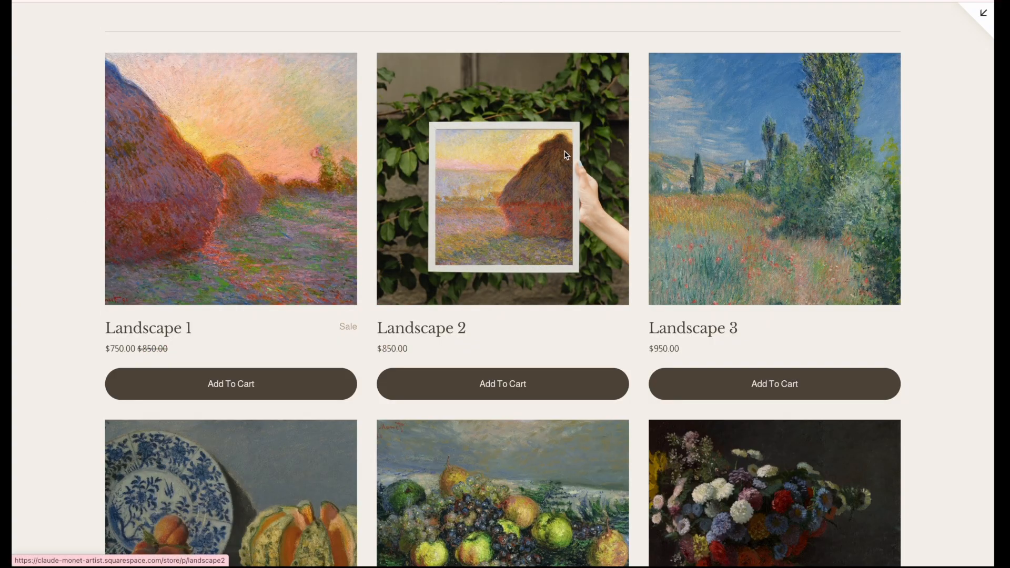
Step: Examine the Landscape 2 product page in the store, including its gallery images, zoomed detail, description and embedded video
left_click(565, 154)
left_click(119, 180)
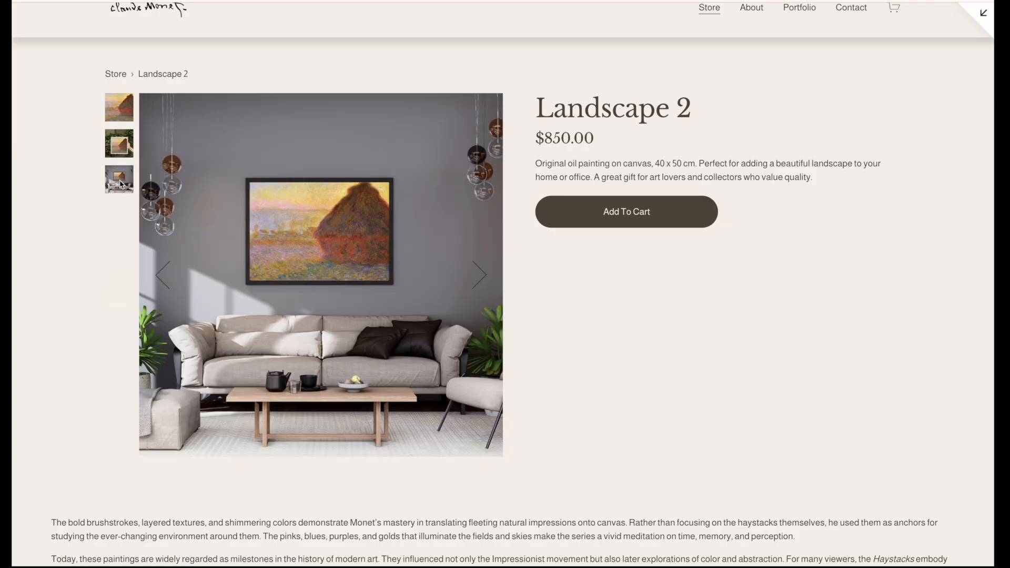
left_click(126, 107)
left_click(324, 191)
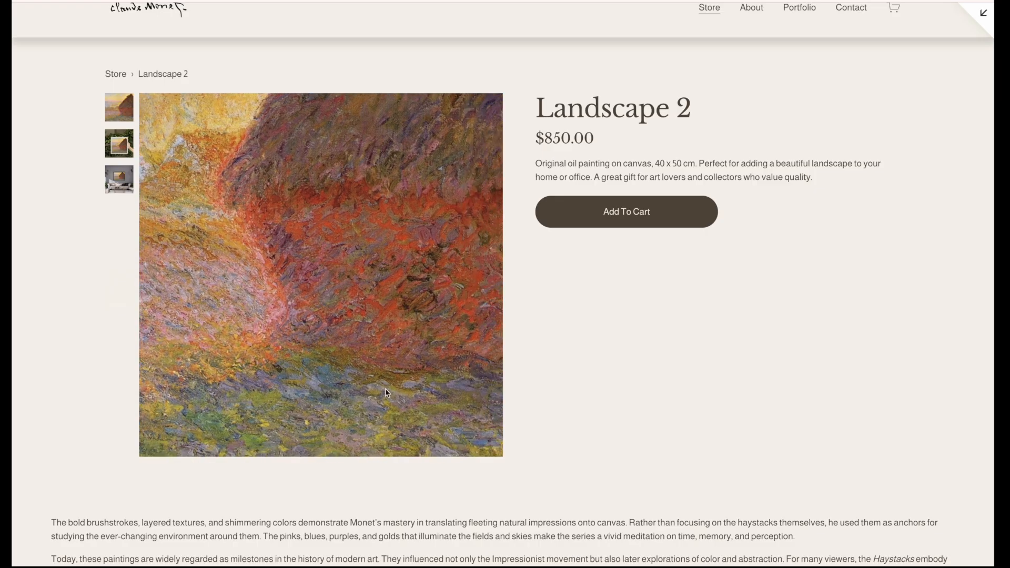
scroll(550, 399, "down", 3)
scroll(551, 399, "down", 5)
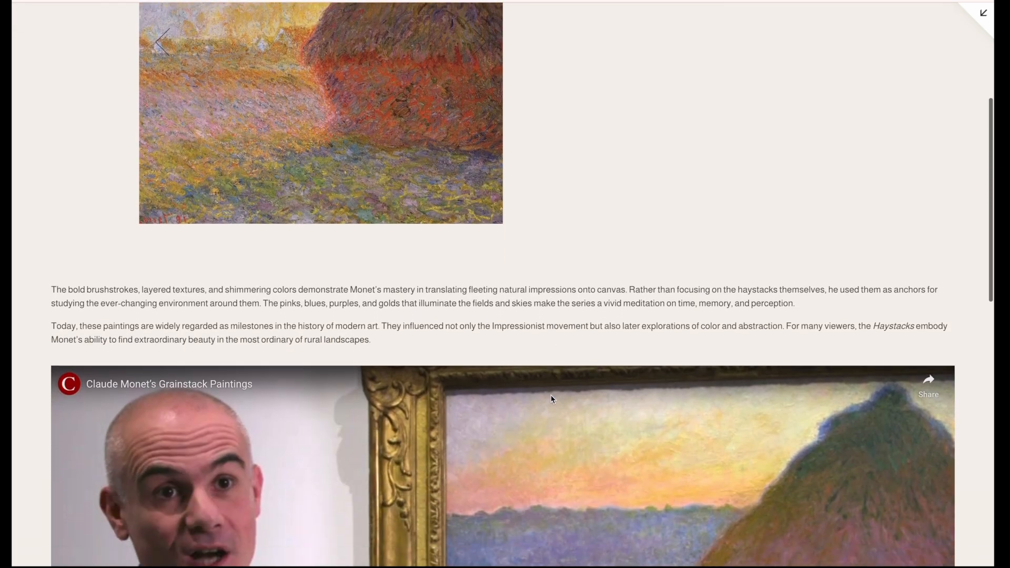
scroll(553, 399, "down", 1)
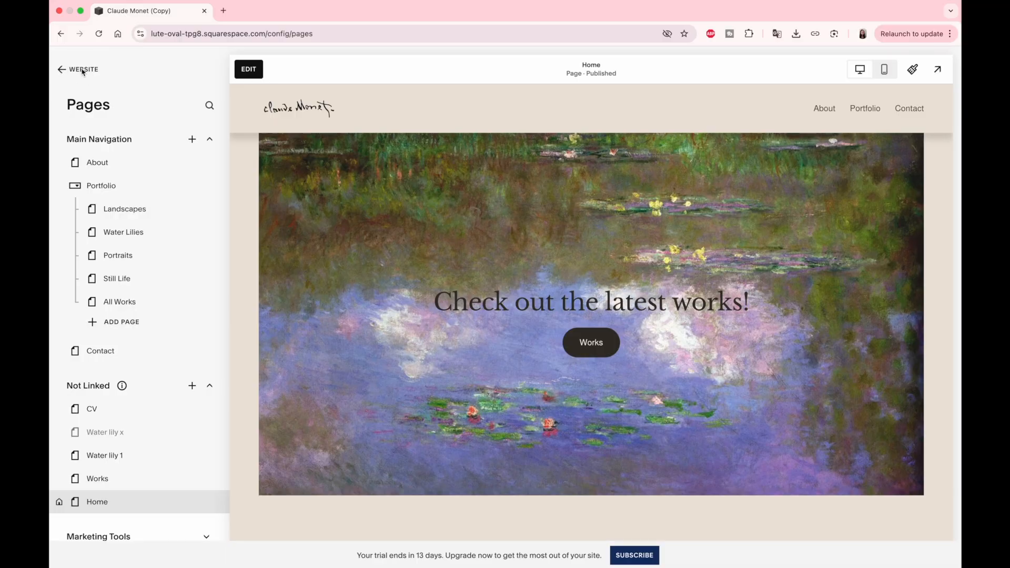
Step: Set the store currency to US Dollar (USD) in the selling payment settings and save it
left_click(83, 70)
left_click(160, 511)
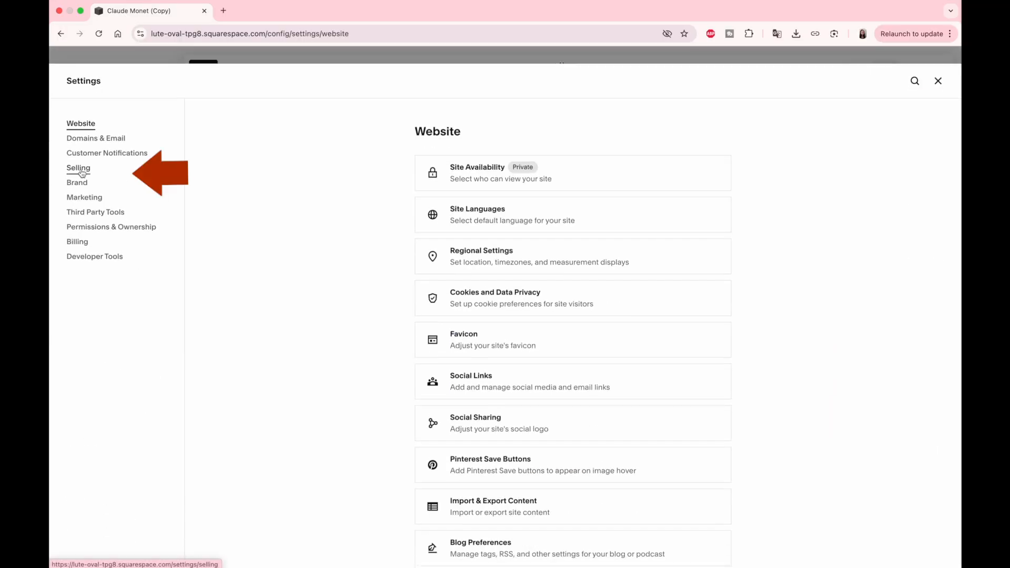
left_click(82, 171)
left_click(480, 209)
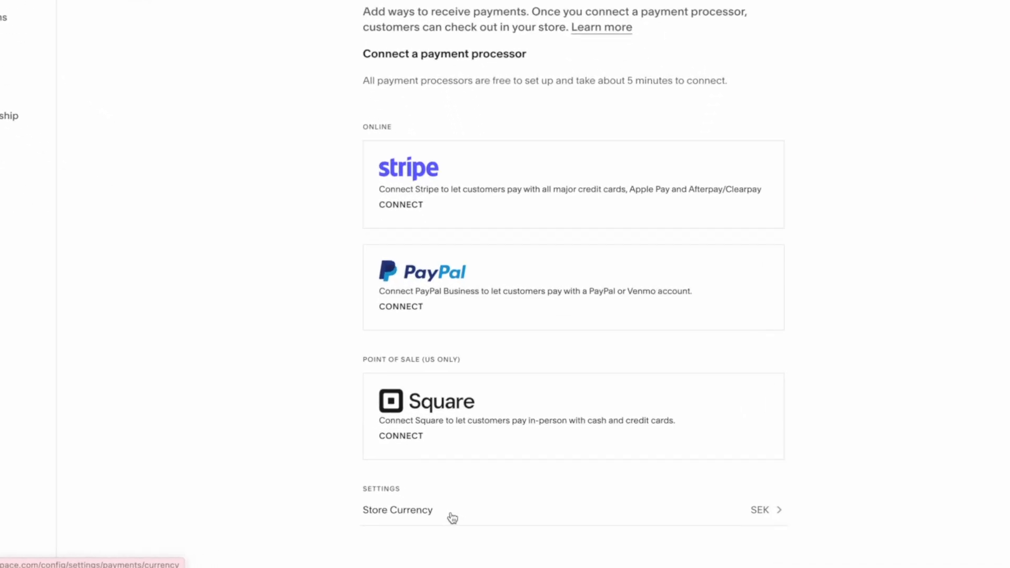
left_click(437, 513)
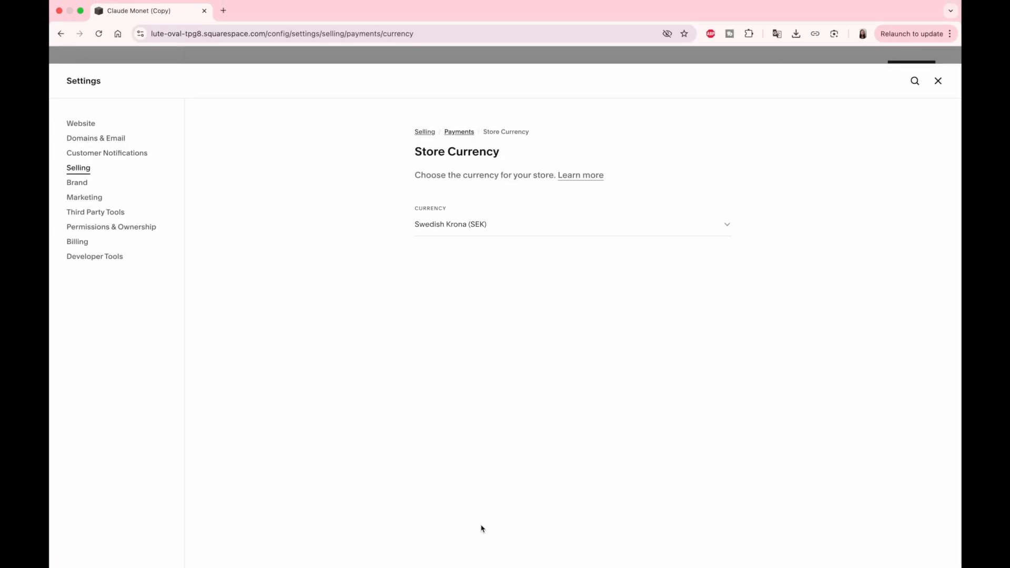
left_click(548, 227)
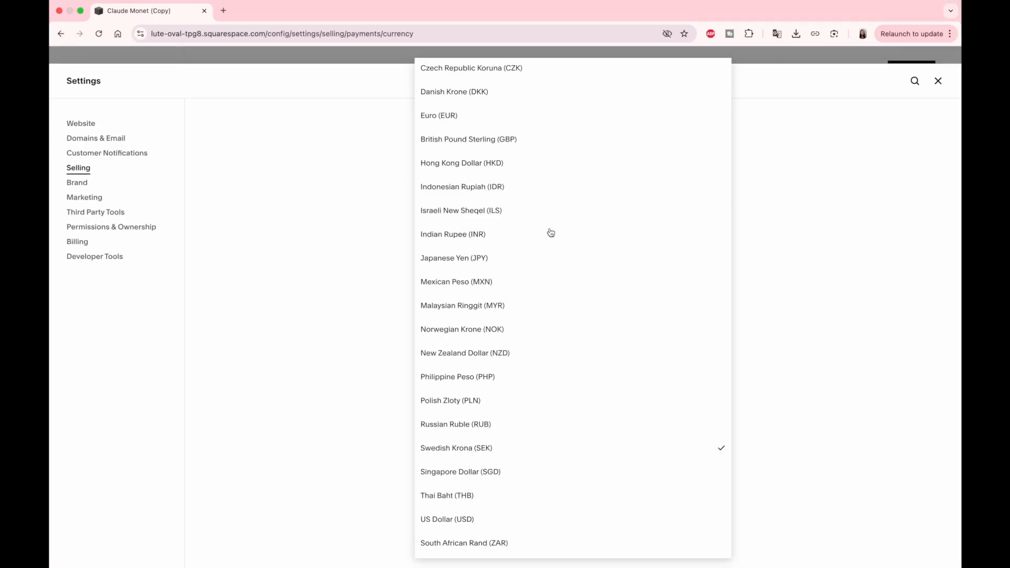
left_click(454, 519)
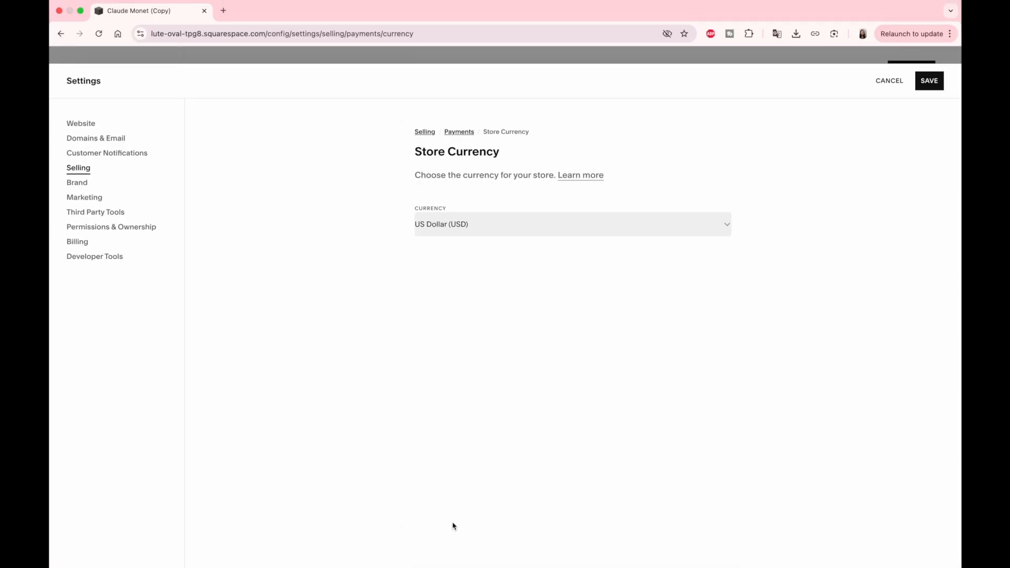
left_click(938, 84)
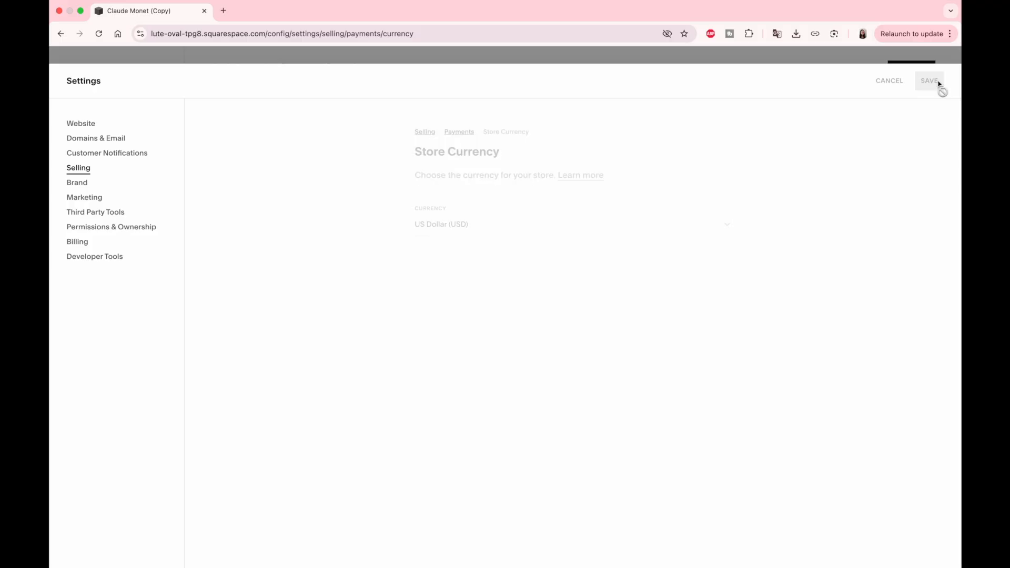
Step: Set the site's measurement standard to Metric in the regional settings and save it
left_click(95, 127)
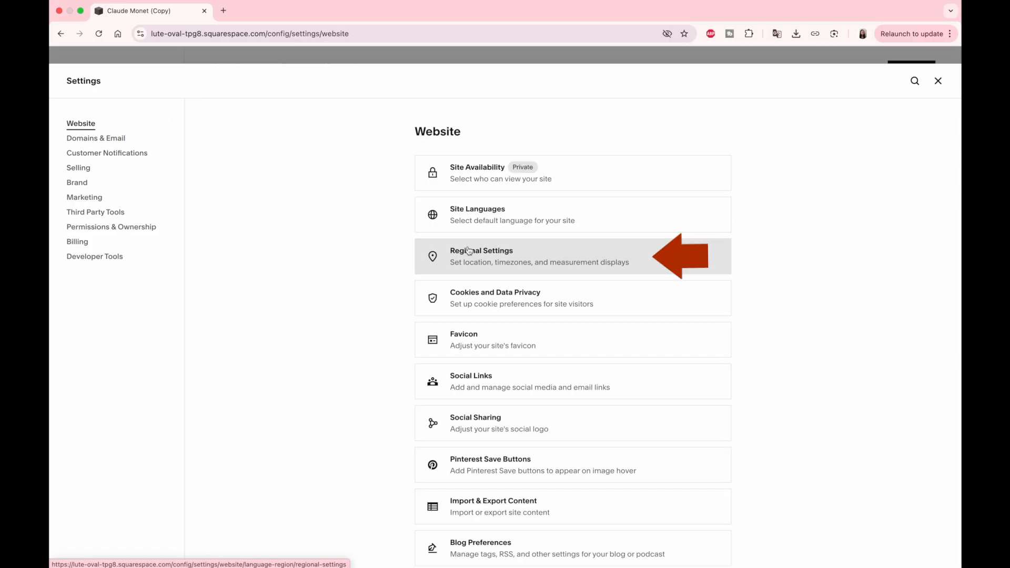
left_click(468, 251)
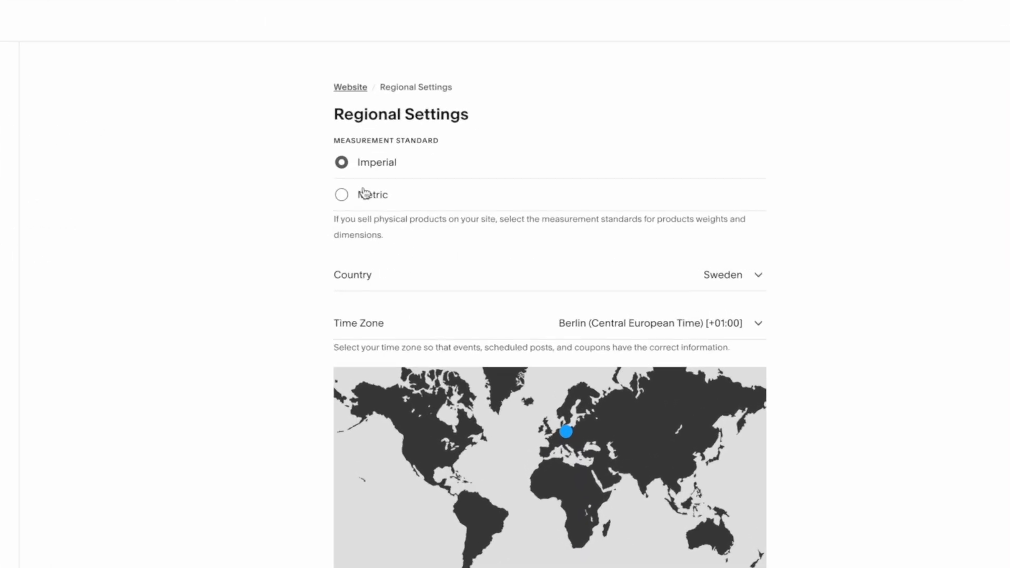
left_click(338, 207)
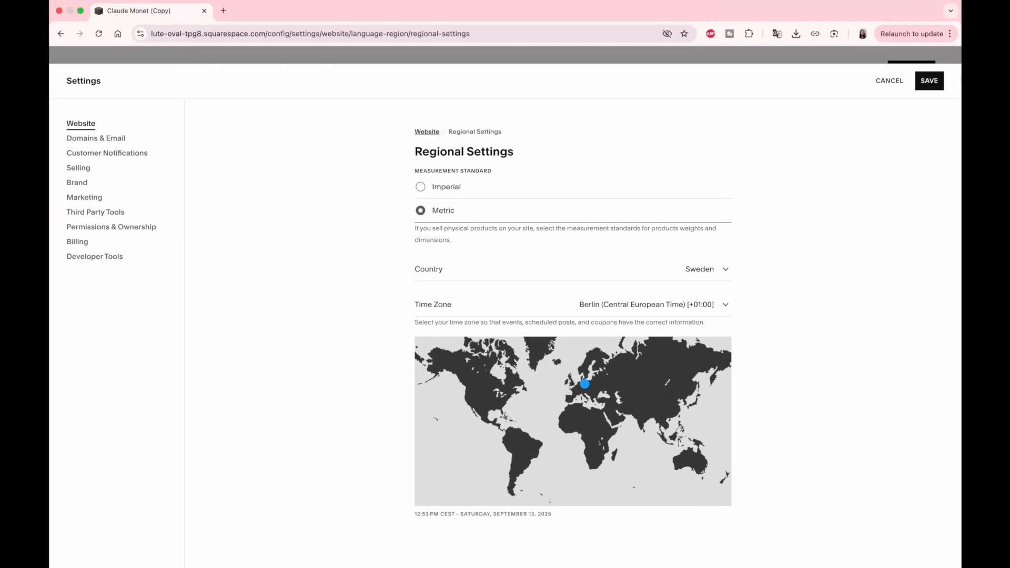
left_click(930, 81)
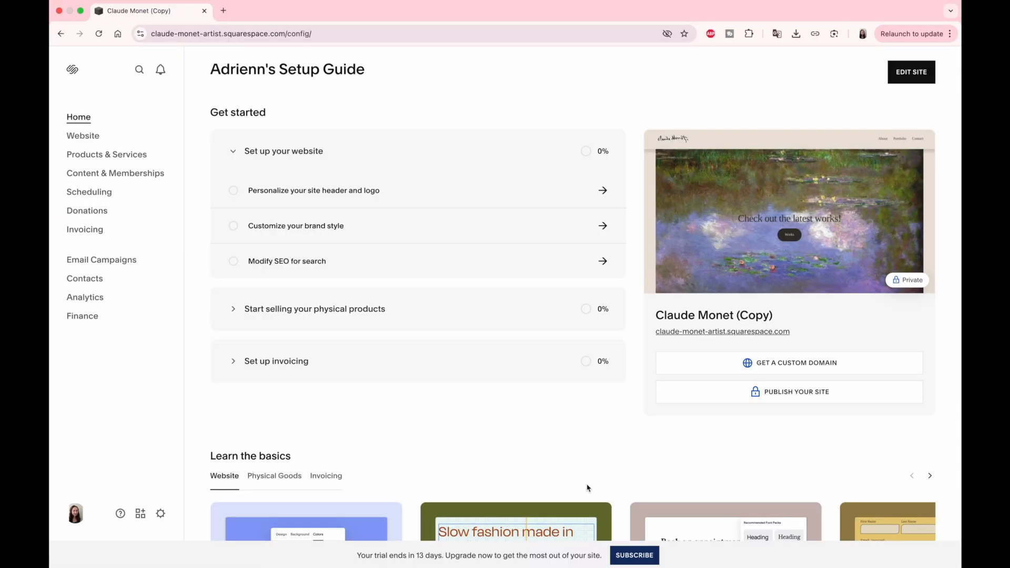
Step: Create a new physical product and name it Landscape 1
left_click(116, 158)
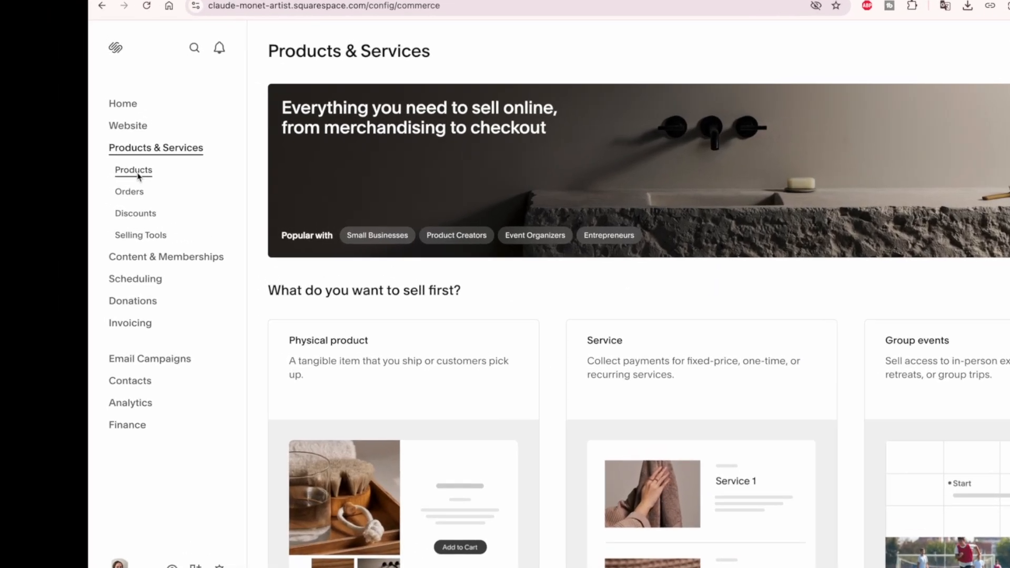
left_click(136, 173)
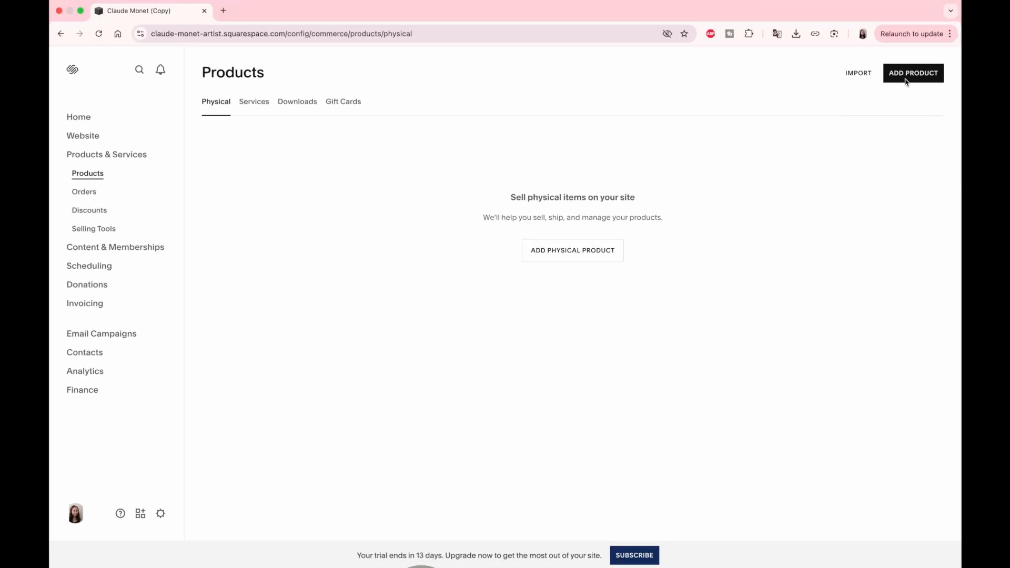
left_click(588, 251)
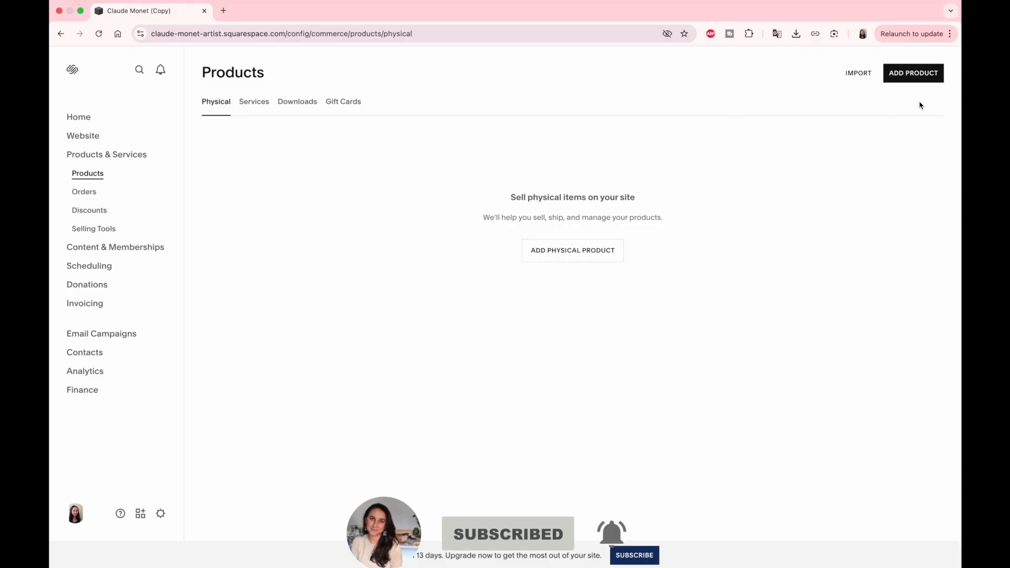
left_click(908, 75)
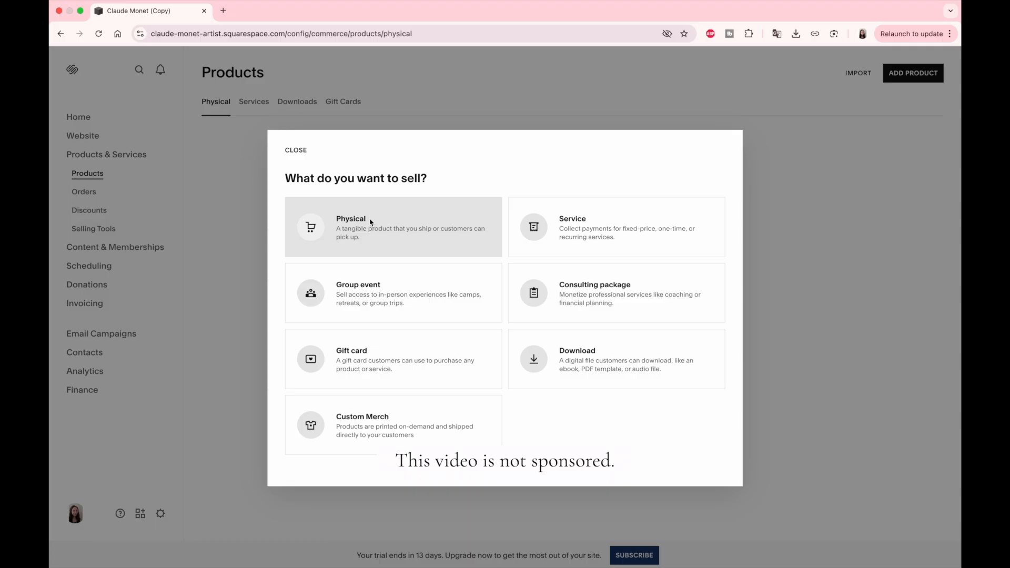
left_click(329, 180)
type("Landsca")
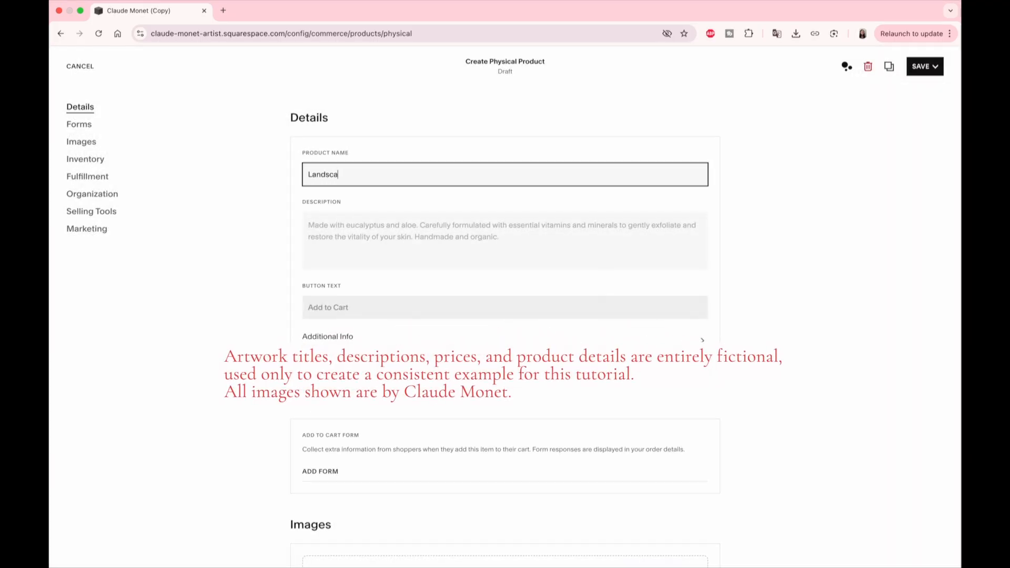
type("pe ")
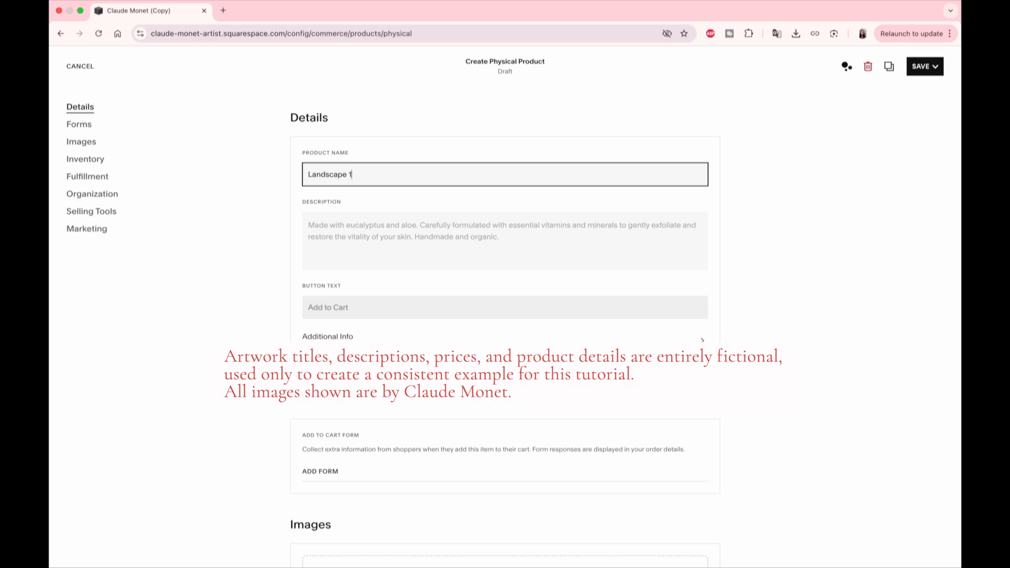
type("1")
Step: Write a product description for the original 50 cm x 60 cm oil painting on canvas and rewrite it with Squarespace AI
left_click(455, 240)
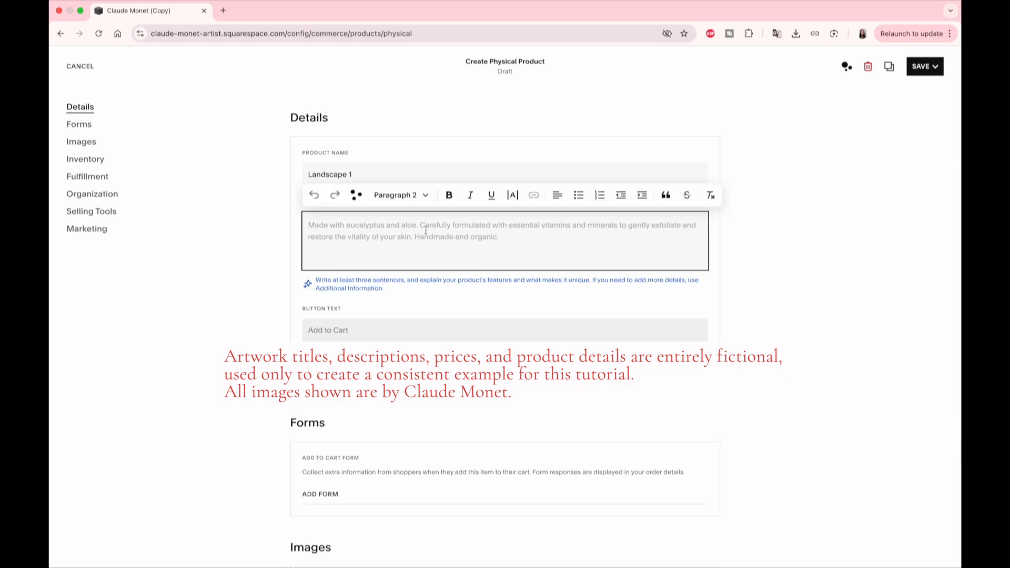
type("Original oil painting on canvas, 50 cm x 60 cm. It is perfect for making your space unique and harmonic with this beautiful landscape. It is also a perfect gift for art lovers and collectors.")
left_click_drag(415, 257, 297, 224)
left_click(356, 195)
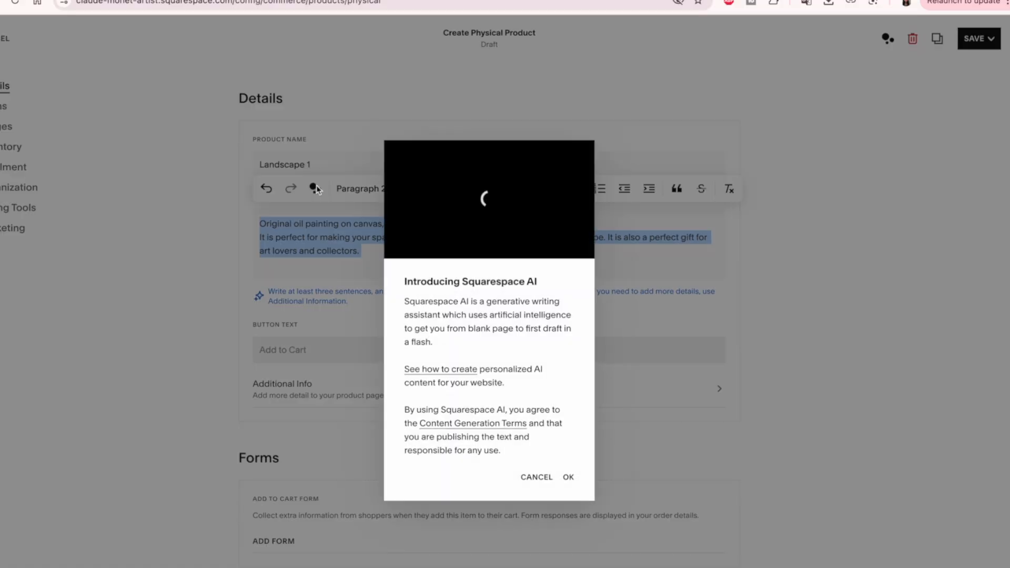
left_click(564, 481)
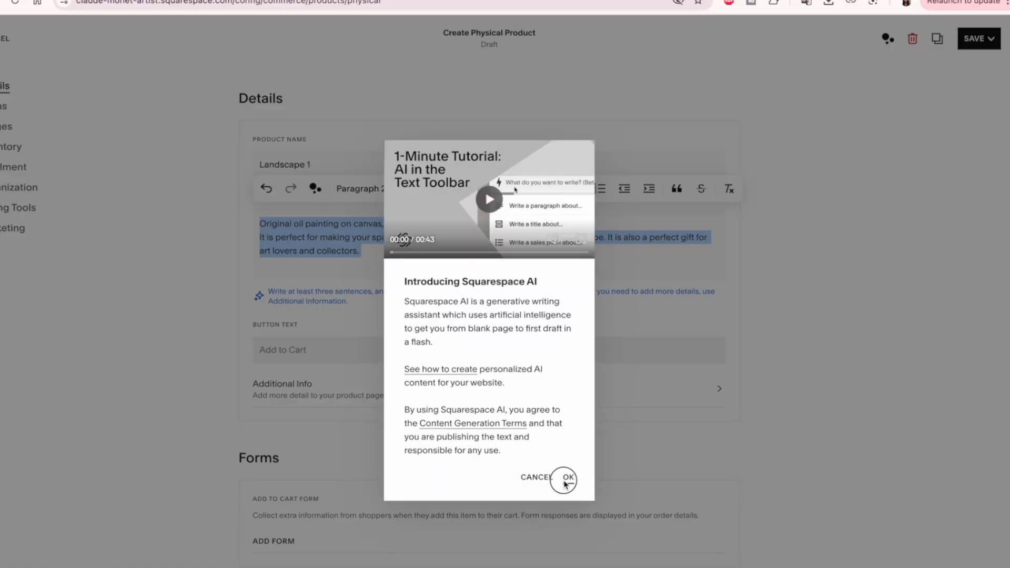
left_click(414, 223)
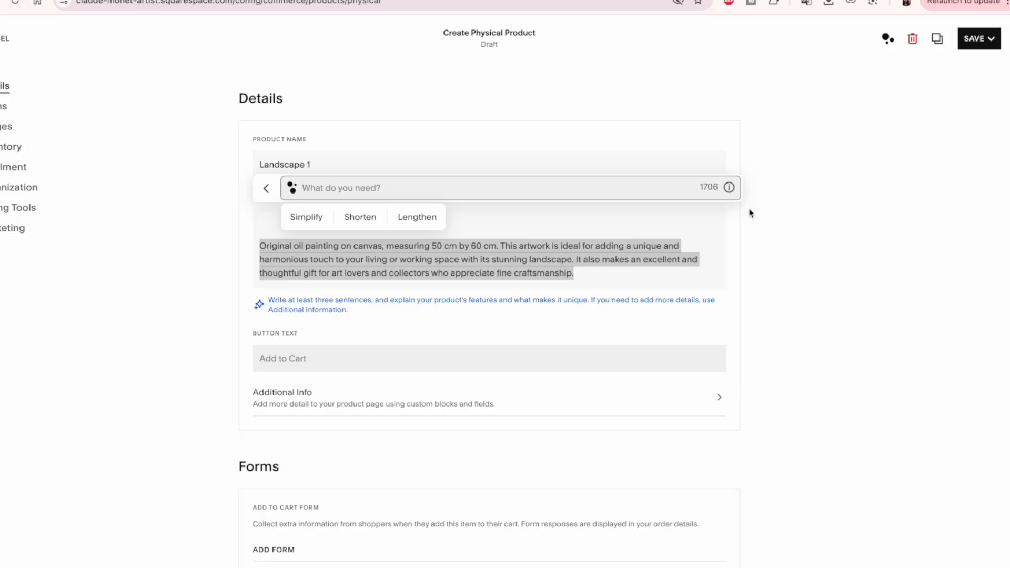
Step: Remove the blank lines above the rewritten product description
left_click(750, 258)
scroll(684, 276, "down", 3)
left_click(309, 154)
left_click(276, 160)
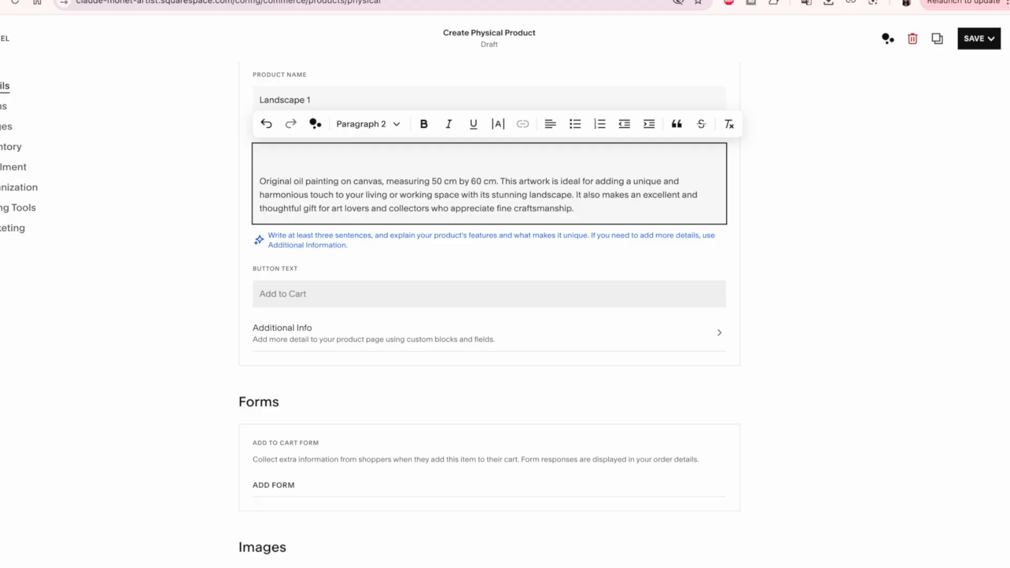
left_click(782, 187)
scroll(783, 187, "down", 2)
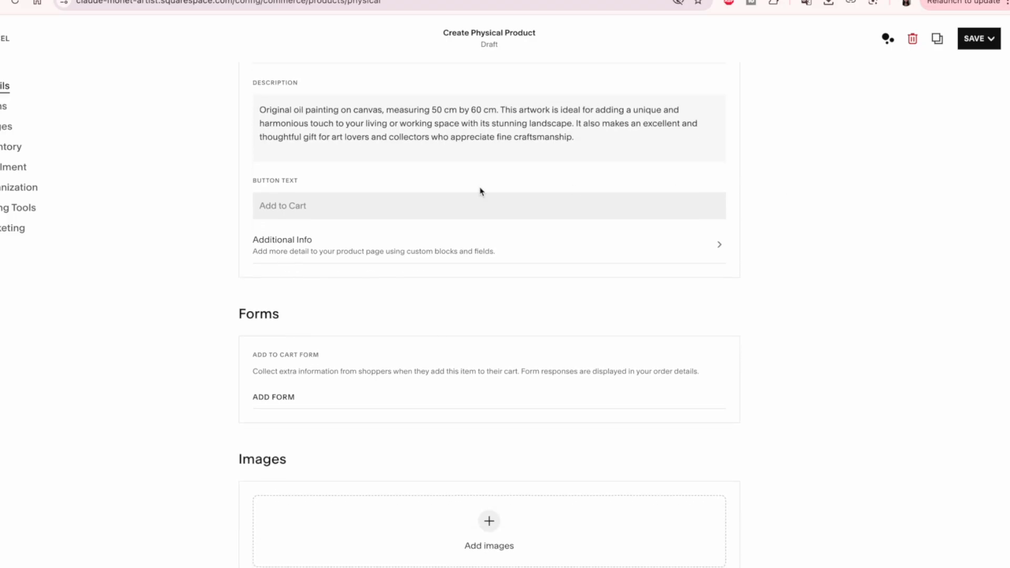
type("P")
key("BackSpace")
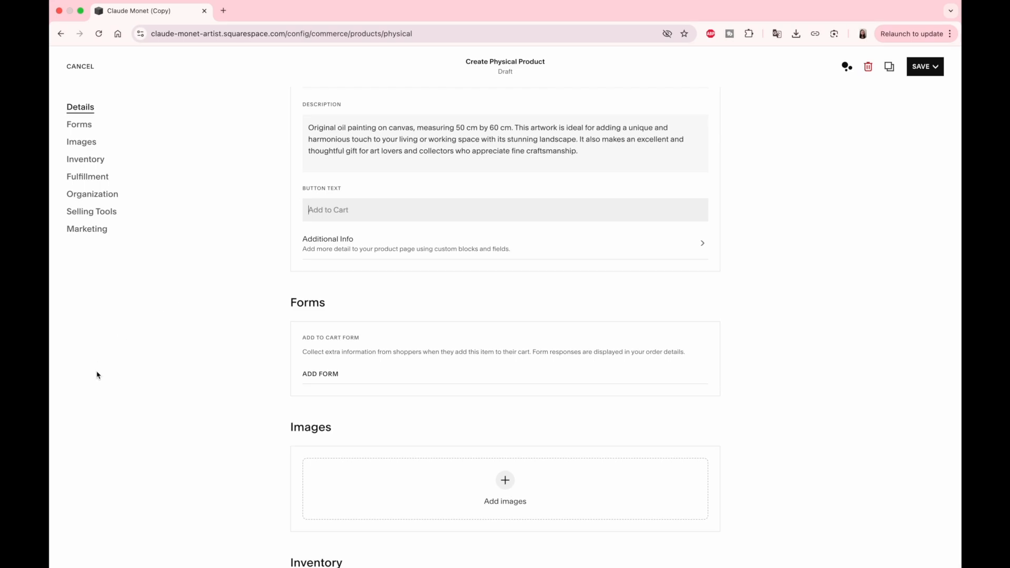
Step: Add additional info text about the painting being the Audience favorite at the Los Angeles Fine Art show, and lengthen it with AI
left_click(378, 246)
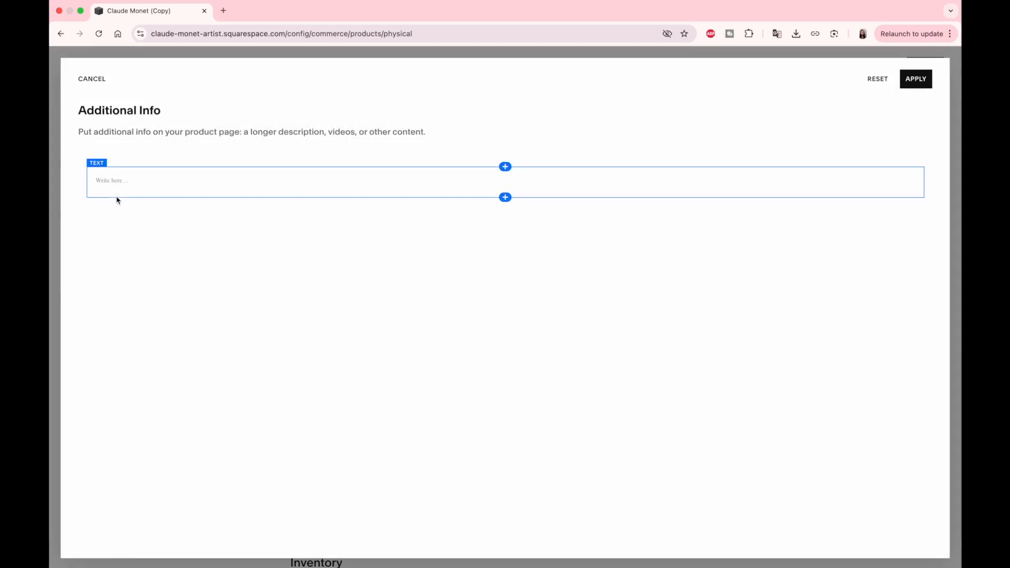
left_click(129, 183)
type("This painting was proudly selected as the Audience favorite during the prestigious Fine Art show held in Los Angeles. It has attracted significant attention thanks to its combination of detailed yet loose brushwork and strikingly vibrant colors. For those interested, you can find more information about the show, along with additional pictures and videos showcasing this exceptional artwork, here")
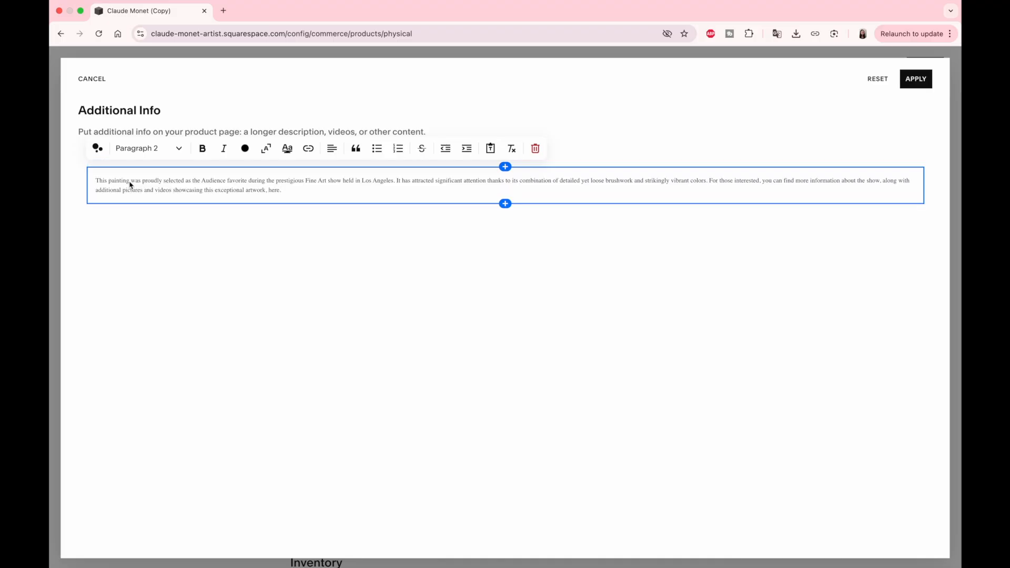
key("super+a")
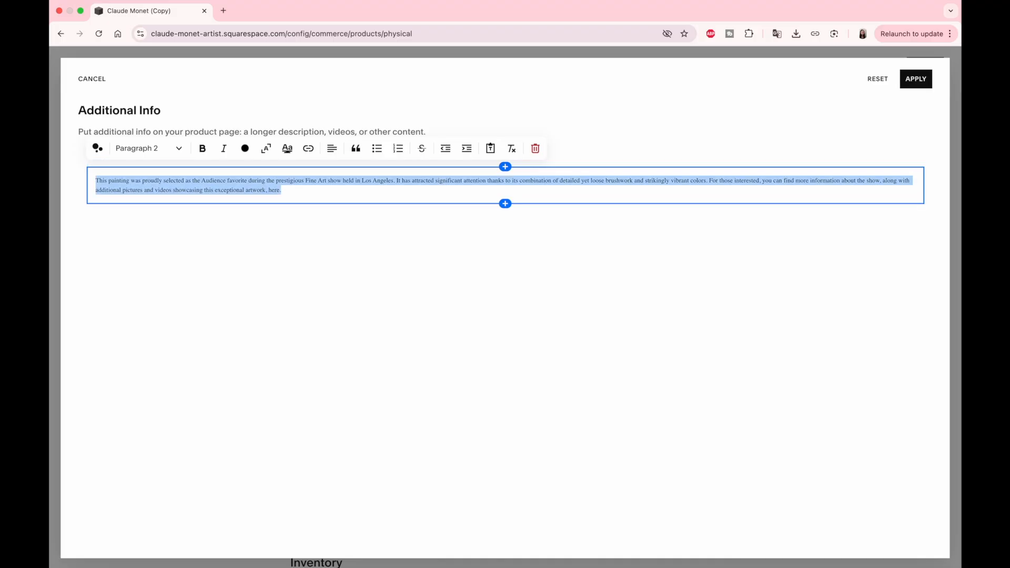
left_click(98, 148)
left_click(240, 170)
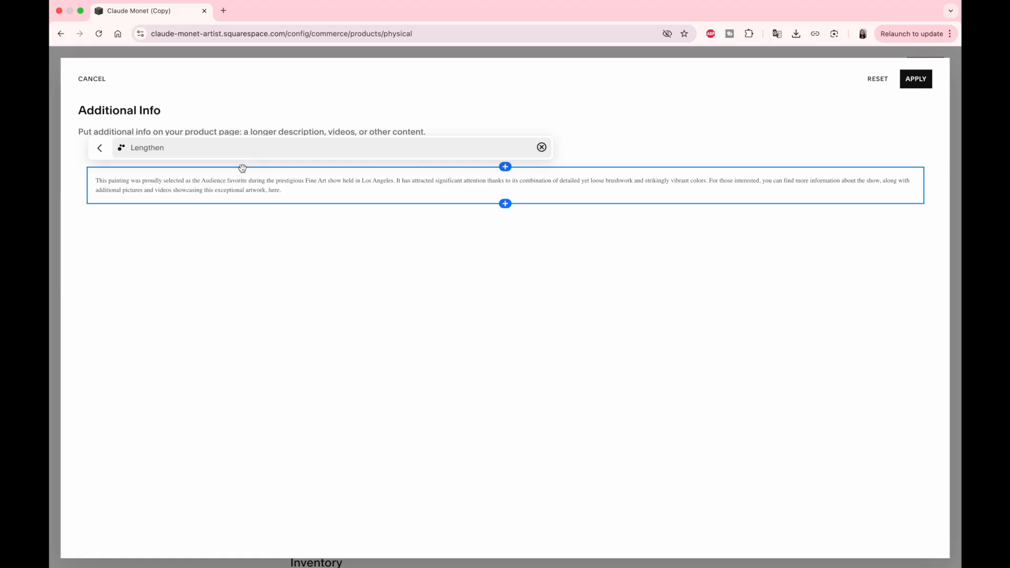
left_click(515, 115)
Step: Add a video block with a copied YouTube link below the additional info text and apply the content
left_click(505, 204)
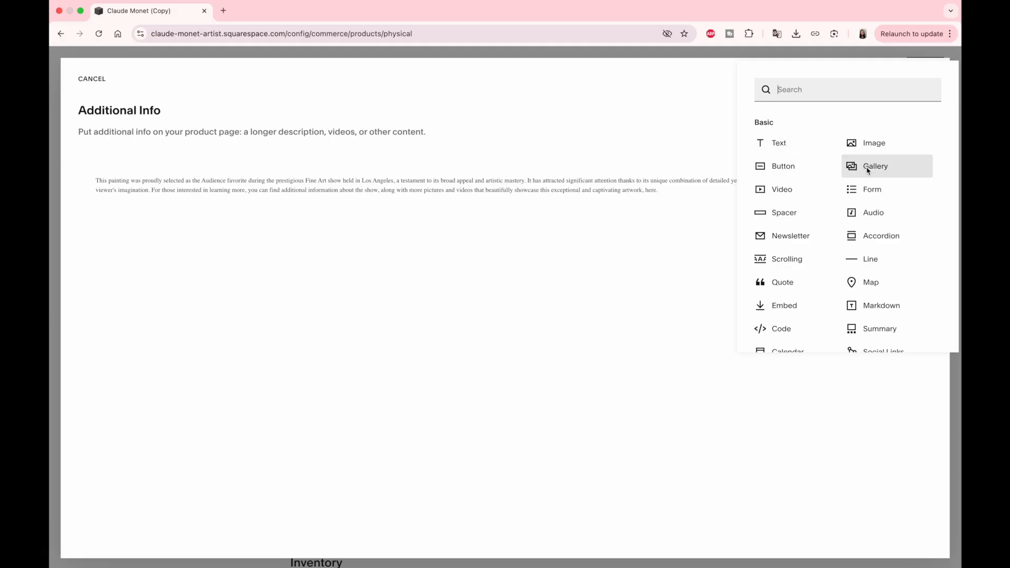
left_click(771, 191)
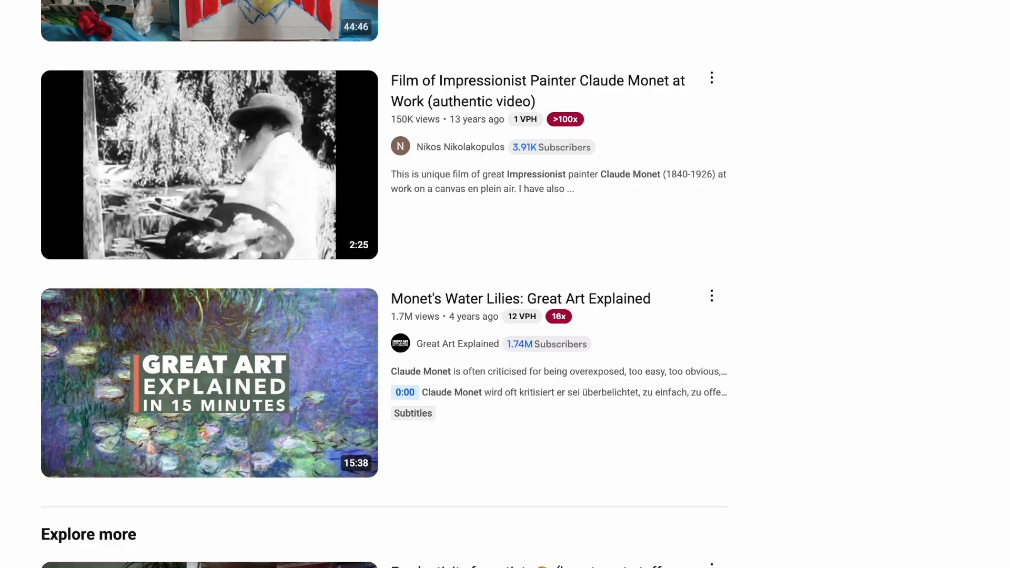
left_click(873, 370)
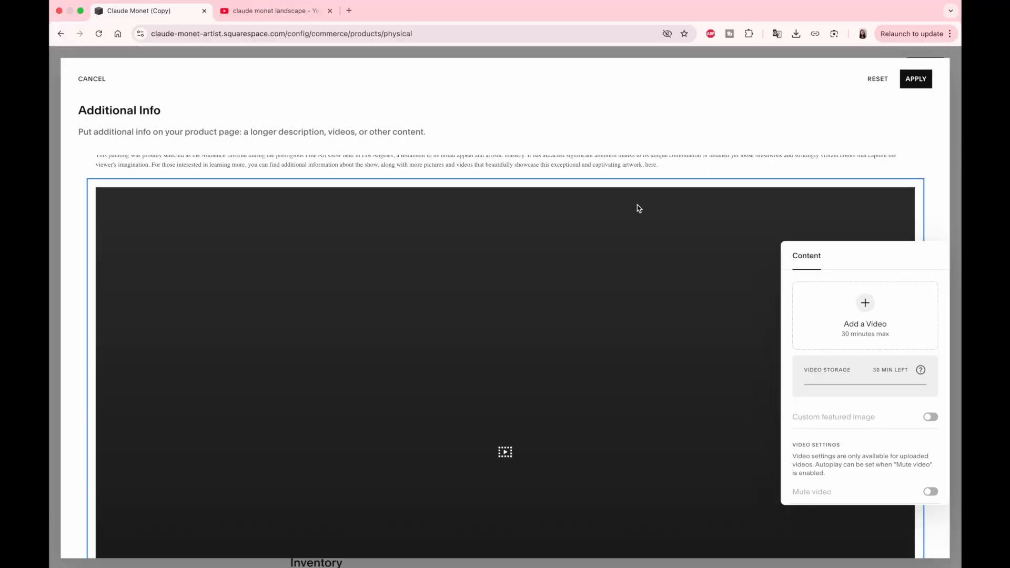
left_click(865, 306)
left_click(855, 387)
key("cmd+v")
left_click(921, 377)
left_click(910, 83)
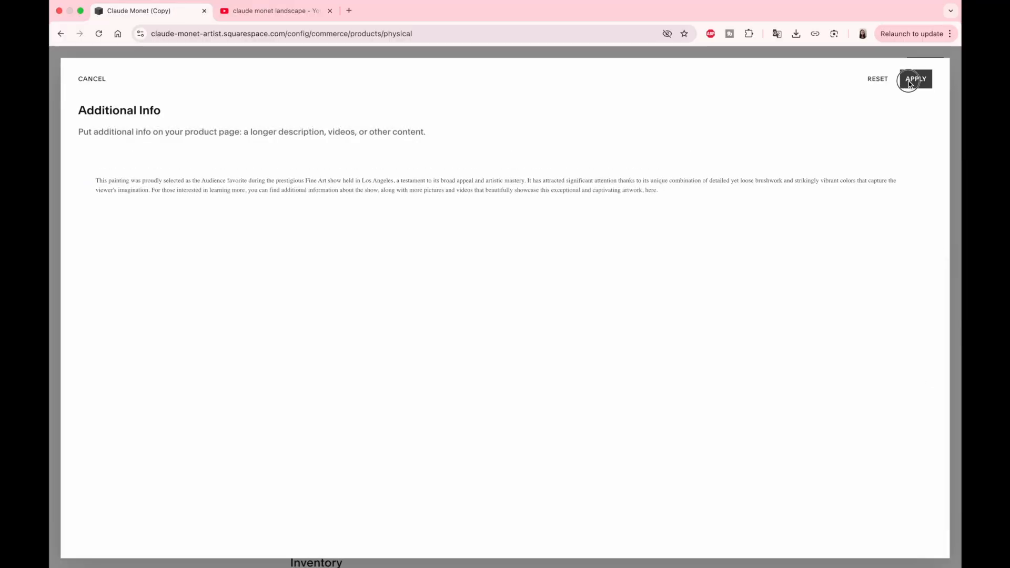
Step: Start creating a new custom add-to-cart form for the product
scroll(872, 234, "down", 5)
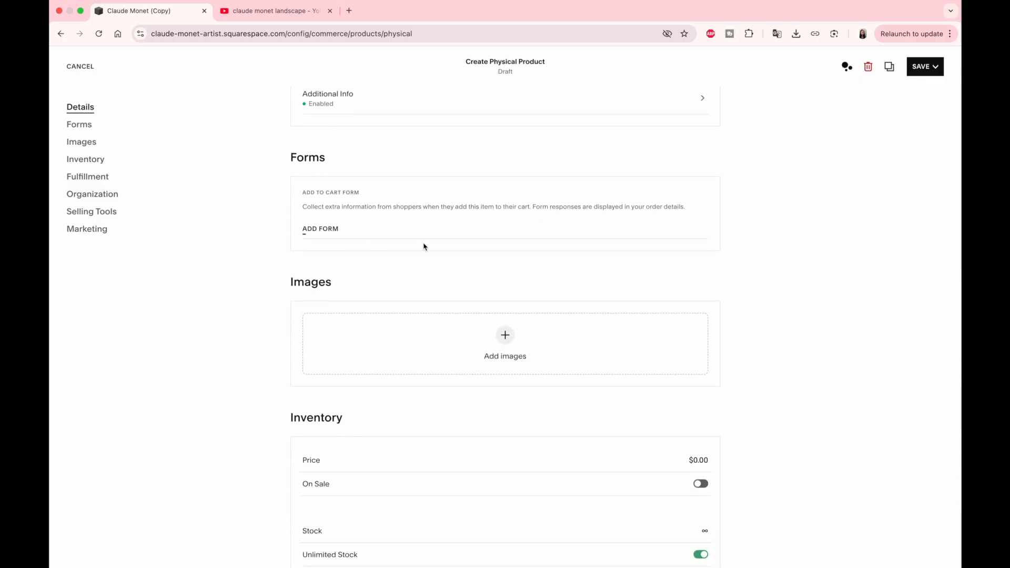
left_click(330, 230)
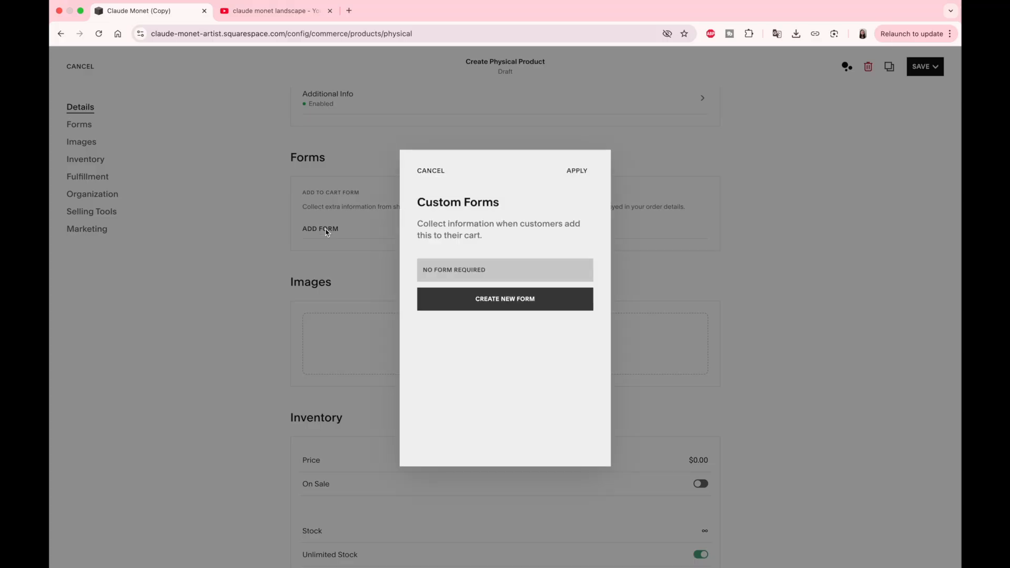
left_click(463, 300)
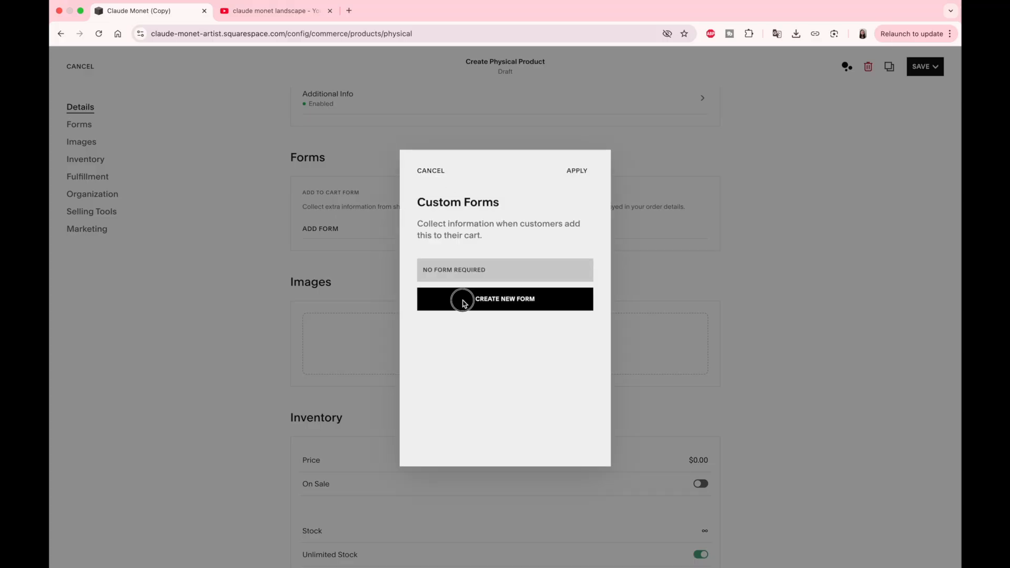
left_click(366, 203)
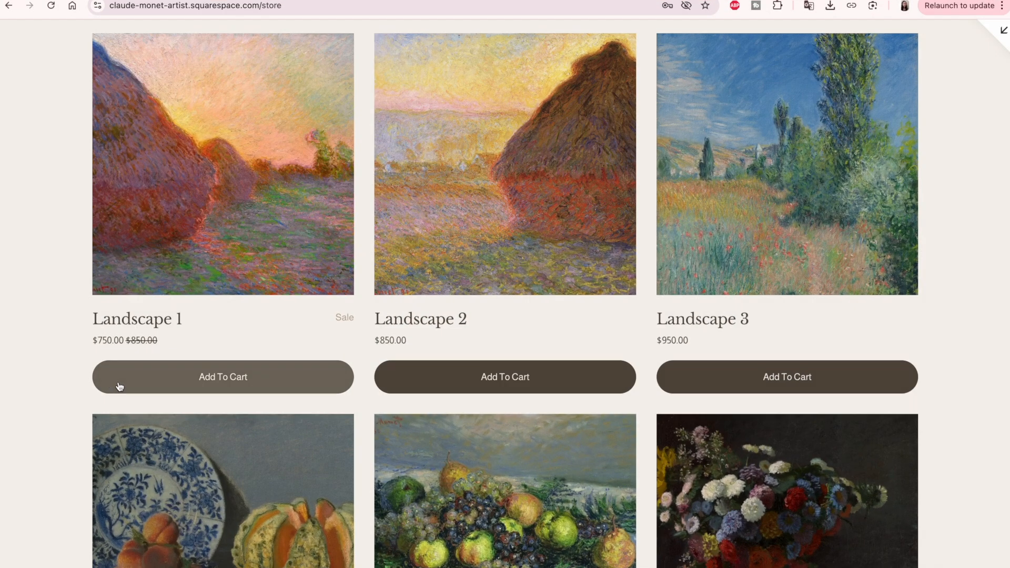
Step: Open Landscape 1's add-to-cart form on the store page and pick the Custom color frame (to be discussed) option
left_click(194, 380)
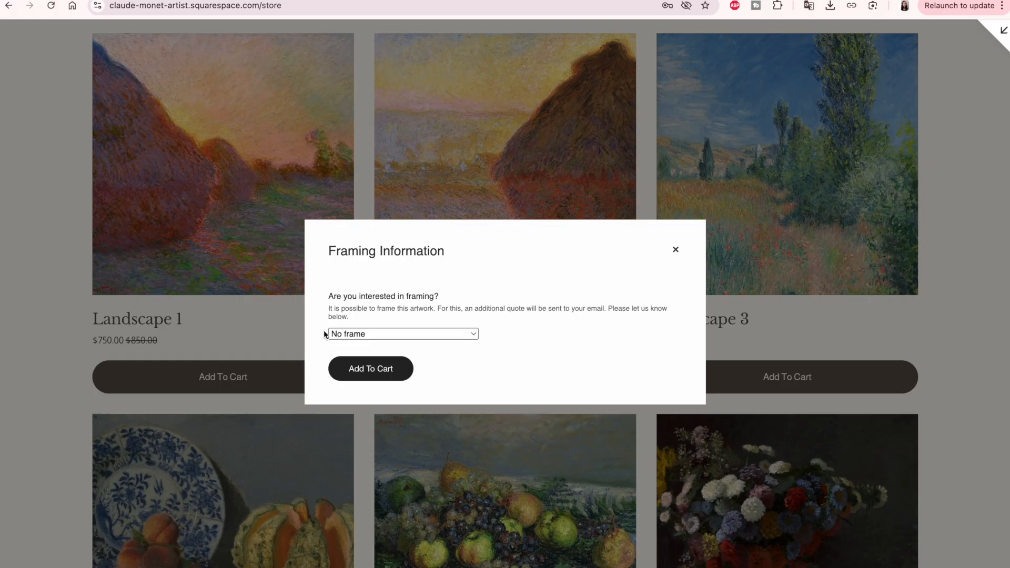
left_click(475, 339)
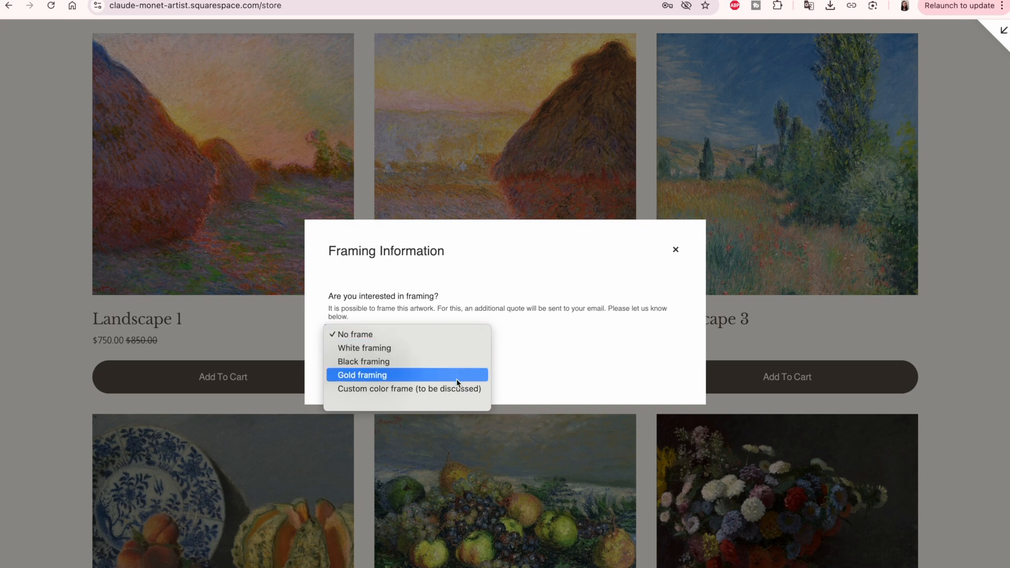
left_click(463, 390)
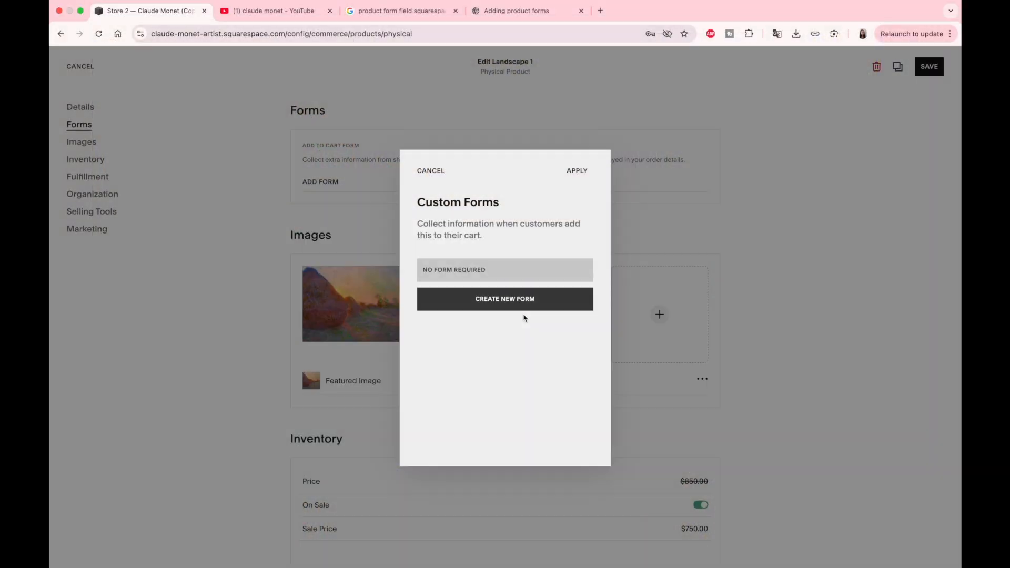
Step: Create a new custom form for the Landscape 1 product and name it "Framing information"
left_click(526, 304)
key("BackSpace")
key("BackSpace")
key("BackSpace")
key("BackSpace")
key("BackSpace")
key("BackSpace")
key("BackSpace")
key("BackSpace")
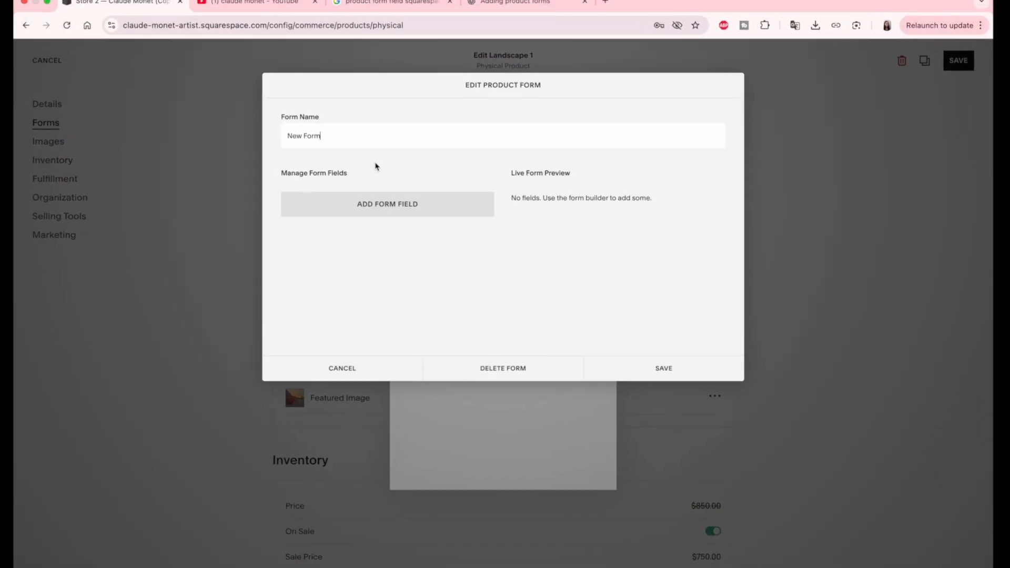
type("Framing inf")
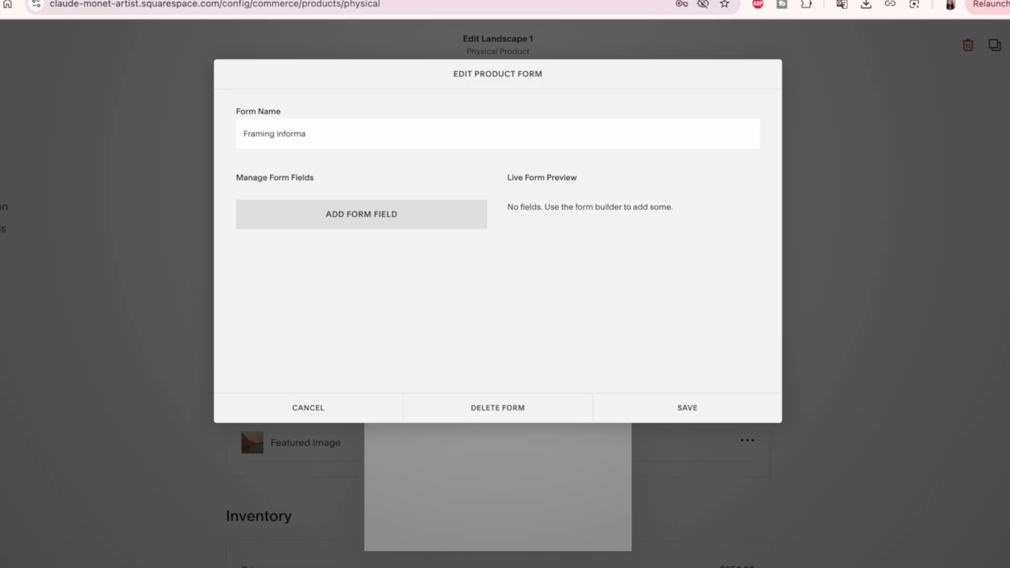
Step: Add a dropdown field titled "Are you interested in framing?" with a description explaining that an additional framing quote will be sent by email
left_click(345, 214)
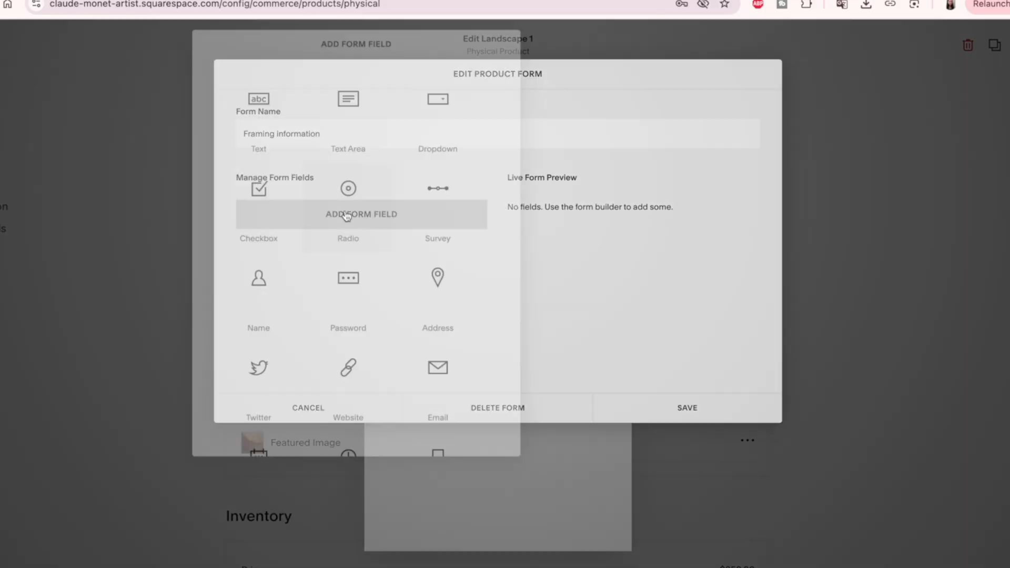
left_click(437, 135)
type("Are you inter")
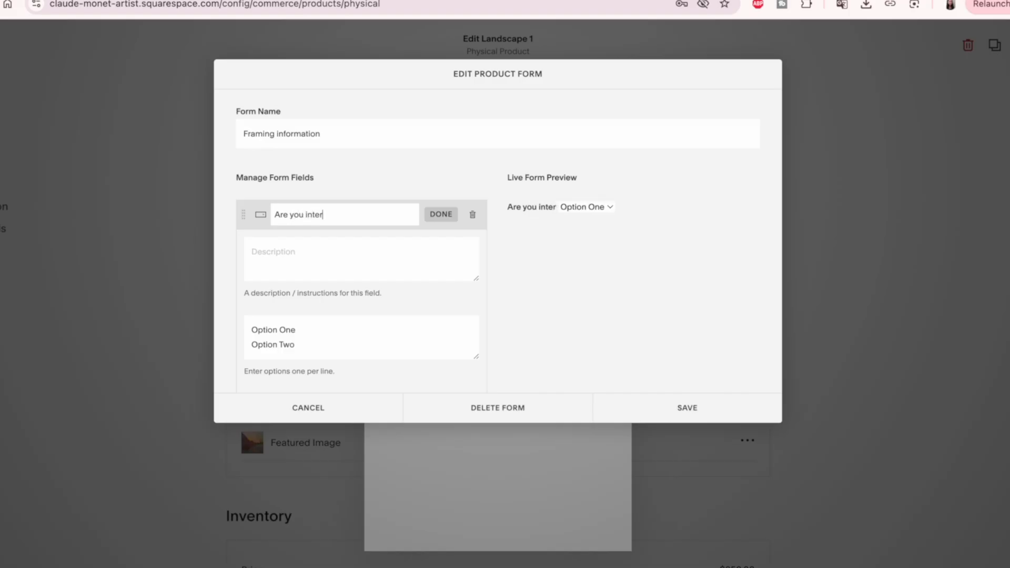
type("ested in fr")
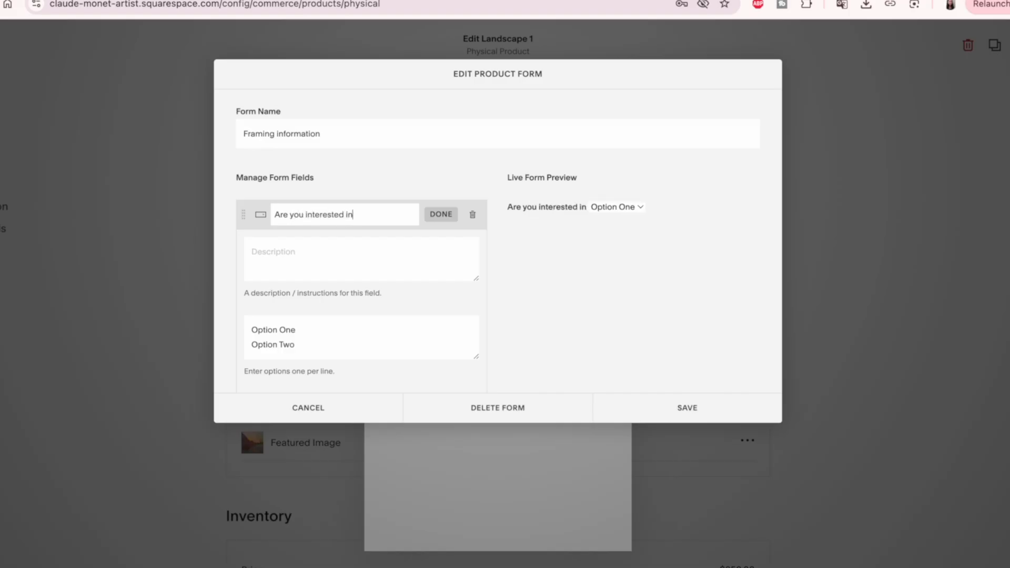
type("aming?")
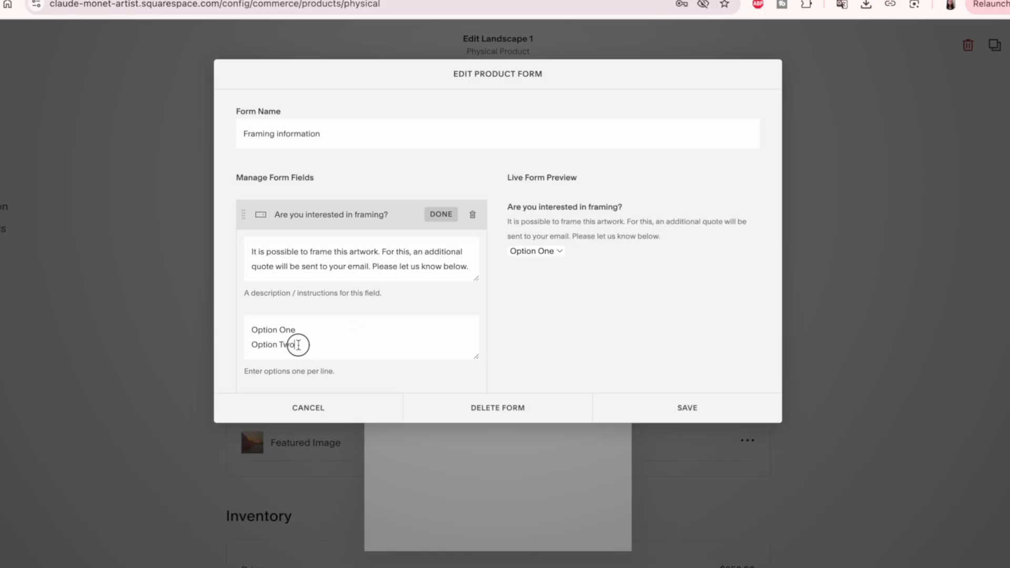
Step: Replace the dropdown options with No frame, White framing, Black framing, Gold framing and Custom color frame (to be discussed)
left_click_drag(295, 345, 243, 316)
type("No")
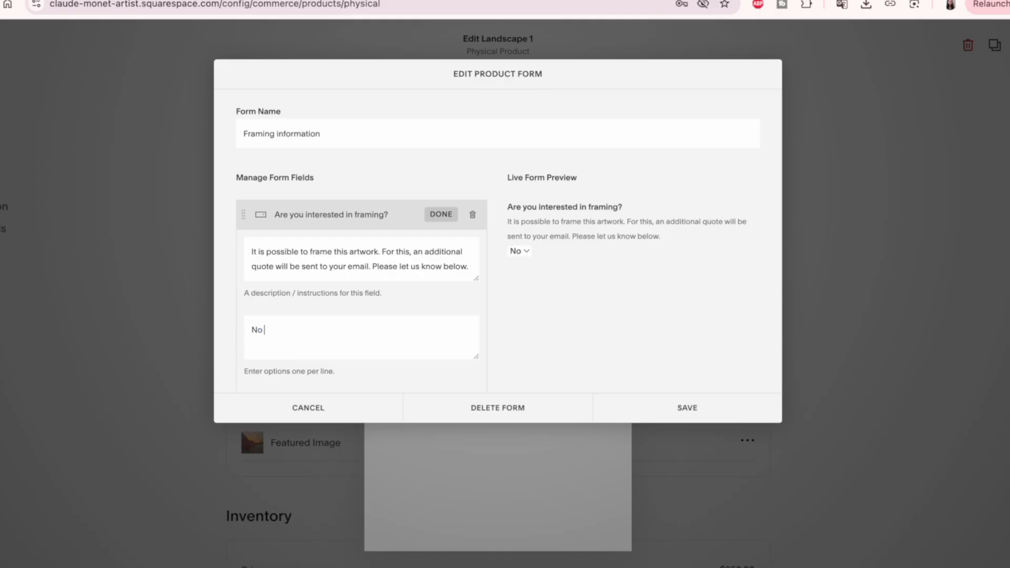
type(" frame")
key("Return")
type("White framing")
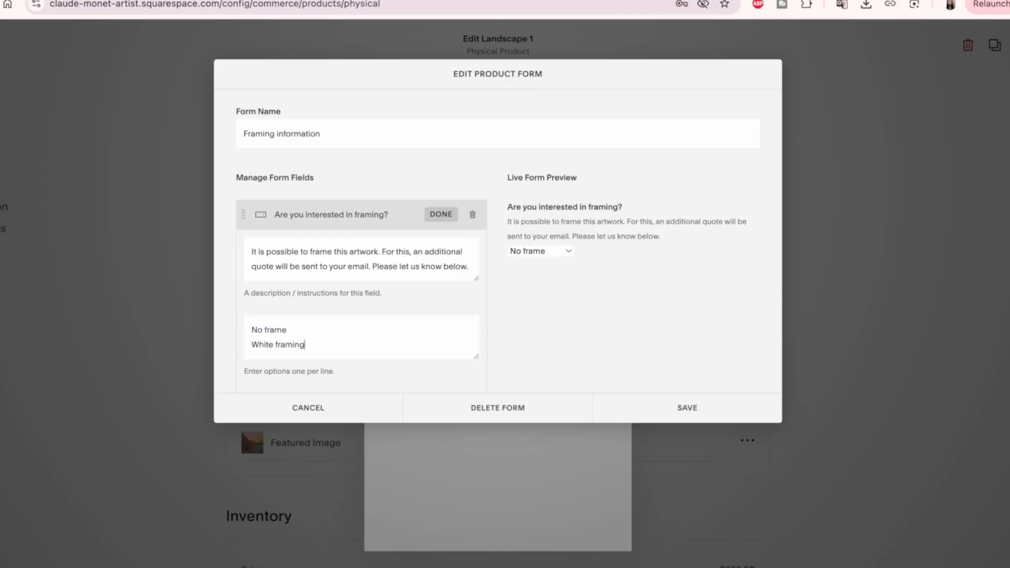
key("Return")
type("Black framing Gold framing")
key("Return")
type("Custom color frame (to be discussed)")
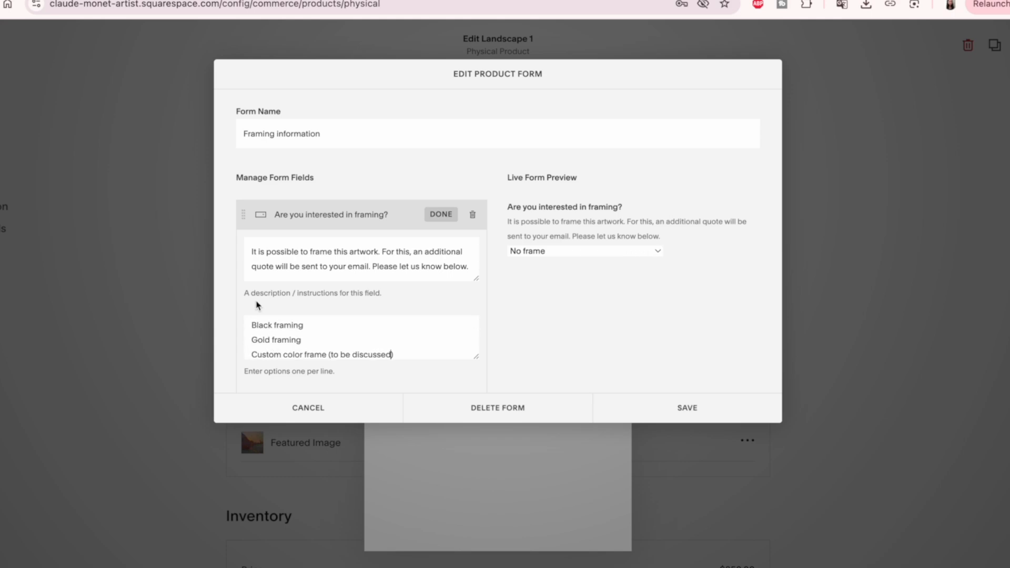
Step: Check the framing options in the live form preview and save the form
left_click(657, 252)
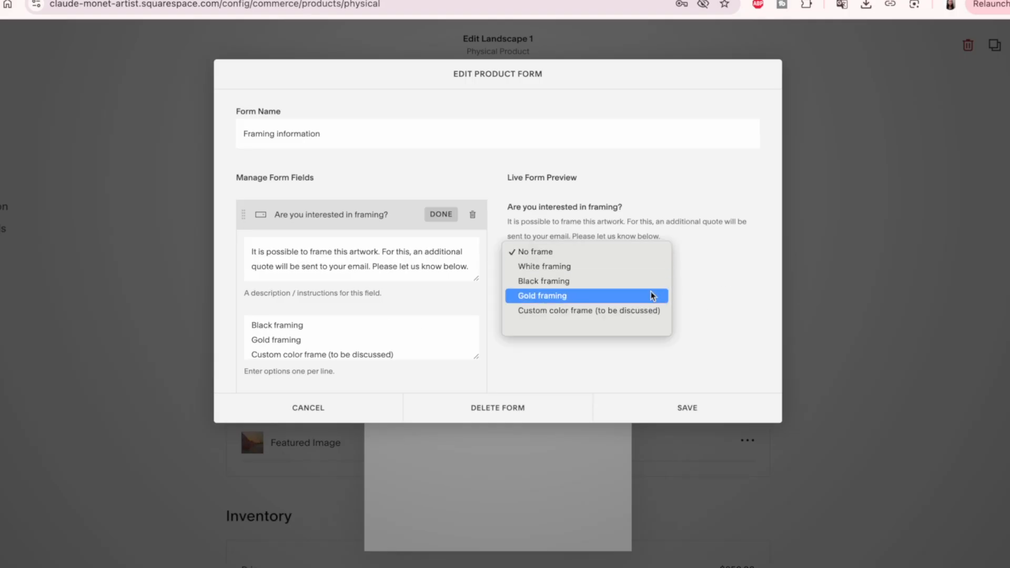
left_click(431, 352)
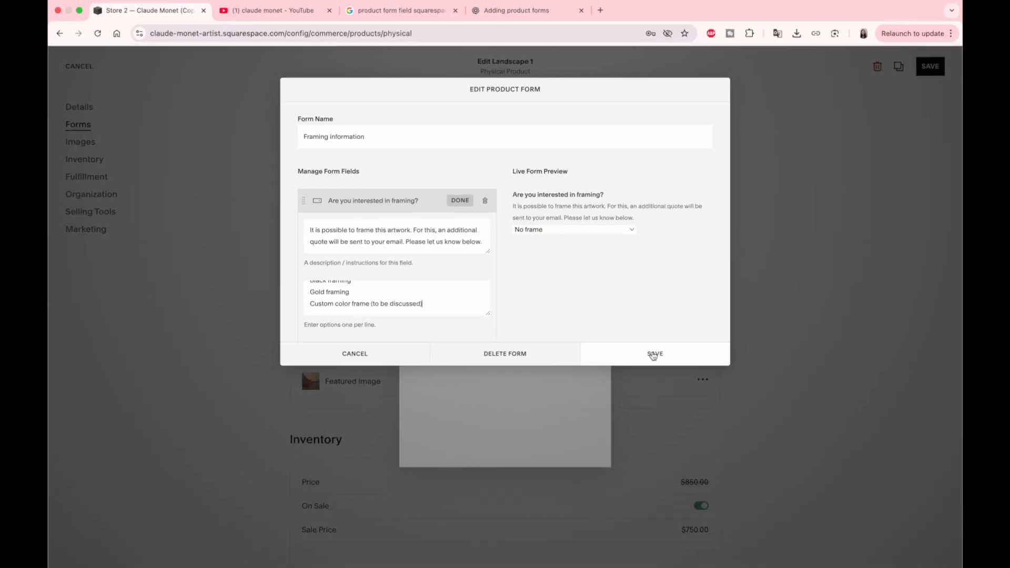
left_click(334, 147)
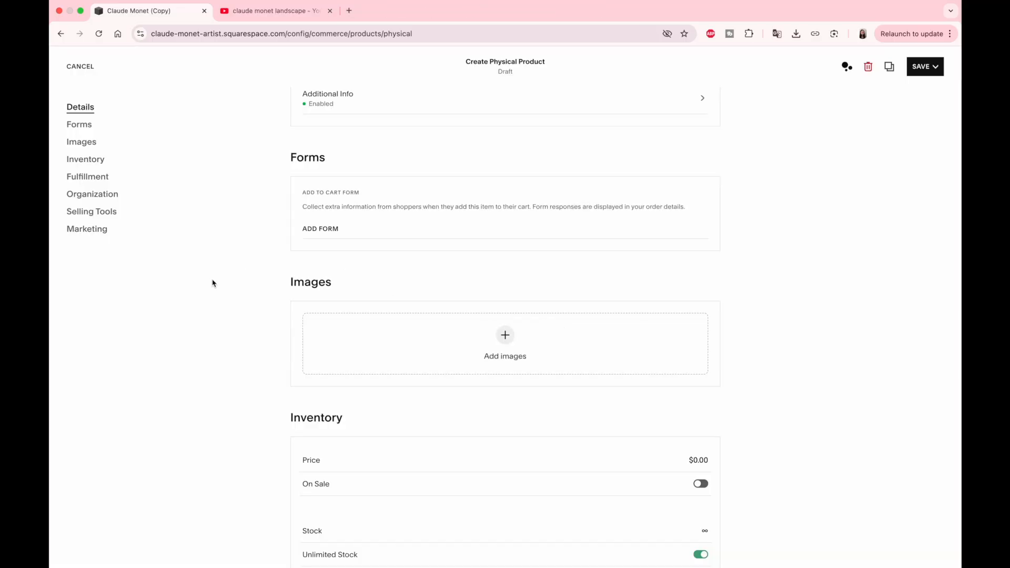
Step: Upload "Claude Monet original oil painting landscape Landscape _1.jpg" as the product's first image
scroll(212, 284, "down", 3)
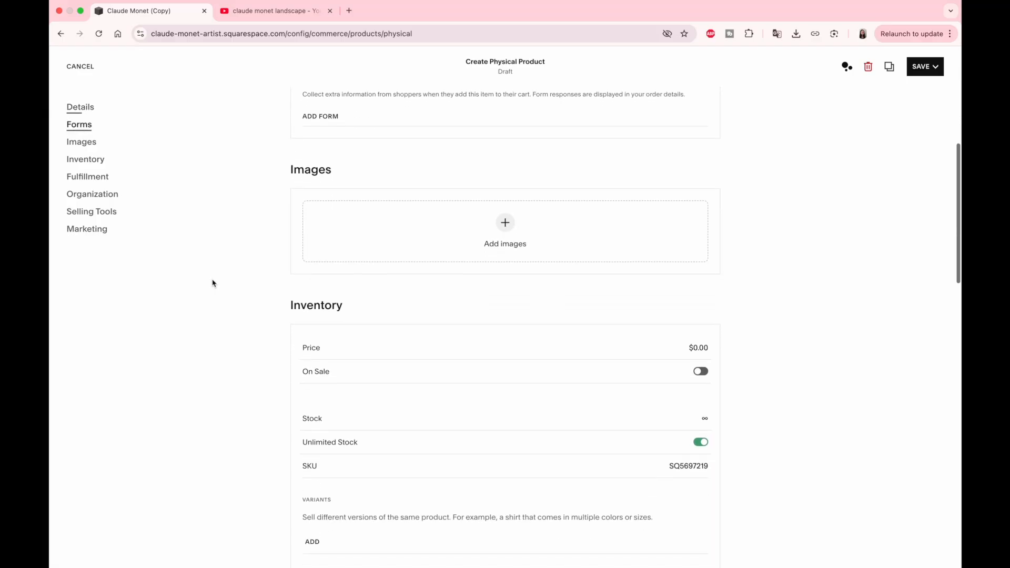
left_click(507, 224)
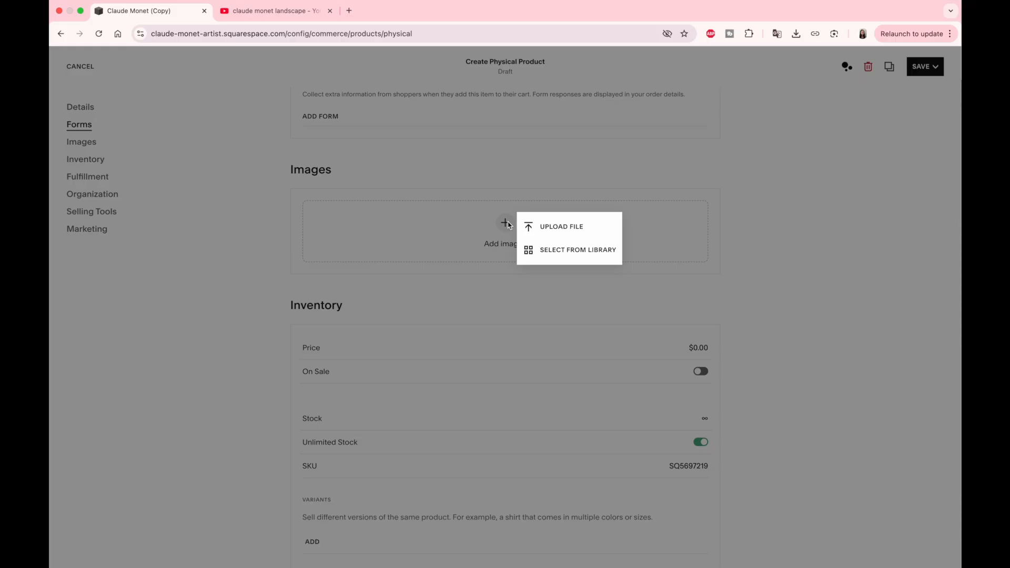
left_click(560, 227)
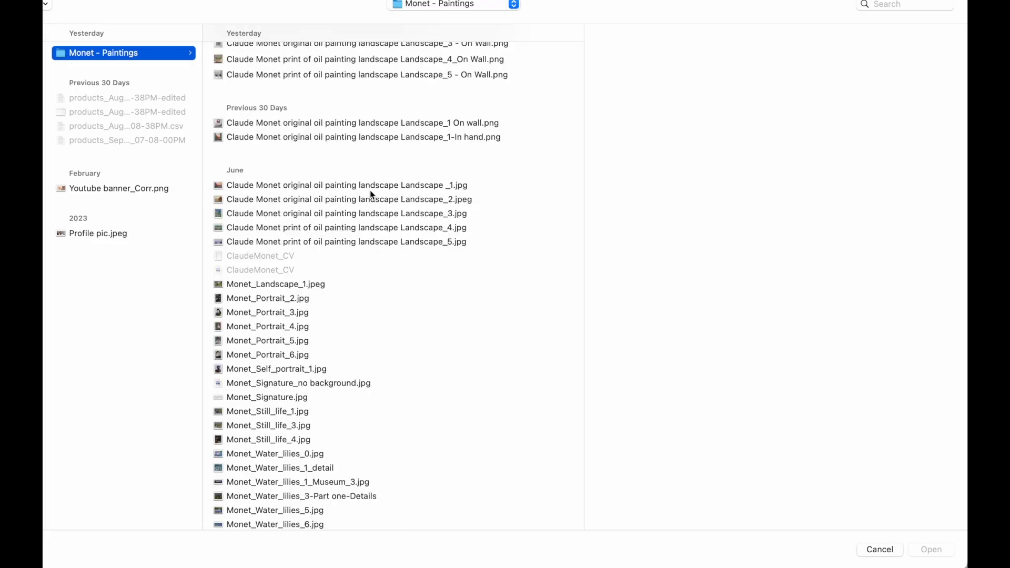
left_click(448, 188)
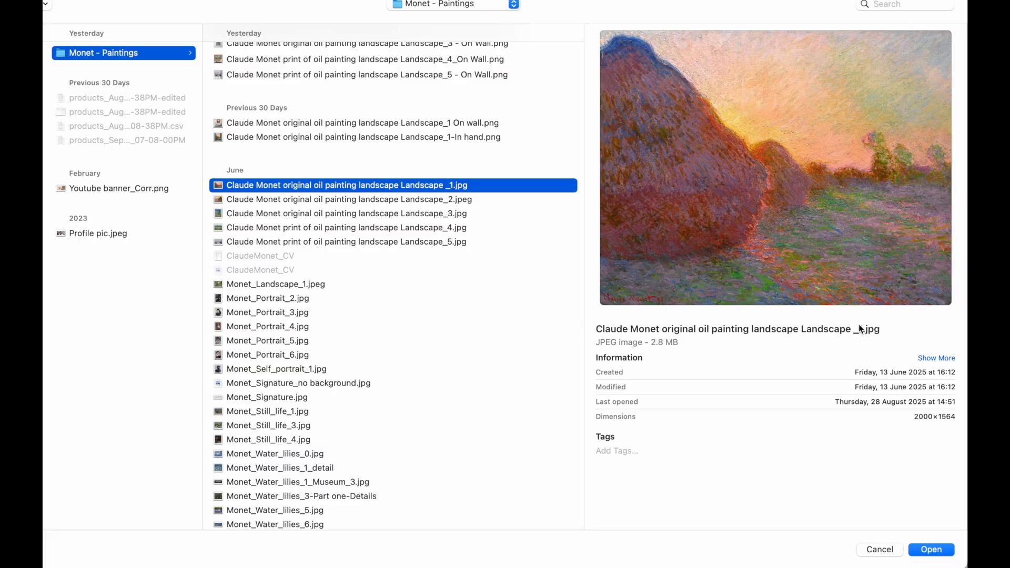
left_click(928, 551)
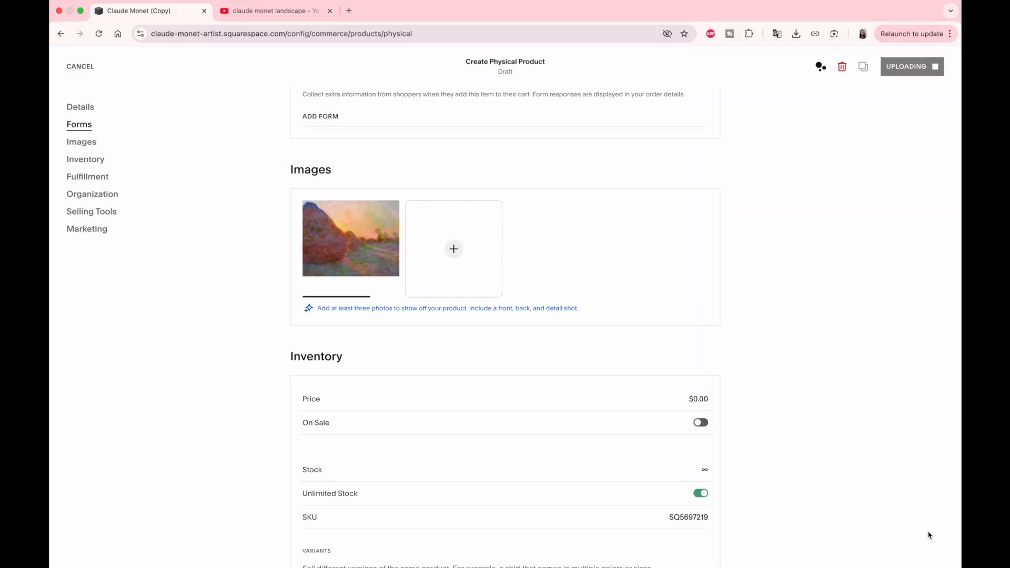
Step: Upload "Claude Monet original oil painting landscape Landscape_1 On wall.png" as the second product image
left_click(456, 251)
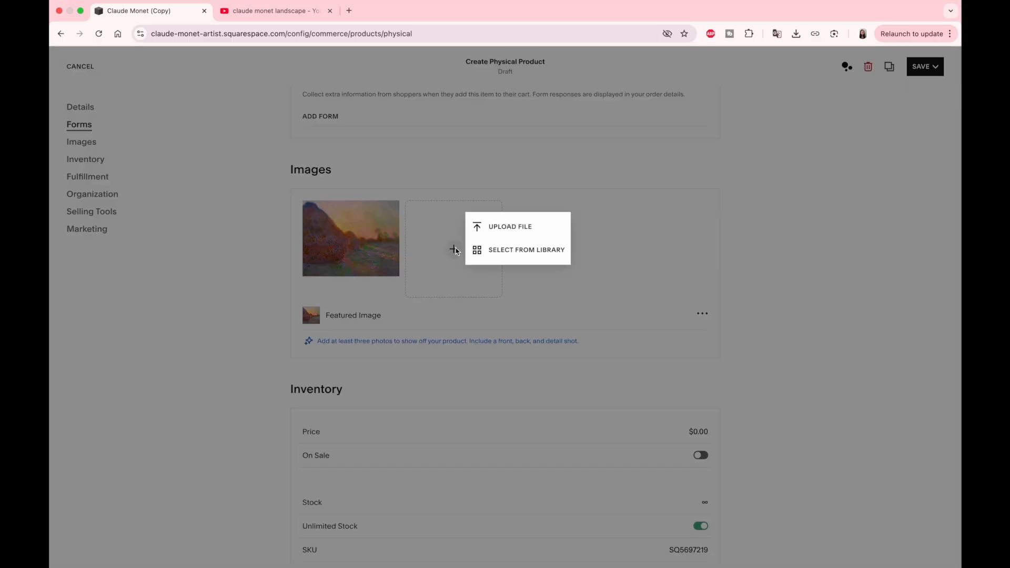
left_click(514, 232)
left_click(513, 170)
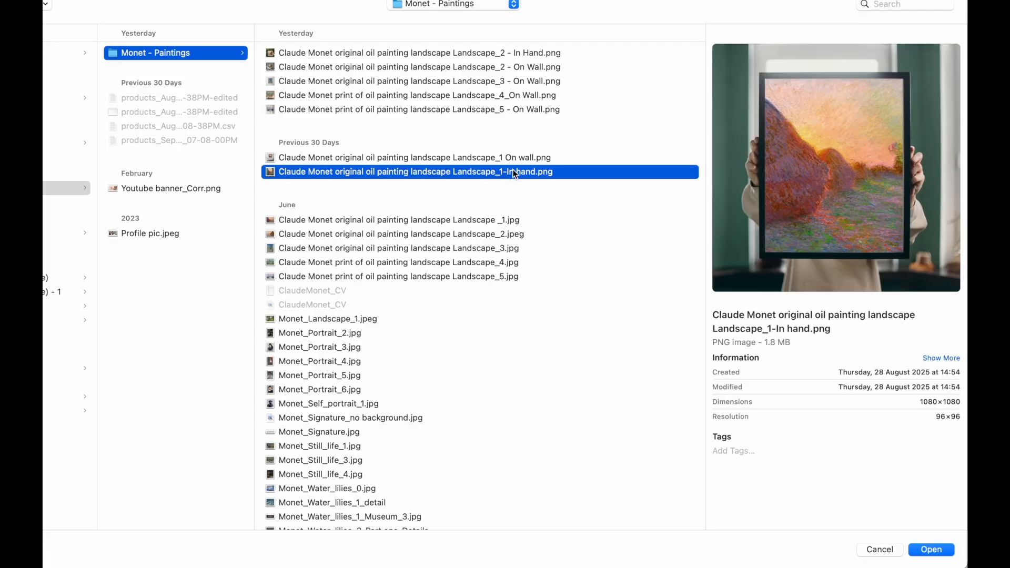
left_click(515, 158)
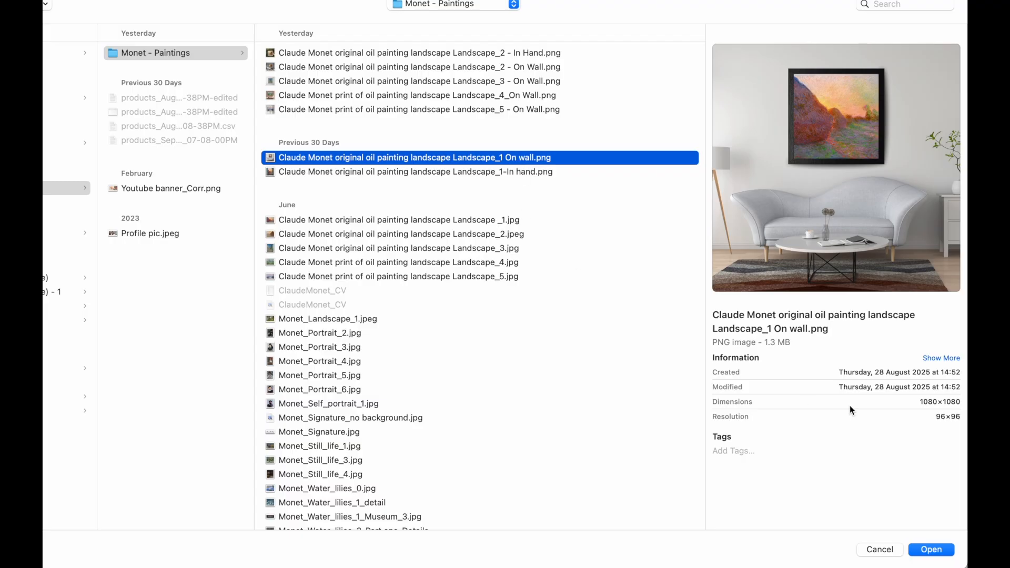
left_click(933, 552)
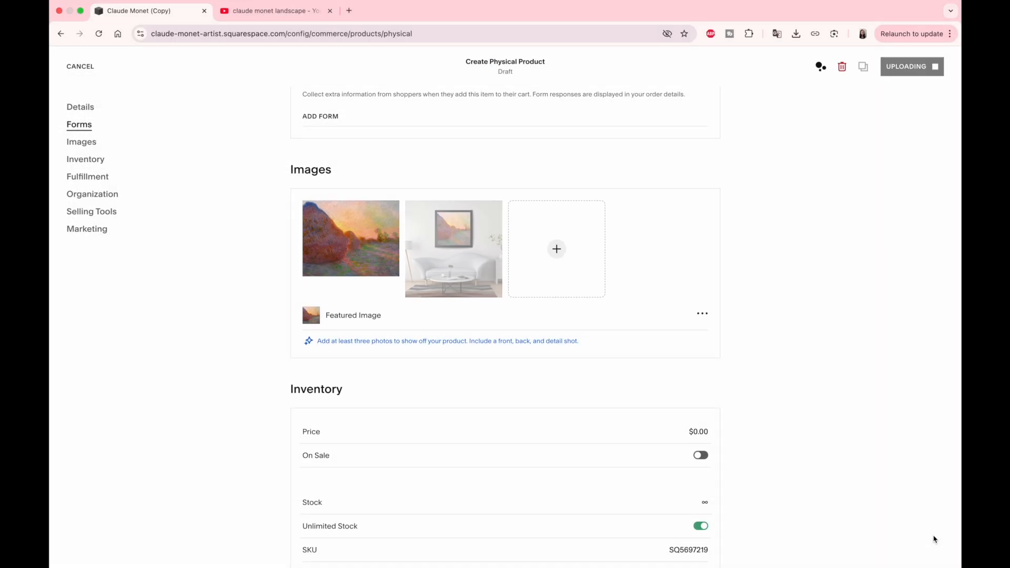
Step: Upload "Claude Monet original oil painting landscape Landscape_1-In hand.png" as the third product image
left_click(558, 253)
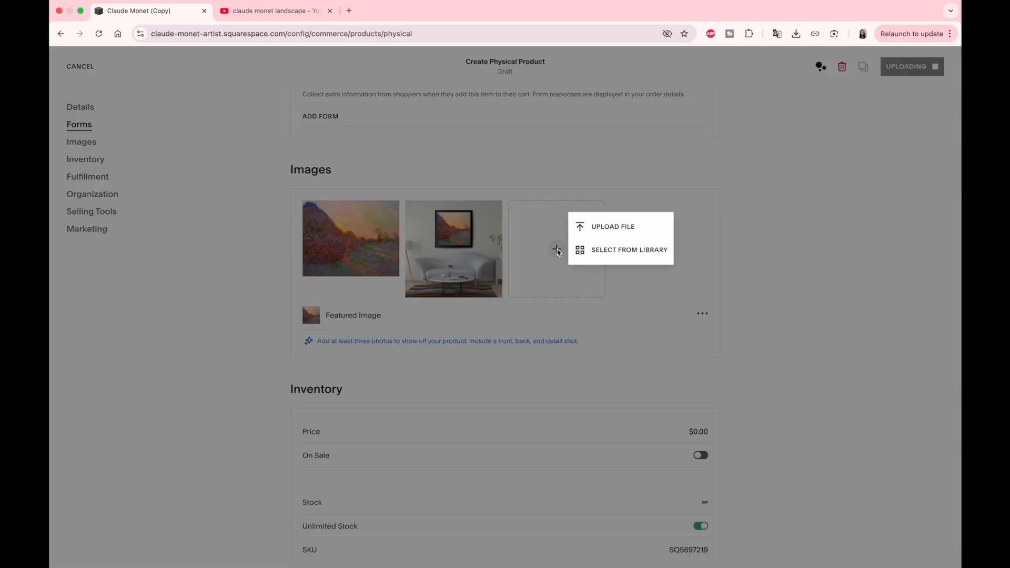
left_click(593, 228)
left_click(933, 539)
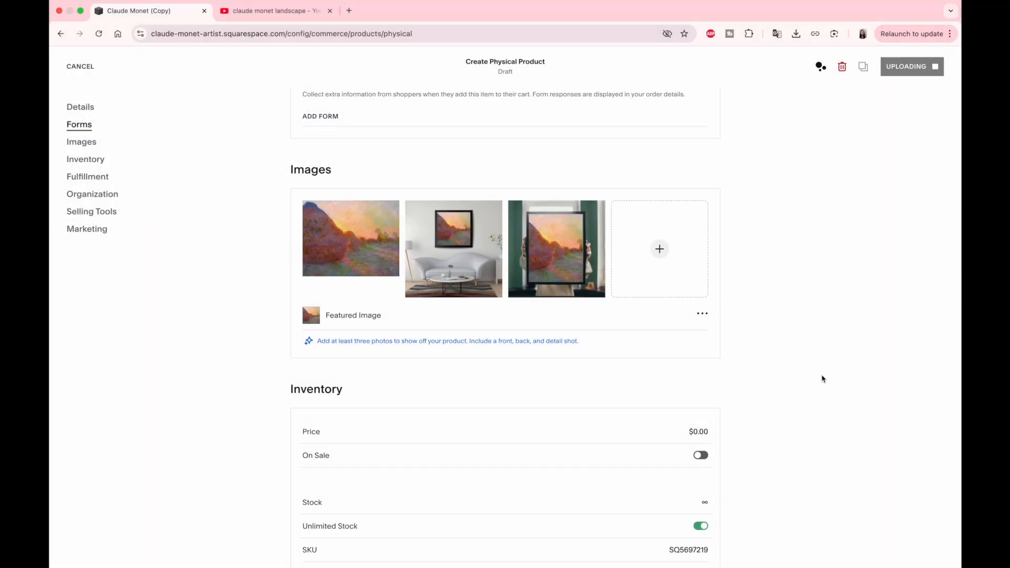
Step: Set the product's price to $850 in the inventory settings
scroll(823, 379, "down", 2)
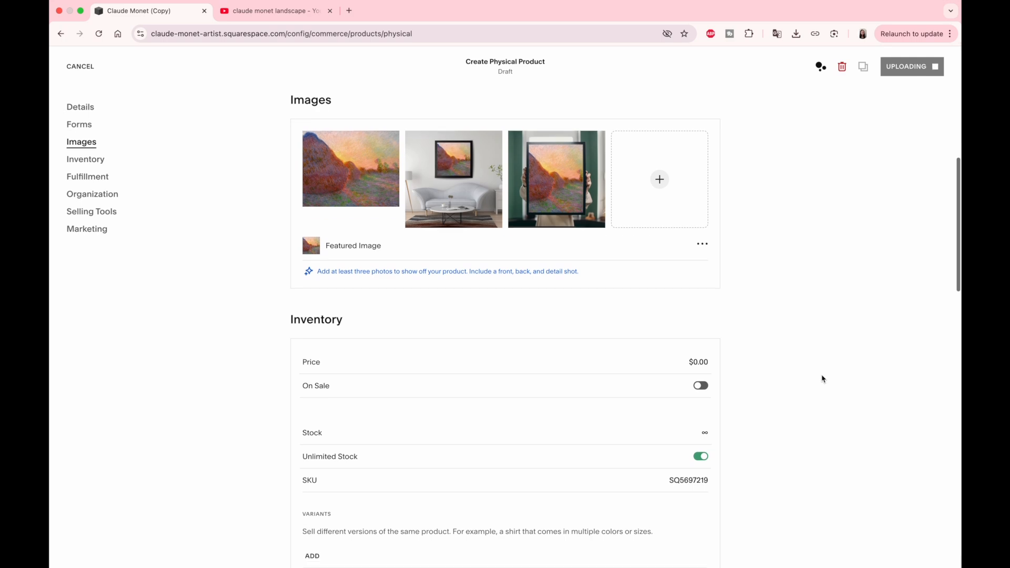
scroll(824, 378, "down", 1)
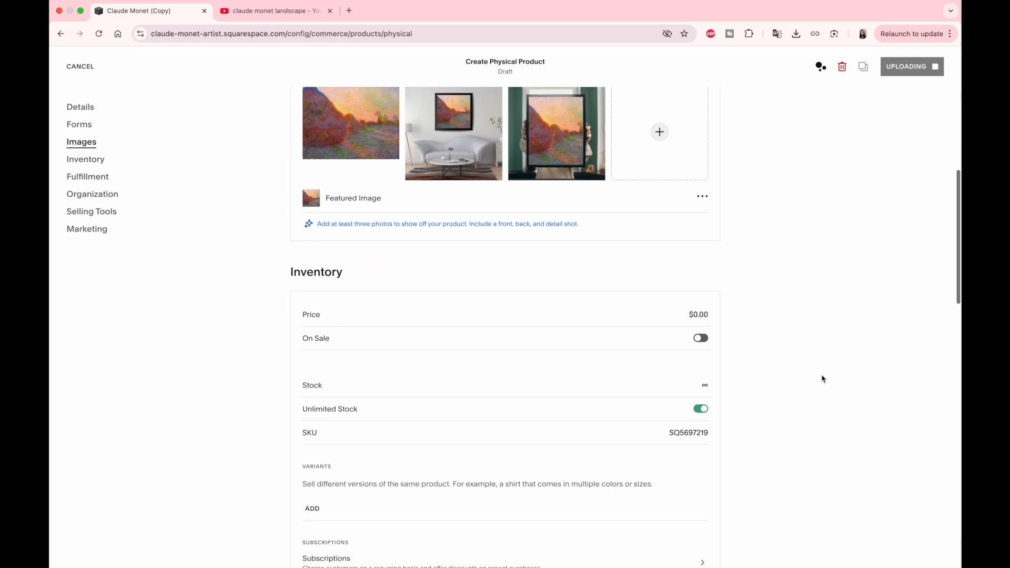
scroll(824, 378, "down", 1)
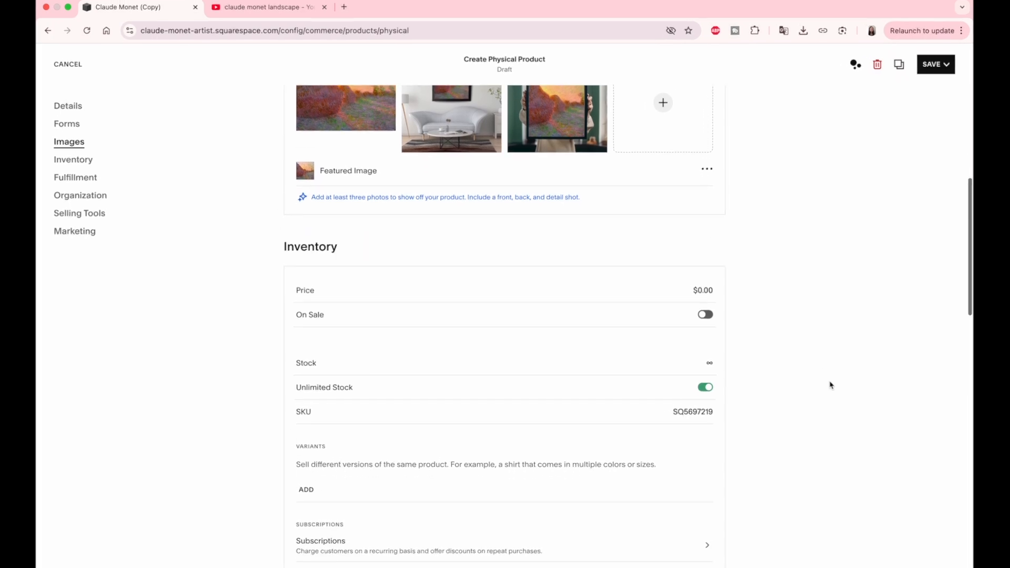
scroll(830, 385, "down", 1)
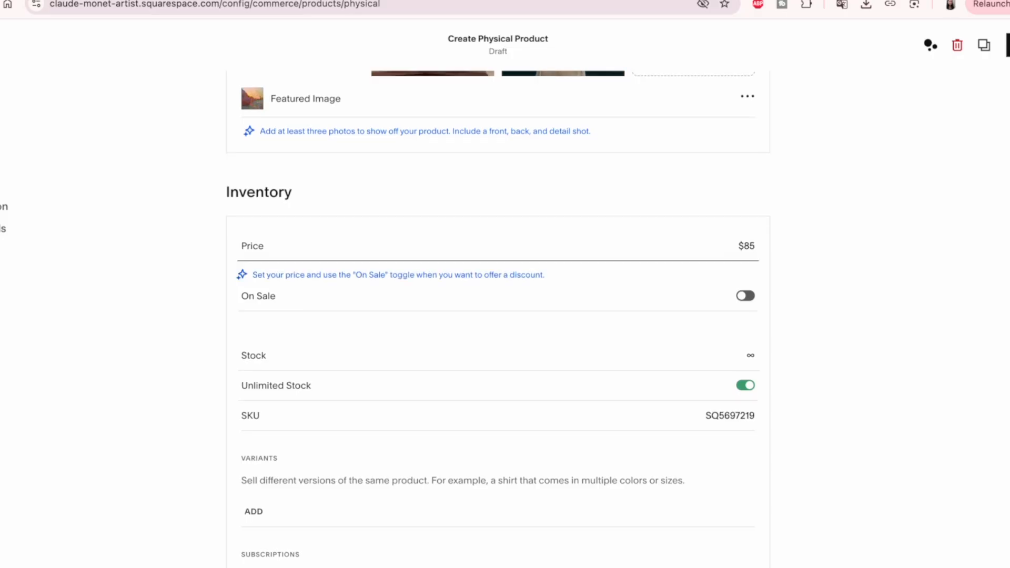
type("0")
Step: Put the product on sale and set its sale price to $750
left_click(748, 298)
left_click(748, 277)
double_click(748, 310)
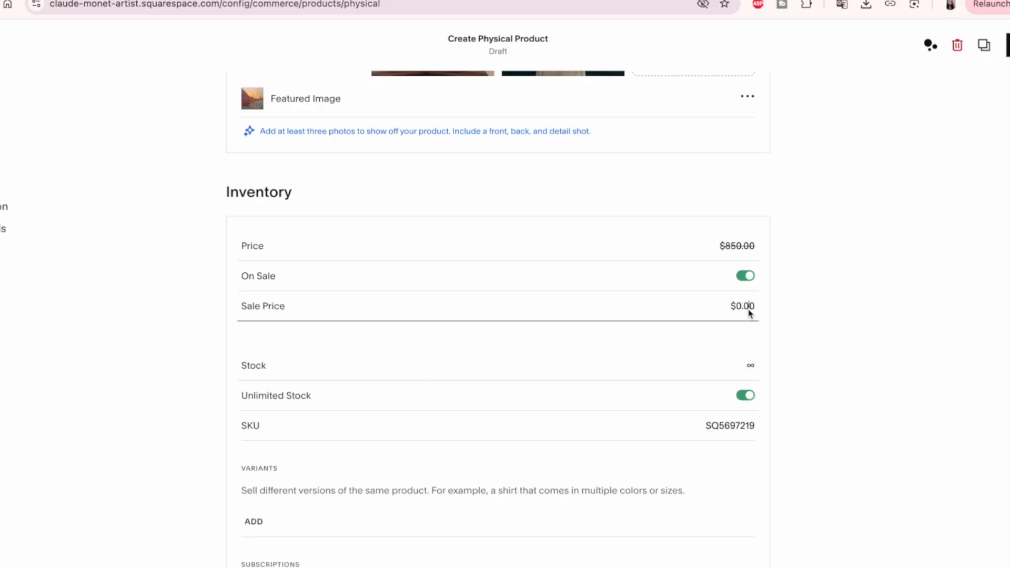
type("759")
key("BackSpace")
type("0")
left_click(763, 305)
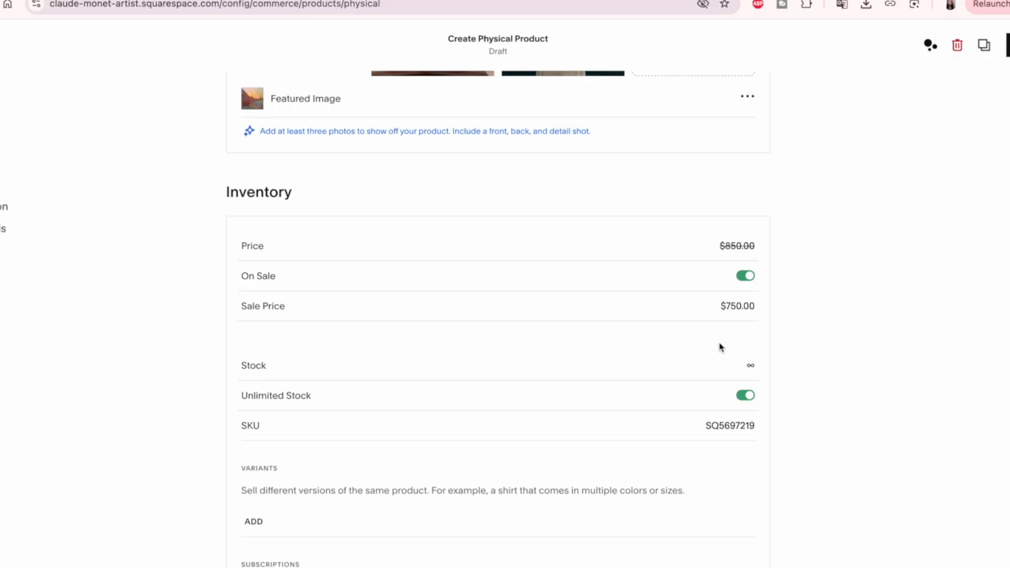
Step: Turn off unlimited stock so that only 1 piece is available, and check the SKU
left_click(743, 396)
scroll(741, 370, "down", 3)
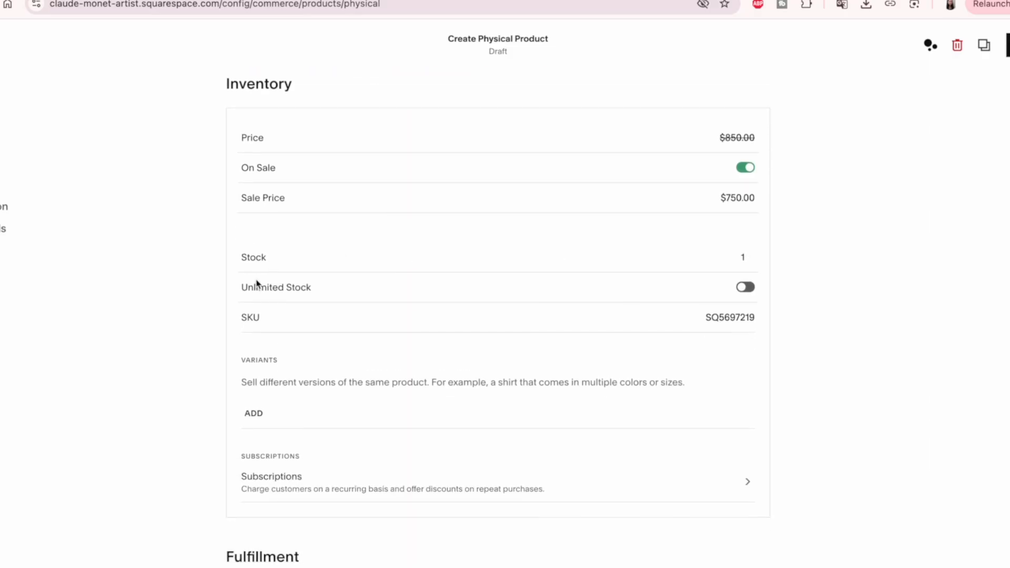
left_click(724, 324)
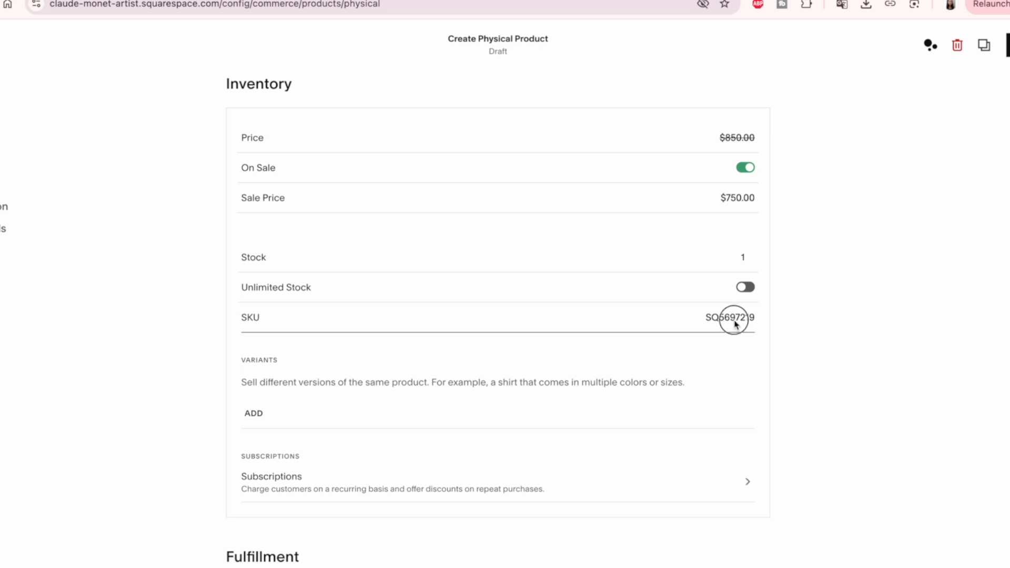
double_click(735, 324)
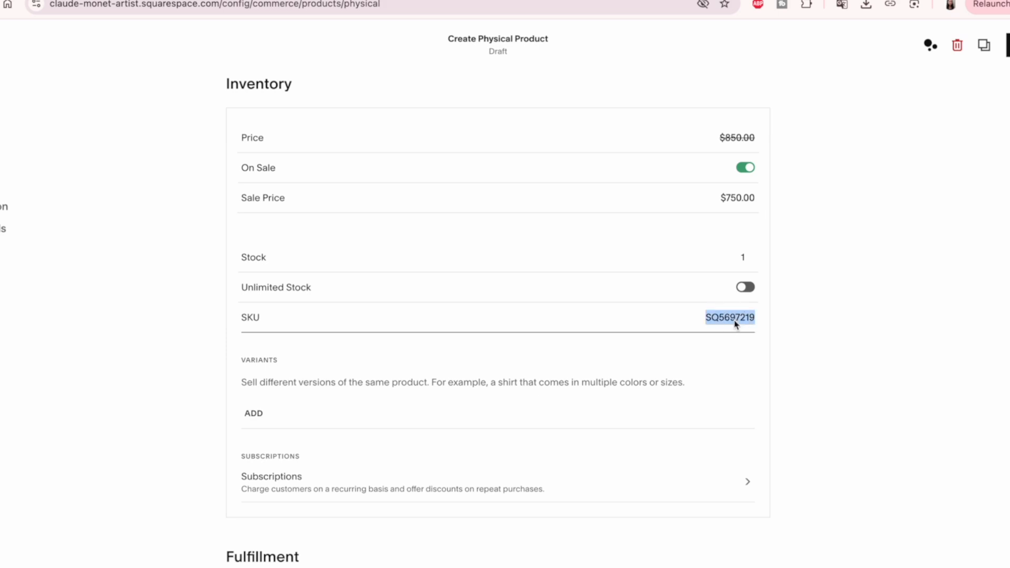
Step: Review the variants section to see what product variants are meant for
scroll(831, 327, "down", 2)
left_click(831, 326)
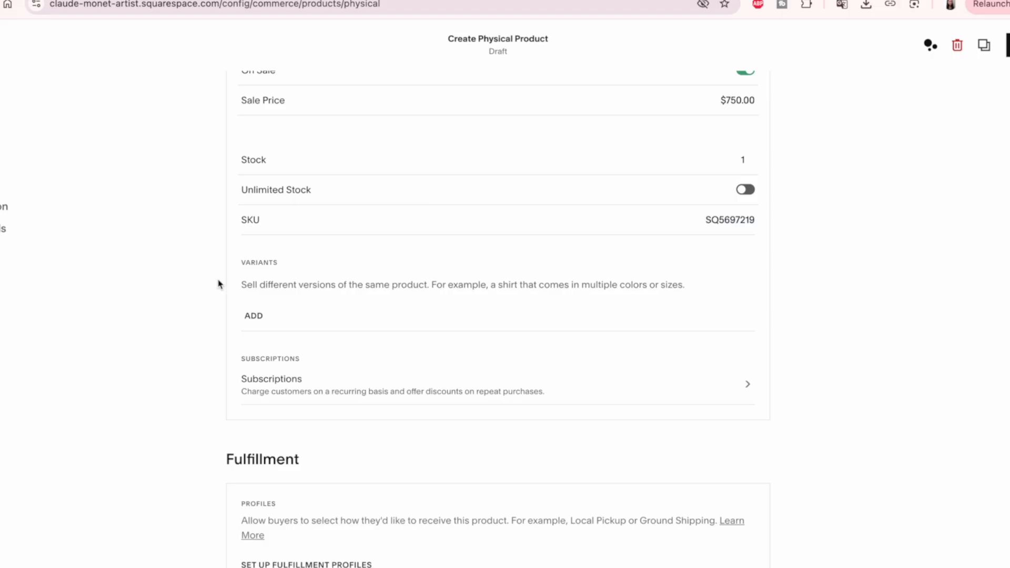
left_click_drag(228, 295, 378, 291)
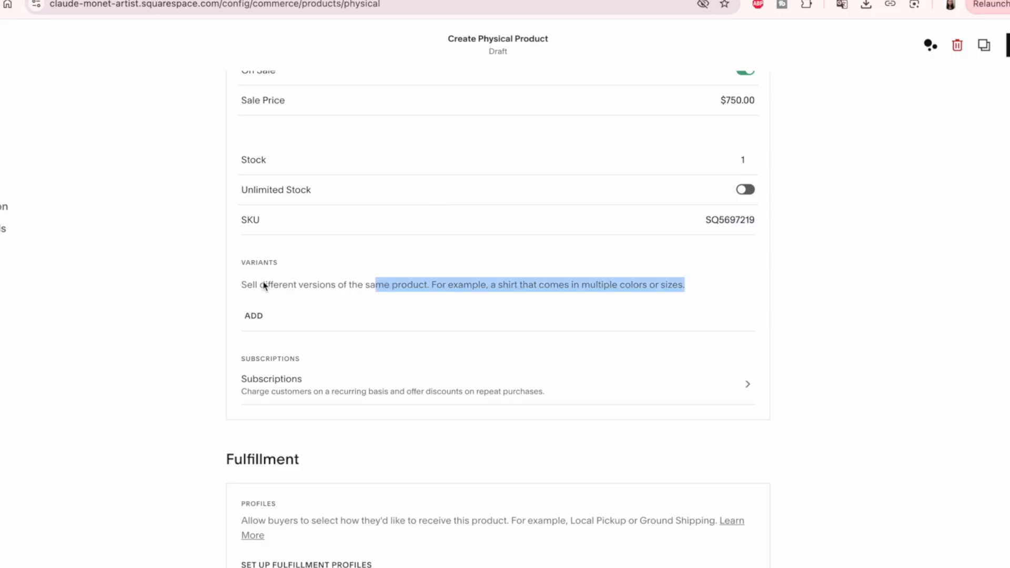
left_click_drag(237, 285, 706, 304)
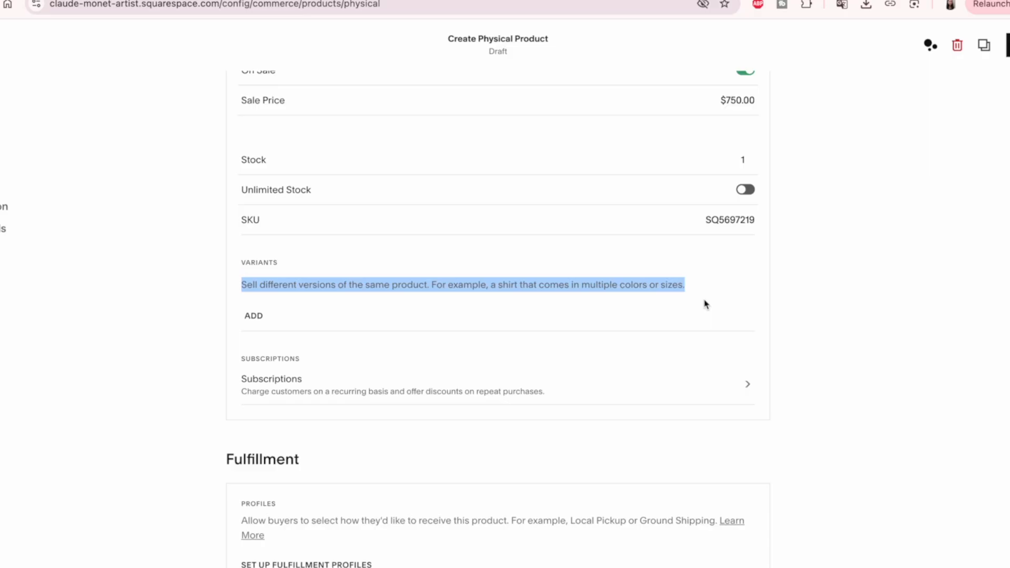
scroll(706, 304, "down", 3)
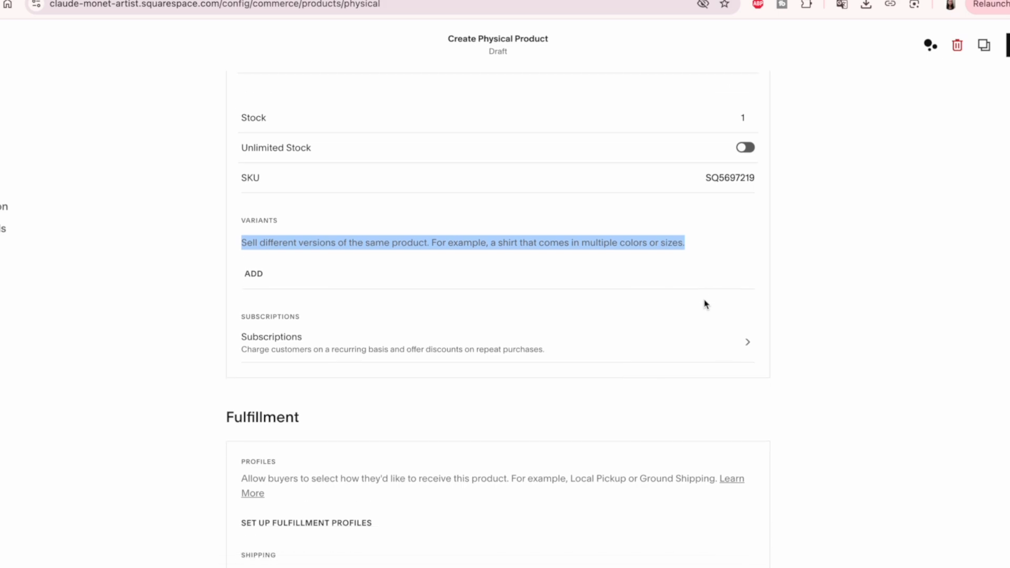
Step: Examine the subscription purchase and frequency options, discard the frequency entry and return to the product without applying
left_click(463, 276)
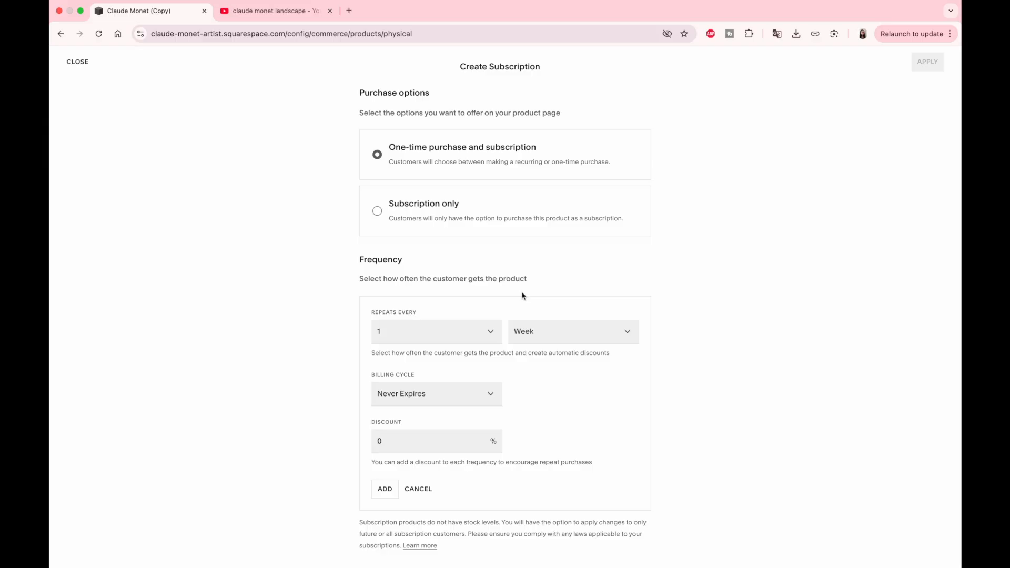
left_click(418, 489)
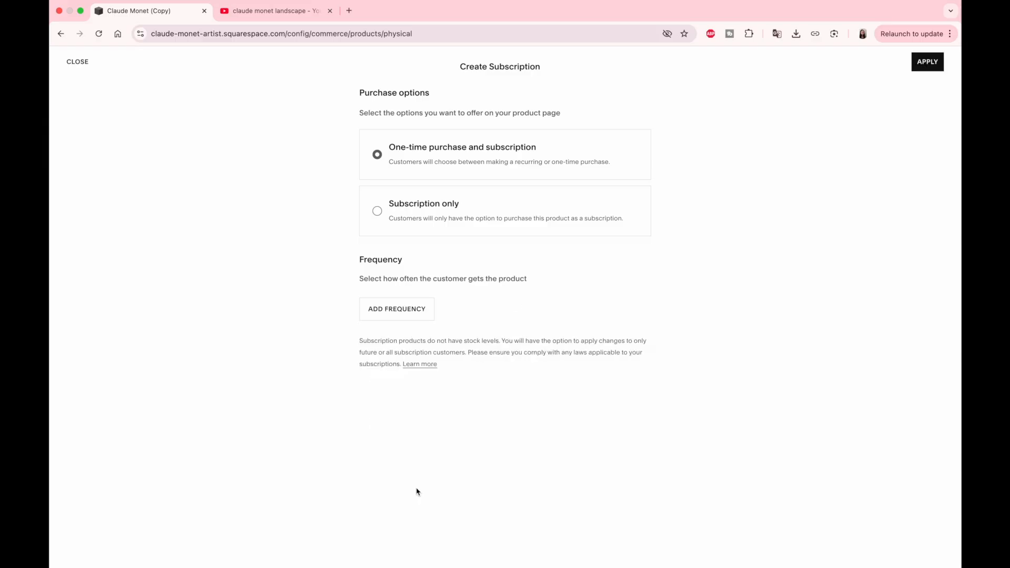
left_click(78, 62)
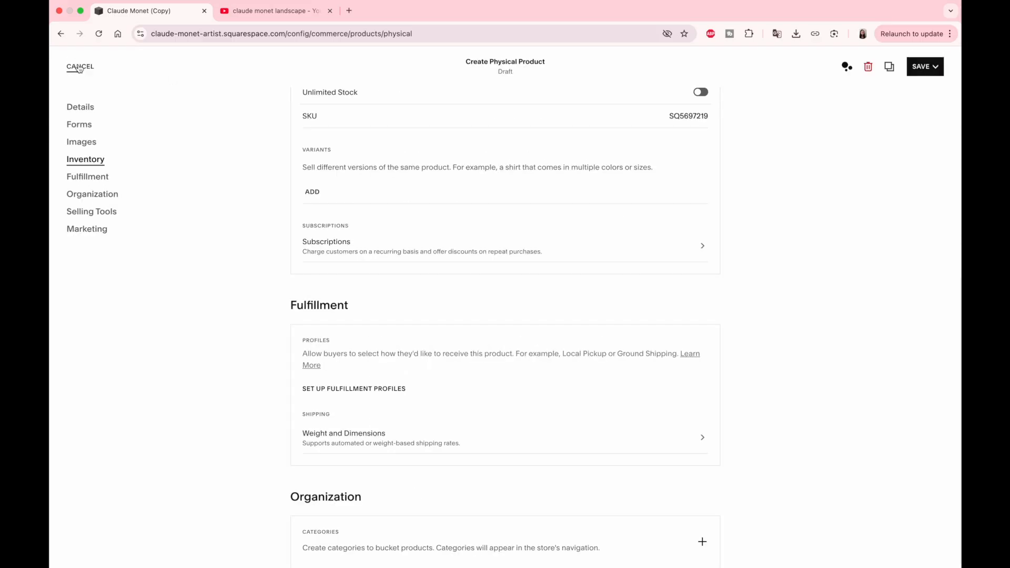
Step: Review the product's fulfillment profile and shipping weight and dimensions options
scroll(776, 293, "down", 4)
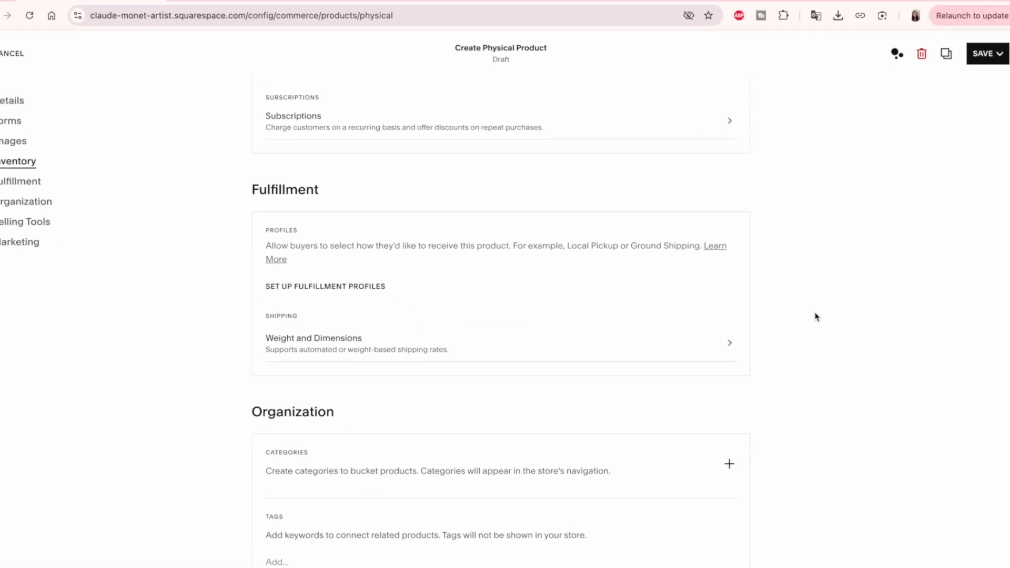
left_click_drag(228, 101, 326, 109)
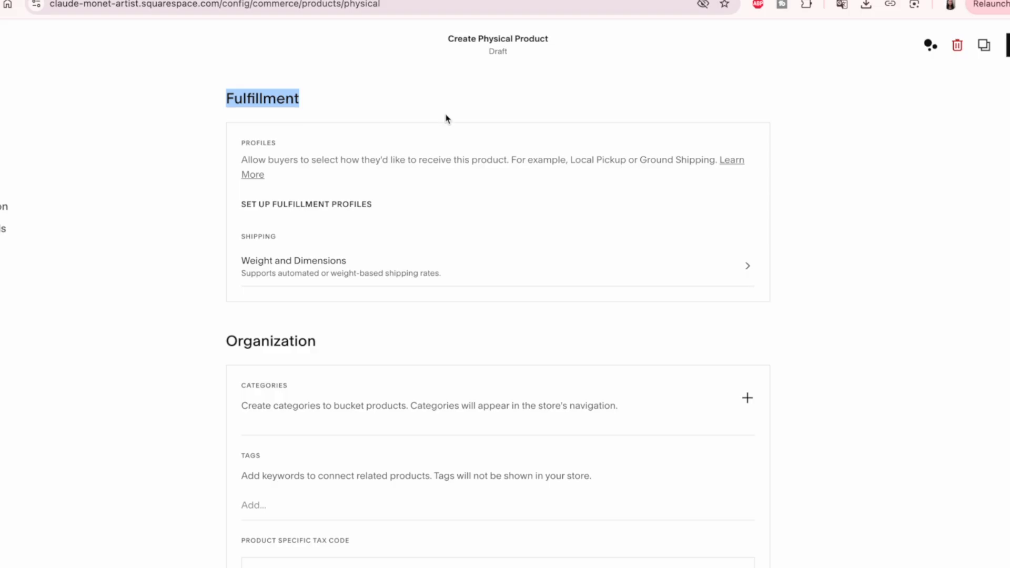
scroll(446, 118, "down", 1)
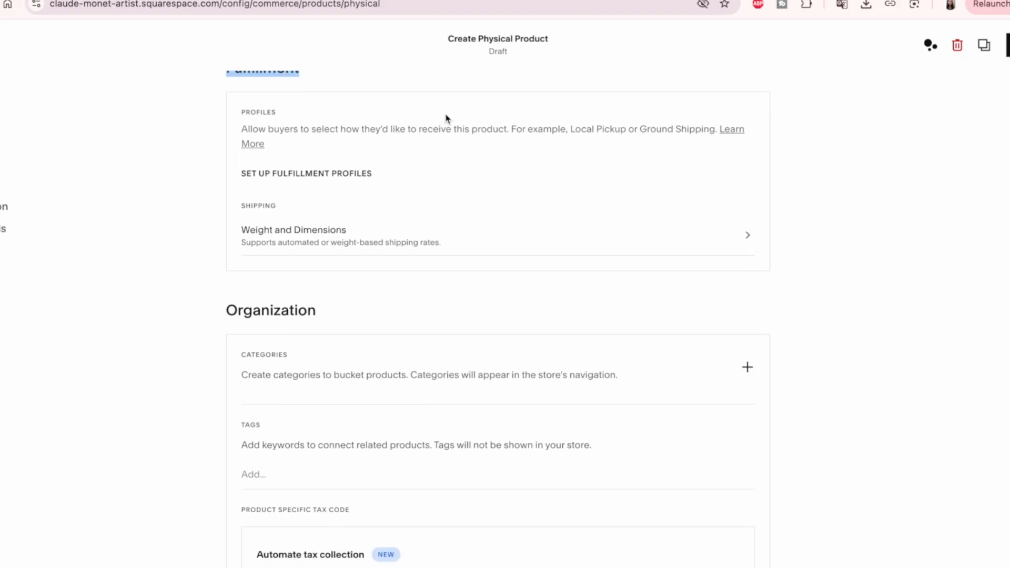
scroll(446, 117, "up", 1)
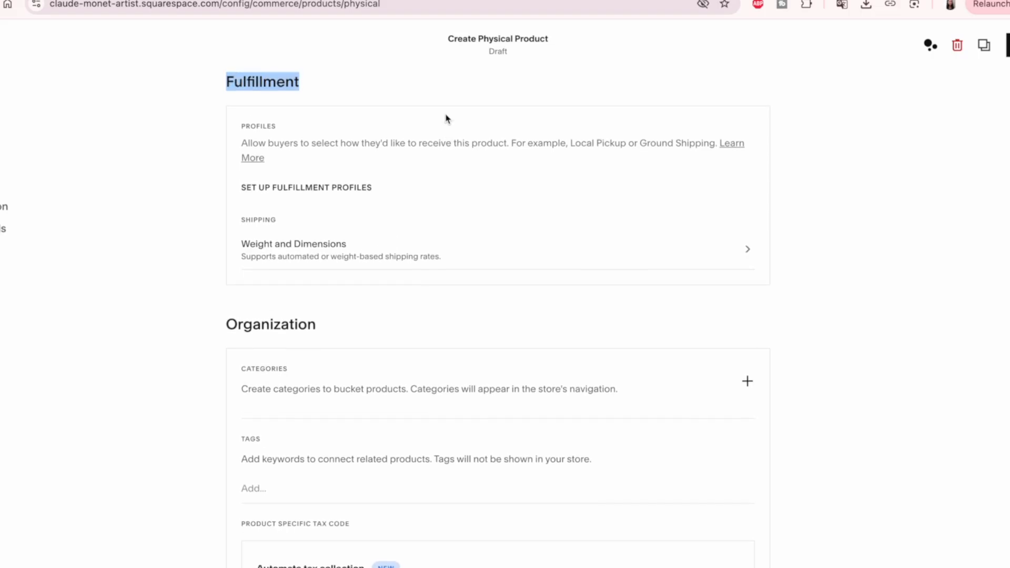
Step: Create the product categories Original and Print, and assign Original to this product
scroll(446, 118, "down", 5)
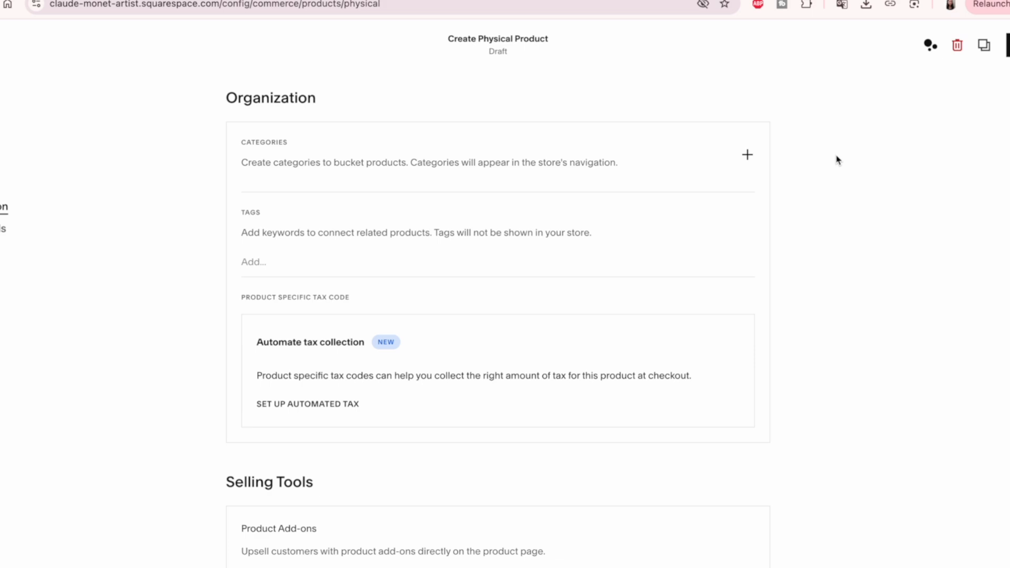
left_click(747, 154)
type("Original")
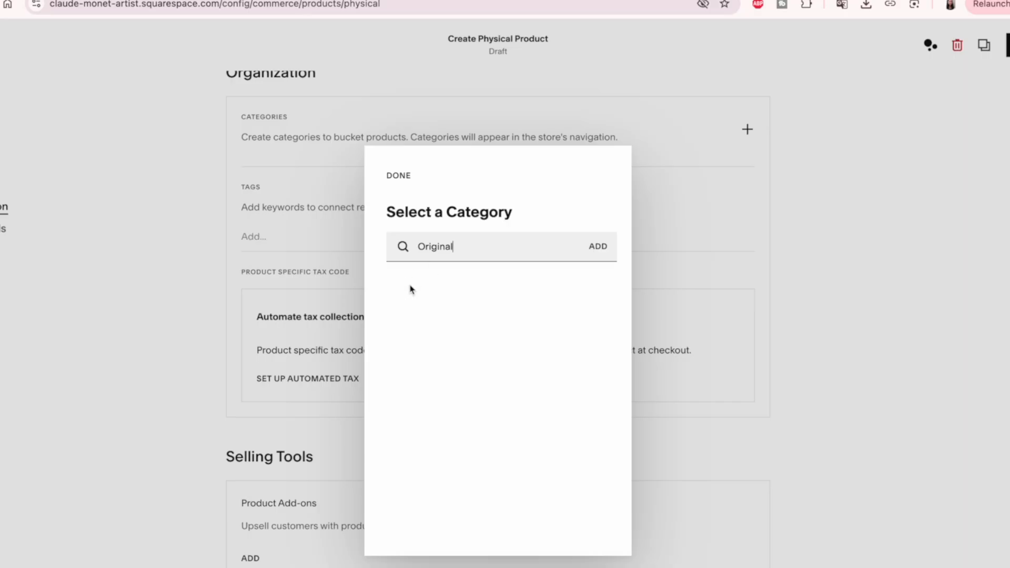
left_click(597, 247)
type("Print")
left_click(598, 250)
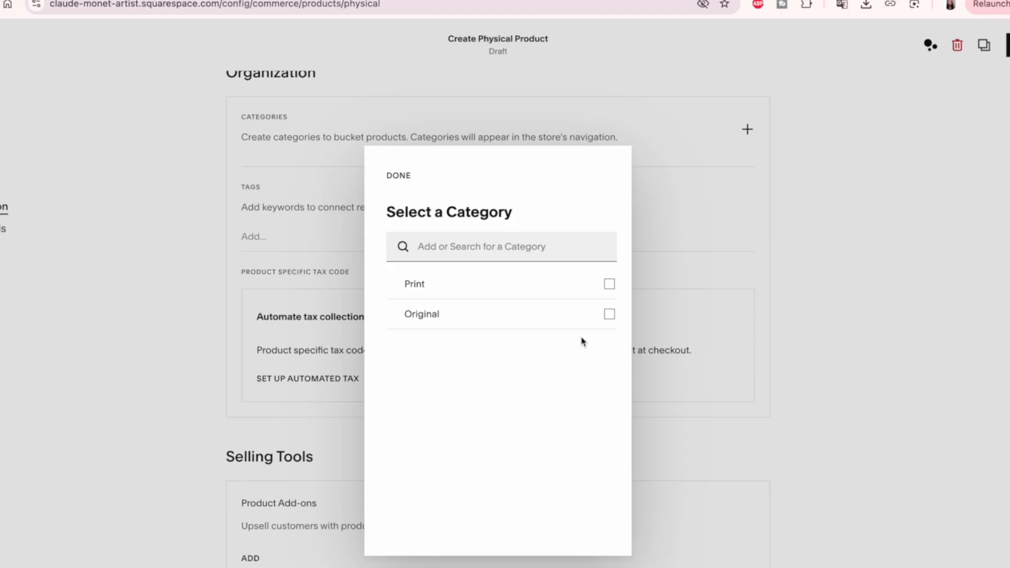
left_click(609, 314)
left_click(390, 177)
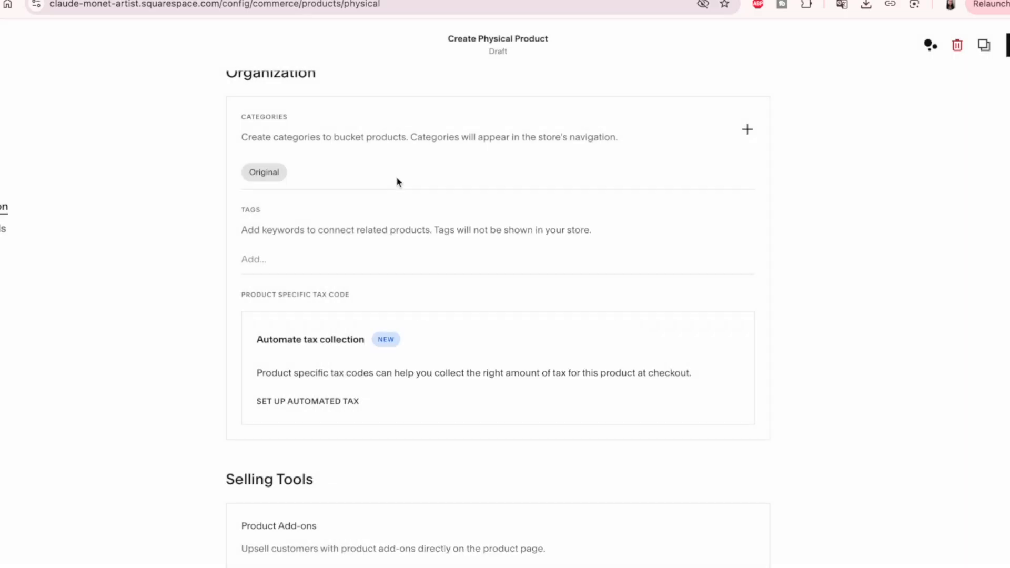
Step: Add the tags "original oil painting", "oil painting" and "original art" to the product
left_click(282, 261)
type("origi")
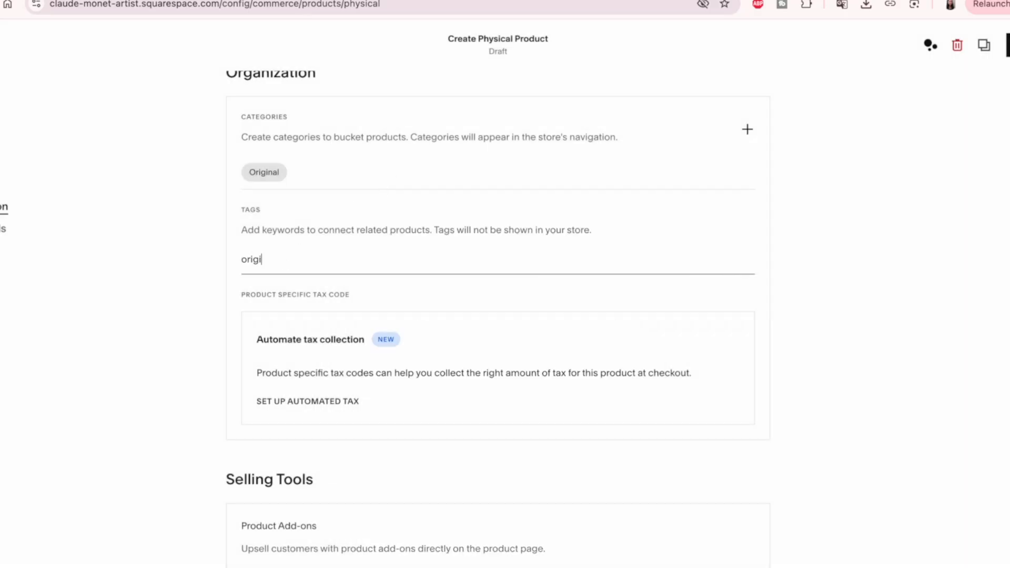
type("nal oil painting")
key("Return")
type("oil painting")
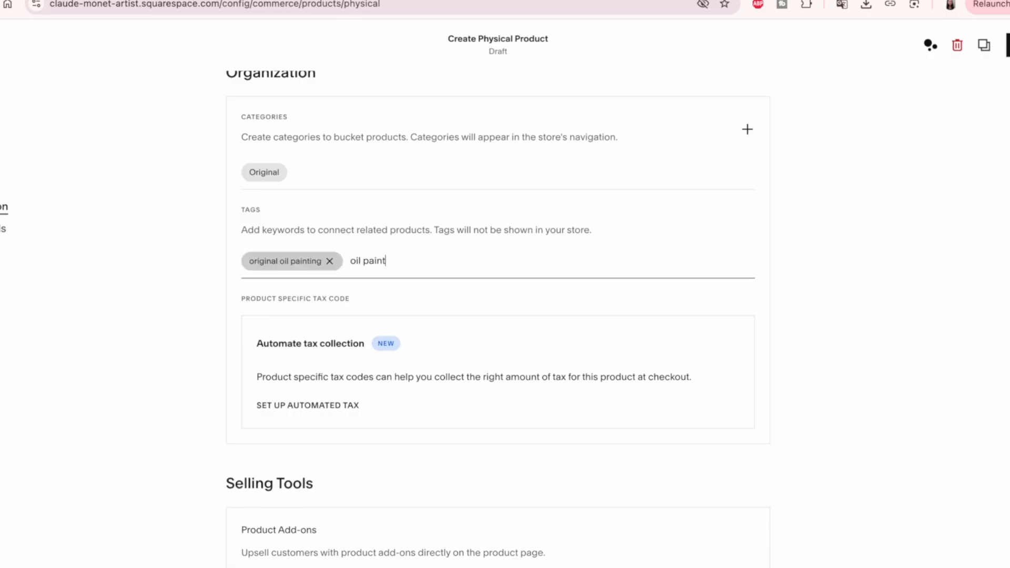
key("Return")
type("original art")
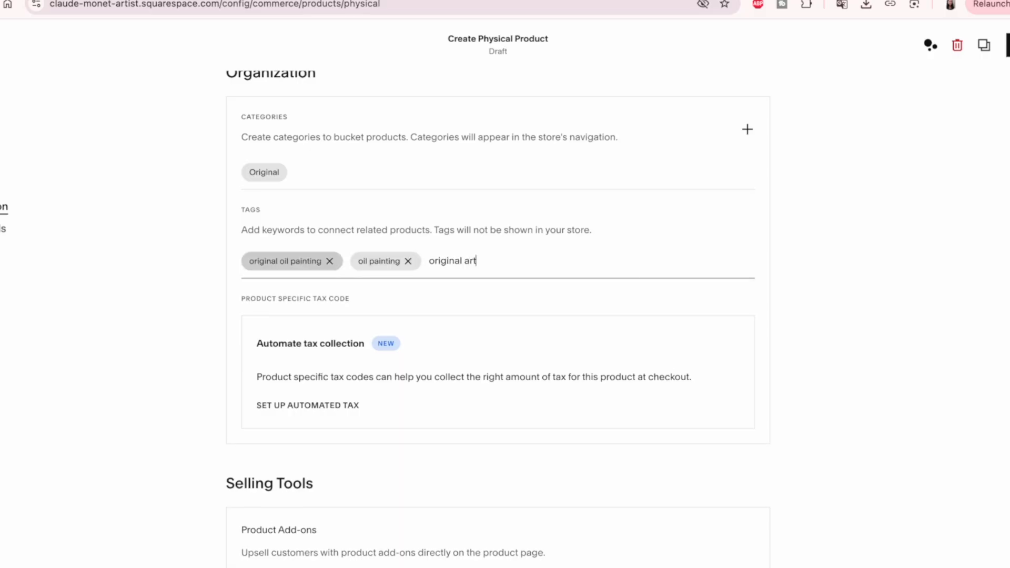
key("Return")
Step: Add the tags "claude monet", "original claude monet", "landscape painting" and "medium size painting" to the product
type("claude monet")
key("Return")
type("original claude monet")
key("Return")
type("landscape painting")
key("Return")
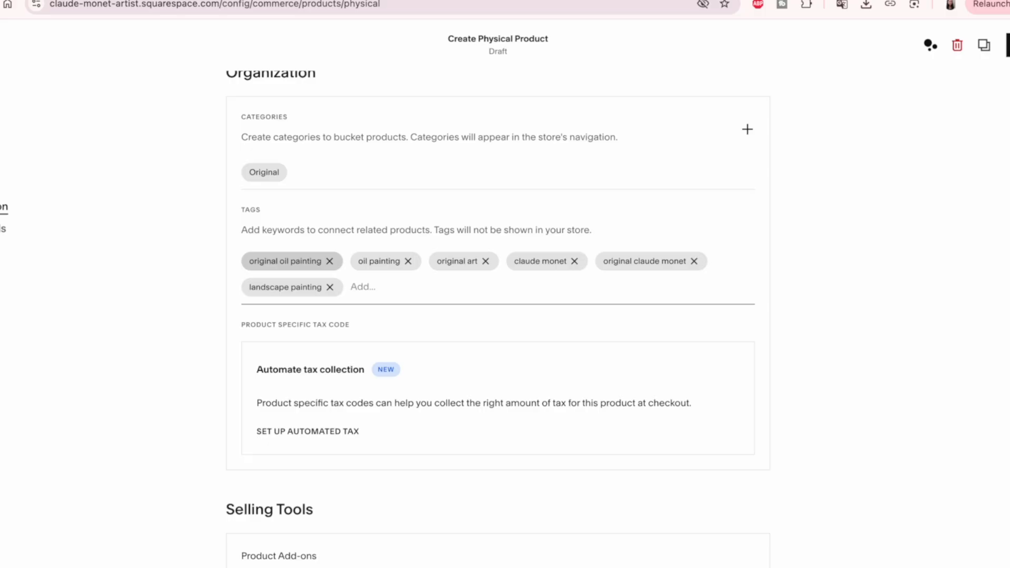
scroll(490, 315, "down", 1)
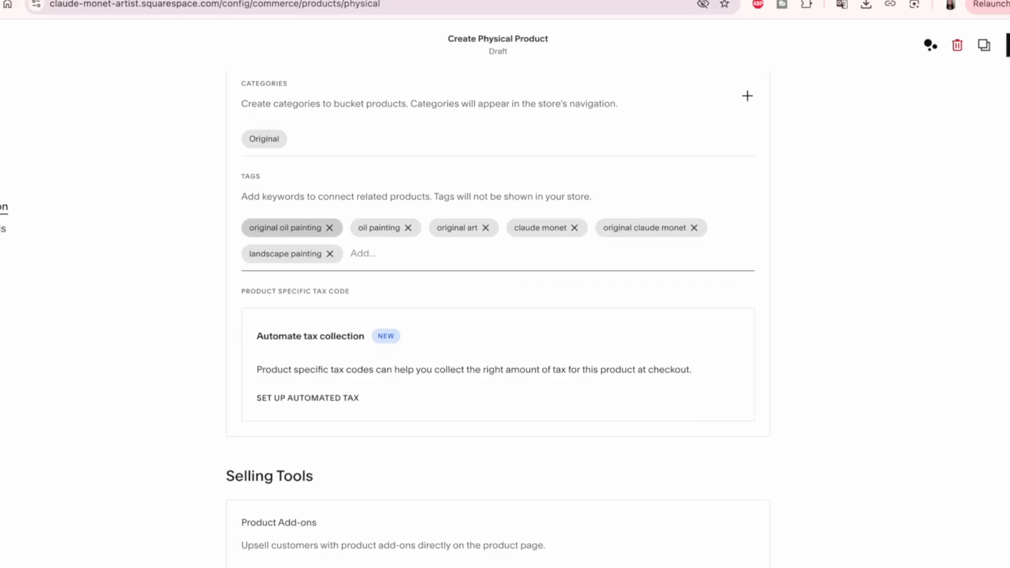
type("medium size painting")
key("Return")
scroll(491, 316, "down", 1)
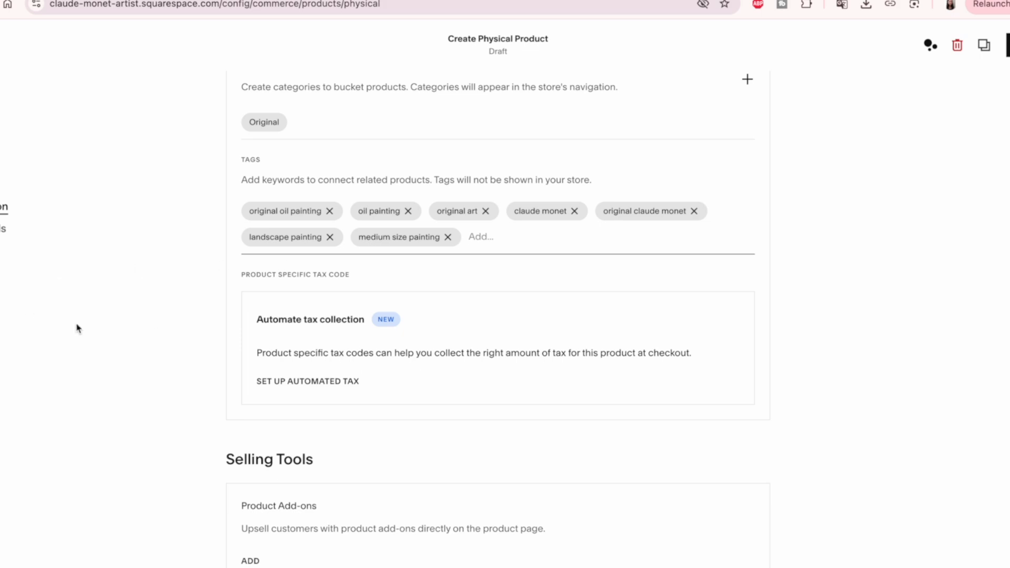
Step: Review the product-specific tax code section and the selling tools options
left_click_drag(305, 277, 404, 285)
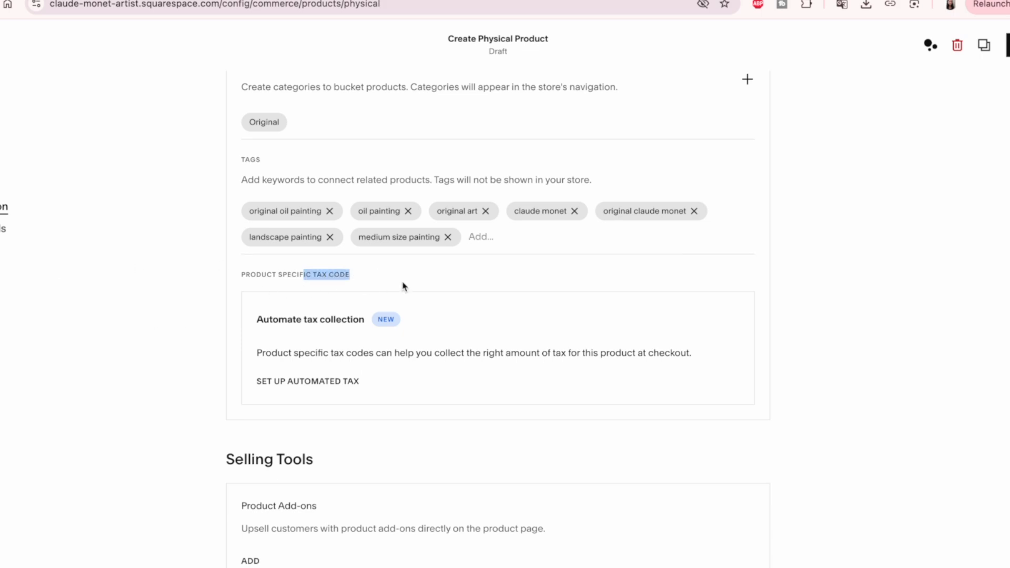
scroll(237, 389, "down", 1)
scroll(236, 389, "down", 5)
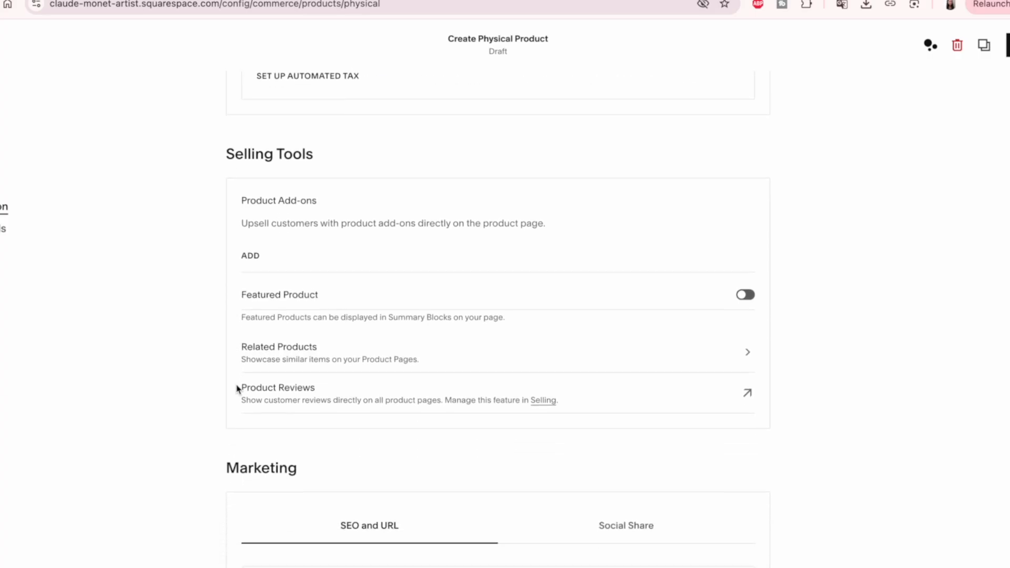
scroll(237, 390, "down", 1)
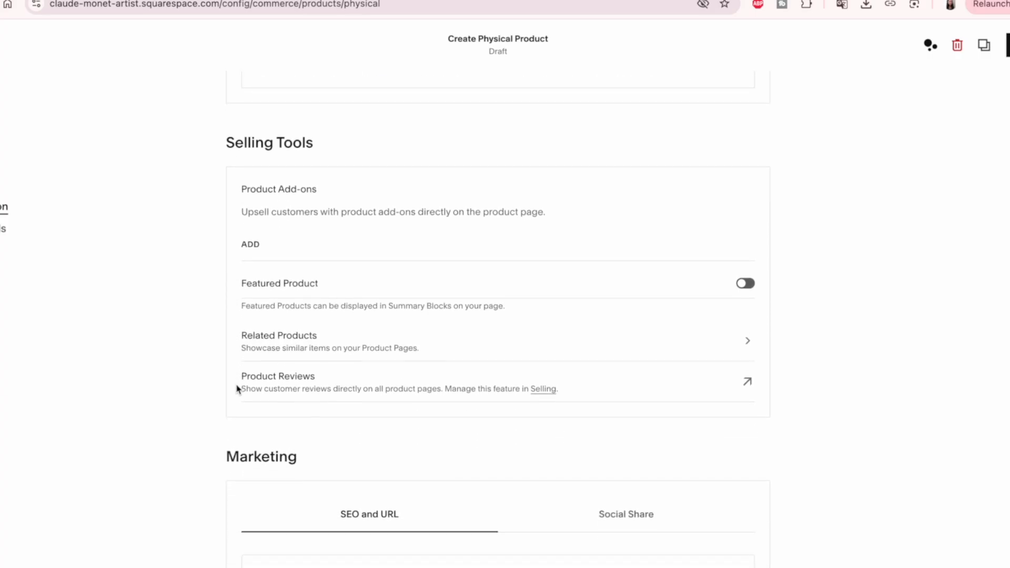
scroll(185, 274, "down", 1)
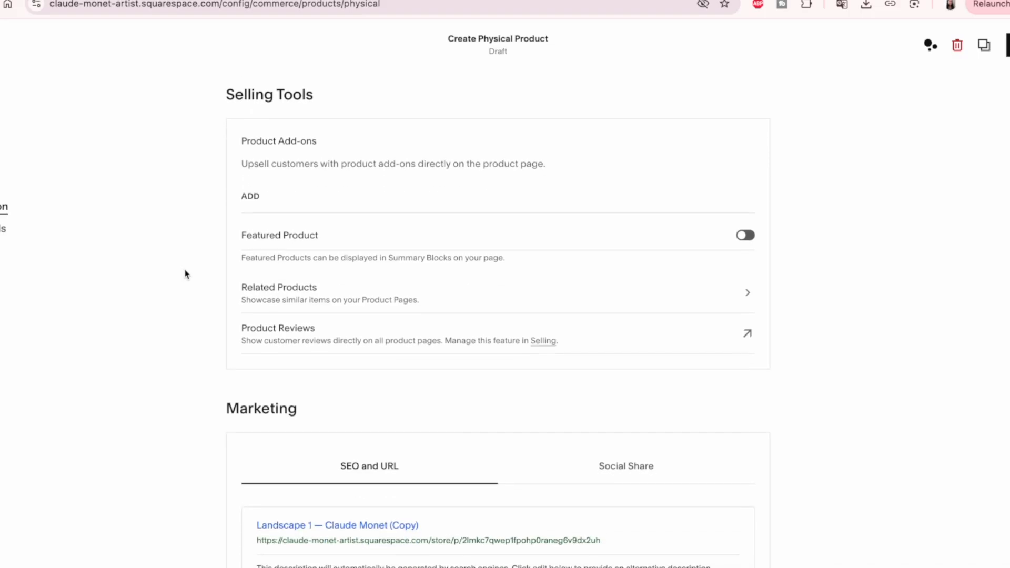
Step: Look at the product add-ons selection page and return to the product without adding any
left_click(261, 193)
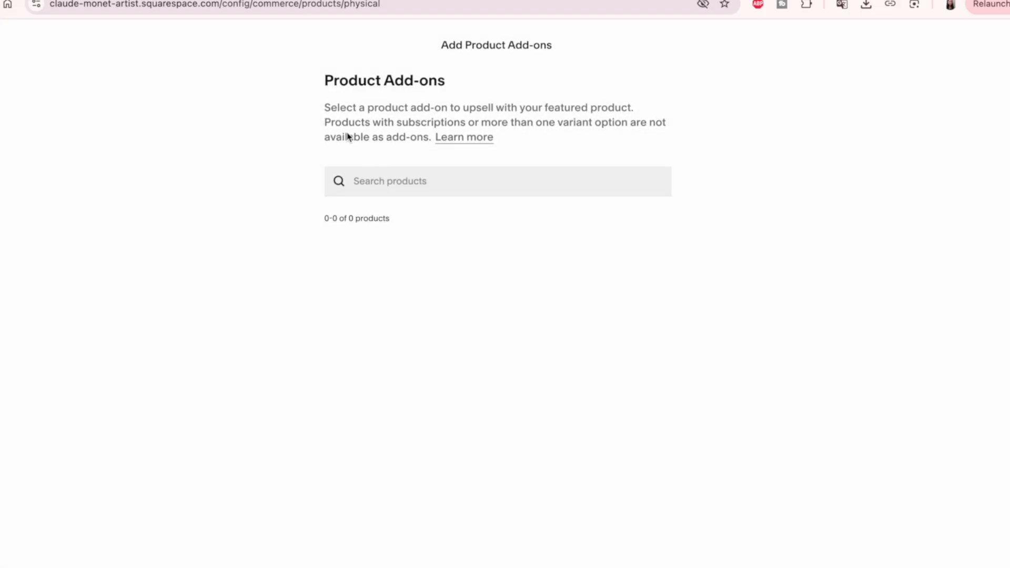
left_click_drag(324, 122, 385, 134)
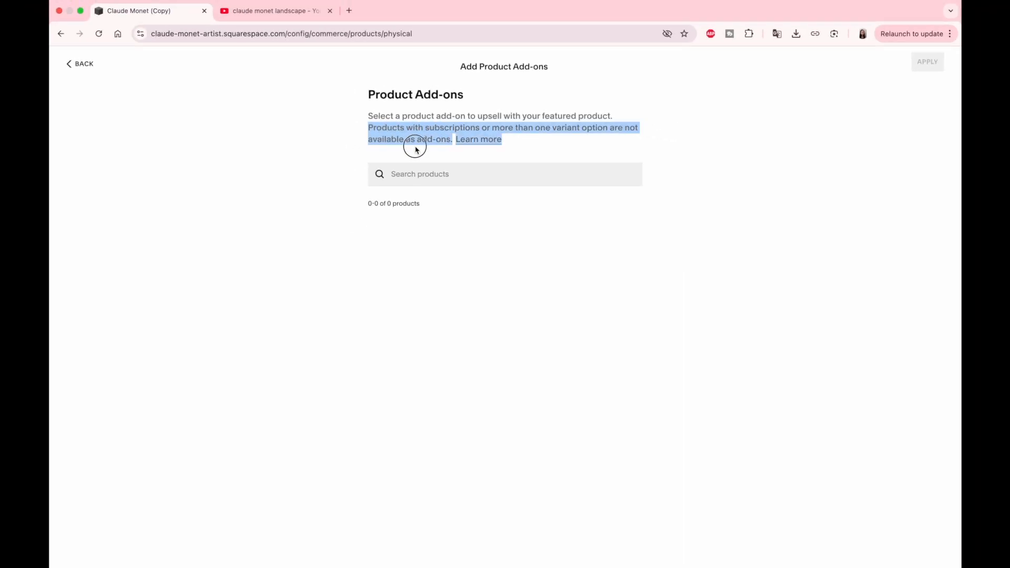
left_click(410, 151)
left_click(431, 173)
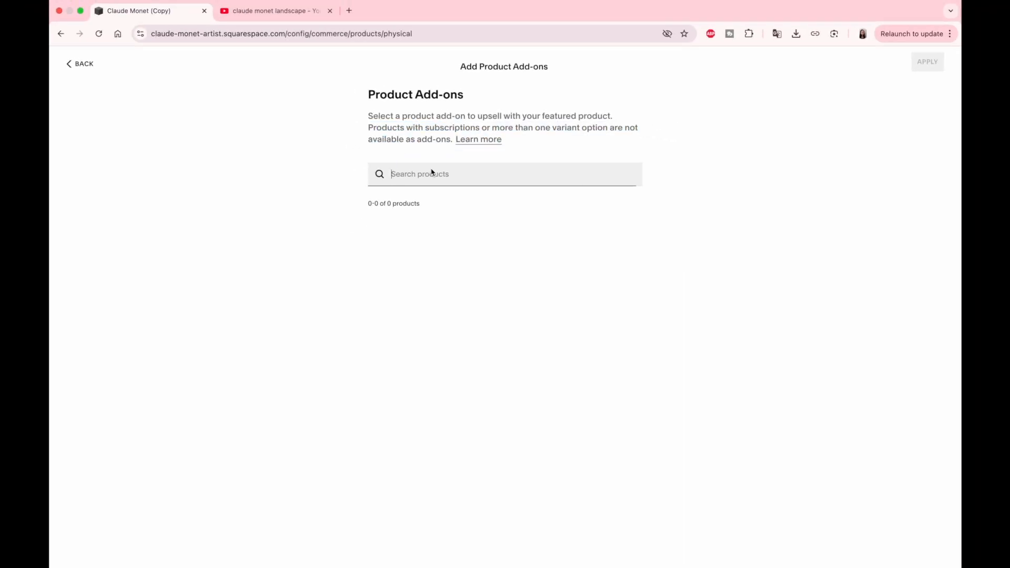
left_click(74, 64)
Step: Set the product's SEO URL slug to landscape1-original
scroll(328, 158, "down", 1)
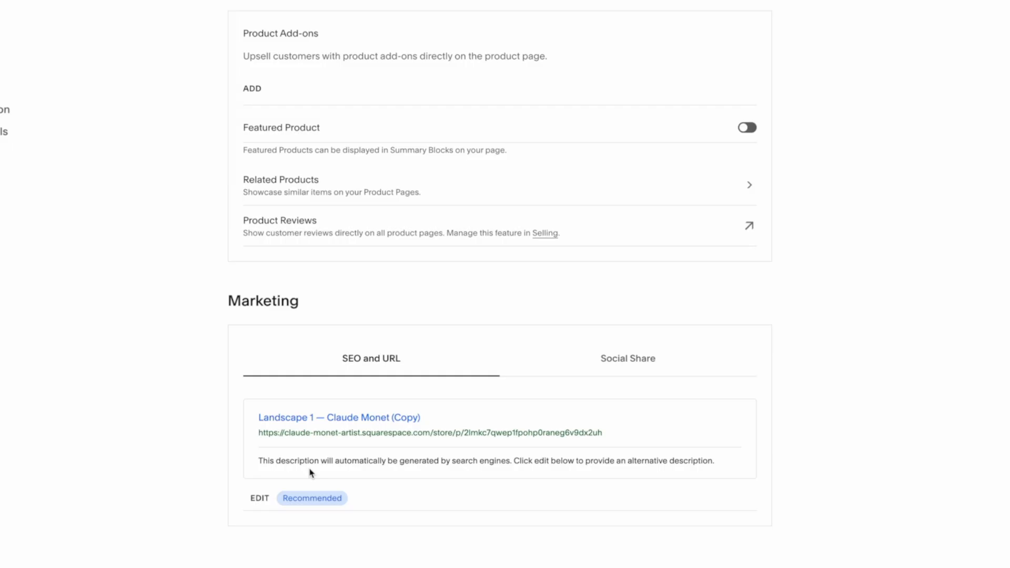
left_click(259, 498)
key("ctrl+a")
type("landscape")
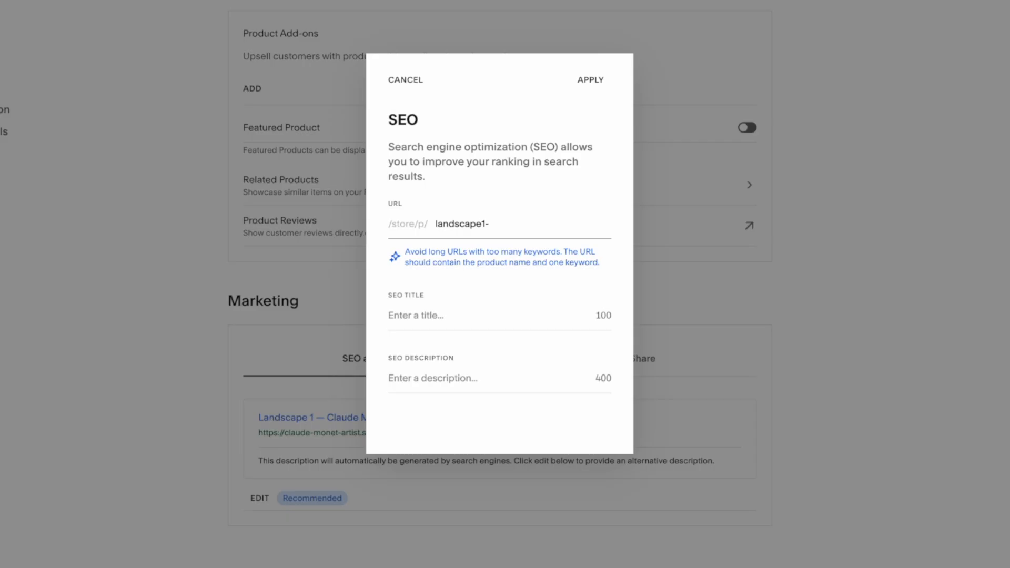
type("1-original")
Step: Enter the SEO title "Landscape 1 - Original Oil Painting by Claude Monet"
key("Tab")
type("La")
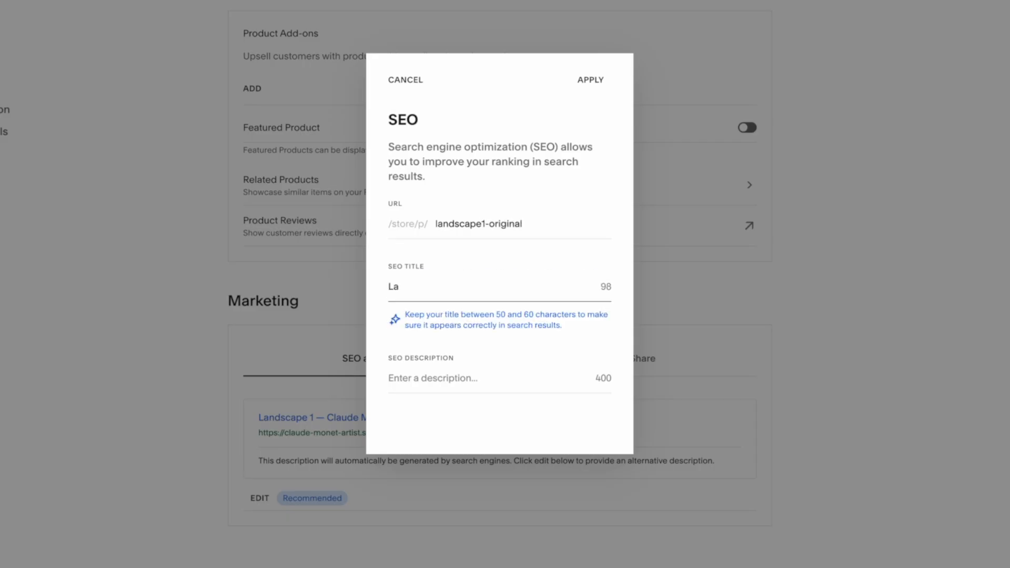
type("ndscape 1 - Original ")
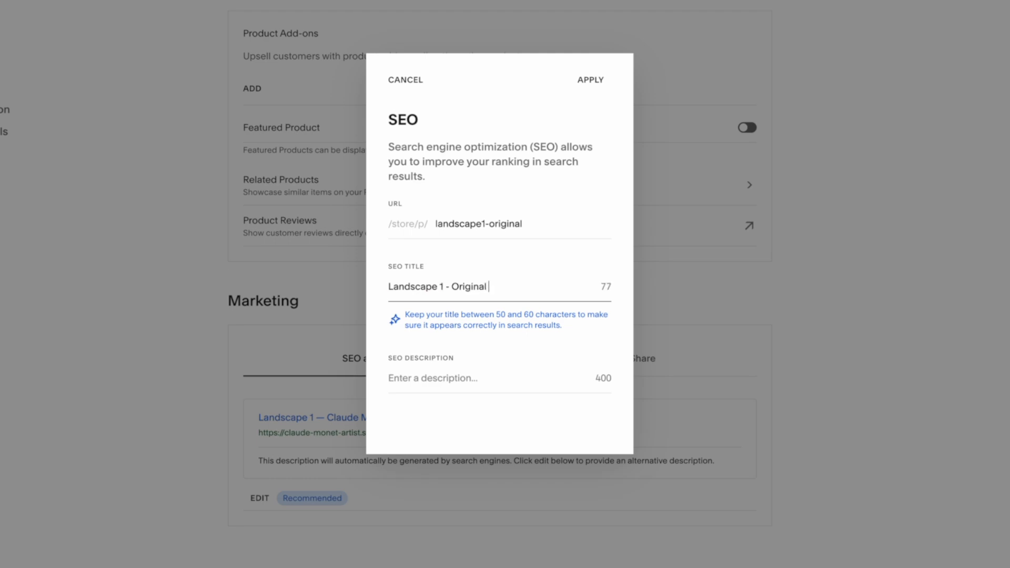
type("Oil Painting by Claude Monet")
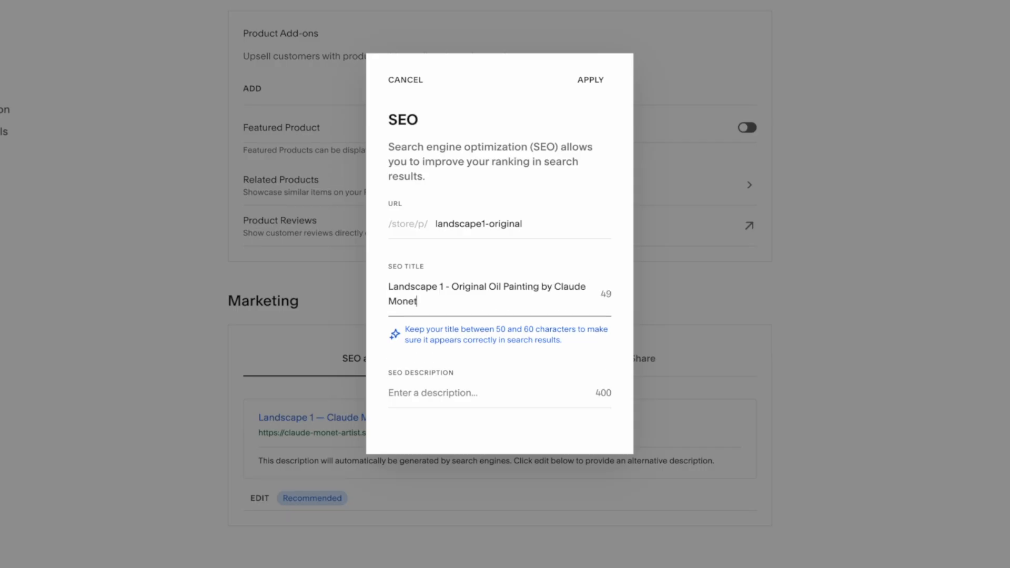
Step: Add an SEO description presenting Landscape 1 as an original oil painting of a tranquil landscape and a lasting gift, and apply the SEO settings
left_click(430, 400)
type("Landscape 1 is an original oil painting of a tranquil landscape, created with rich colors and fine detail. This one-of-a-kind piece adds warmth and character to any room, making it a beautiful focal point in your home. A meaningful and lasting gift for art lovers, it’s a painting that invites calm and inspiration every time you look at it.")
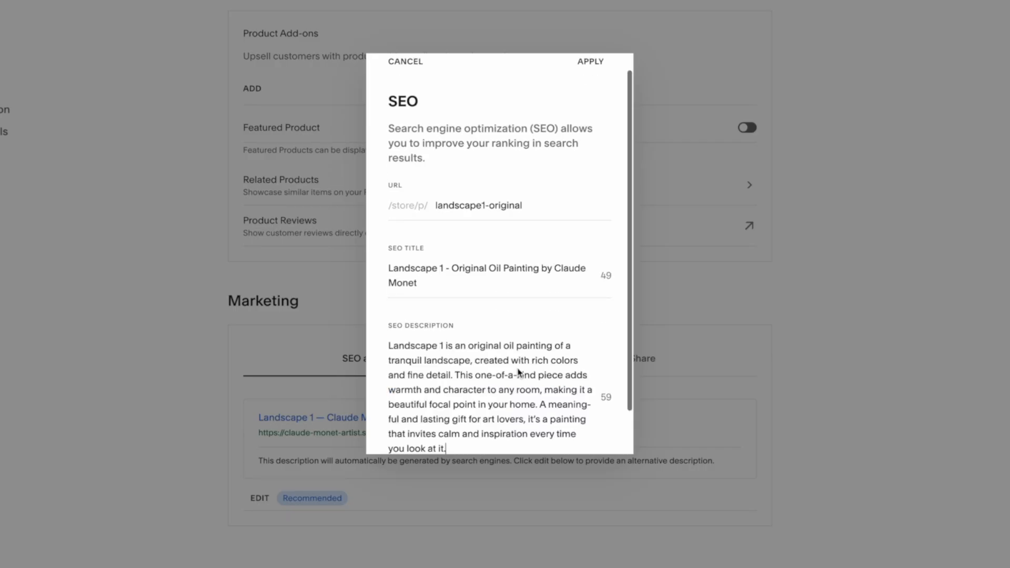
scroll(518, 372, "down", 2)
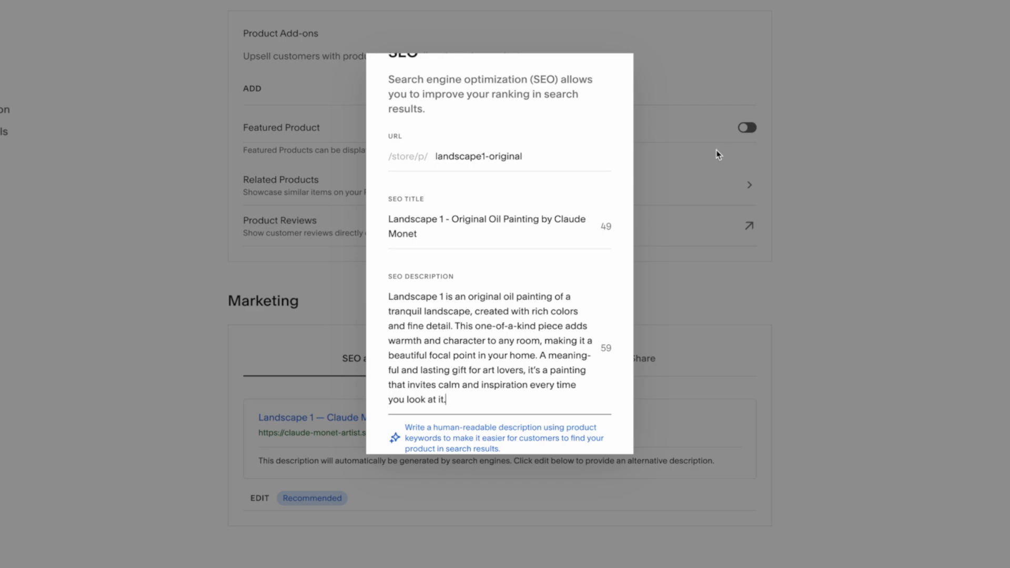
scroll(526, 171, "up", 3)
left_click(591, 80)
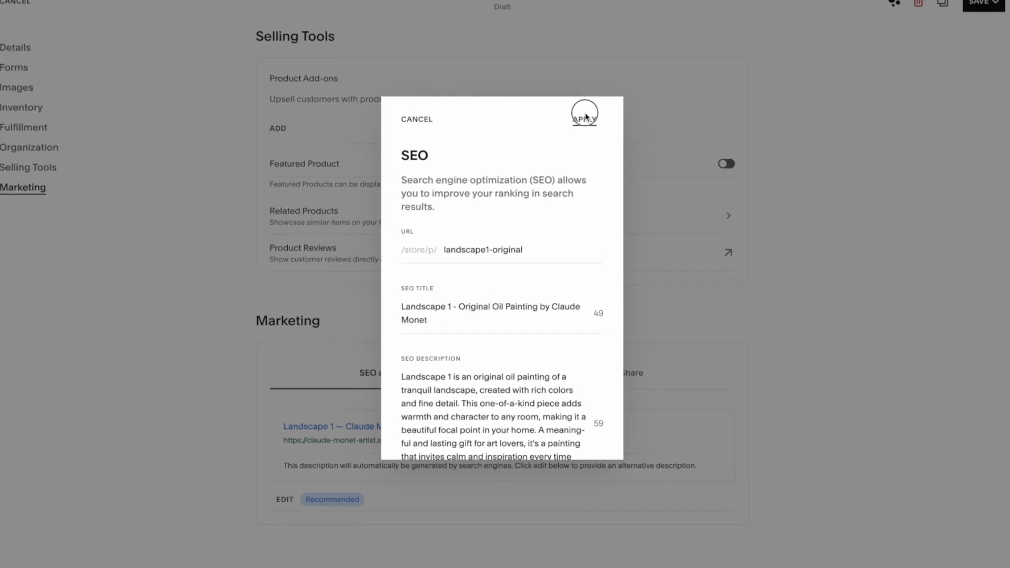
Step: Publish the Landscape 1 product and open its store page preview
left_click(990, 6)
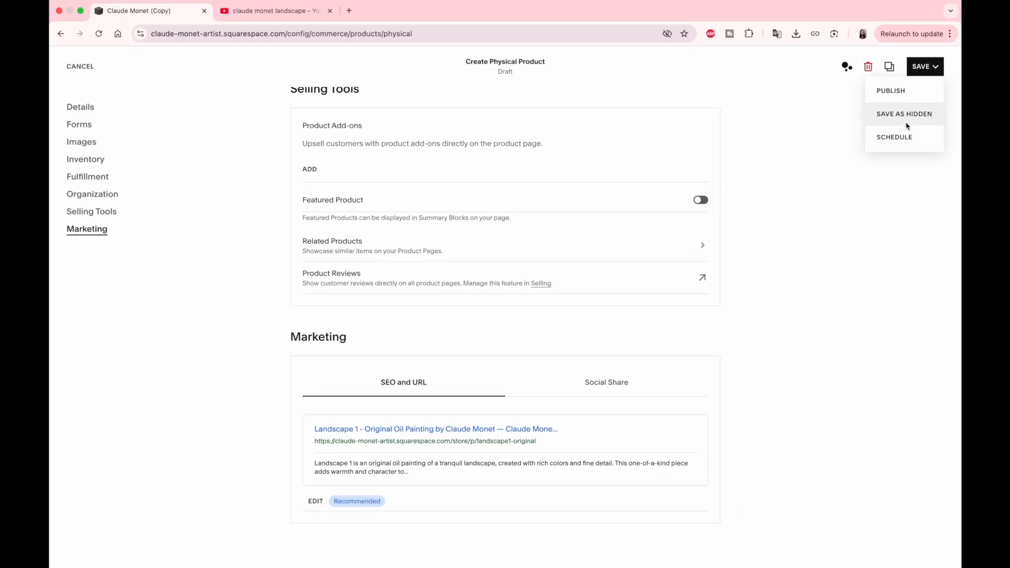
left_click(905, 91)
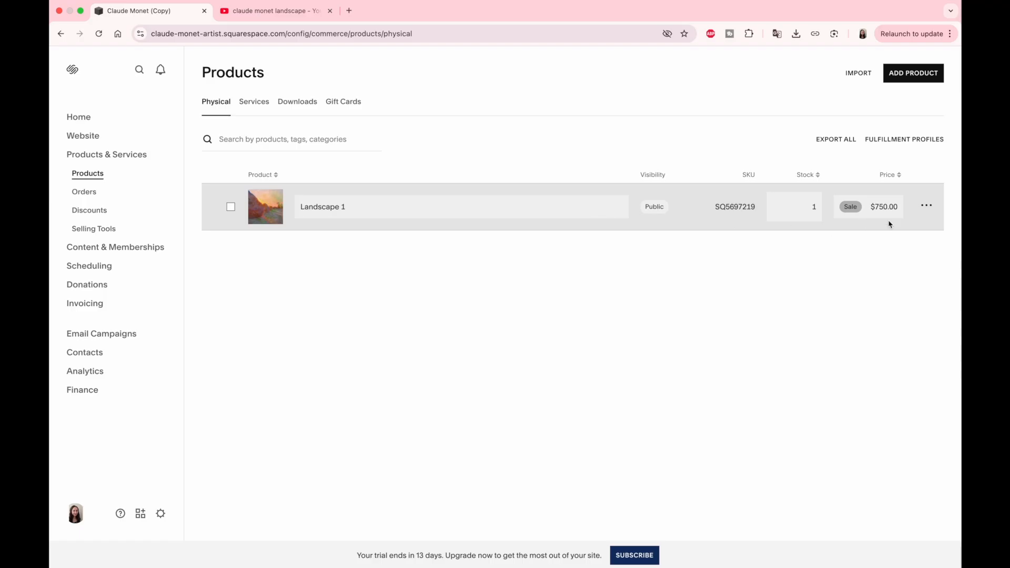
left_click(927, 206)
left_click(886, 255)
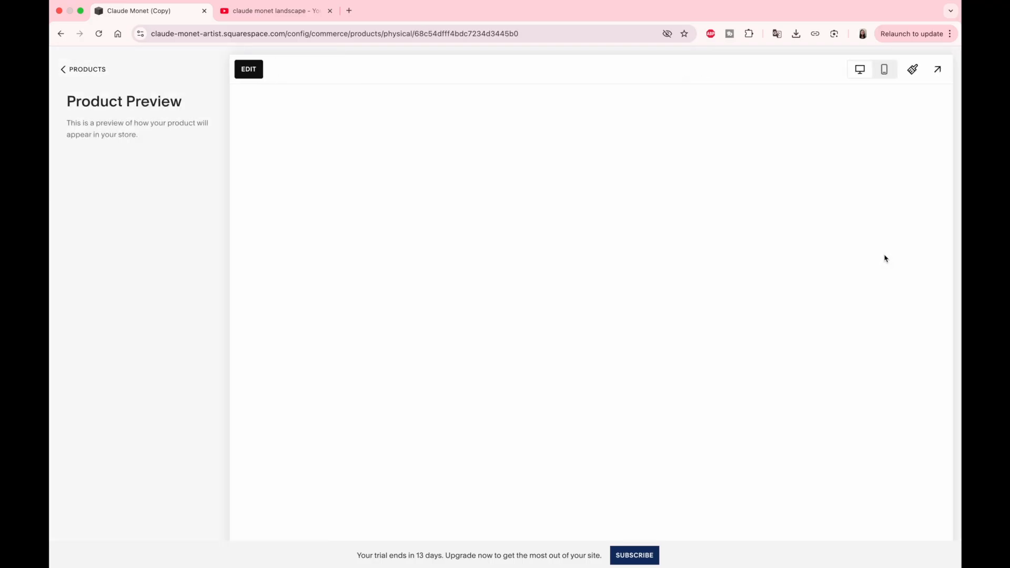
Step: Review the product page preview from description to embedded video, and browse through the painting's image gallery
scroll(884, 255, "down", 2)
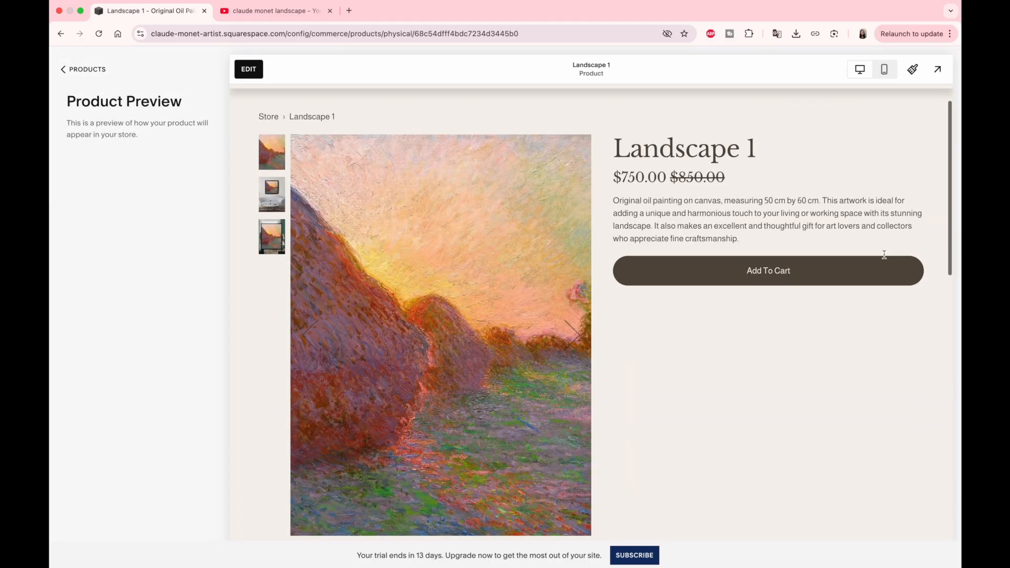
scroll(884, 254, "down", 5)
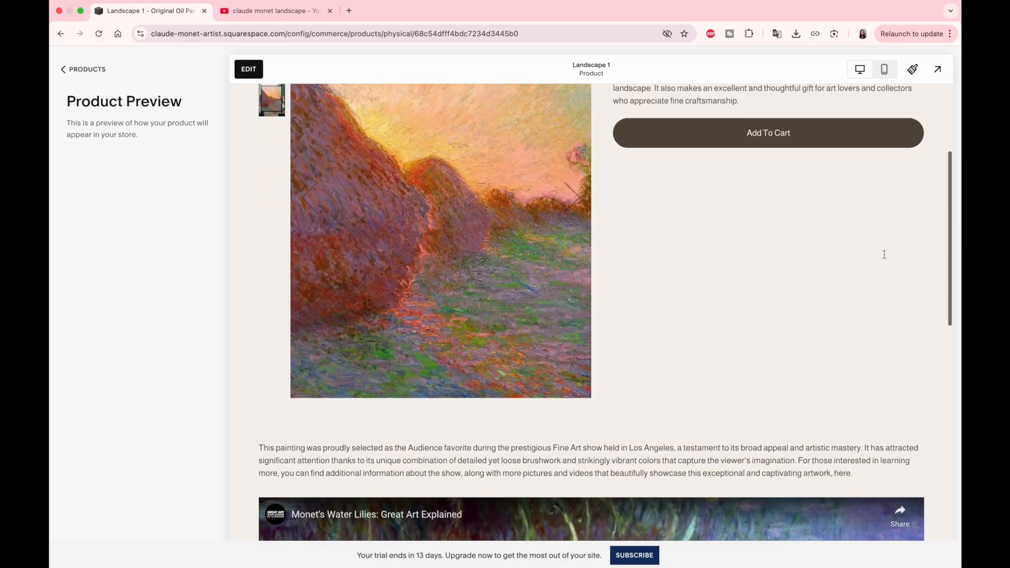
scroll(884, 255, "down", 5)
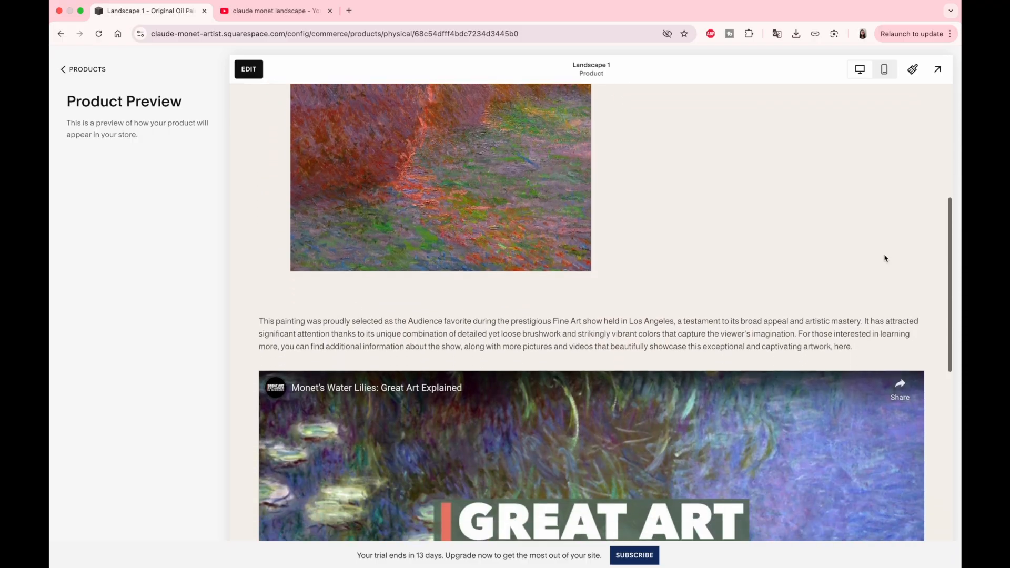
scroll(885, 259, "down", 4)
scroll(884, 259, "down", 3)
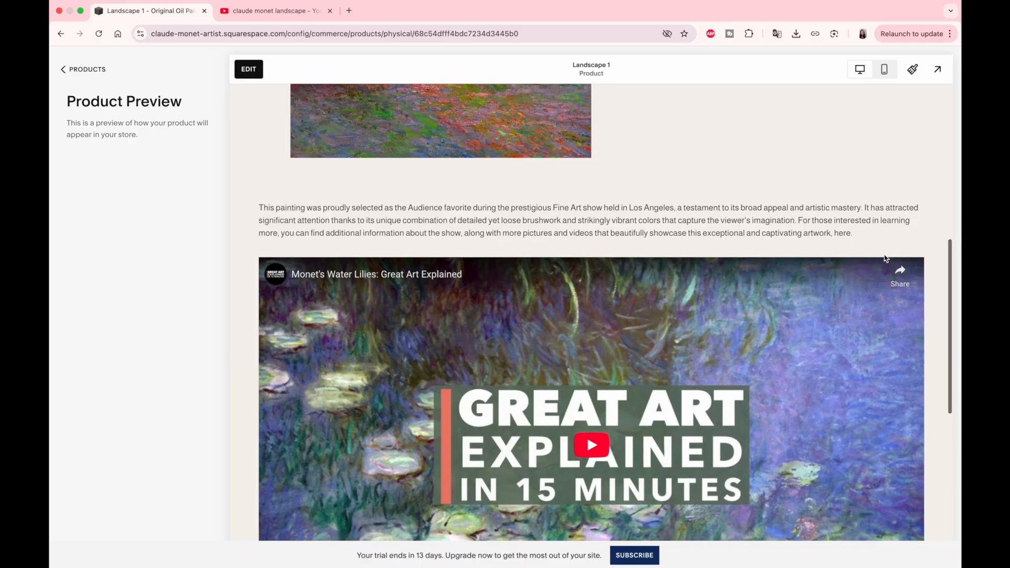
scroll(885, 258, "up", 8)
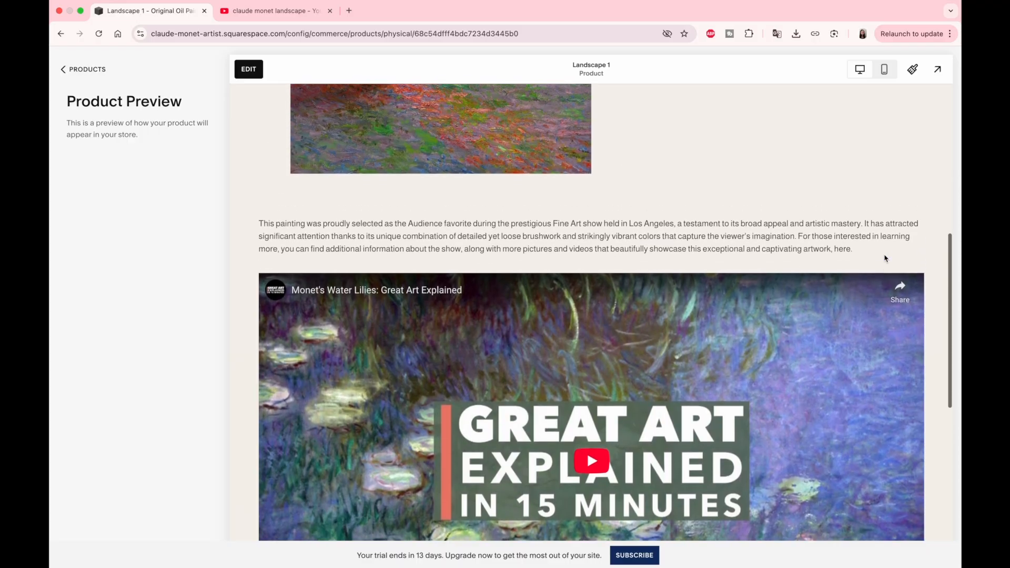
scroll(885, 258, "up", 9)
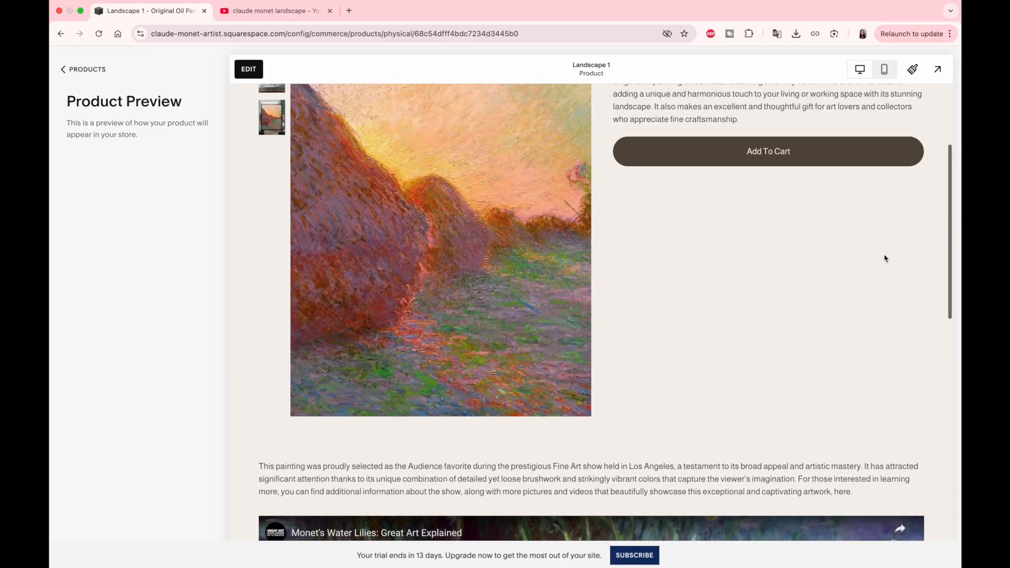
left_click(572, 381)
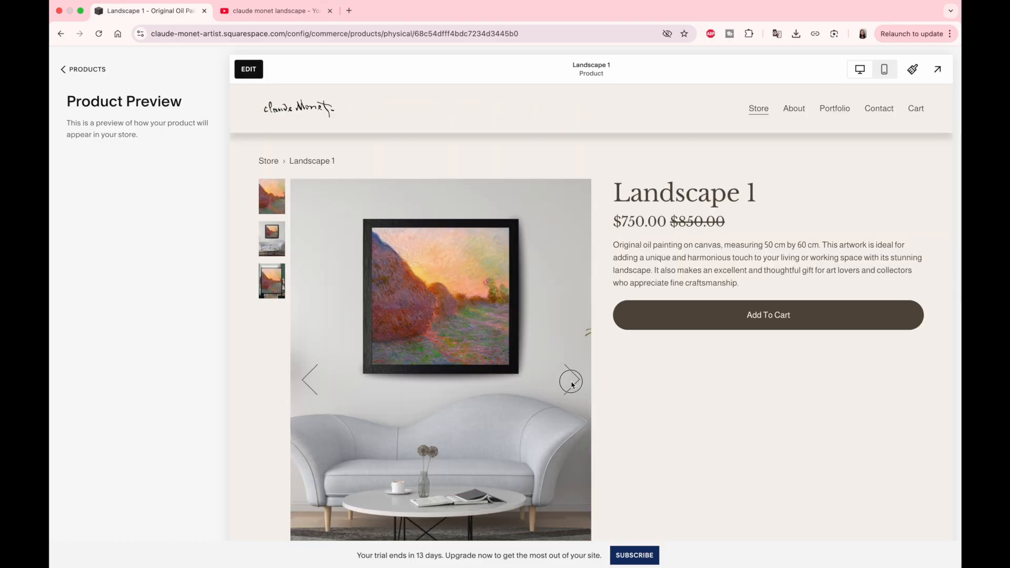
left_click(572, 381)
left_click(571, 381)
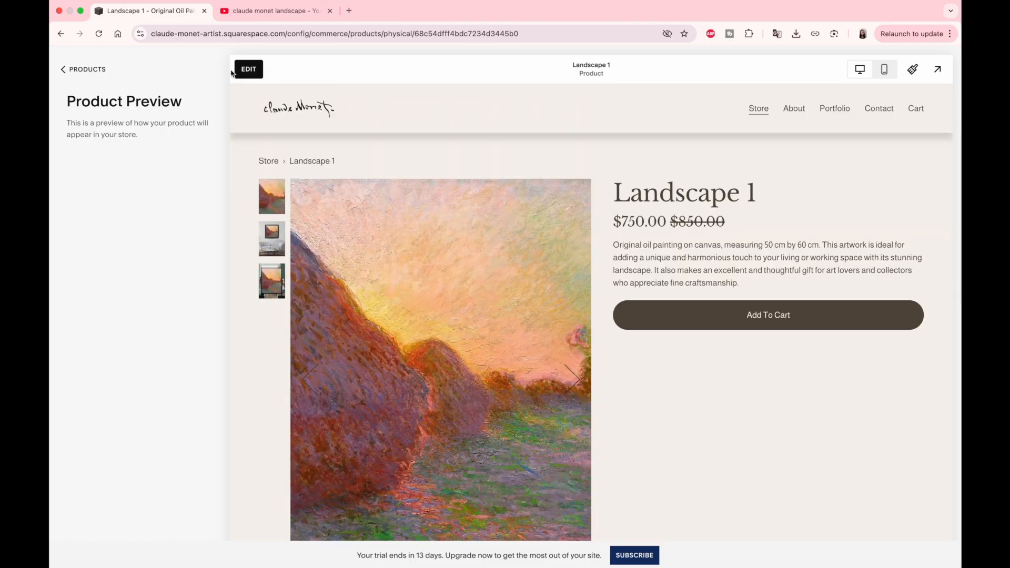
Step: Open the product page for editing and bring up its section format settings
left_click(250, 69)
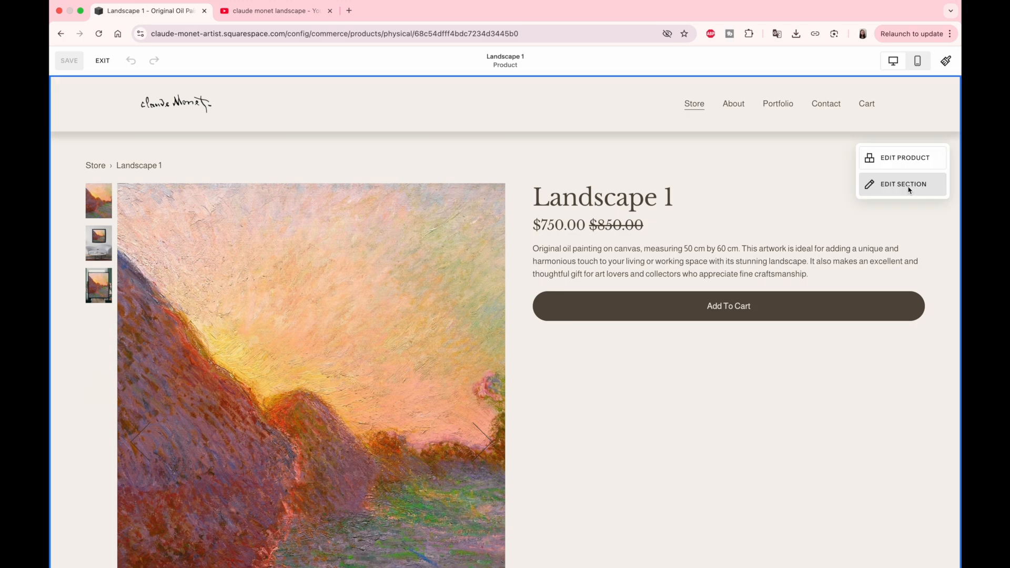
left_click(910, 189)
scroll(584, 433, "down", 3)
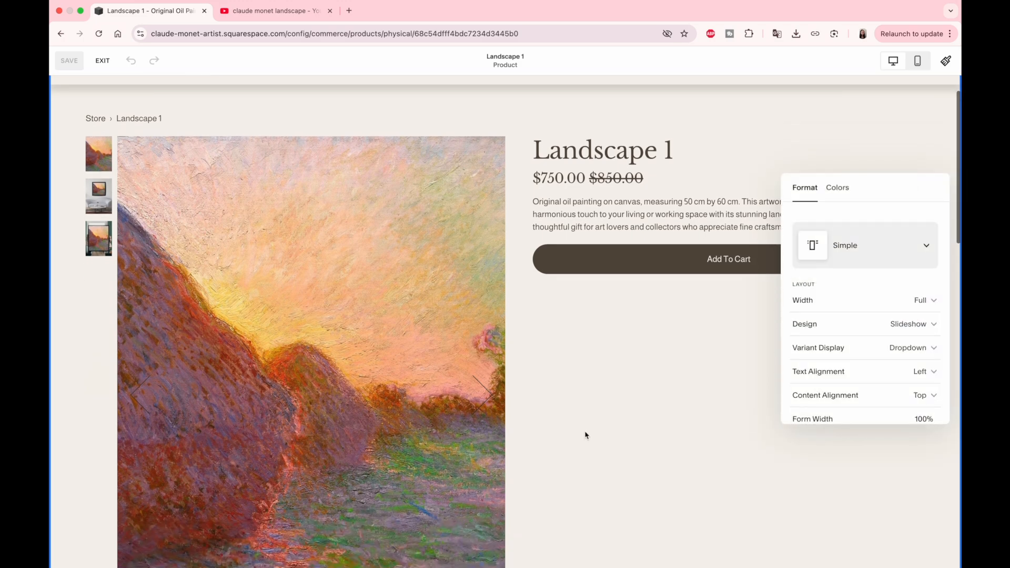
Step: Try the Wrap, Full and Half layouts on the product page
left_click(885, 257)
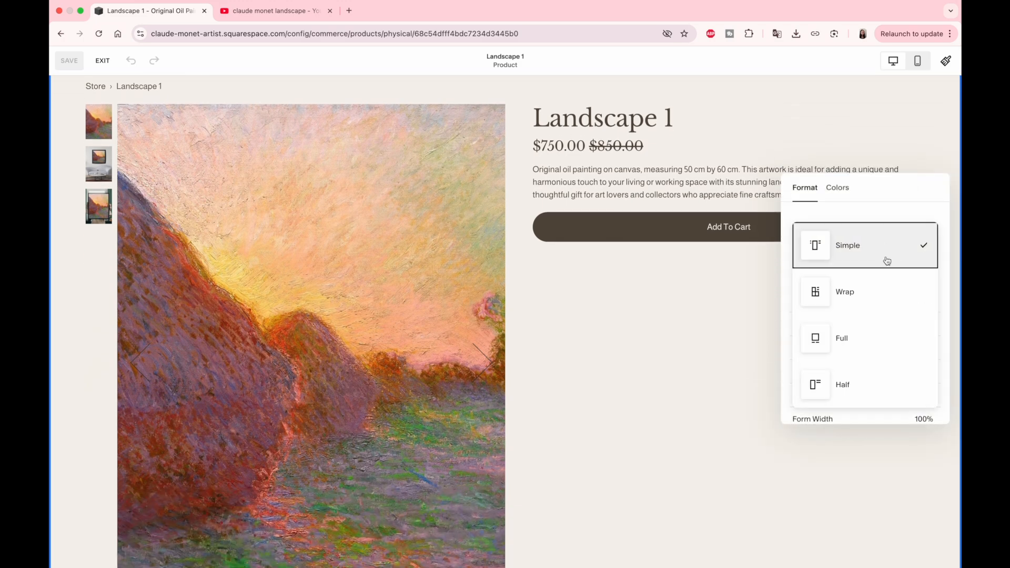
left_click(872, 286)
scroll(654, 298, "down", 5)
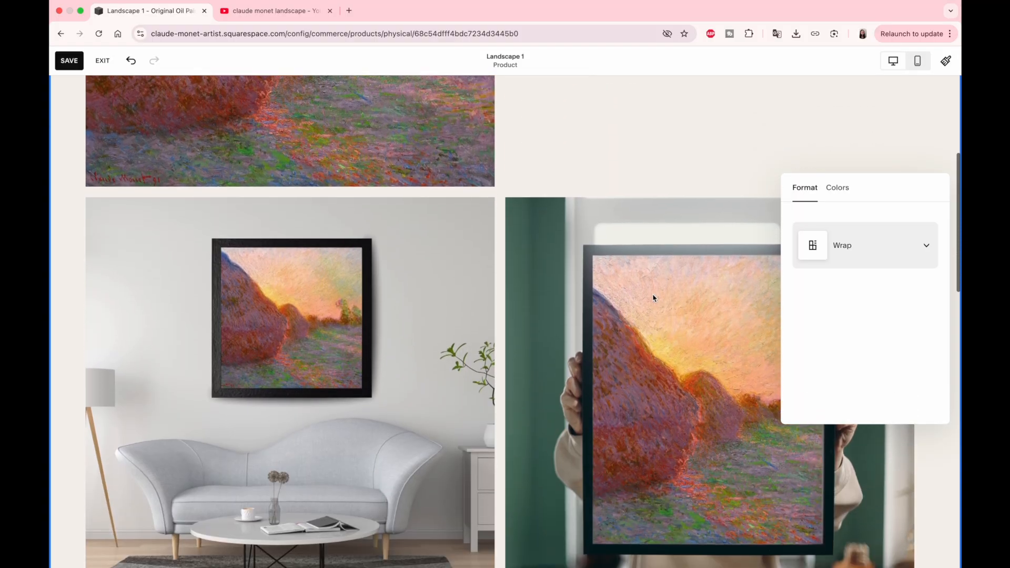
left_click(874, 245)
left_click(863, 277)
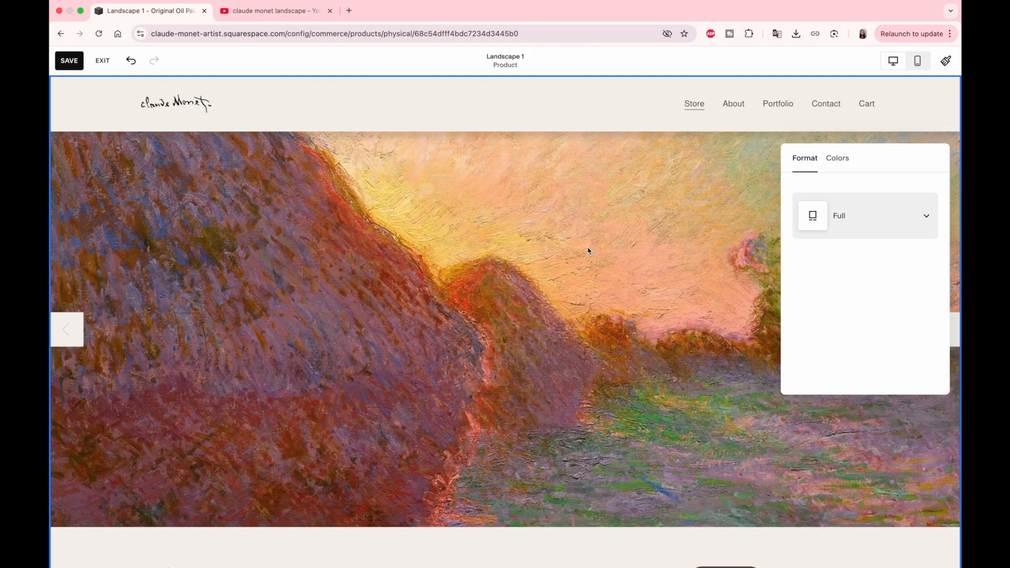
scroll(500, 332, "down", 3)
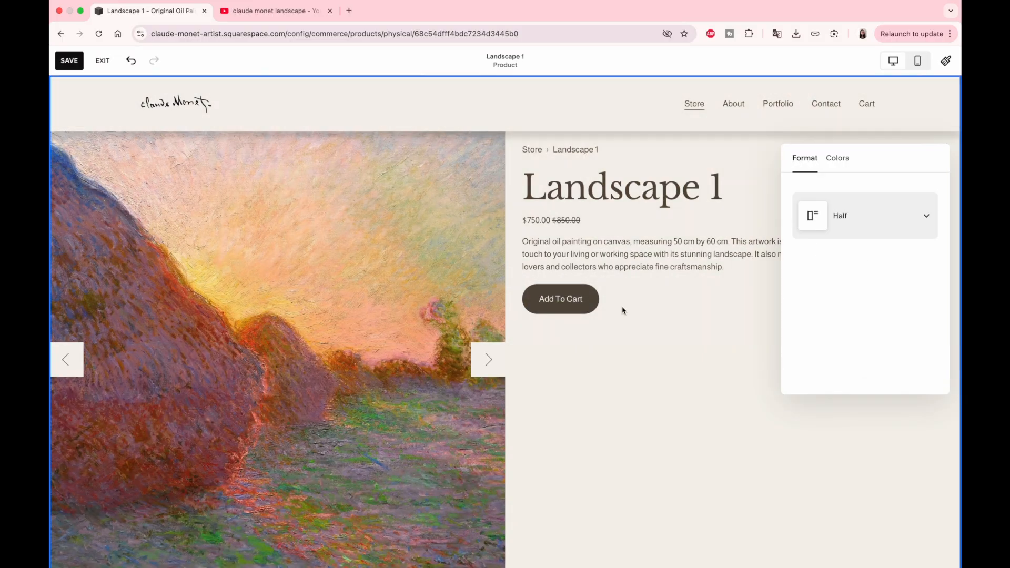
Step: Browse the product images to examine how the gallery looks in the Half layout
left_click(621, 289)
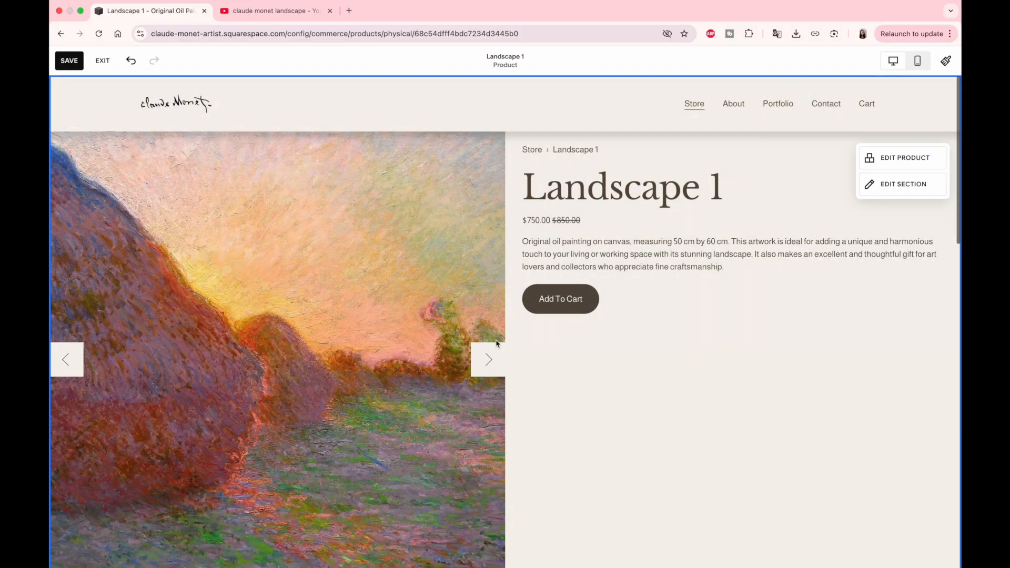
left_click(487, 373)
left_click(488, 368)
scroll(488, 358, "down", 1)
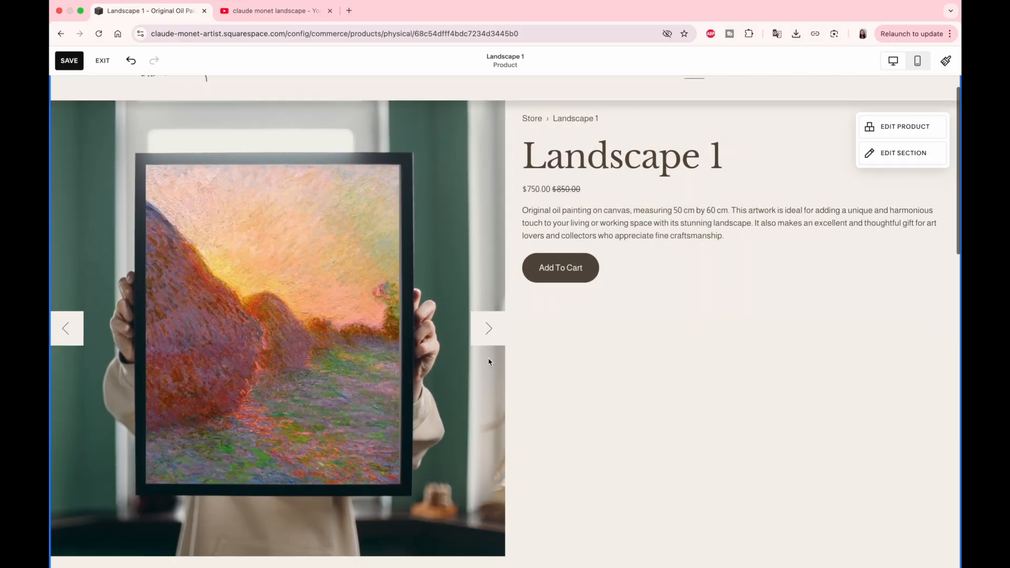
left_click(491, 329)
Step: Return the product page section to the Simple layout
left_click(894, 152)
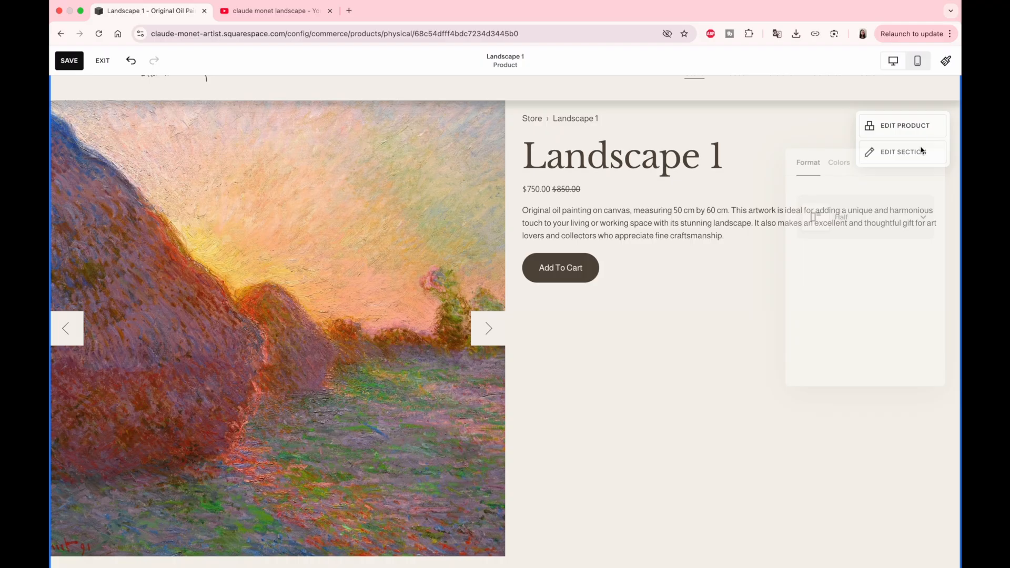
left_click(831, 203)
left_click(845, 81)
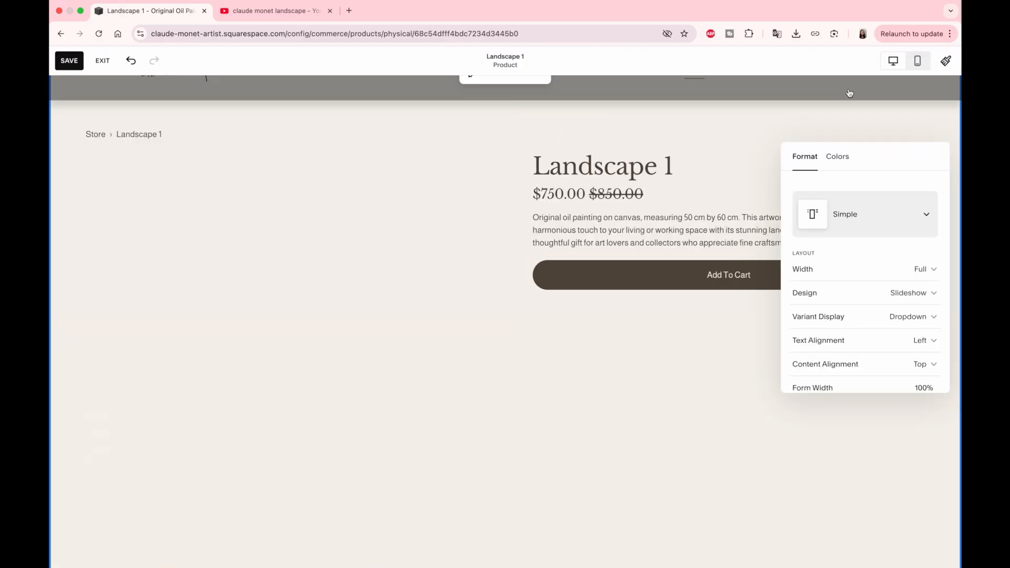
Step: Set the product page layout's width to Inset
left_click(914, 300)
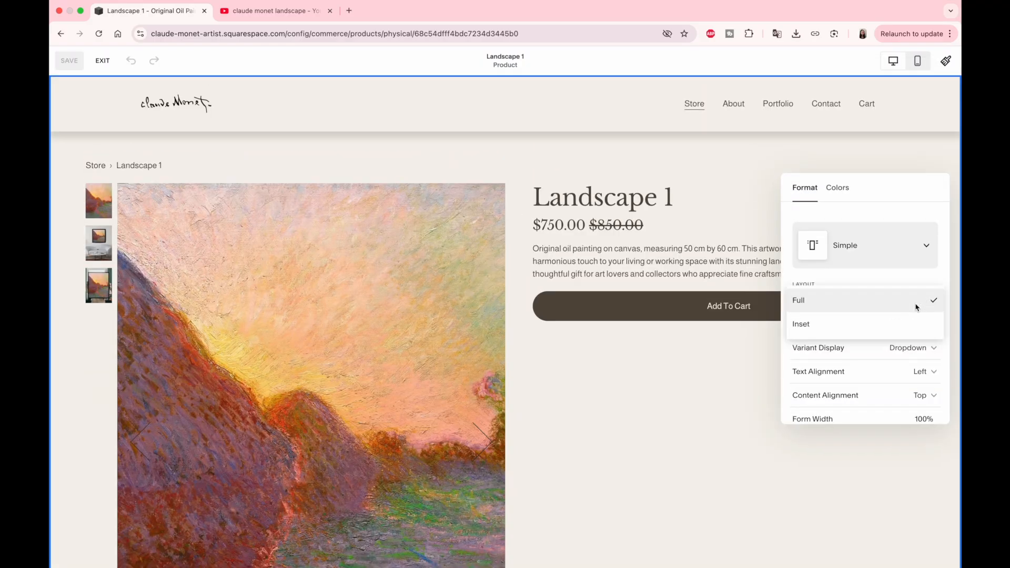
left_click(901, 326)
Step: Try the Stacked and Carousel gallery designs and switch back to Slideshow
left_click(900, 315)
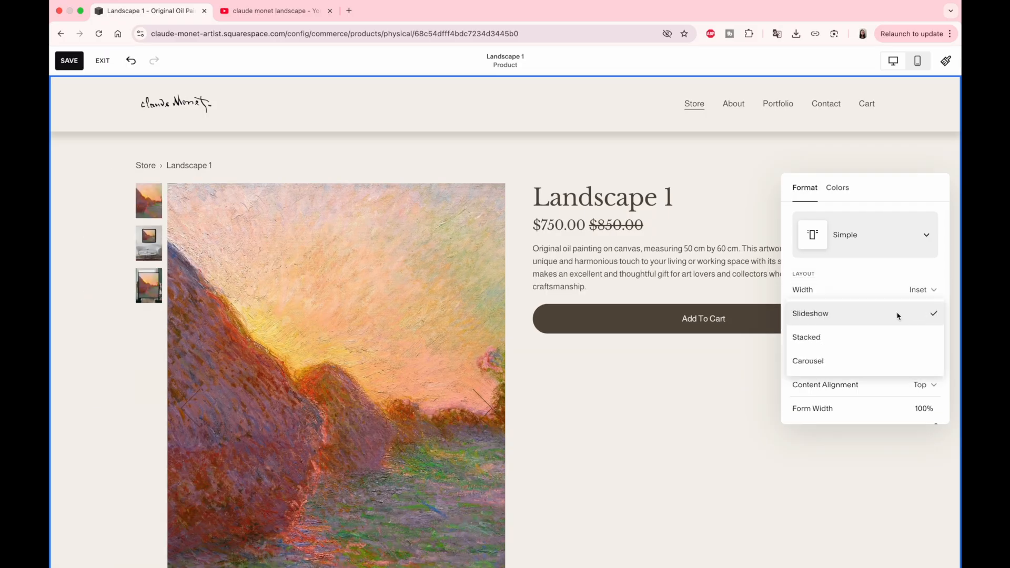
left_click(878, 336)
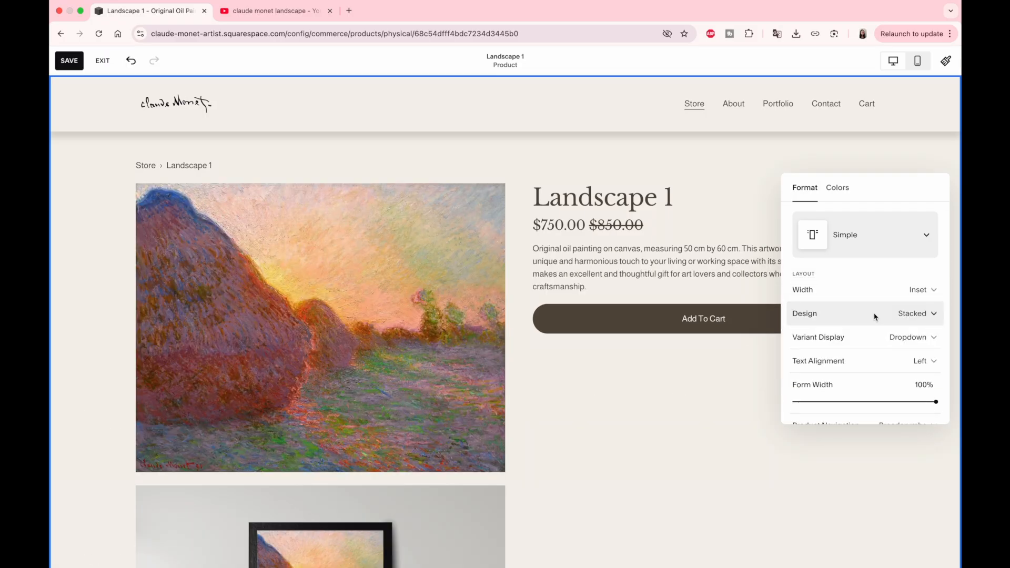
scroll(631, 396, "down", 3)
scroll(631, 396, "up", 2)
left_click(833, 315)
left_click(828, 336)
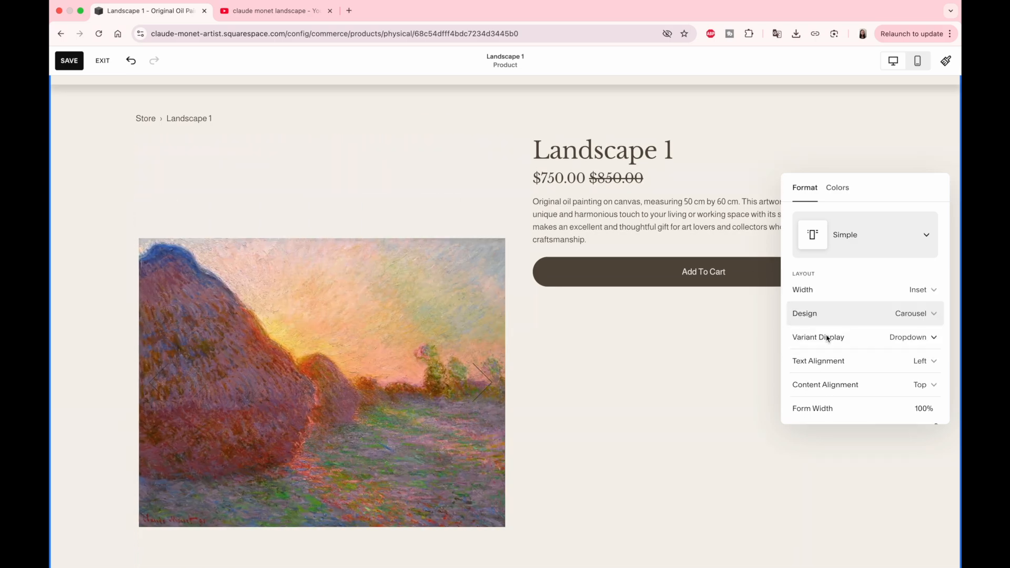
left_click(839, 305)
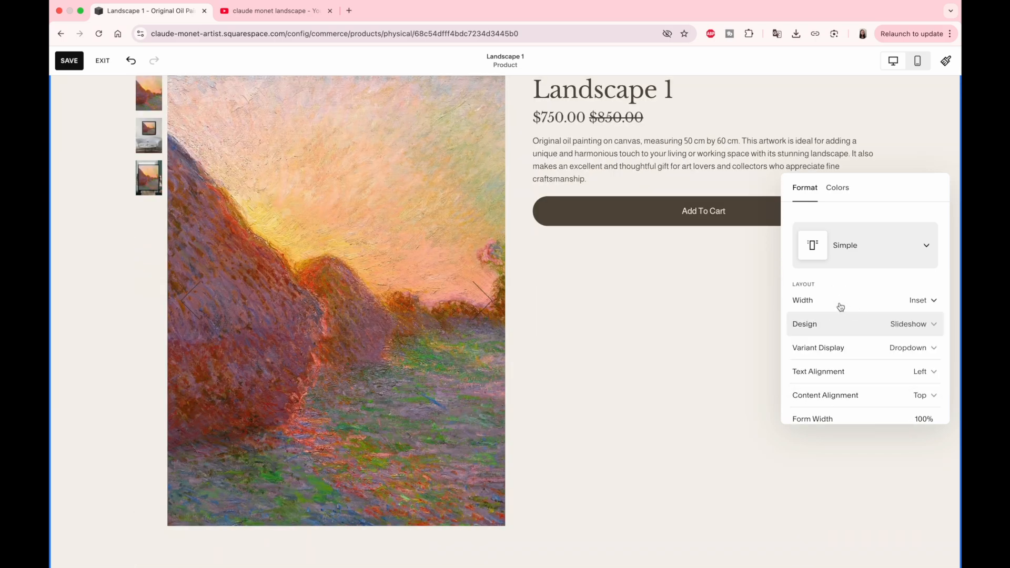
Step: Set the product page's text alignment to Center
scroll(840, 307, "down", 1)
left_click(840, 310)
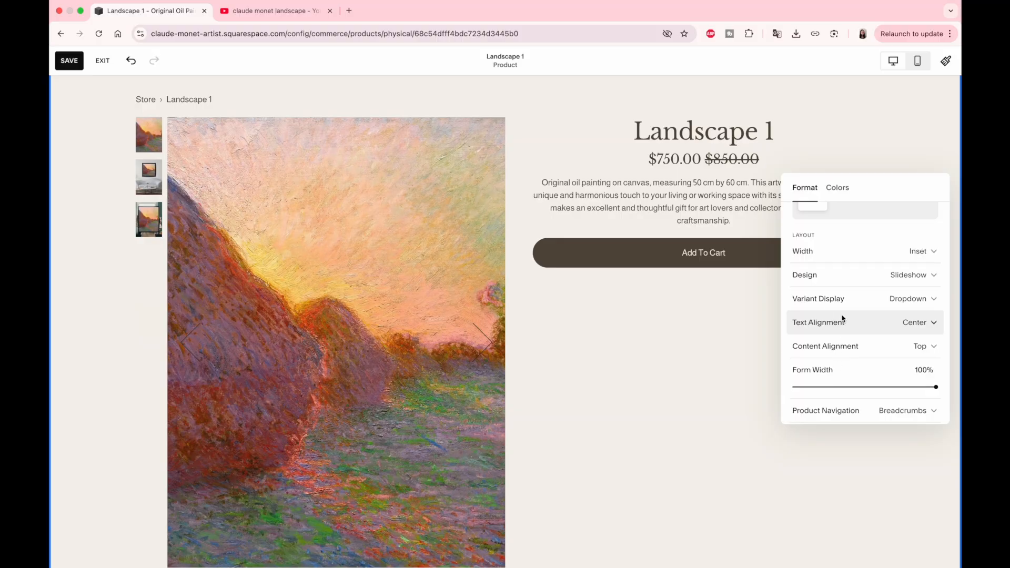
Step: Set the product page's text alignment back to Left and its form width to 50%
left_click(842, 322)
left_click(838, 343)
left_click(837, 324)
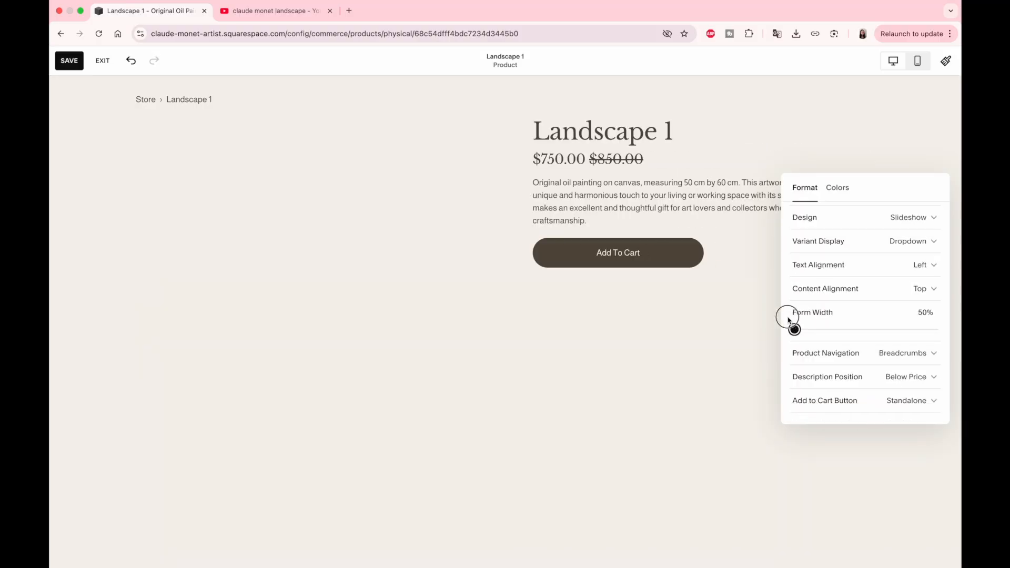
Step: Keep Breadcrumbs as the product navigation and try the description below the Add to Cart button before returning it to Below Price
scroll(886, 285, "down", 2)
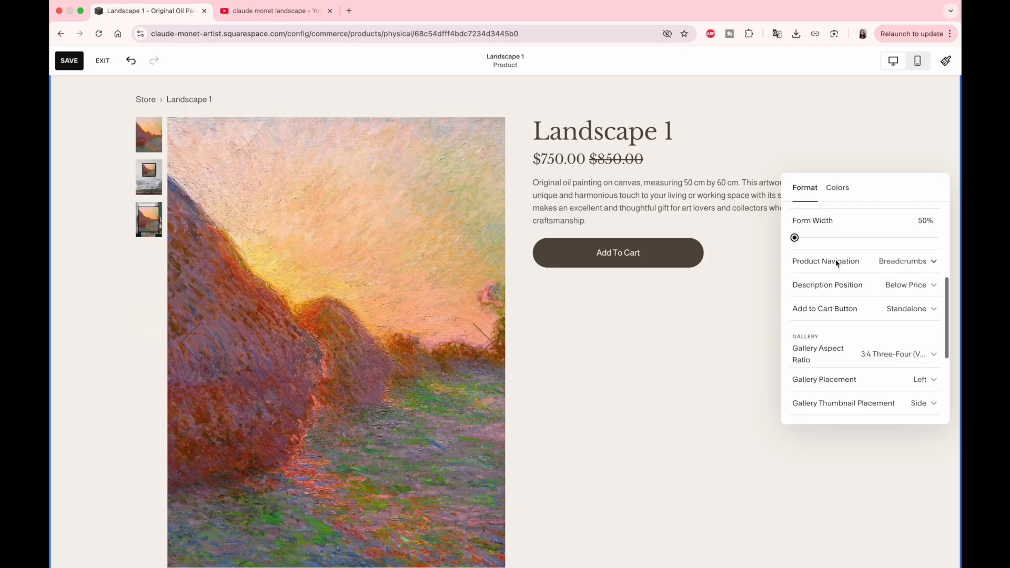
left_click(929, 268)
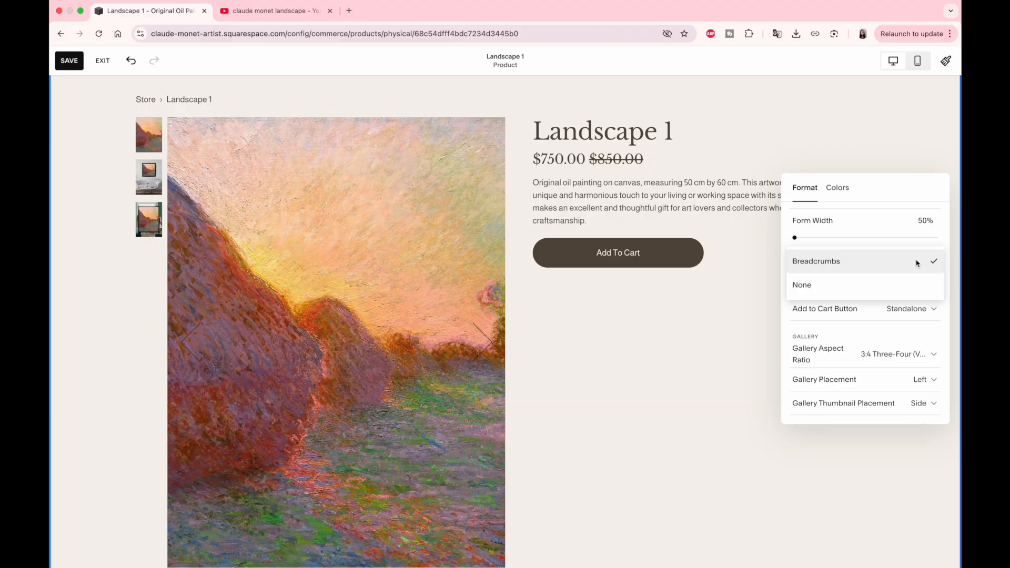
left_click(894, 266)
left_click(910, 270)
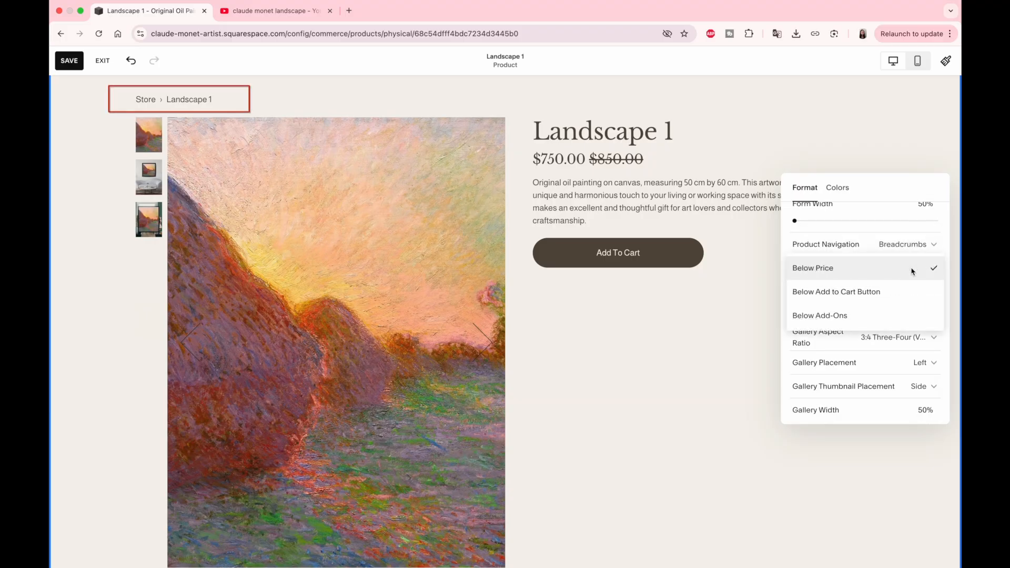
left_click(876, 289)
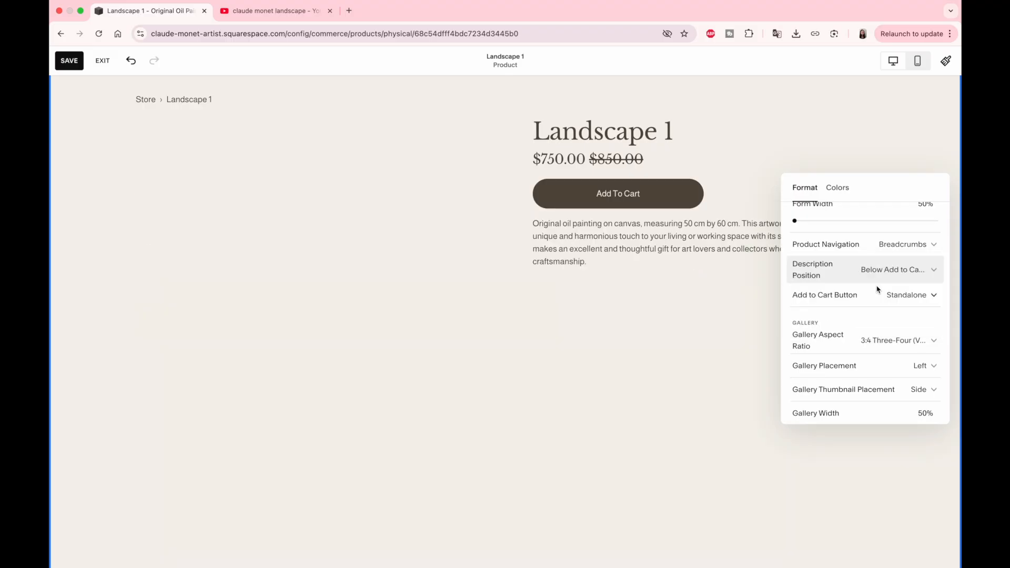
left_click(891, 269)
left_click(895, 221)
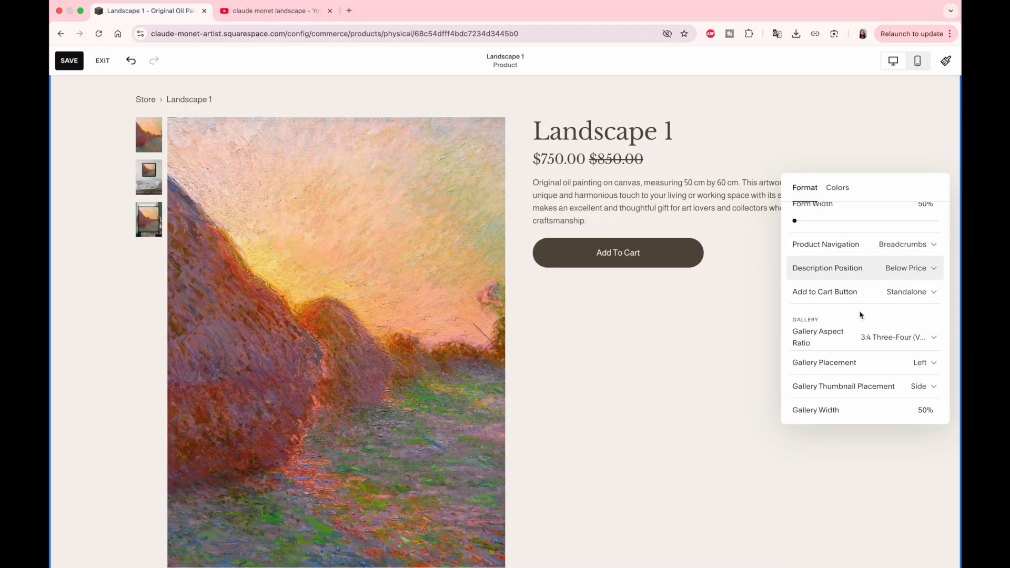
Step: Try the 4:3 Four-Three and 2:3 Standard gallery aspect ratios and settle on 1:1 Square
scroll(862, 315, "down", 2)
left_click(871, 230)
left_click(871, 203)
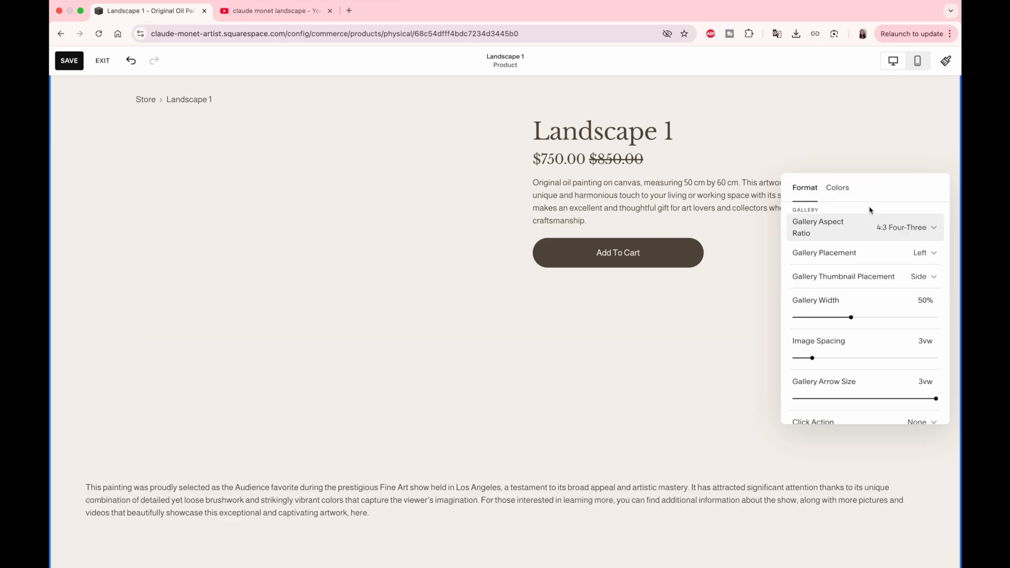
left_click(868, 217)
left_click(857, 208)
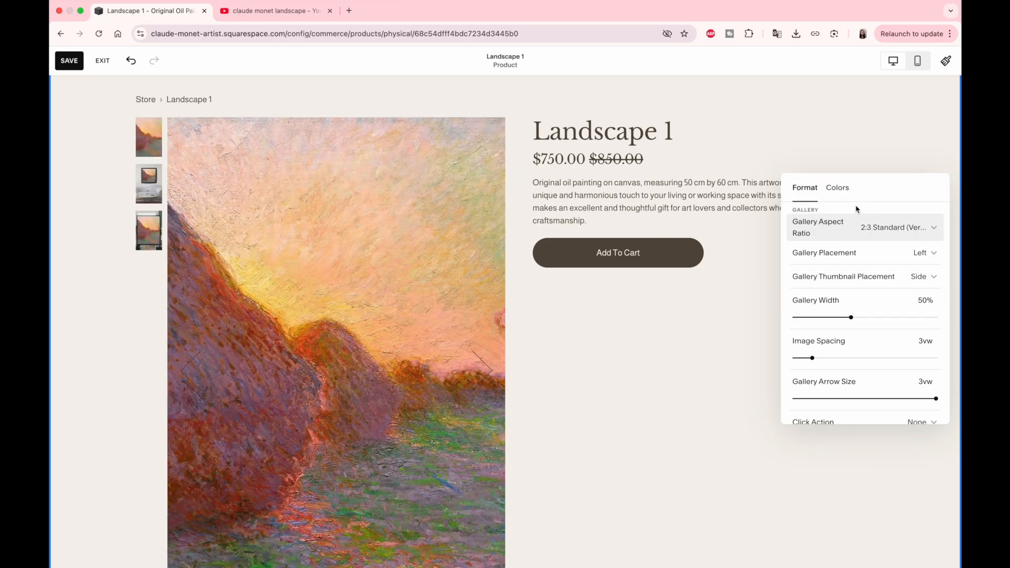
left_click(857, 207)
left_click(858, 202)
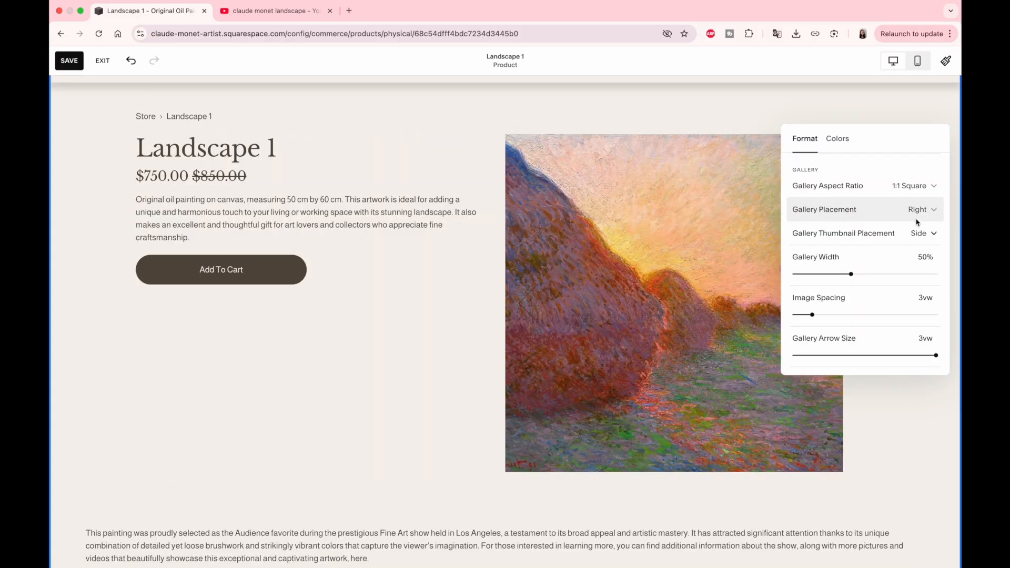
Step: Return the gallery placement to Left and try the thumbnails below the main image before moving them back to Side
left_click(918, 210)
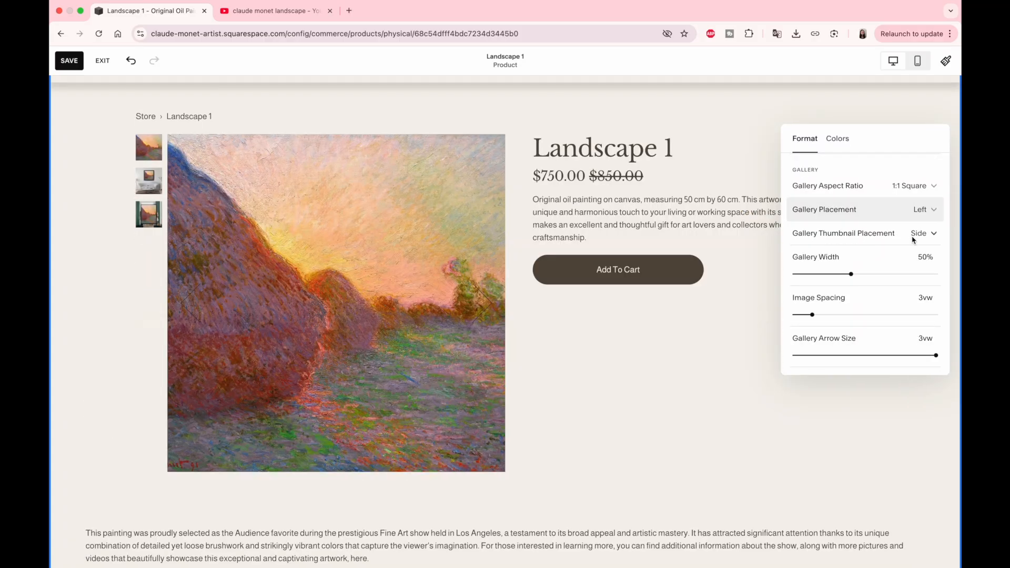
left_click(921, 235)
left_click(893, 259)
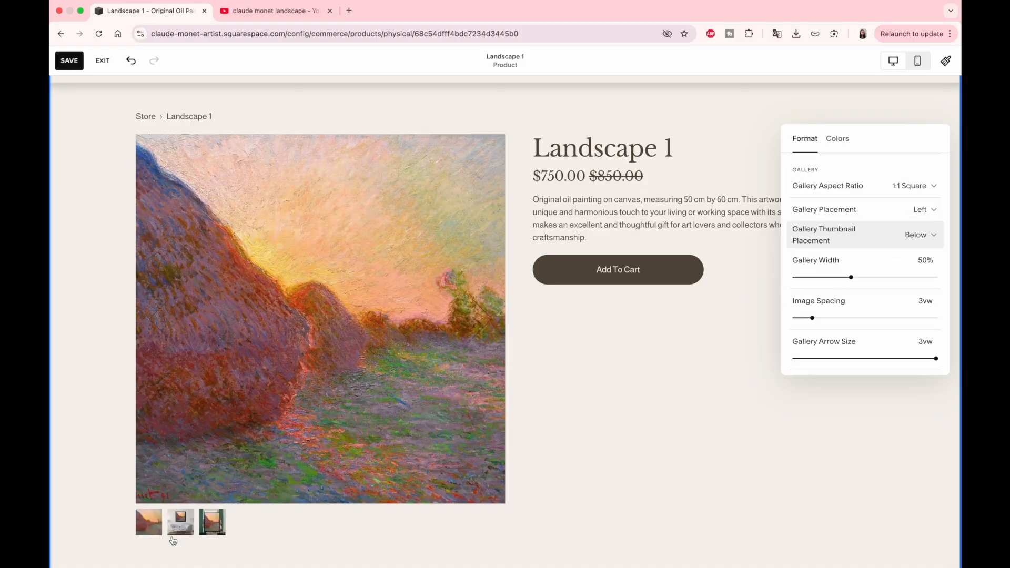
left_click(831, 235)
left_click(838, 213)
Step: Set the gallery's image spacing to 3.3vw and its arrow size to 2vw, keeping the gallery width at 50%
scroll(837, 258, "down", 1)
left_click_drag(850, 264, 793, 265)
scroll(851, 264, "down", 1)
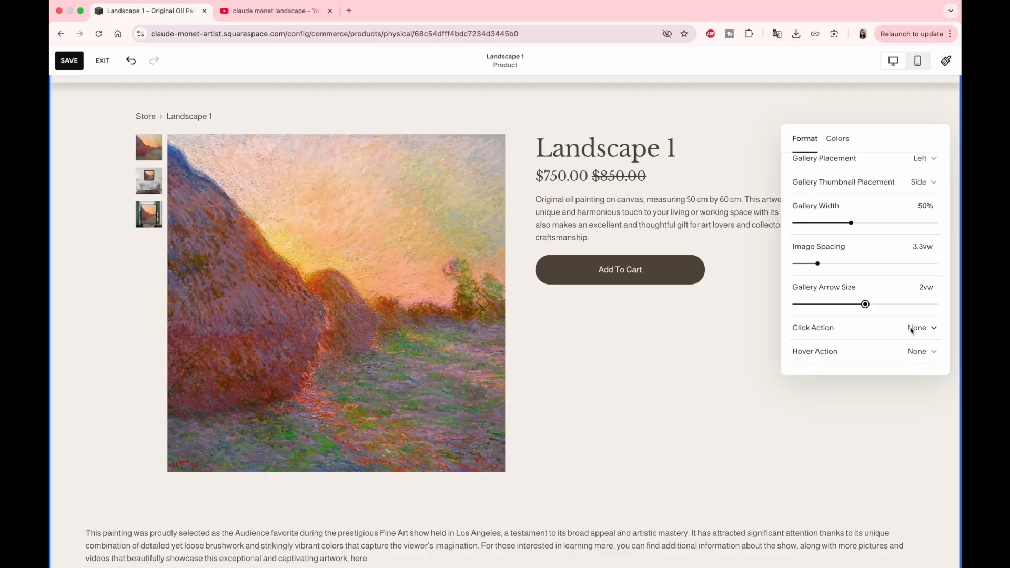
Step: Set the gallery's click action to Zoom and test it on the main product image
left_click(924, 328)
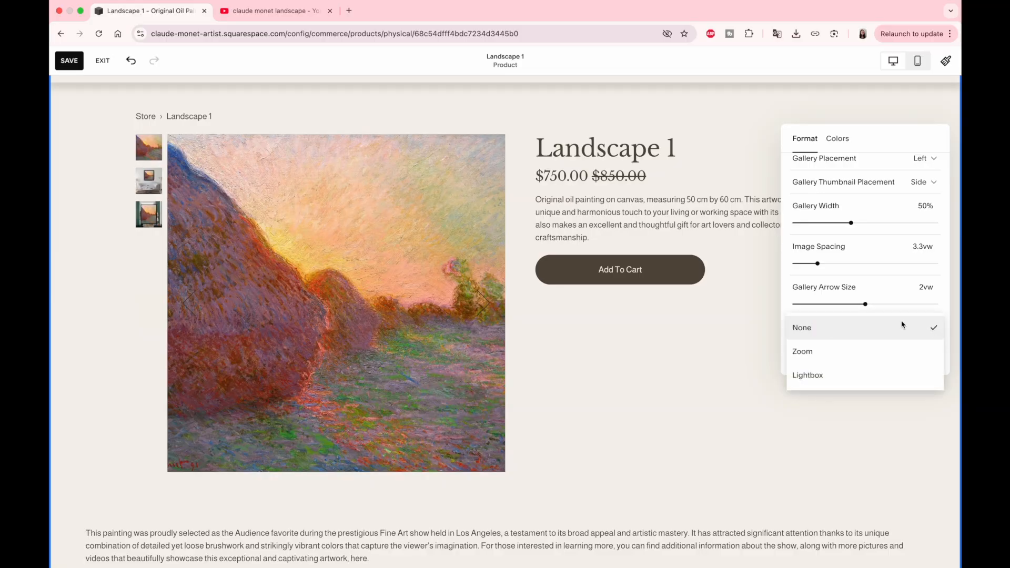
left_click(828, 351)
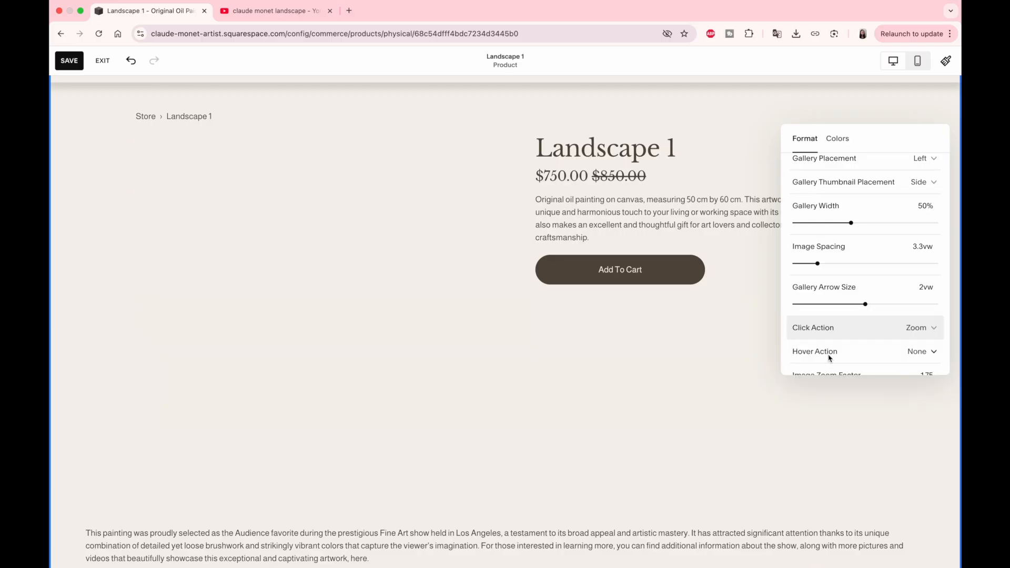
left_click(371, 282)
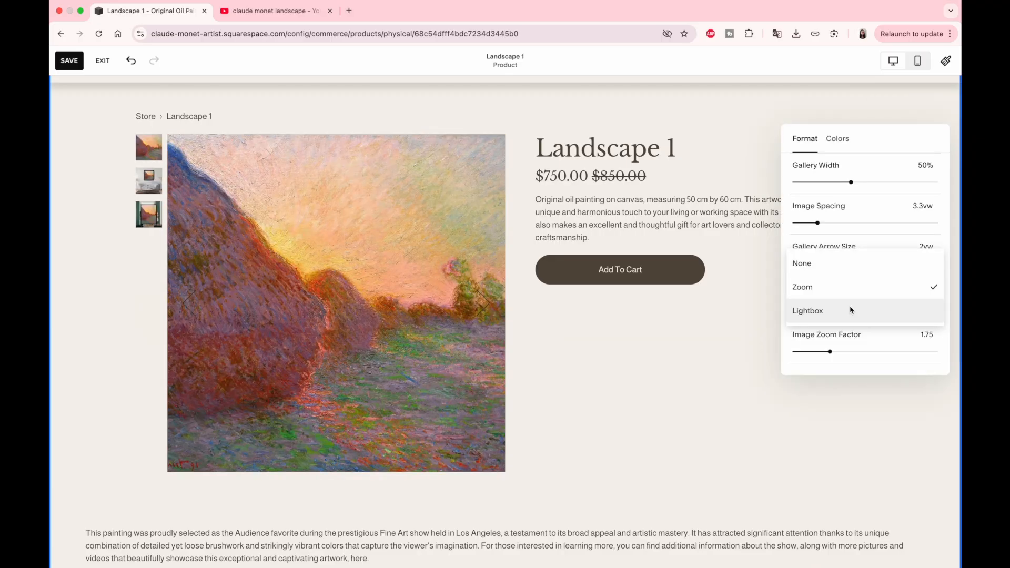
Step: Try the Lightbox click action, browse through the product images in the lightbox and close it
left_click(851, 310)
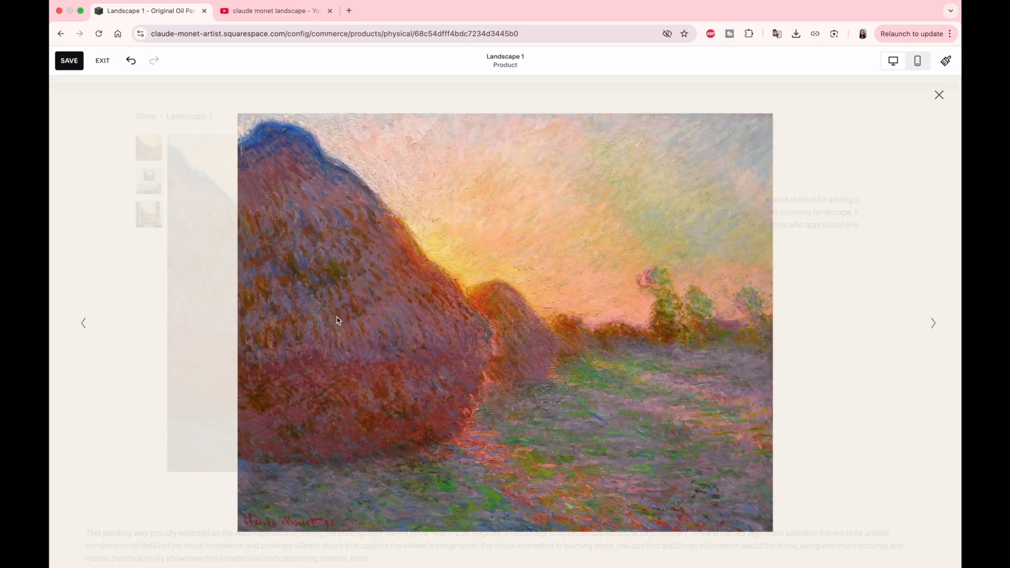
left_click(932, 323)
left_click(931, 322)
left_click(931, 322)
left_click(939, 95)
left_click(889, 133)
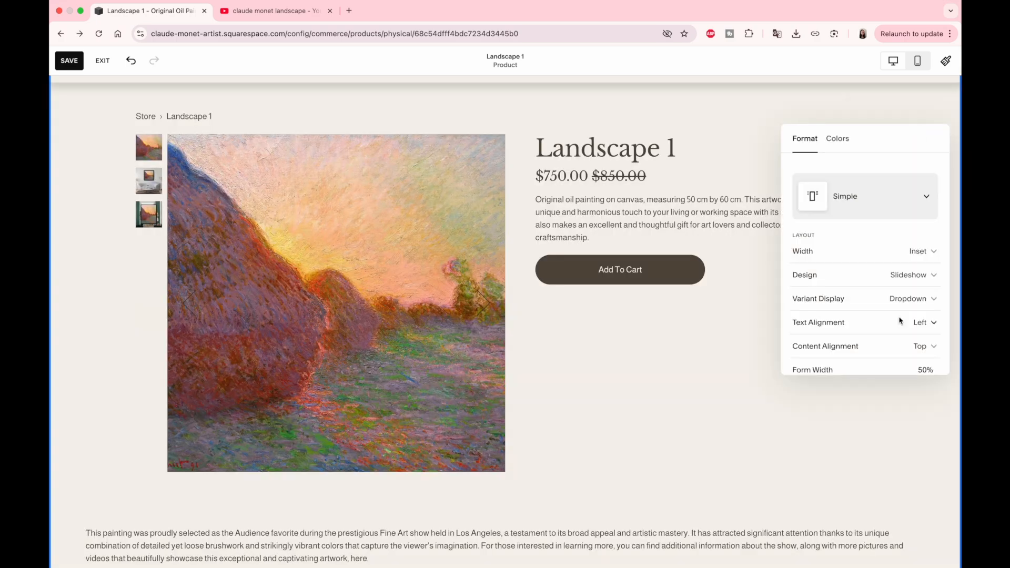
Step: Set the gallery's hover action to Zoom and test an image zoom factor of 5 before reducing it again
scroll(900, 320, "down", 3)
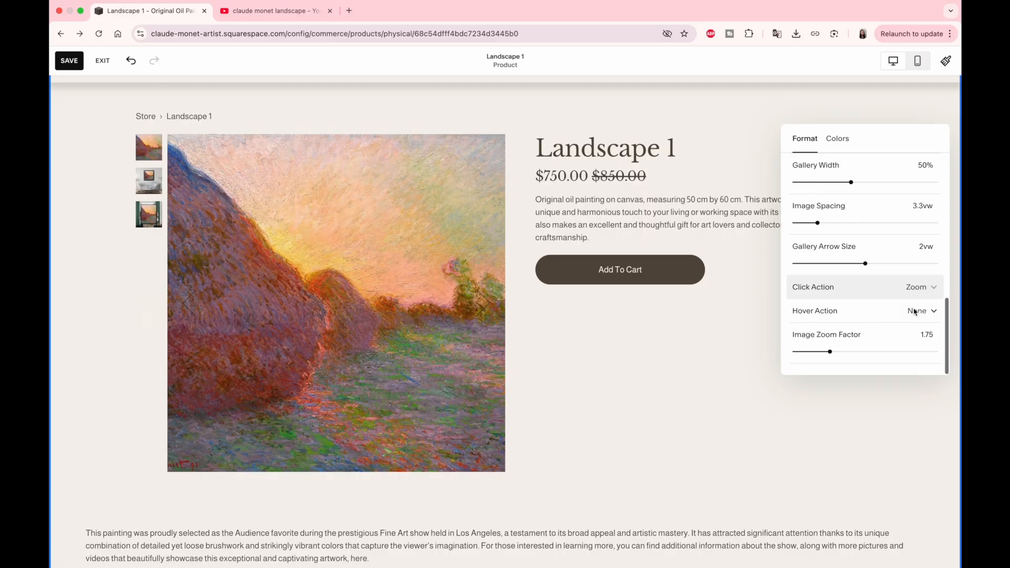
left_click(914, 311)
left_click(833, 339)
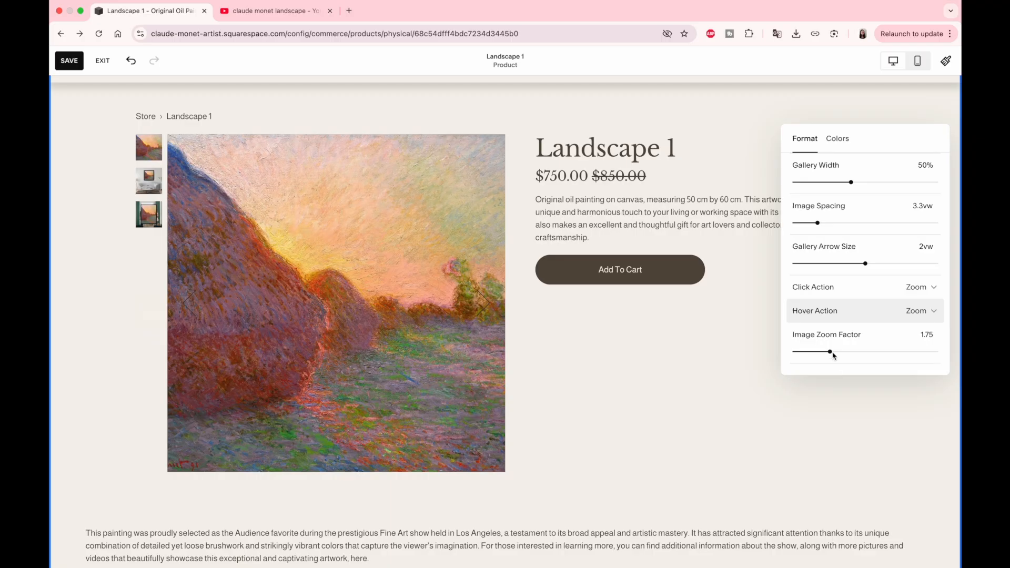
left_click_drag(829, 352, 936, 351)
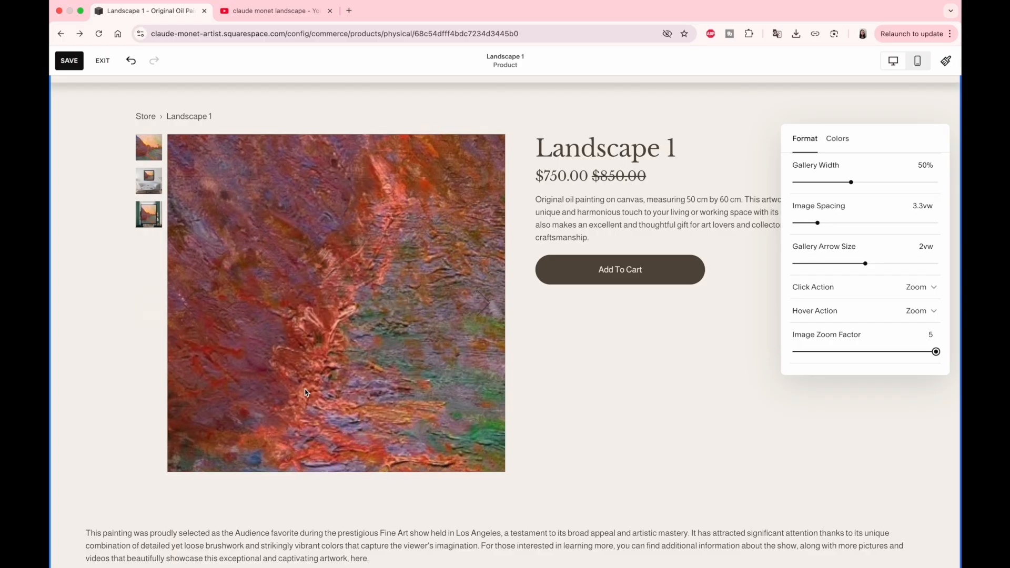
left_click_drag(937, 353, 836, 354)
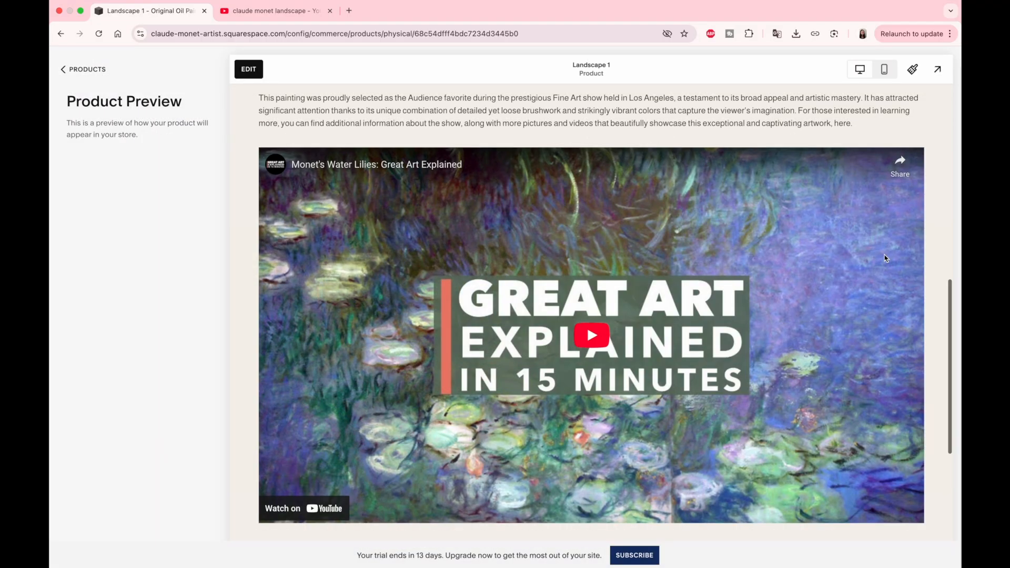
Step: Exit the Landscape 1 page editor and return to the store's product list
scroll(885, 258, "up", 1)
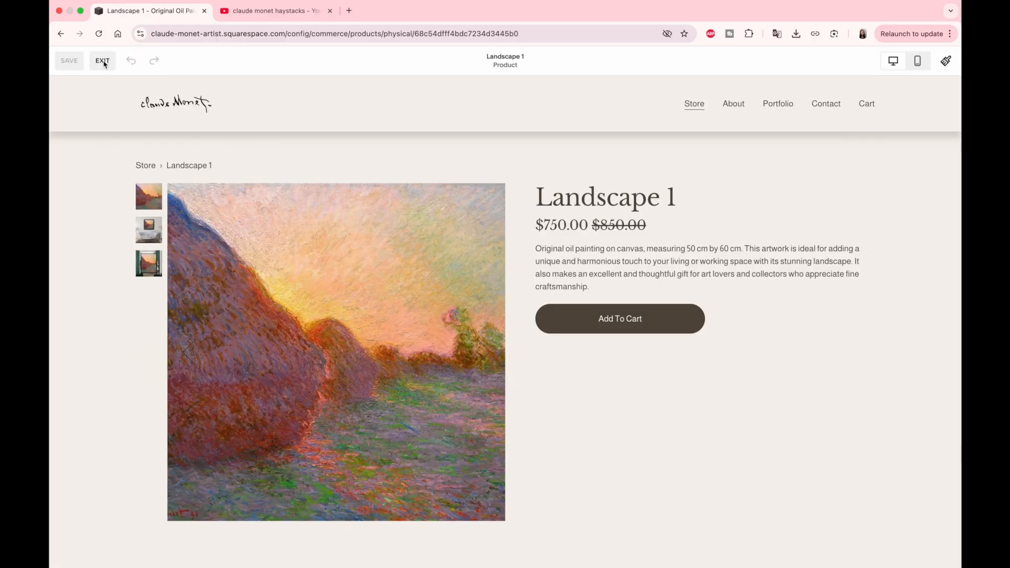
left_click(103, 61)
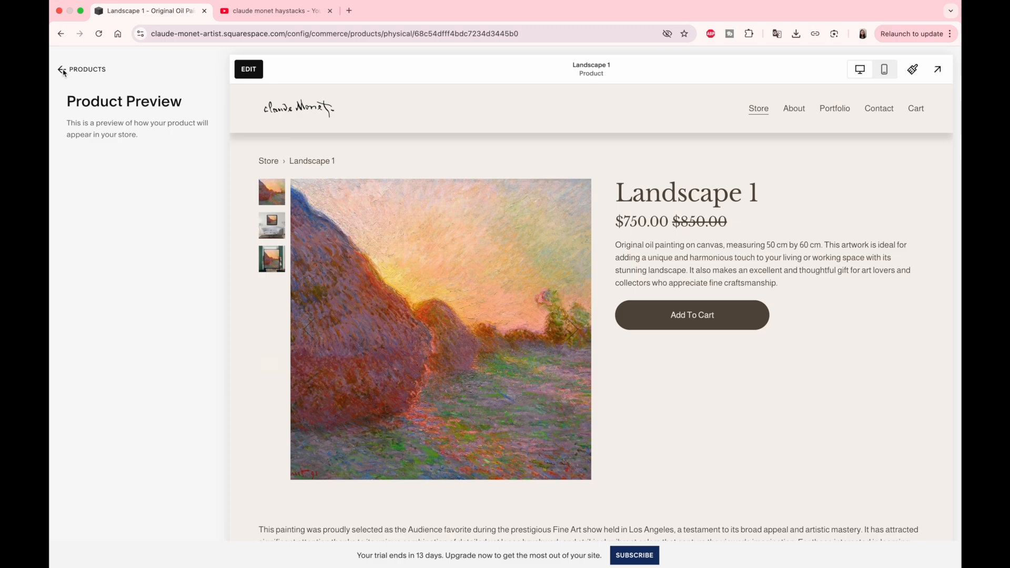
left_click(62, 70)
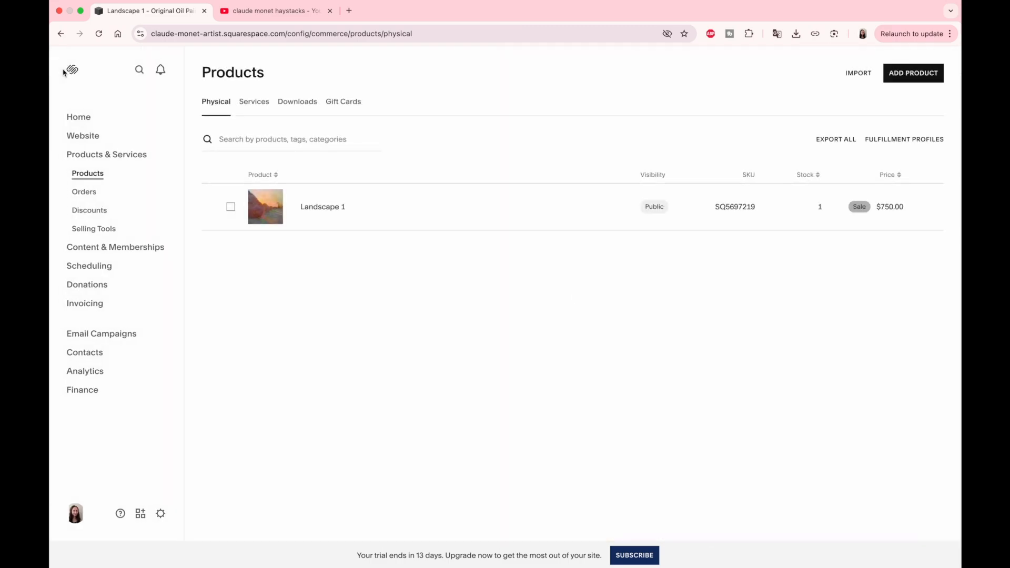
Step: Duplicate the product Landscape 1 and name the copy Landscape 2
left_click(925, 208)
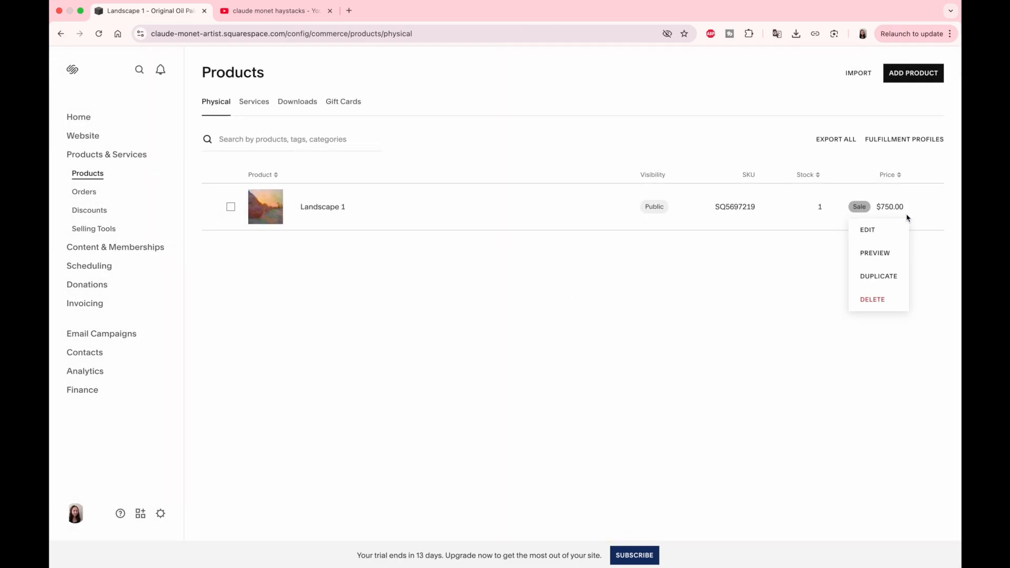
left_click(887, 279)
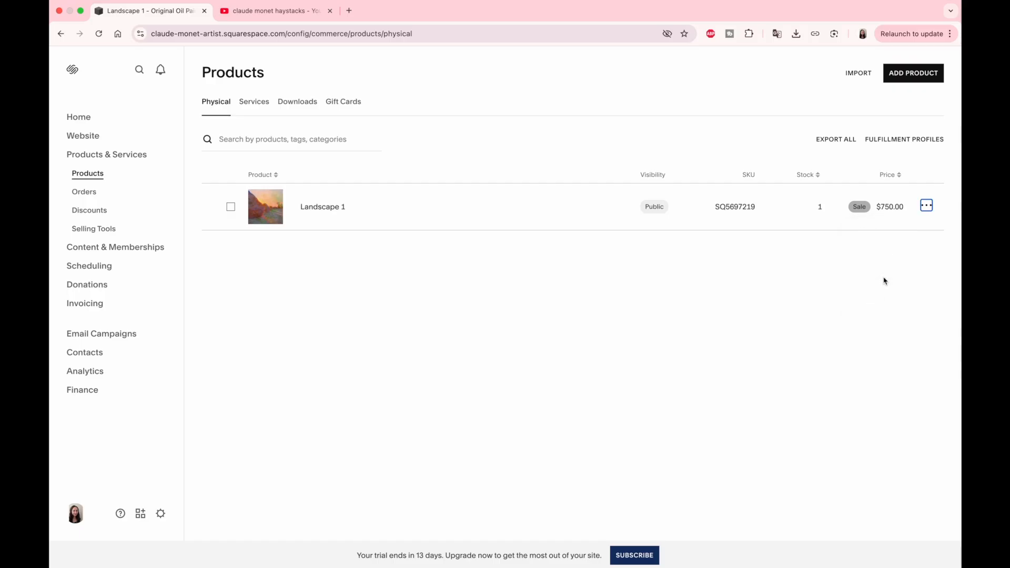
left_click(457, 178)
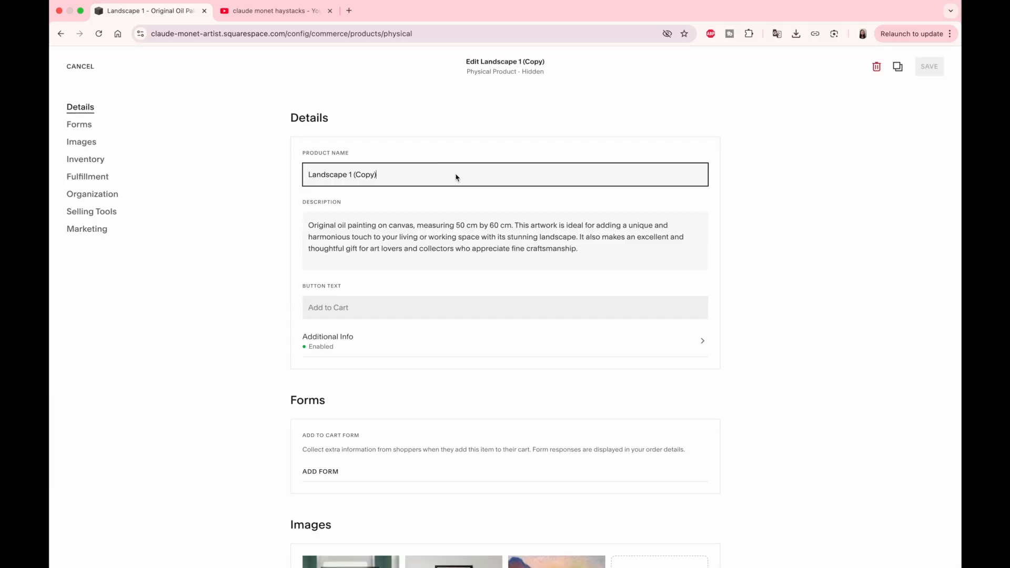
left_click_drag(378, 179, 348, 178)
type("2")
Step: Change the painting's dimensions in the description to 40 cm by 50 cm
double_click(459, 226)
type("40")
double_click(493, 226)
type("50")
Step: Rewrite the whole product description with the AI writing assistant and remove the stray character at its start
scroll(592, 242, "down", 1)
left_click_drag(583, 232, 309, 208)
left_click(356, 178)
left_click(353, 206)
left_click(308, 226)
key("BackSpace")
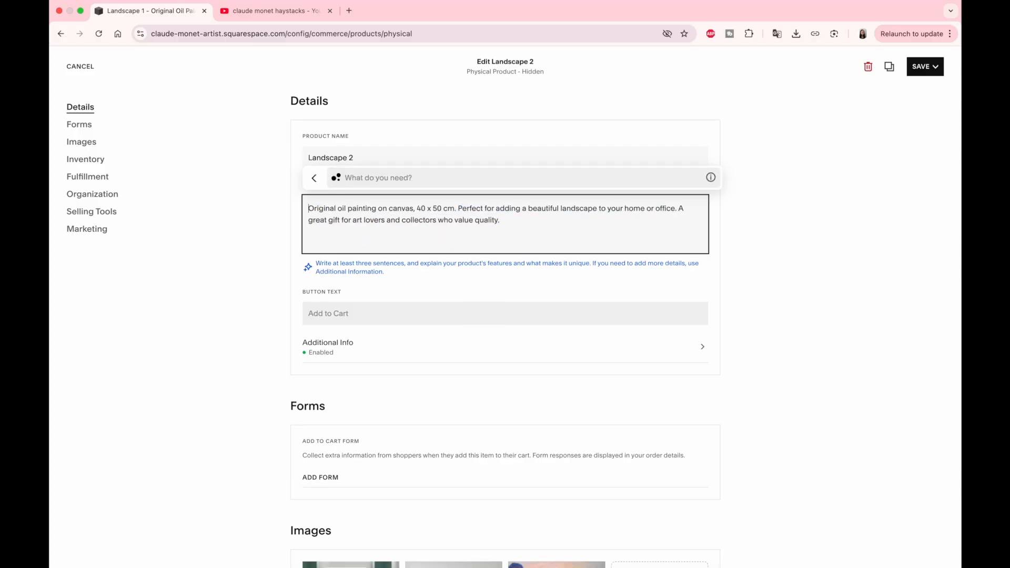
Step: Replace the Additional Info text with the passage starting "The bold brushstrokes, layered textures, and shimmering colors demonstrate Monet's mastery"
scroll(469, 264, "down", 3)
left_click(469, 269)
triple_click(440, 189)
type("The bold brushstrokes, layered textures, and shimmering colors demonstrate Monet’s mastery in translating fleeting natural impressions onto canvas. Rather than focusing on the haystacks themselves, he used them as anchors for studying the ever-changing environment around them. The pinks, blues, purples, and golds that illuminate the fields and skies make the series a vivid meditation on time, memory, and perception. Today, these paintings are widely regarded as milestones in the history of modern art. They influenced not only the Impressionist movement but also later explorations of color and abstraction. For many viewers, the Haystacks embody Monet’s ability to find extraordinary beauty in the most ordinary of rural landscapes.")
Step: Replace the Additional Info video with the copied YouTube link and apply the additional info
double_click(242, 241)
left_click(926, 406)
left_click(866, 319)
left_click(844, 404)
key("super+v")
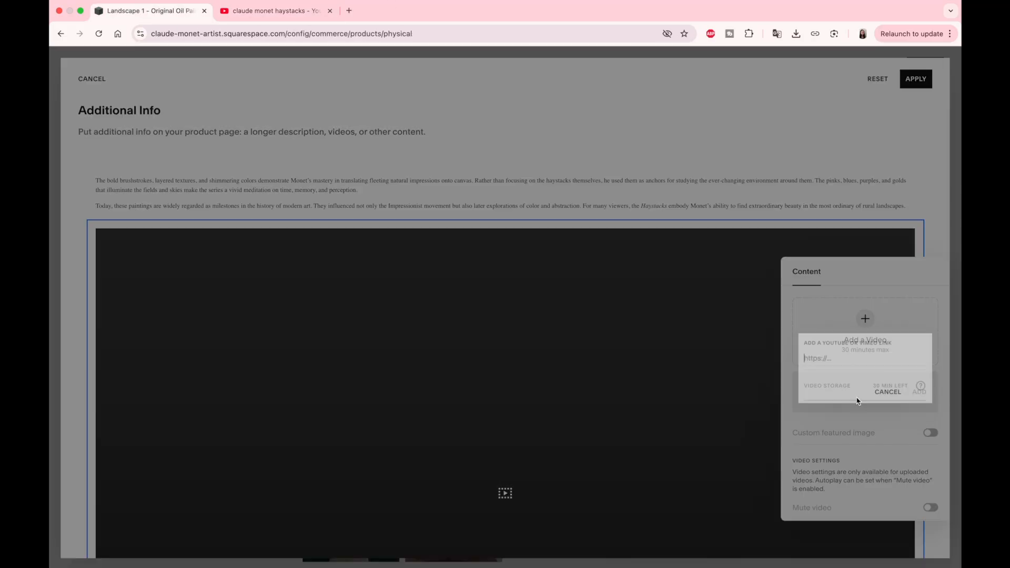
key("super+v")
left_click(919, 392)
left_click(916, 79)
Step: Delete the product images carried over from Landscape 1
scroll(584, 273, "down", 5)
left_click(594, 223)
left_click(565, 334)
left_click(387, 224)
left_click(566, 334)
Step: Upload the haystack painting as the first product image, followed by its two mockup photos, one held against foliage and one above a sofa
left_click(505, 240)
left_click(489, 268)
left_click(932, 533)
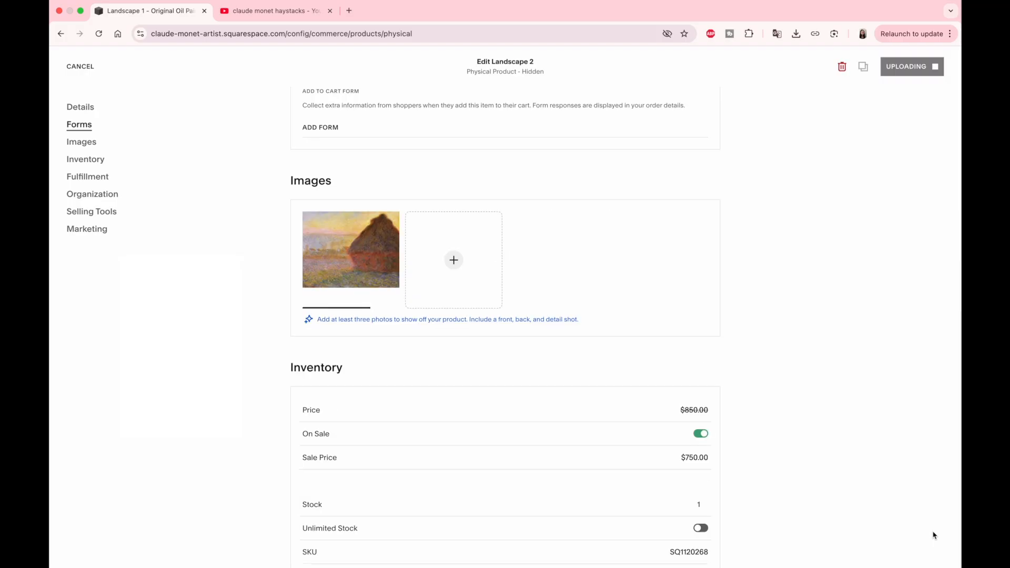
left_click(463, 260)
left_click(594, 136)
left_click(599, 123, "super")
left_click(933, 532)
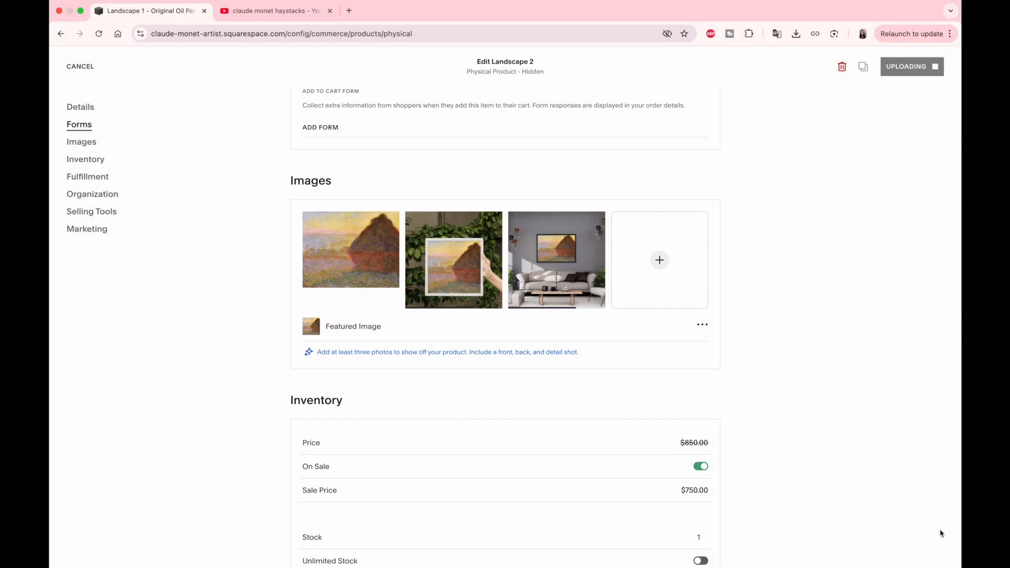
Step: Set the product's visibility to Public and add the tags landscape 2 and haystack painting
scroll(269, 334, "down", 5)
scroll(768, 286, "down", 10)
left_click(610, 206)
left_click(608, 177)
scroll(200, 285, "down", 2)
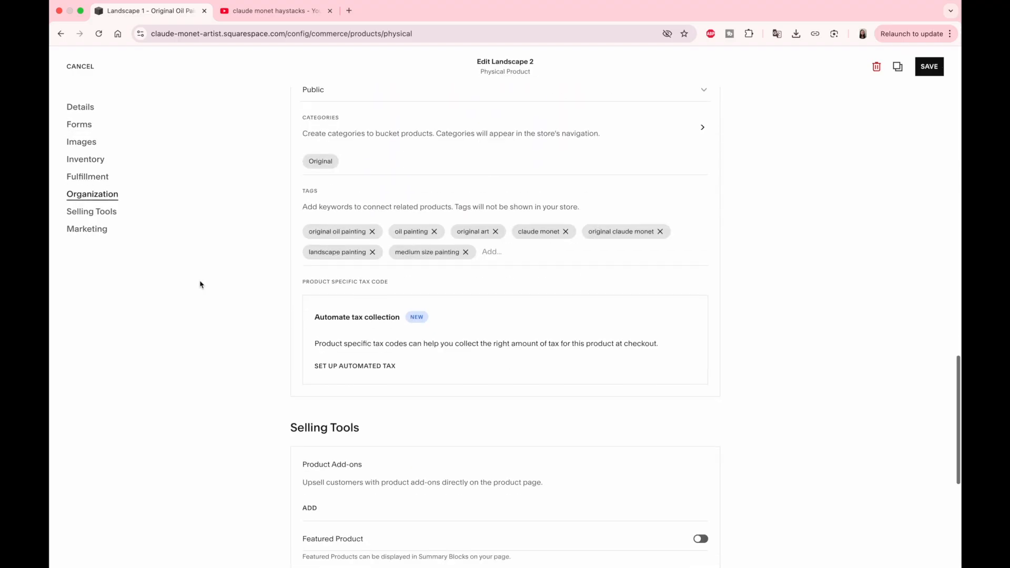
left_click(520, 239)
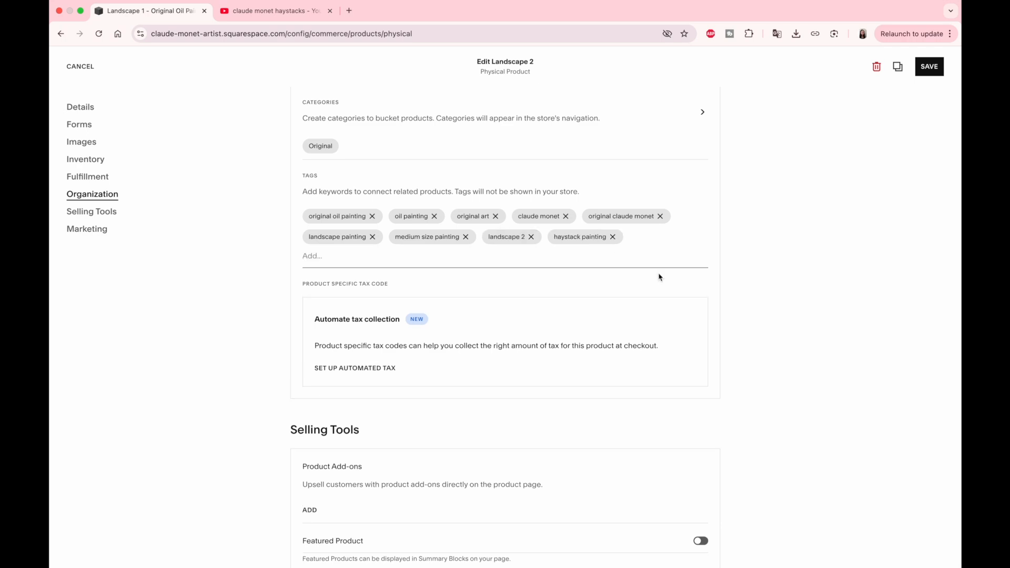
Step: Edit the product's SEO settings, using the URL slug landscape2 and shortening the SEO title to "Landscape 2 - Original Oil Painting"
scroll(473, 395, "down", 6)
left_click(315, 501)
left_click(440, 345)
key("BackSpace")
key("BackSpace")
key("BackSpace")
key("BackSpace")
key("BackSpace")
key("BackSpace")
key("BackSpace")
key("BackSpace")
key("BackSpace")
key("BackSpace")
key("BackSpace")
key("BackSpace")
key("BackSpace")
key("BackSpace")
key("BackSpace")
key("BackSpace")
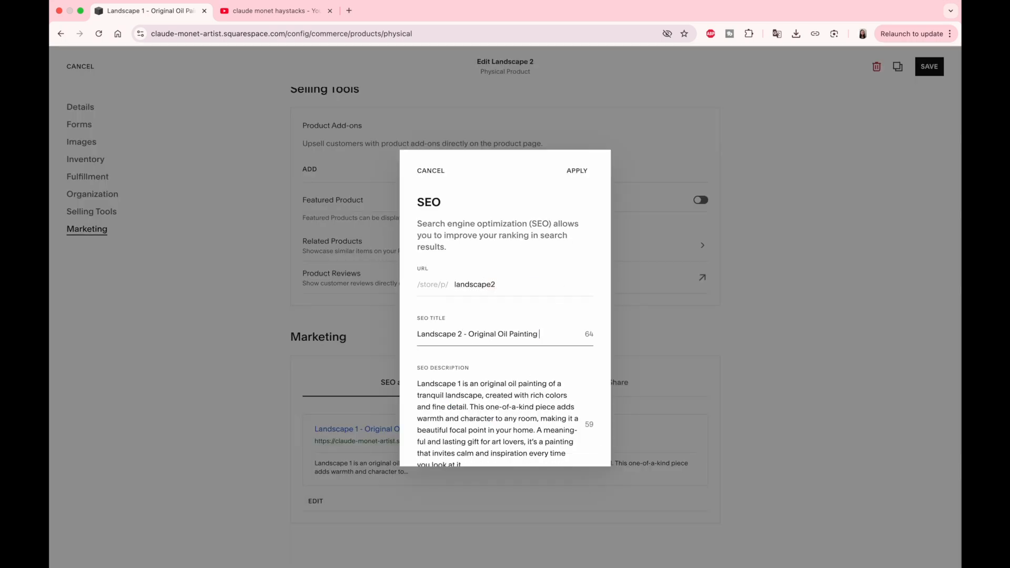
Step: Reword the SEO description to name Landscape 2 as a beautiful landscape "with a haystack in focus", apply it and save the product
scroll(469, 433, "down", 1)
left_click(461, 373)
key("BackSpace")
type("2")
double_click(423, 387)
type("beautfiful")
right_click(440, 385)
left_click(458, 306)
type("with a haystack in focus")
left_click(577, 160)
scroll(825, 266, "up", 15)
left_click(931, 69)
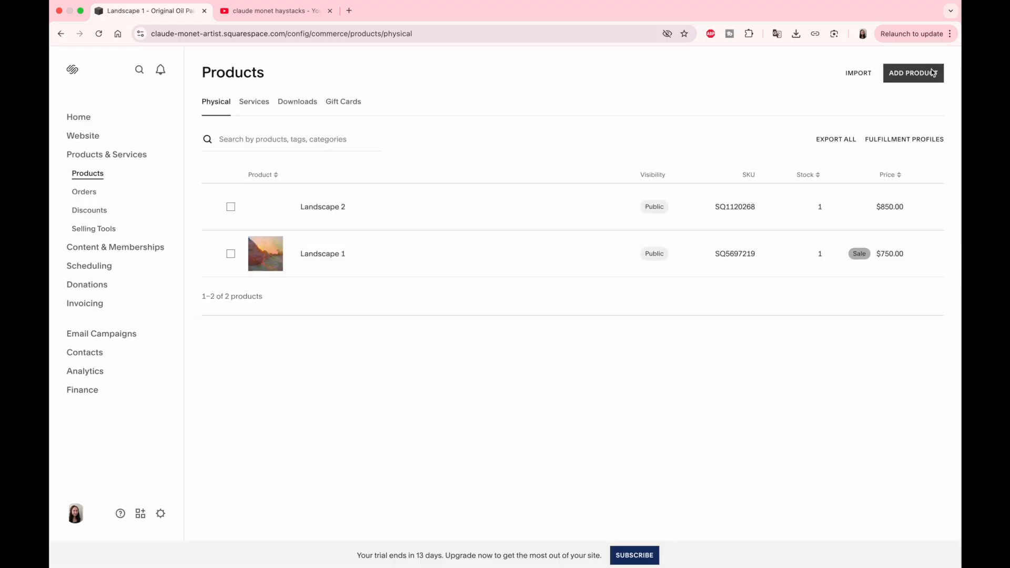
Step: Preview the Landscape 2 product page and look through its images, price and description
left_click(929, 207)
left_click(889, 254)
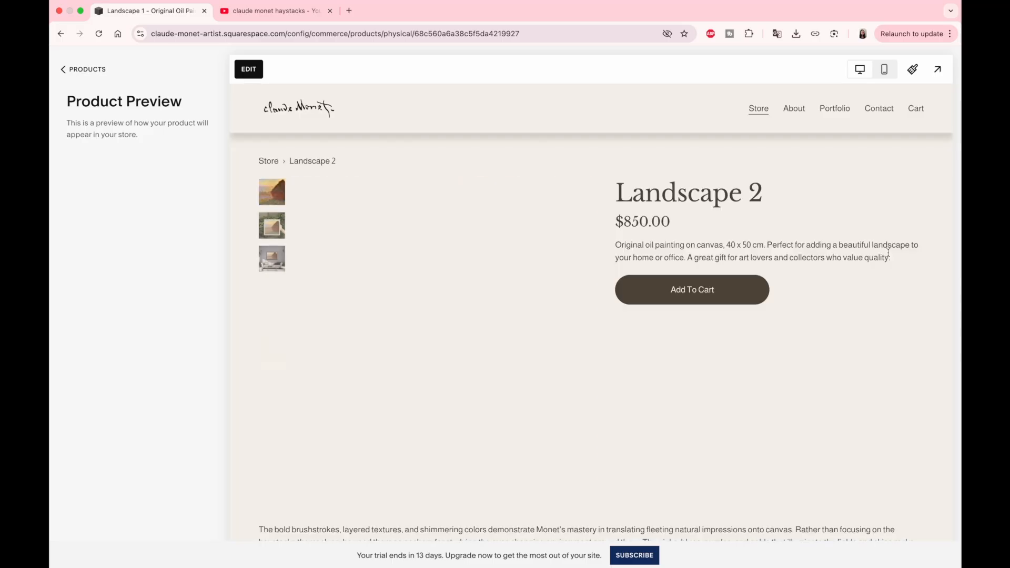
scroll(832, 381, "down", 10)
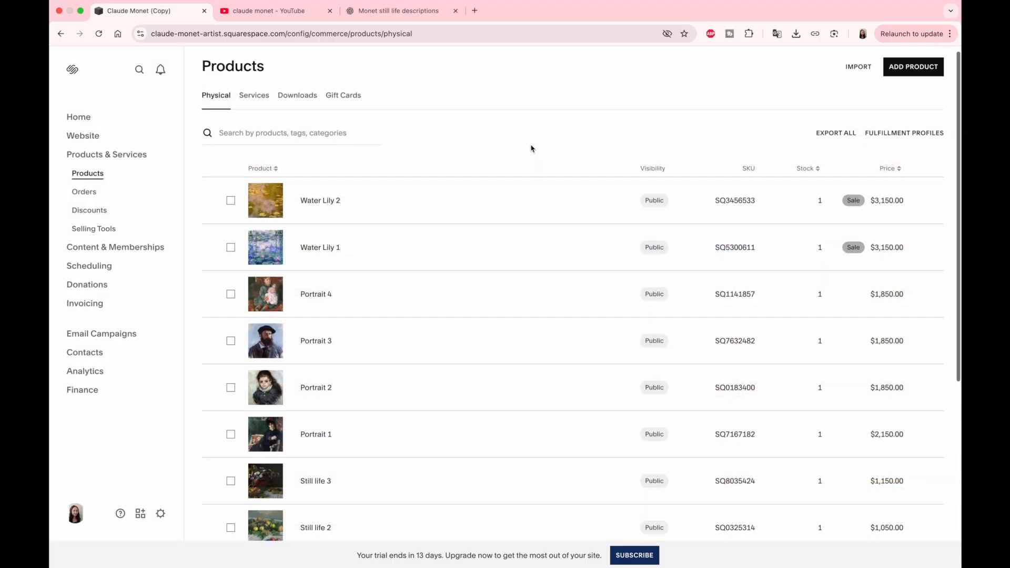
Step: Duplicate the Landscape 1 product from the products list
scroll(530, 149, "down", 4)
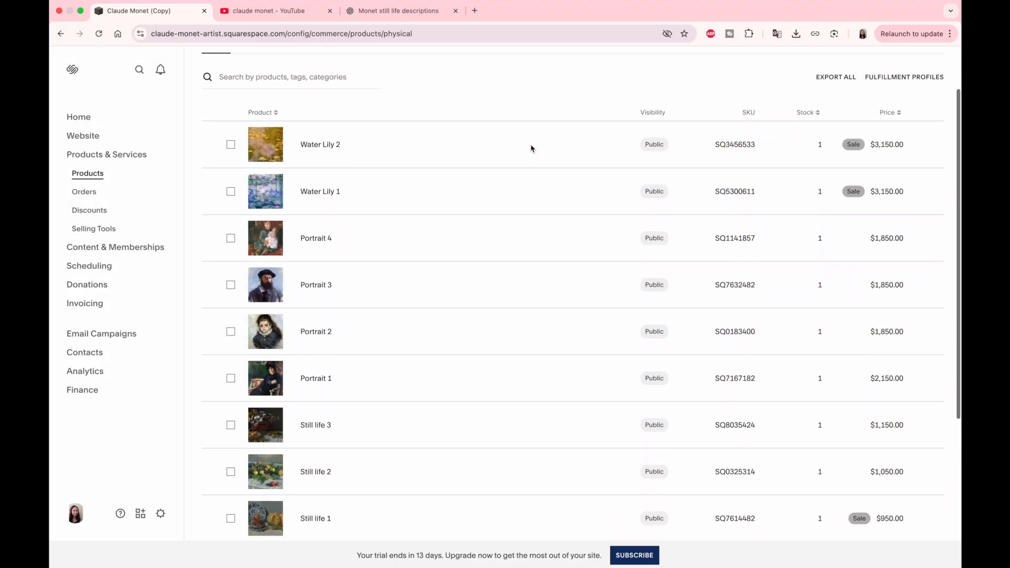
scroll(531, 148, "down", 2)
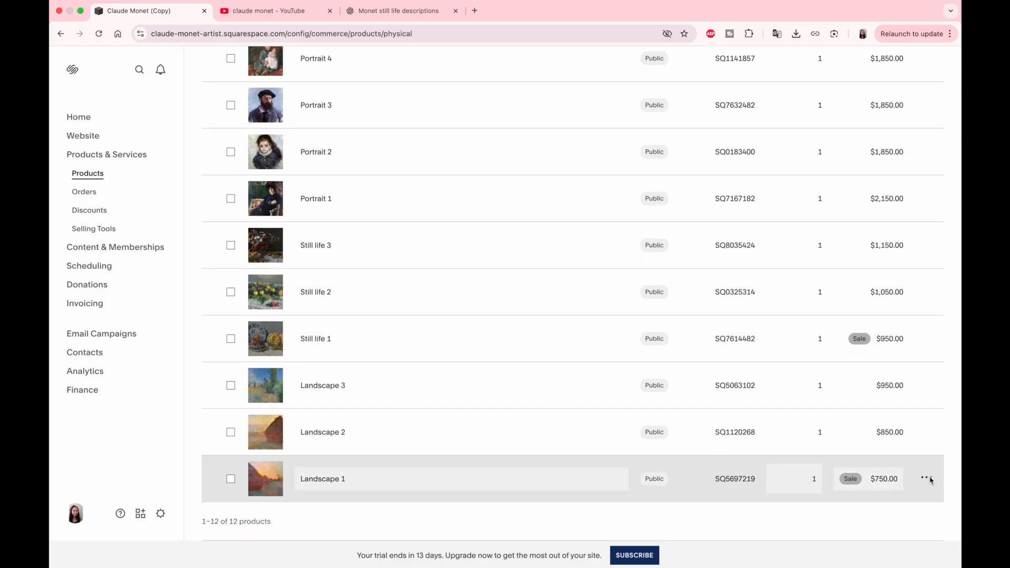
left_click(929, 479)
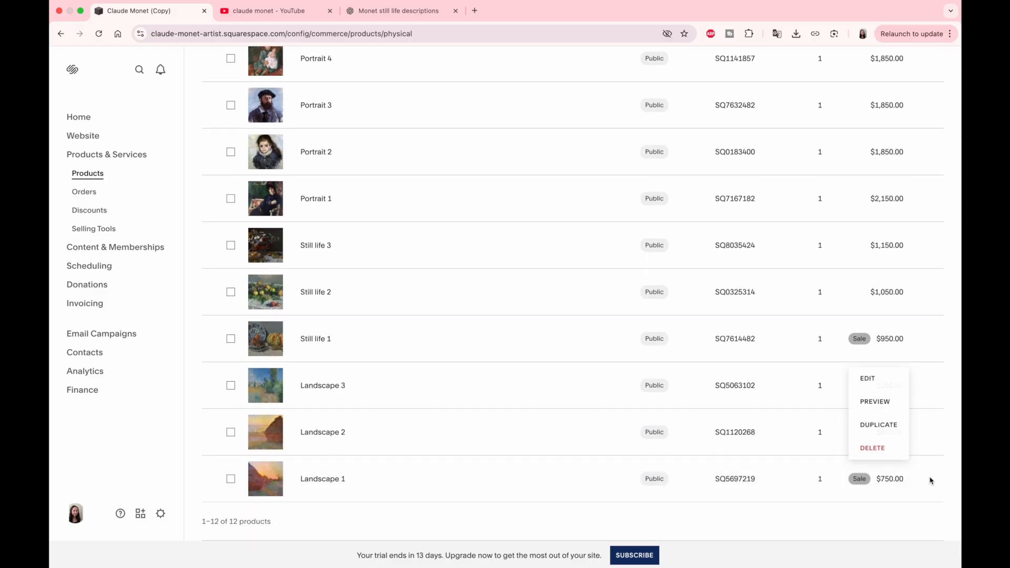
left_click(883, 426)
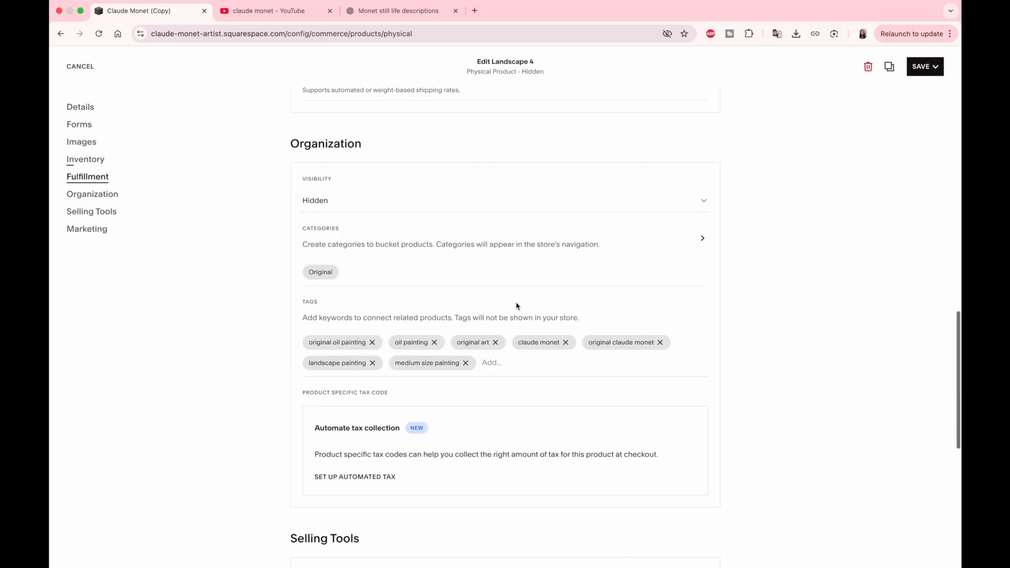
Step: Assign the Landscape 4 product to the Print category instead of Original and start clearing its original-painting tags
scroll(383, 230, "down", 1)
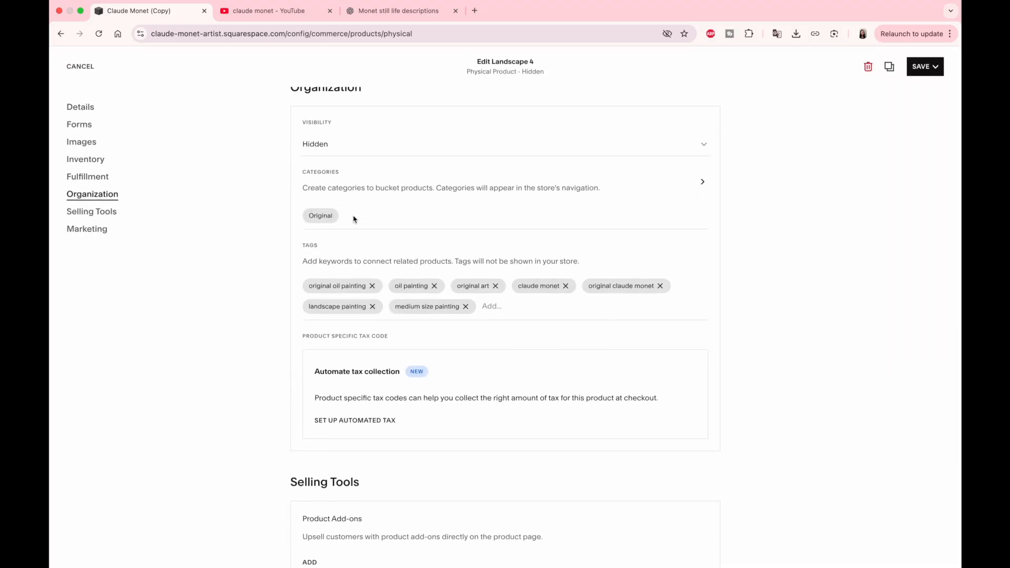
left_click(380, 219)
left_click(593, 255)
left_click(592, 279)
left_click(347, 220)
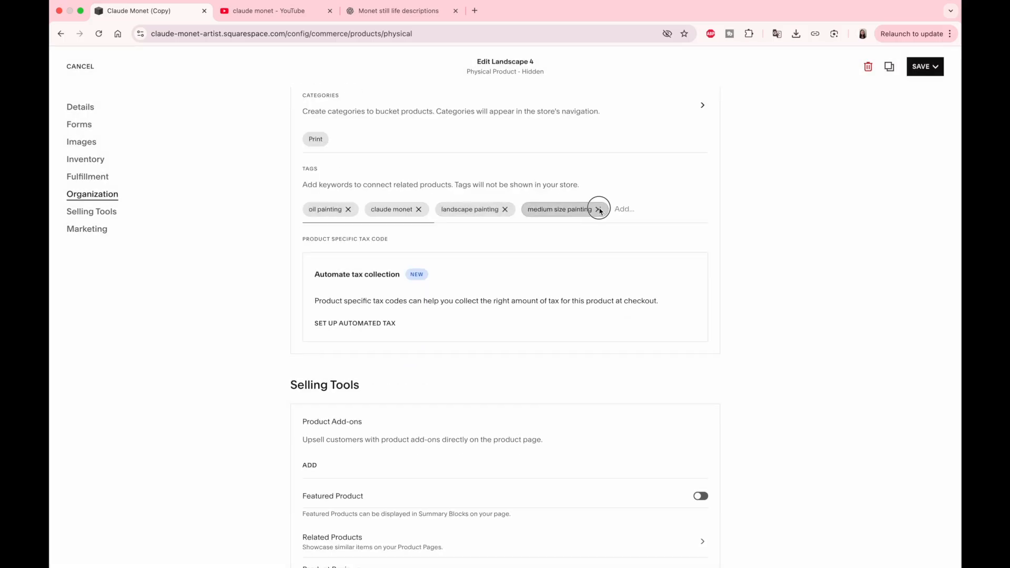
Step: Remove the medium size painting tag and add the tags print, landscape and red poppies
left_click(598, 208)
type("print")
key("Return")
type("landscape")
key("Return")
type("red poppies")
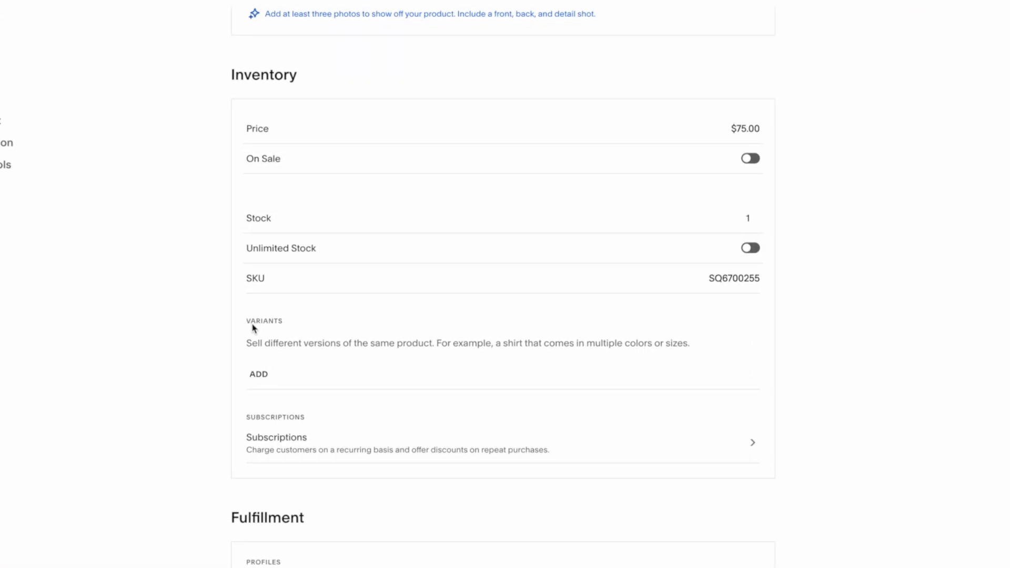
Step: Add a Size option to the product with the variants 30 cm x 40 cm, 40 cm x 50 cm and 50 cm x 60 cm
left_click(259, 375)
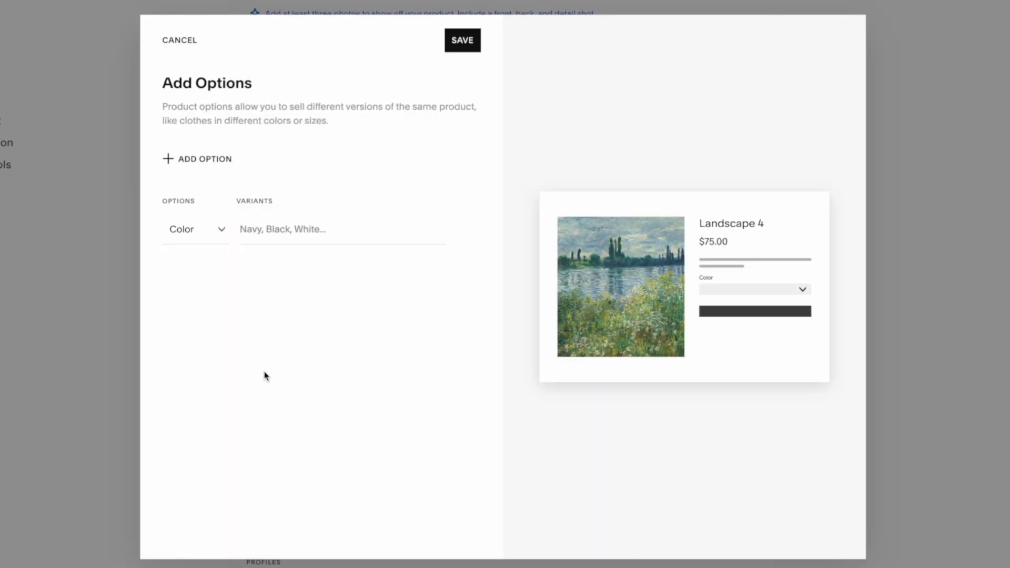
left_click(212, 228)
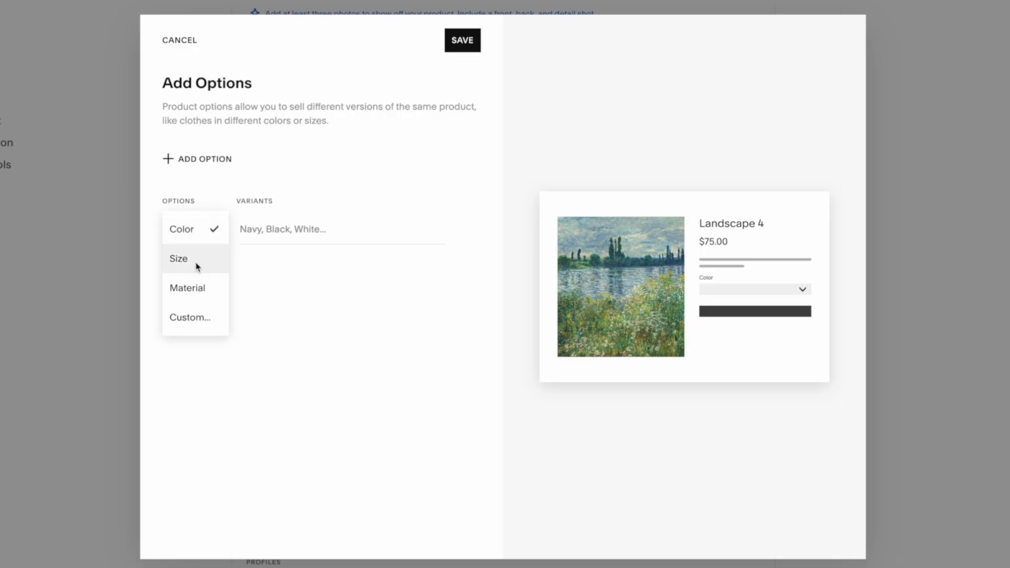
left_click(196, 266)
type("30 cm x 40 cm")
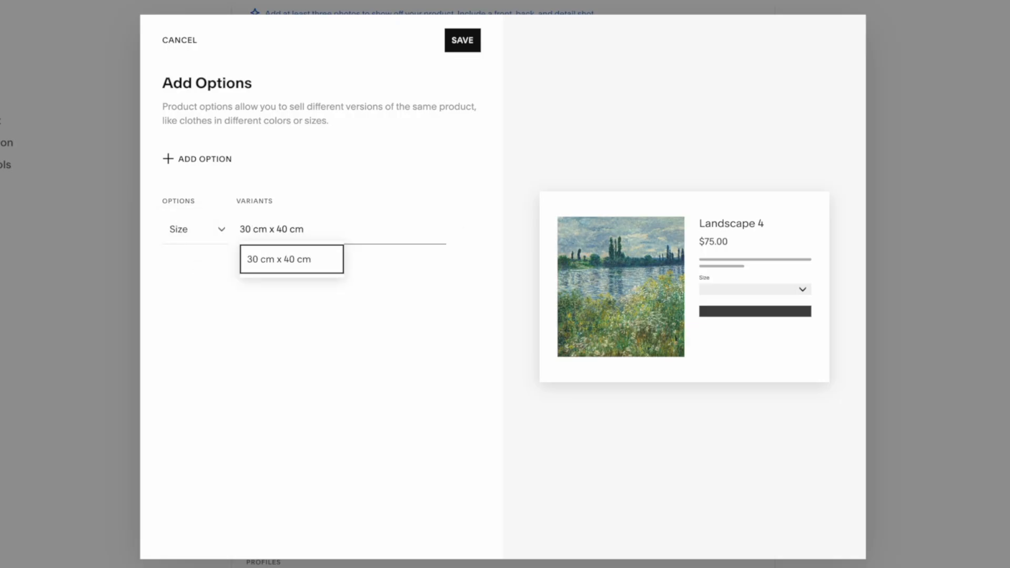
key("Return")
type("40 cm")
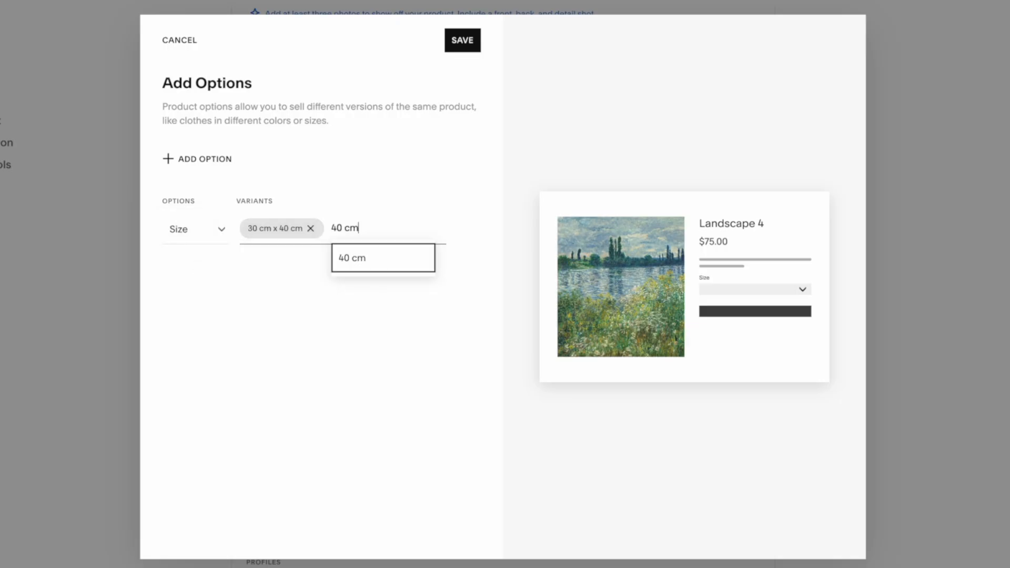
type(" x 50 cm")
key("Return")
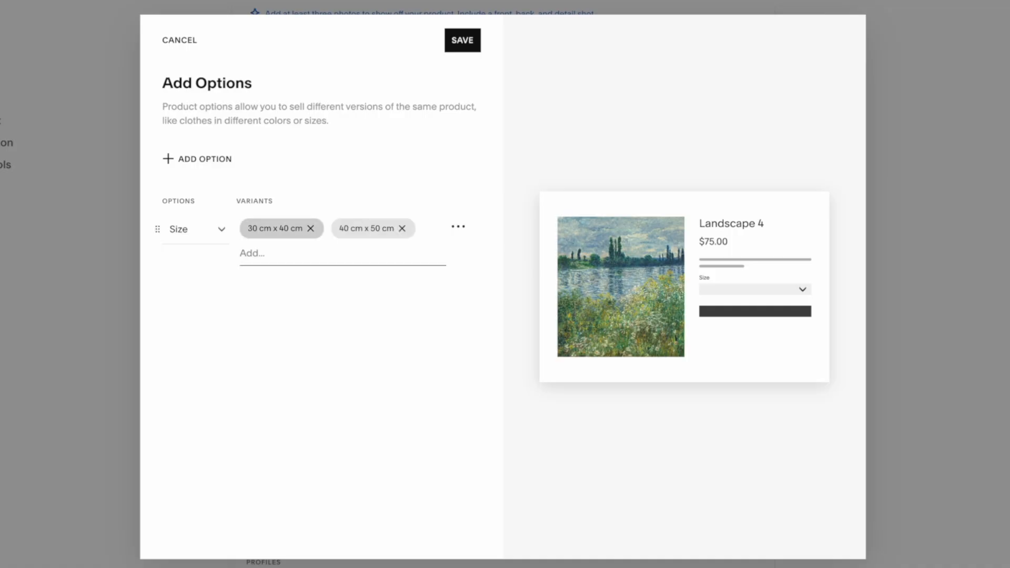
type("50 cm")
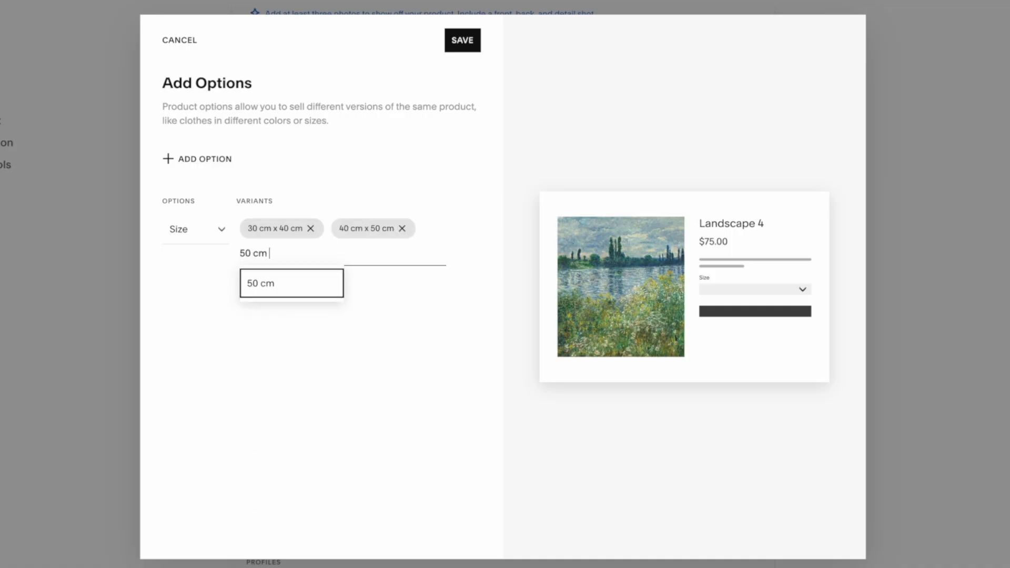
type(" x 60 cm")
key("Return")
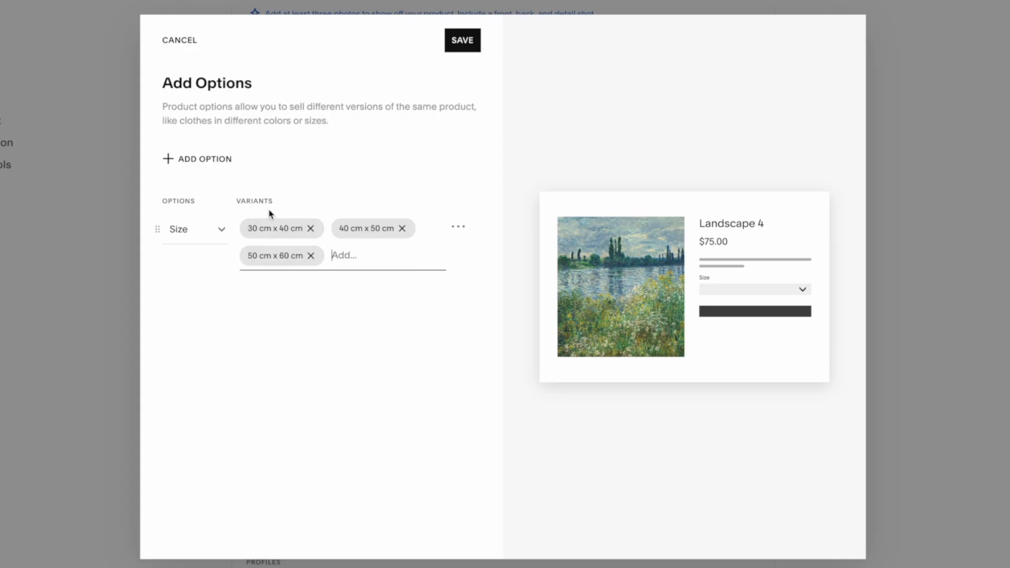
Step: Add a custom option named Frame with the variants No frame, Black and White
left_click(206, 164)
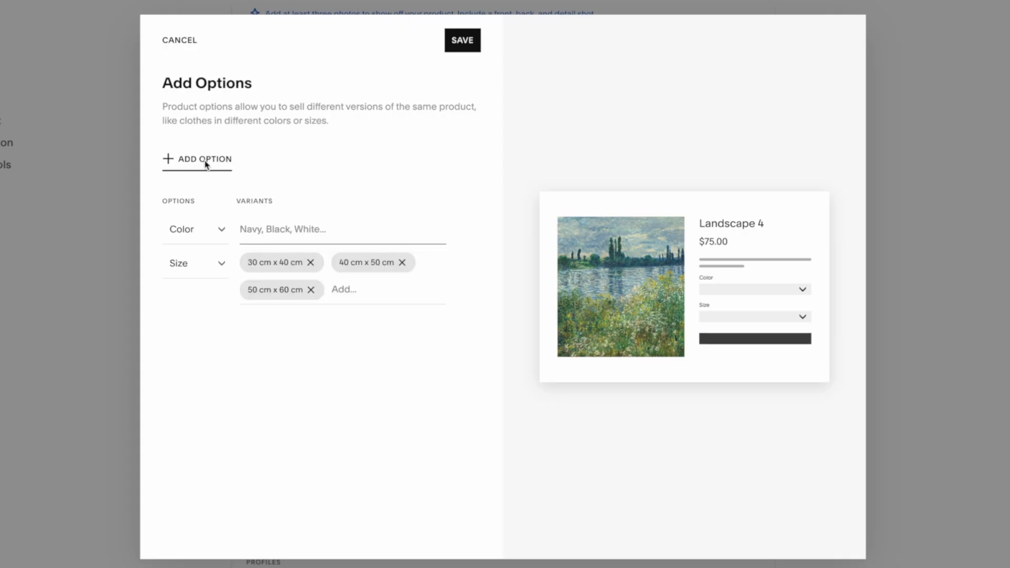
left_click(226, 231)
left_click(193, 288)
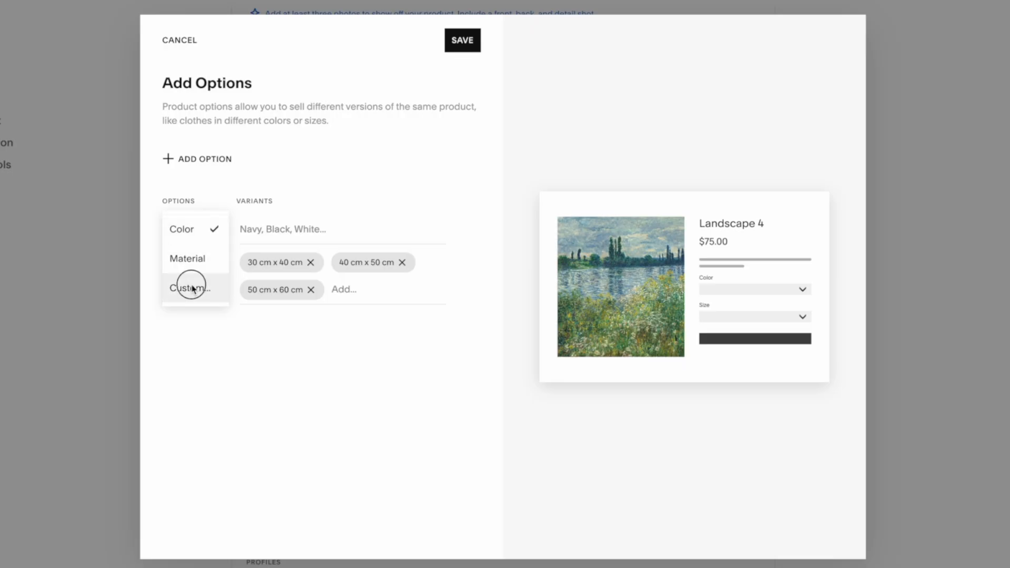
type("Frame")
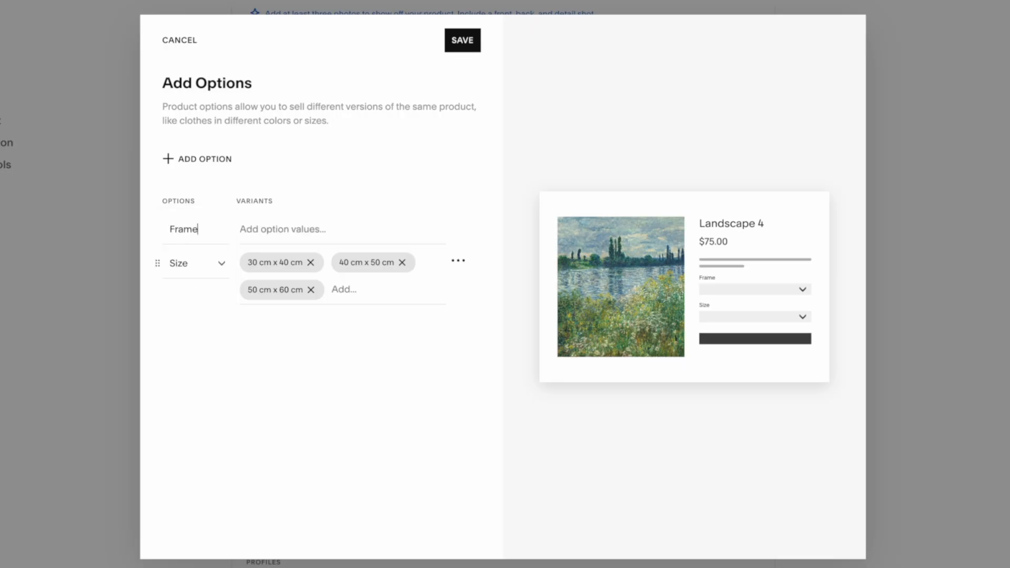
key("Tab")
type("No frame")
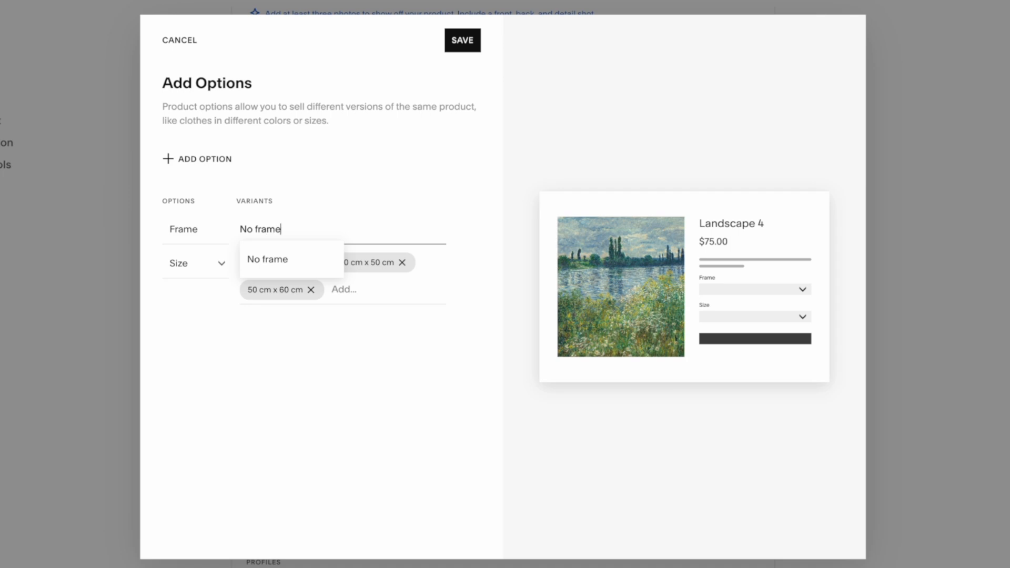
key("Return")
type("Black")
key("Return")
type("White")
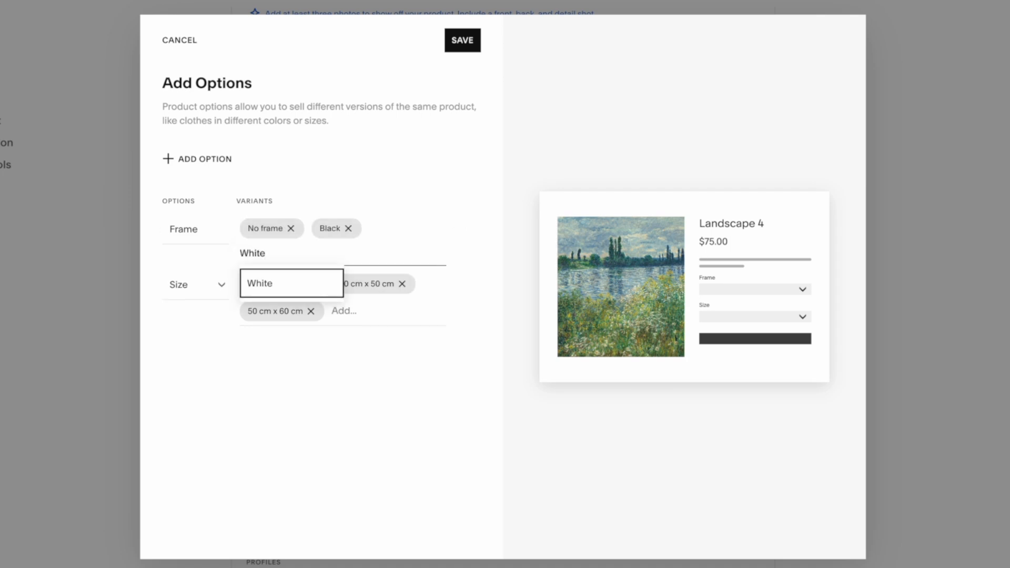
key("Return")
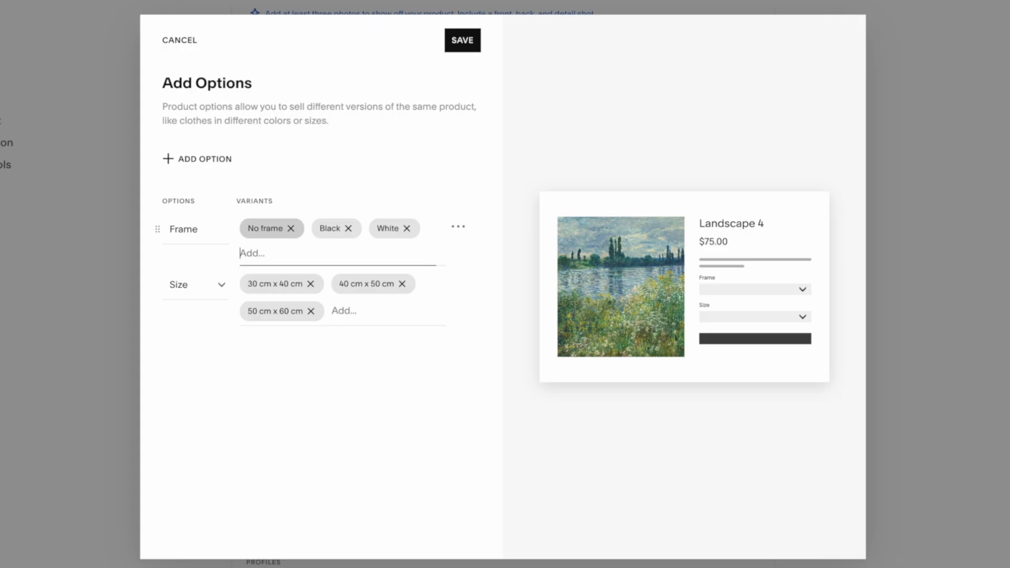
Step: Move the Size option above Frame and save the product options
left_click(362, 440)
left_click_drag(158, 284, 155, 225)
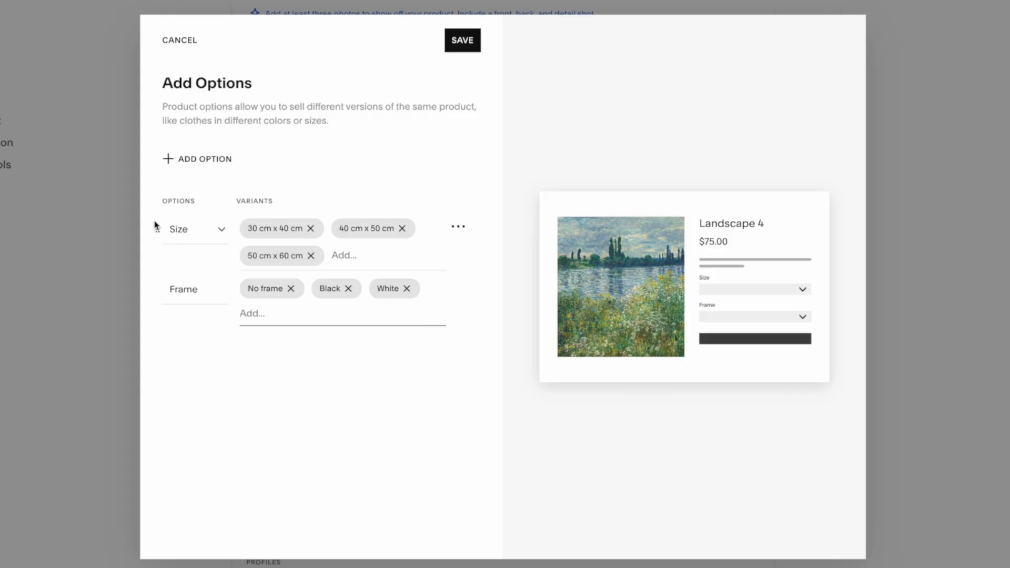
left_click(470, 41)
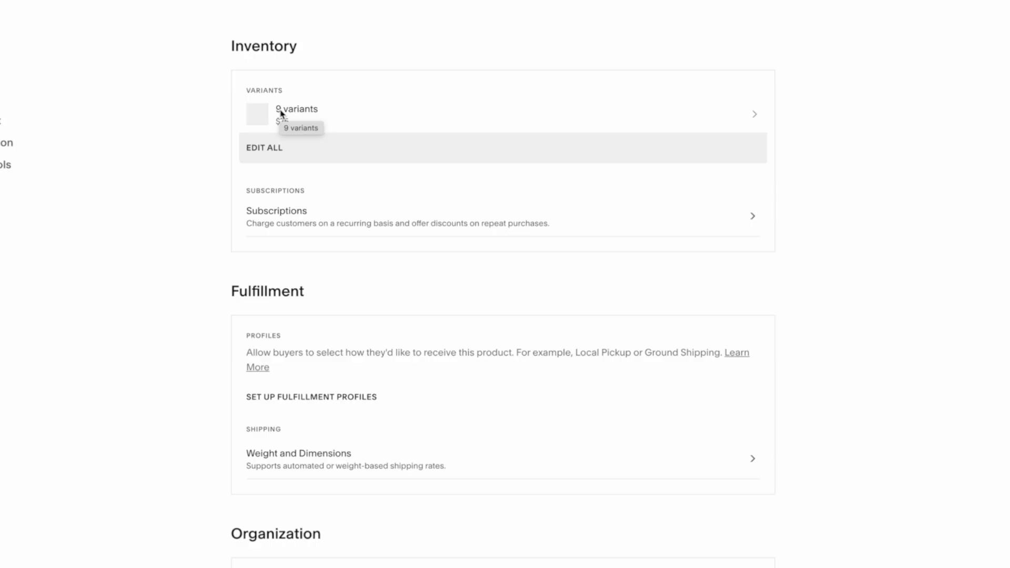
Step: Open all variants for editing and set the stock of the three 30 cm x 40 cm variants to 20
left_click(268, 150)
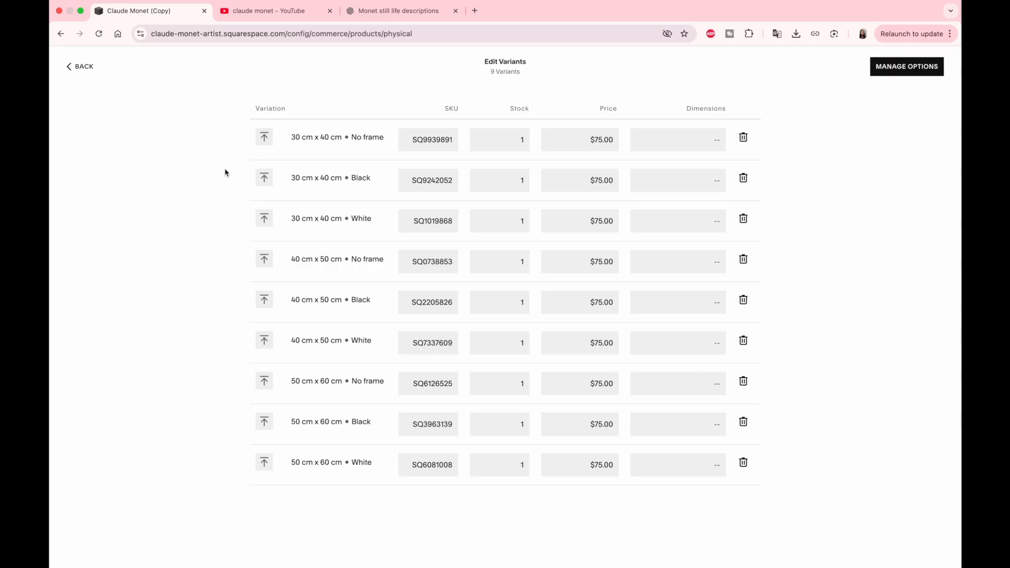
left_click(511, 140)
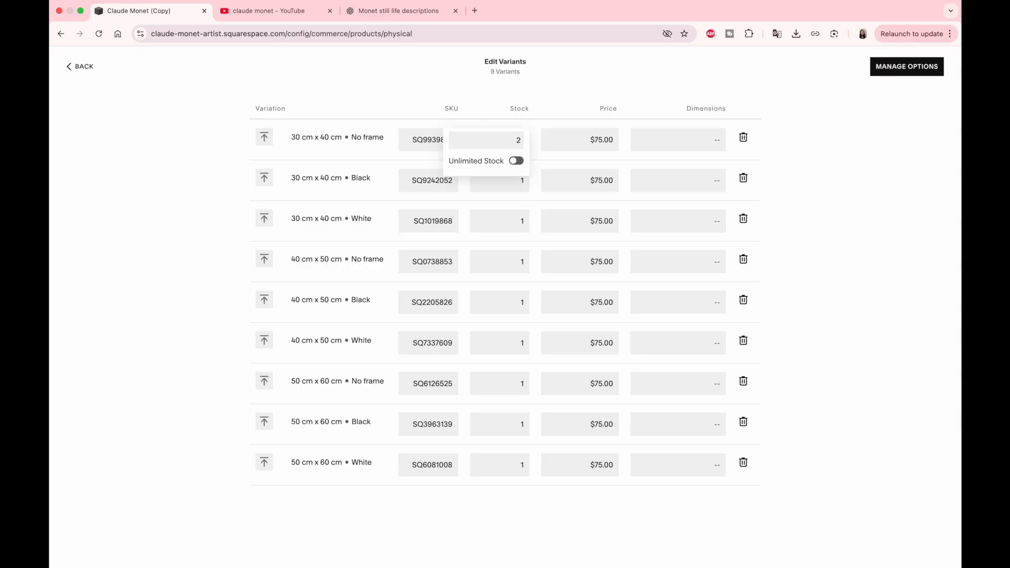
left_click(529, 191)
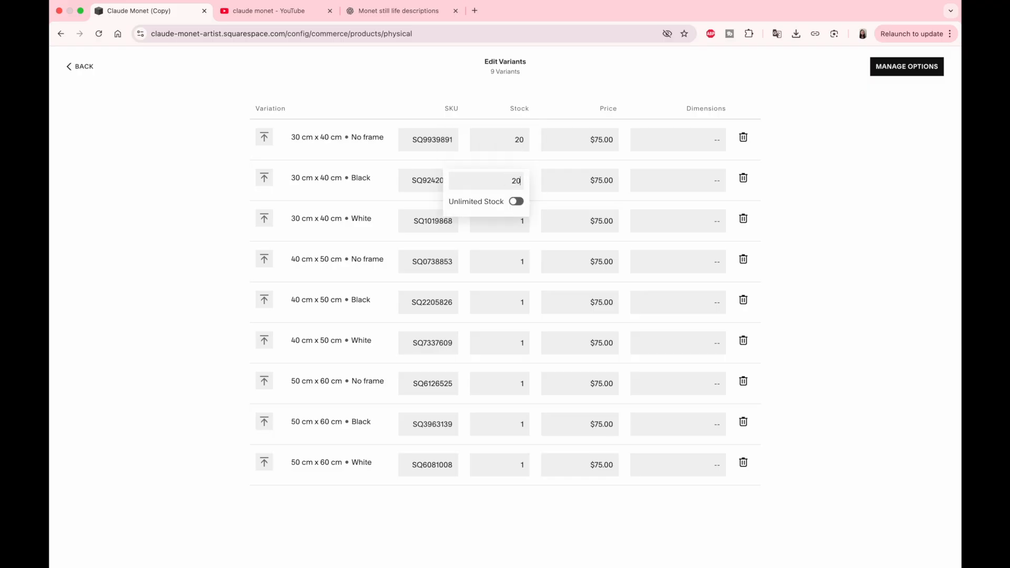
Step: Set the price of the 40 cm x 50 cm No frame variant to $95
left_click(609, 262)
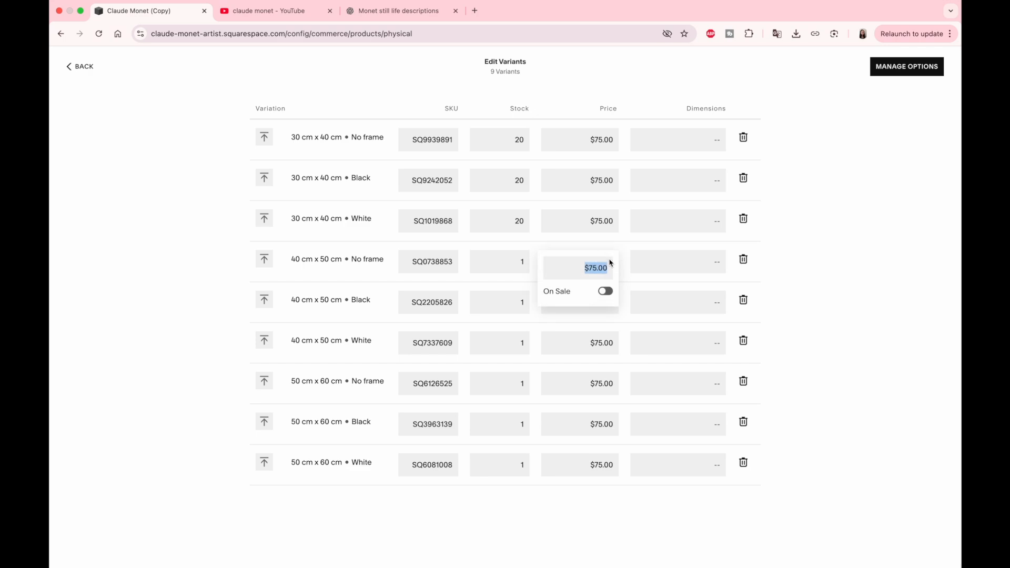
type("95")
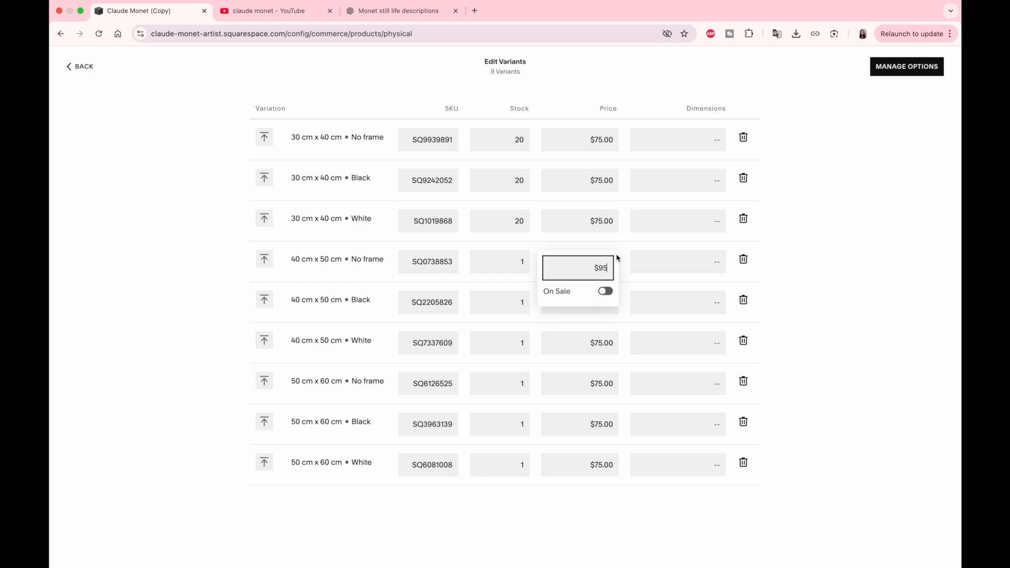
left_click(777, 248)
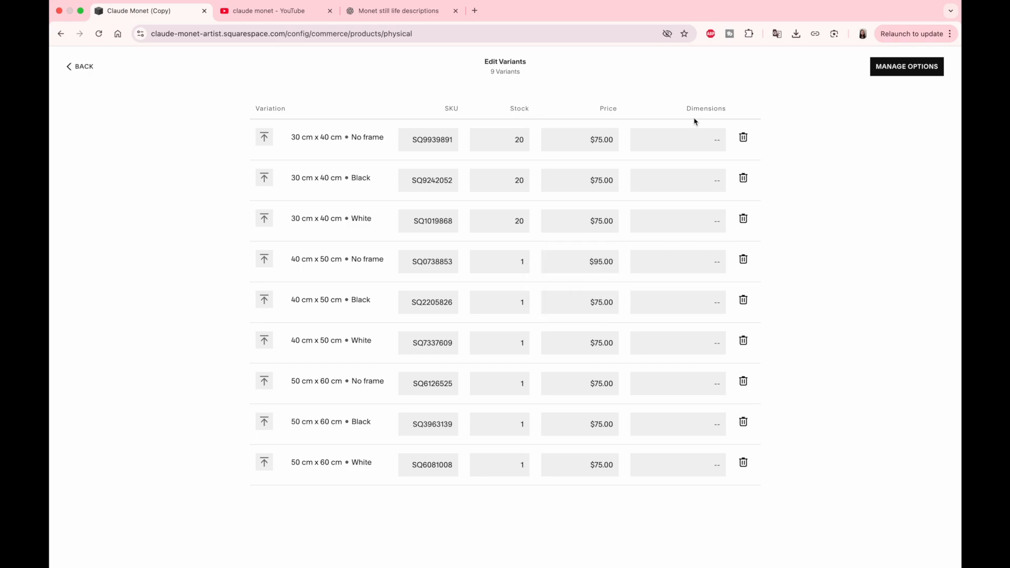
Step: Examine the length, width, height and weight fields of the 30 cm x 40 cm No frame and Black variants
left_click(697, 149)
left_click(679, 165)
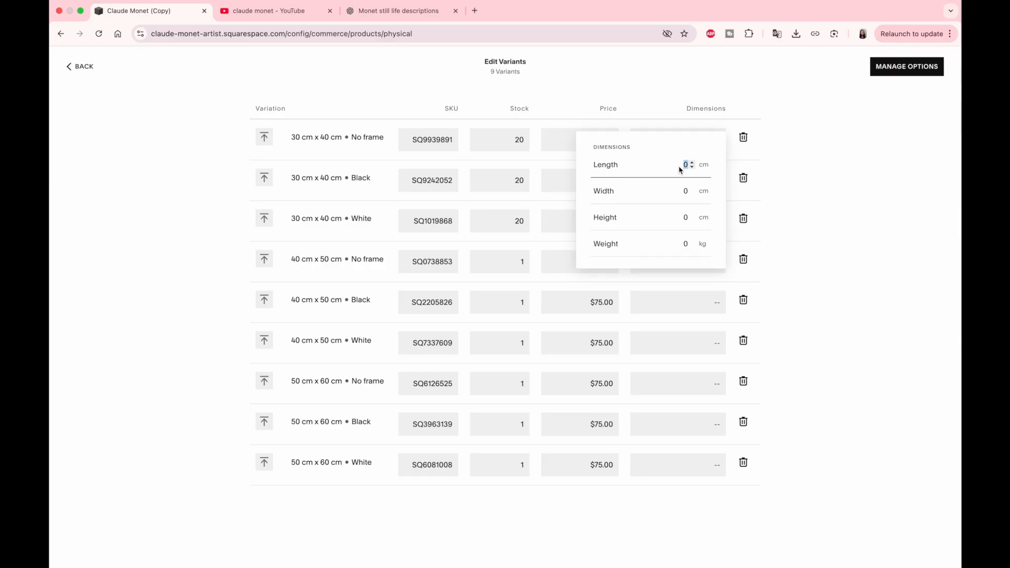
left_click(684, 190)
left_click(686, 216)
left_click(837, 155)
left_click(701, 184)
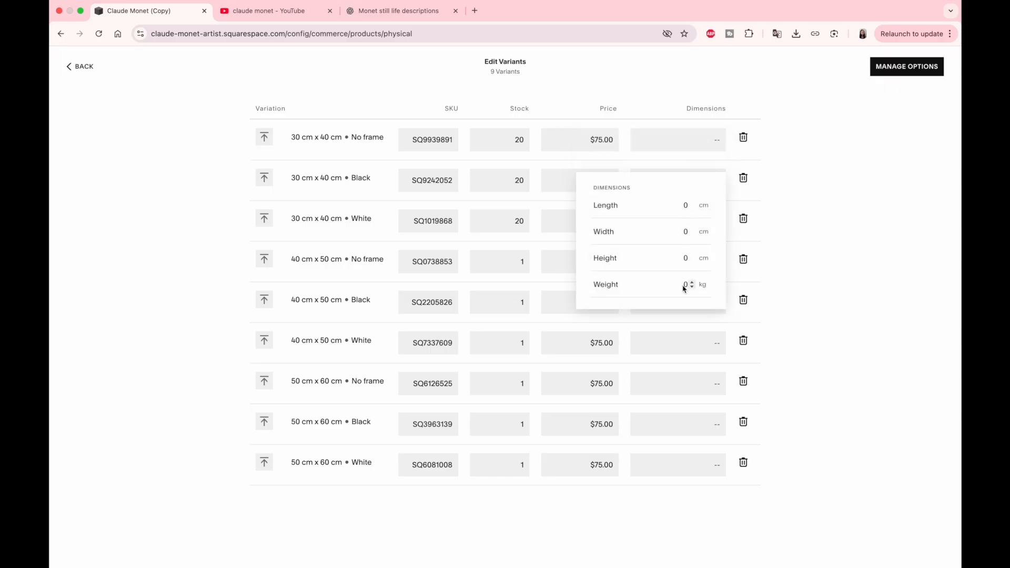
left_click(821, 177)
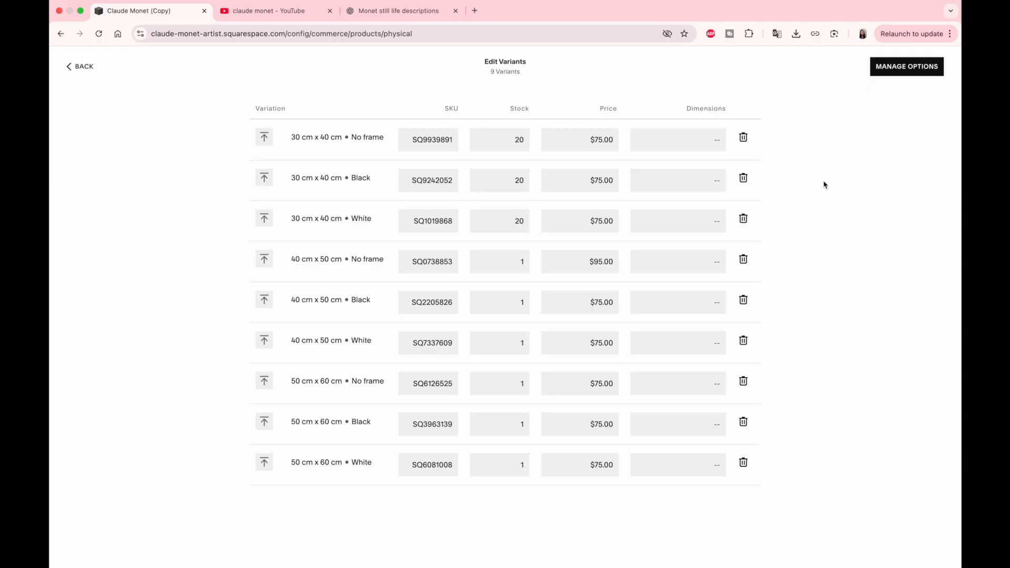
Step: Leave the variants editor and publish the Landscape 4 product
left_click(82, 72)
left_click(925, 67)
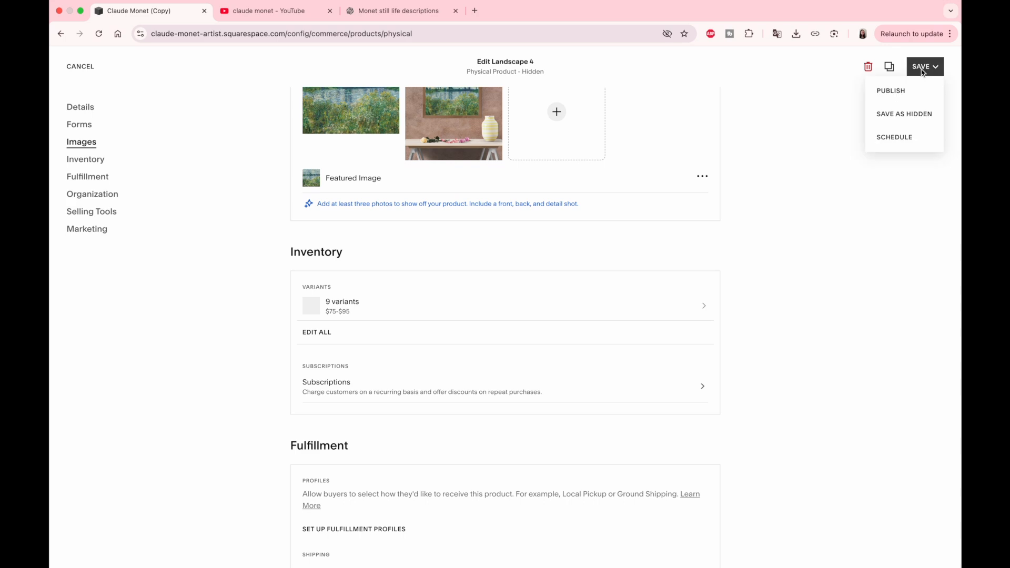
left_click(891, 91)
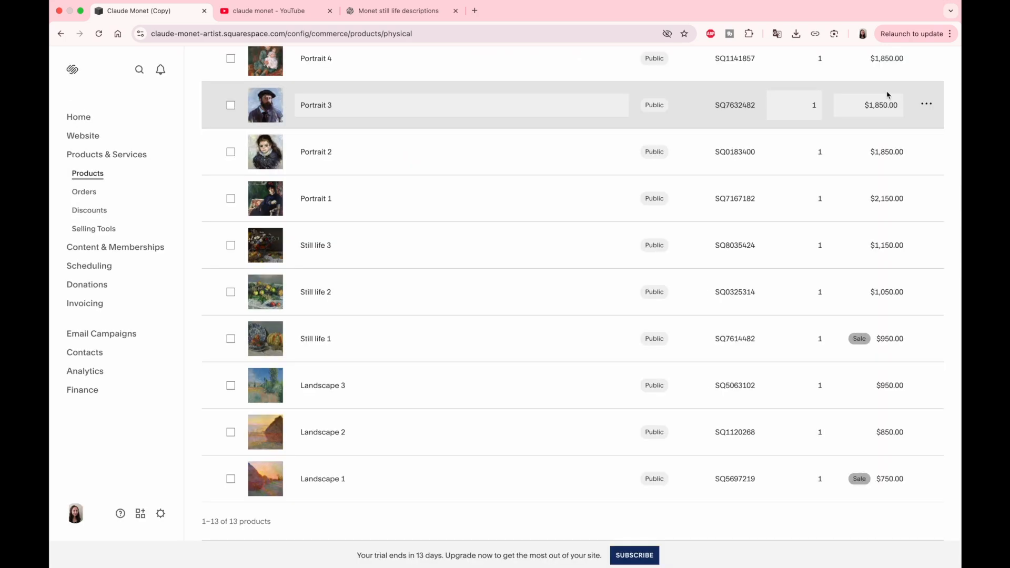
Step: Export the complete product list from the store
scroll(683, 271, "up", 5)
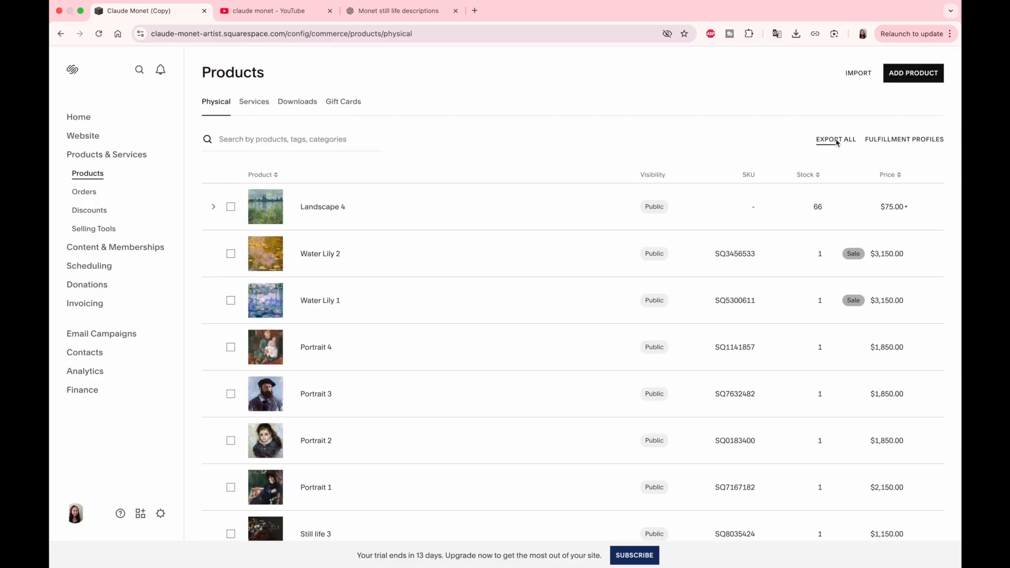
left_click(837, 140)
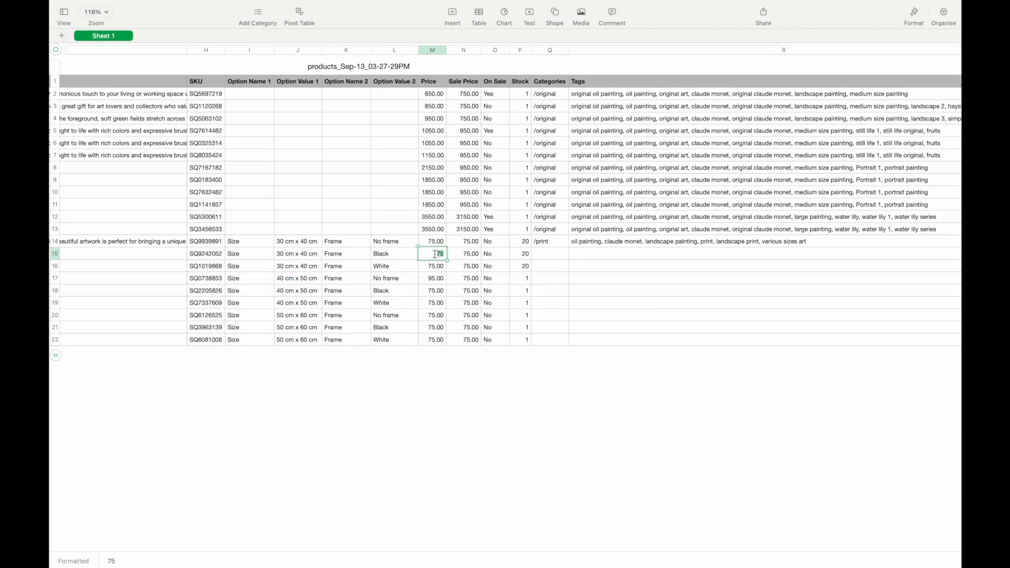
Step: In the exported Numbers spreadsheet, price 30 x 40 cm Black and White at 95, 40 x 50 cm No frame at 100, Black and White at 125
type("95")
left_click(435, 269)
left_click(435, 283)
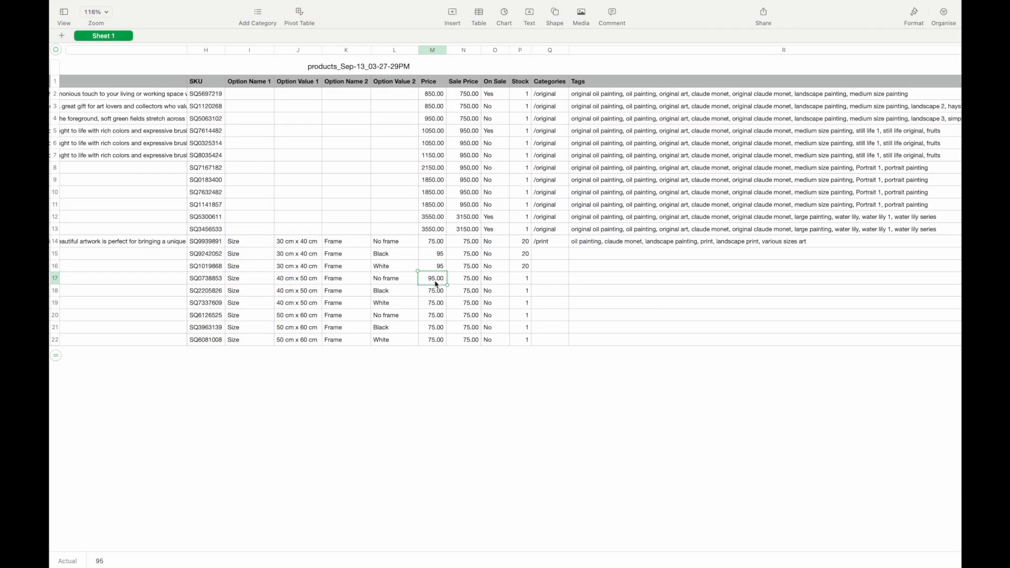
left_click(438, 295)
left_click(438, 307)
type("125")
Step: Set the 50 cm x 60 cm prices to 140 for No frame and 165 for the Black and White variants
left_click(438, 319)
type("140")
left_click(436, 338)
left_click(436, 341)
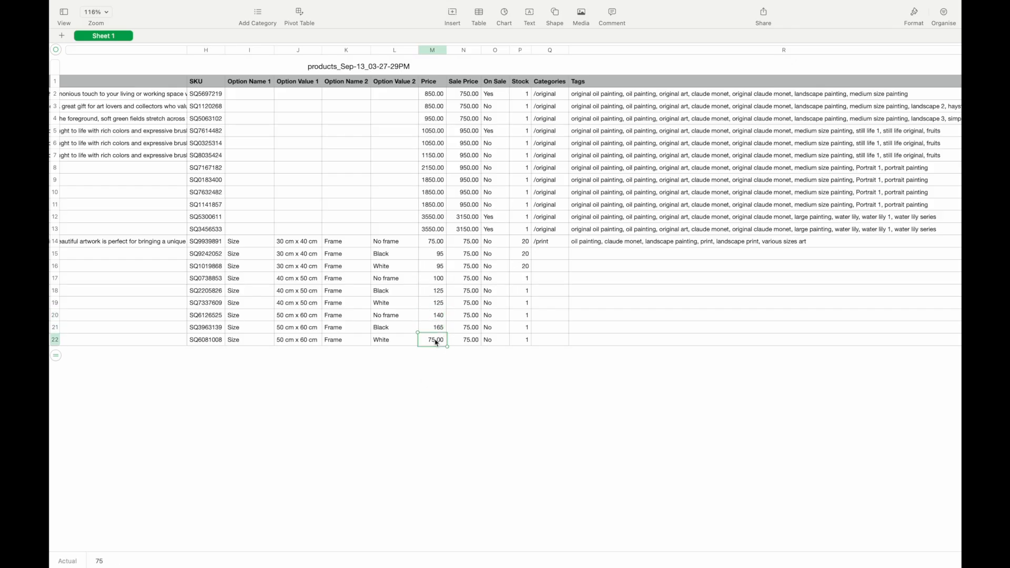
Step: Fill the stock of 20, the /print category and the print tags down the remaining Landscape 4 variant rows
left_click(517, 350)
scroll(472, 272, "right", 2)
left_click(459, 275)
left_click_drag(458, 279, 461, 349)
scroll(432, 252, "right", 2)
left_click(430, 252)
left_click_drag(427, 255, 427, 349)
Step: Enter weights for the original paintings in rows 2 to 6: 3, 3, 4, 4 and 5
type("3")
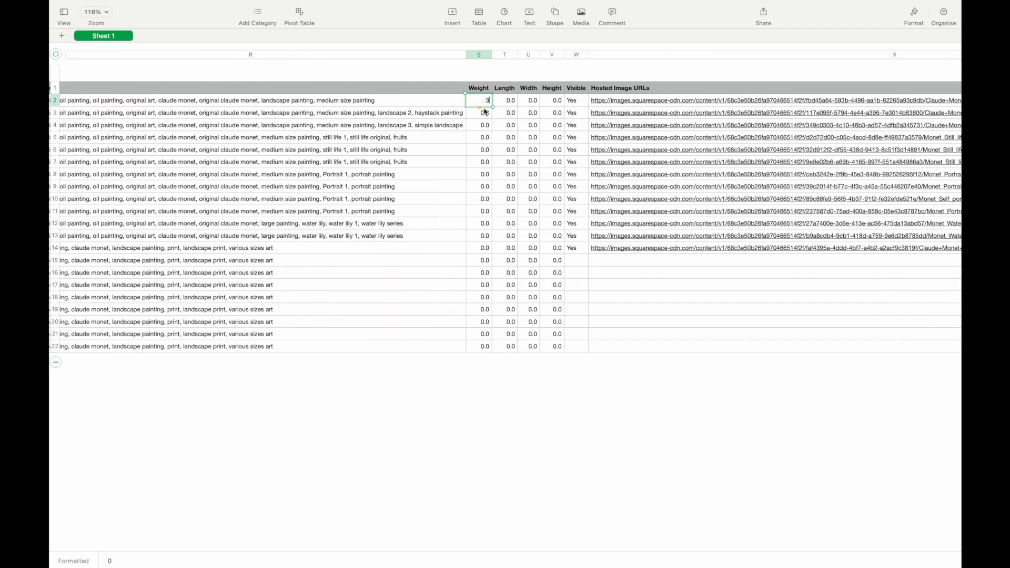
left_click_drag(480, 106, 480, 114)
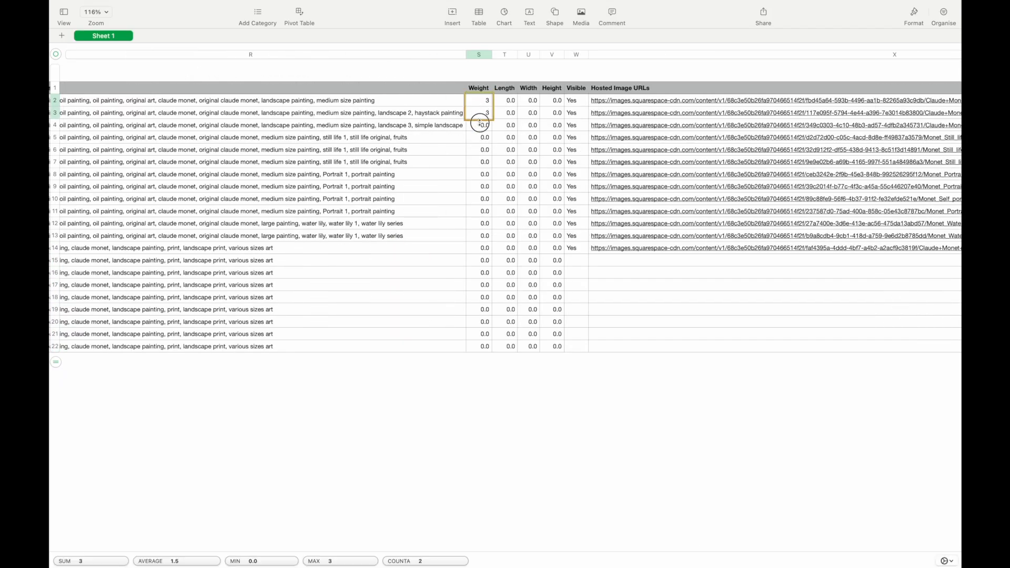
left_click(480, 125)
type("4")
key("Return")
type("4")
type("5")
Step: Enter weights for the original paintings in rows 7 to 11: 5, 5, 7, 10 and 8
left_click(484, 164)
type("5")
left_click(485, 174)
type("5")
left_click(479, 190)
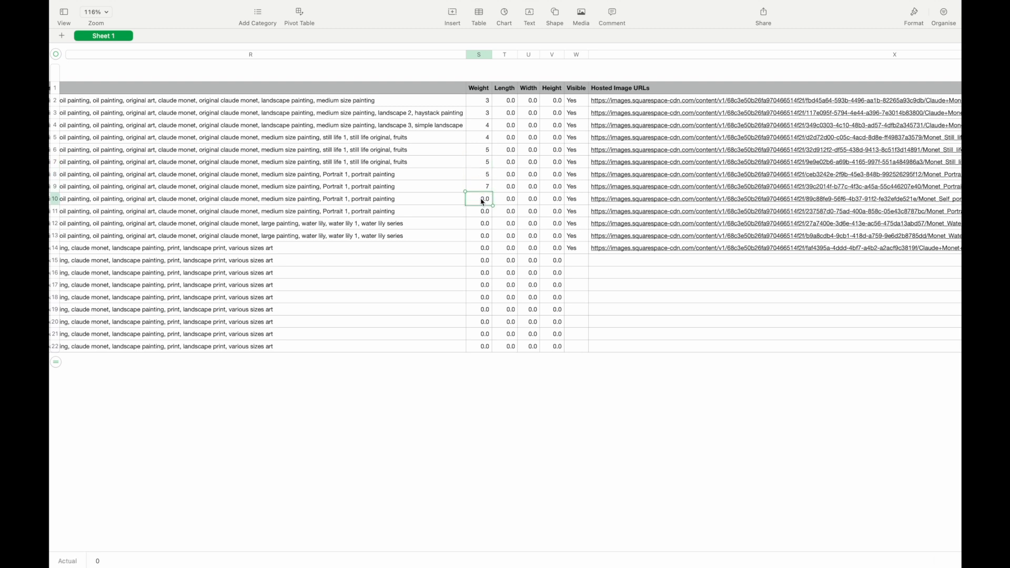
left_click(478, 212)
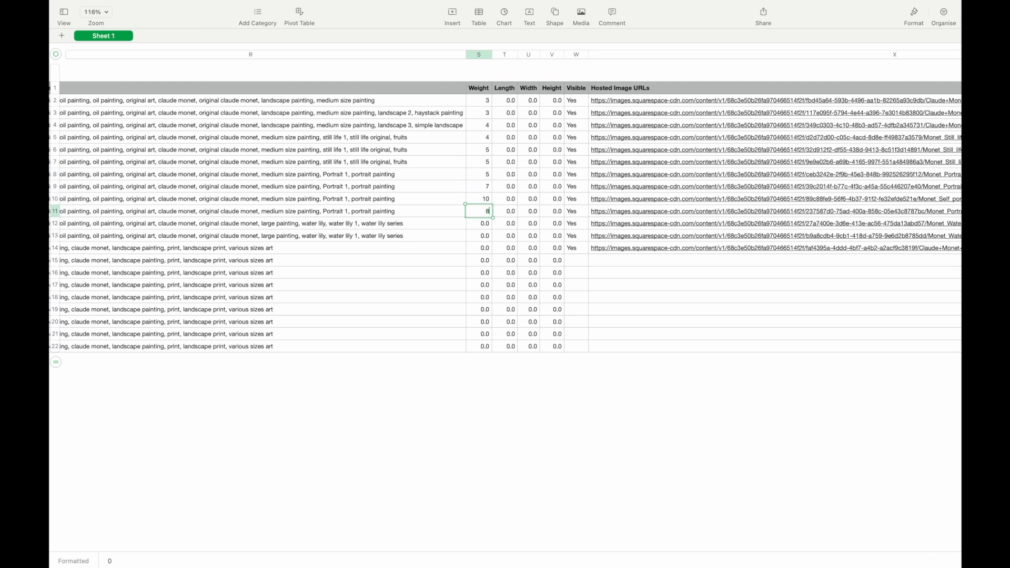
type("8")
Step: Export the edited spreadsheet as a CSV file named products_Sep-13_03-27-29PM-edited in the Website building folder
mouse_move(163, 157)
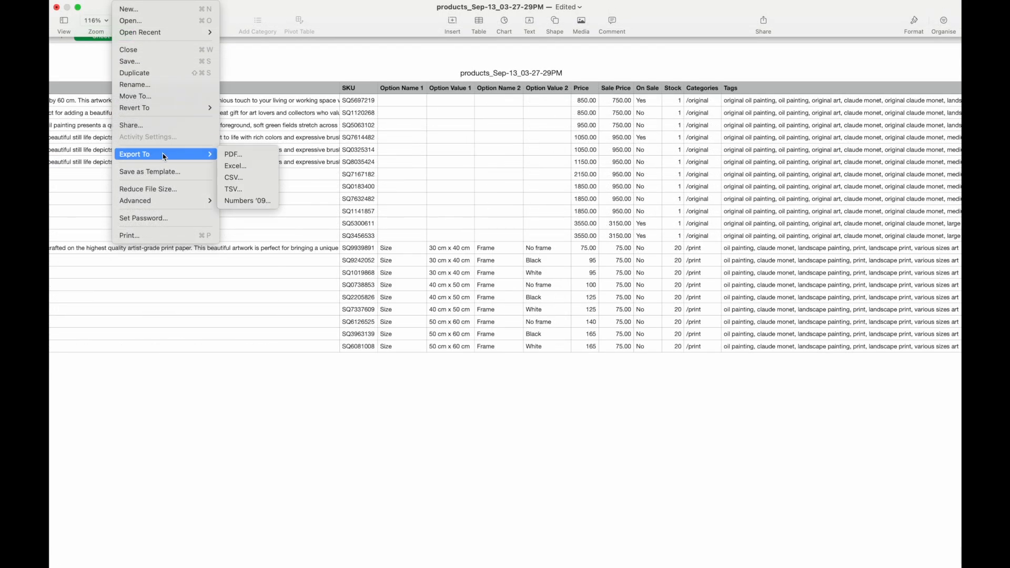
left_click(234, 178)
key("Return")
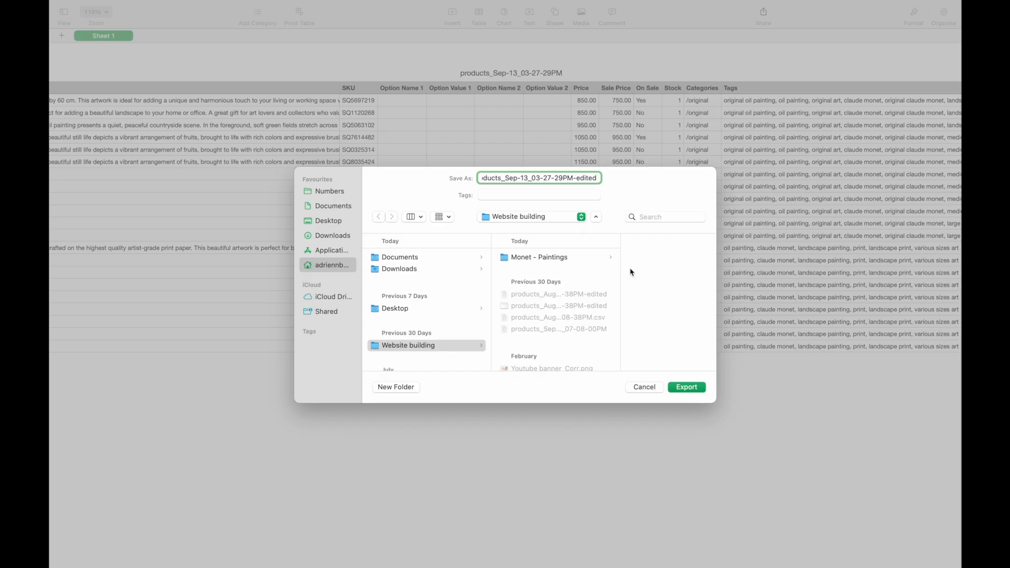
left_click(686, 387)
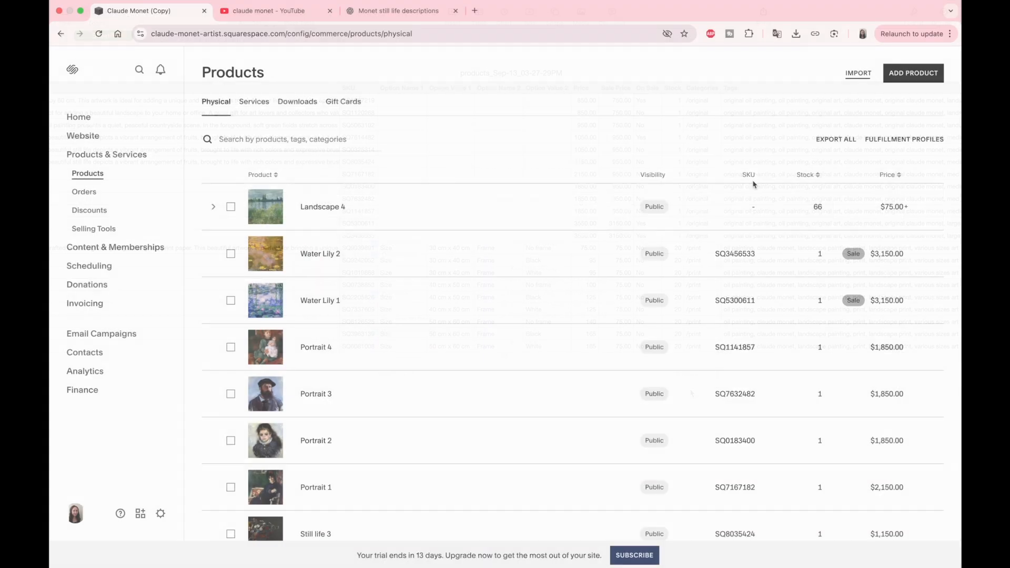
Step: Import products_Sep-13_03-27-29PM-edited.csv into the Squarespace store with Update Product Quantities enabled, and close the import summary
left_click(865, 74)
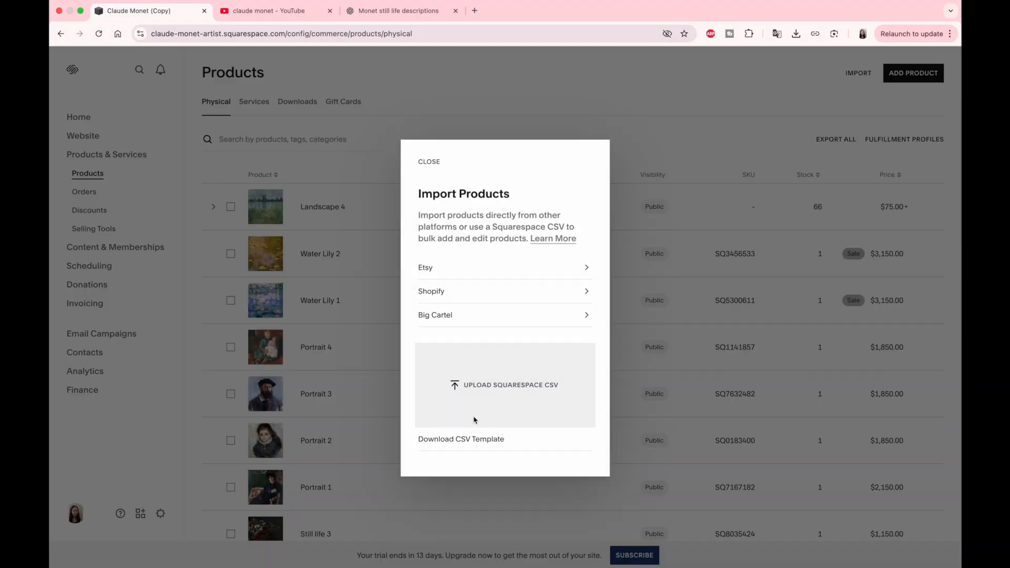
left_click(483, 387)
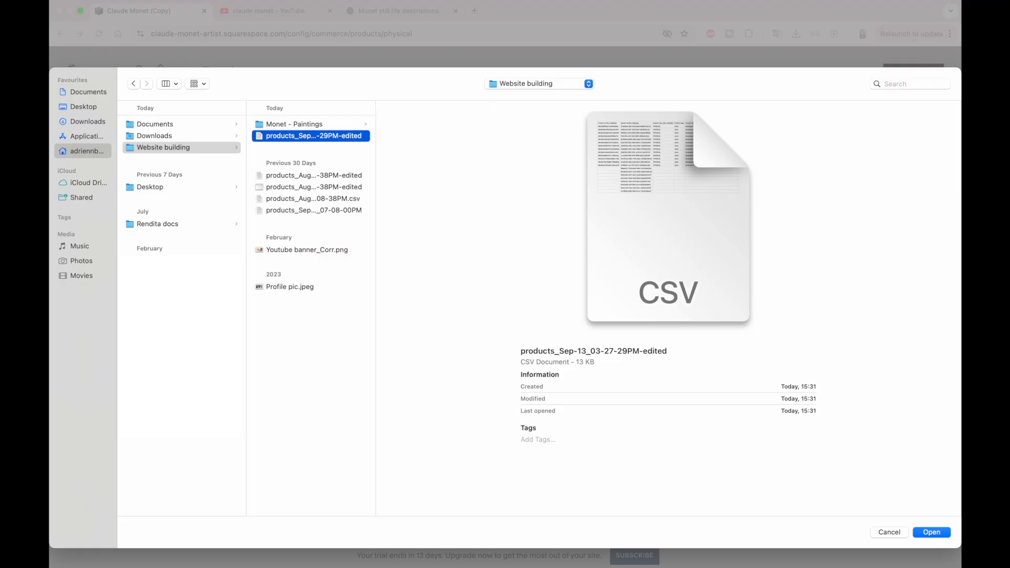
left_click(939, 536)
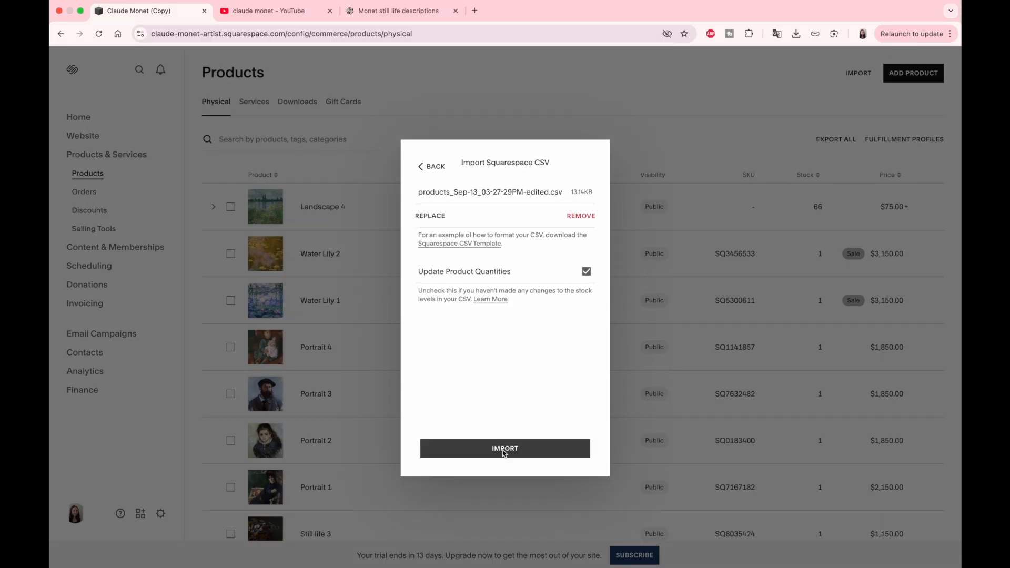
left_click(503, 450)
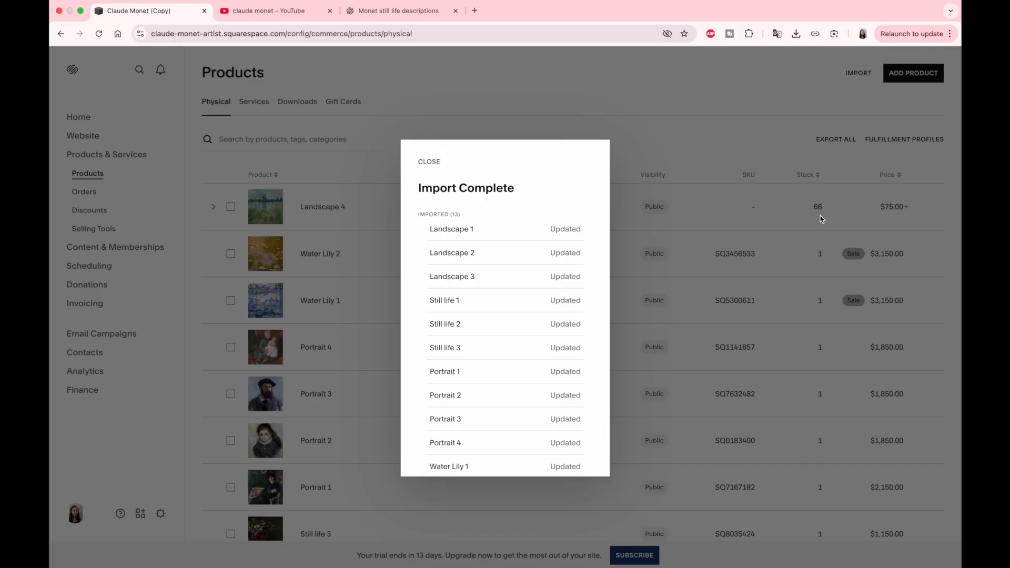
left_click(434, 164)
Step: Expand Landscape 4 in the product list and review the stock and price of its variants
left_click(213, 206)
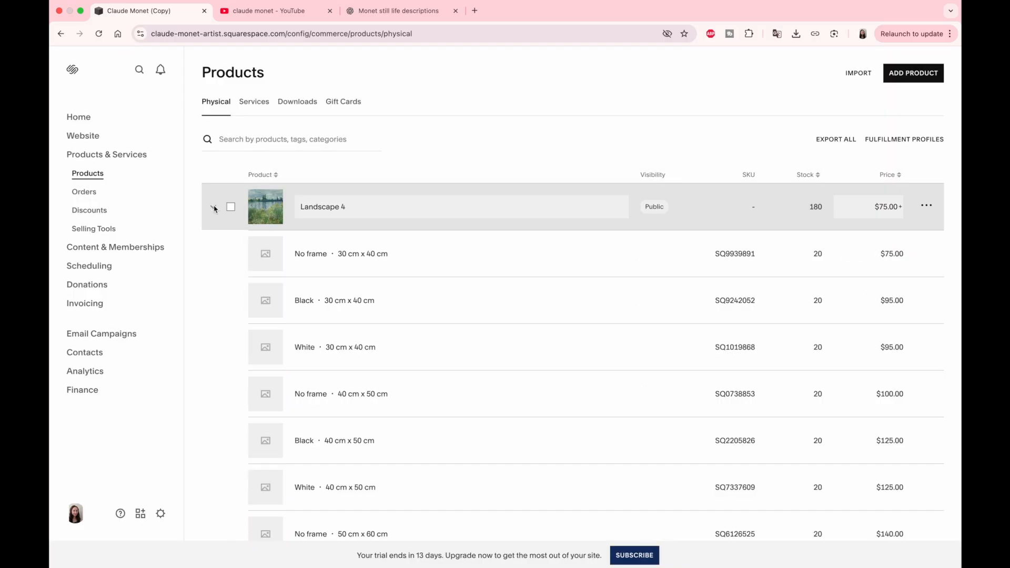
scroll(334, 179, "down", 1)
scroll(334, 179, "down", 1)
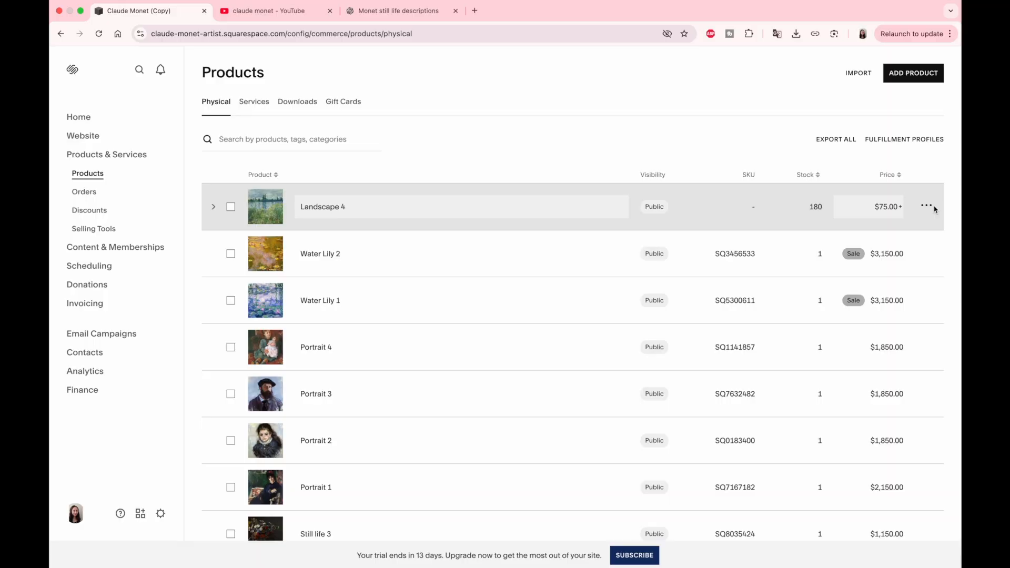
Step: Preview the Landscape 4 product page and examine its title, price and description
left_click(933, 209)
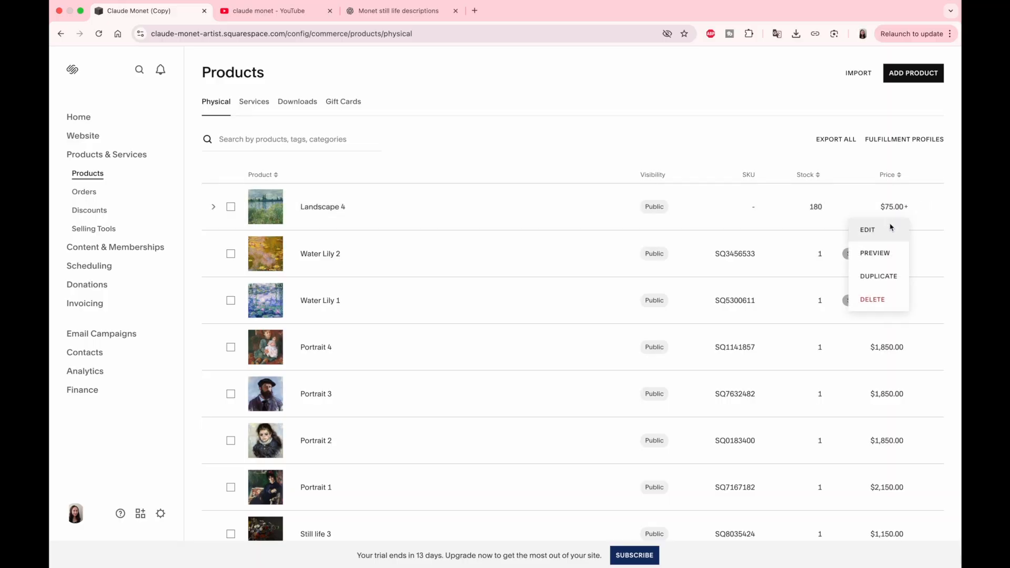
left_click(886, 257)
left_click_drag(694, 157, 615, 151)
left_click(737, 177)
scroll(782, 331, "up", 2)
Step: Choose the 30 cm x 40 cm Black variant in the preview, check its price, and switch the size to 40 cm x 50 cm
left_click(763, 335)
left_click(686, 348)
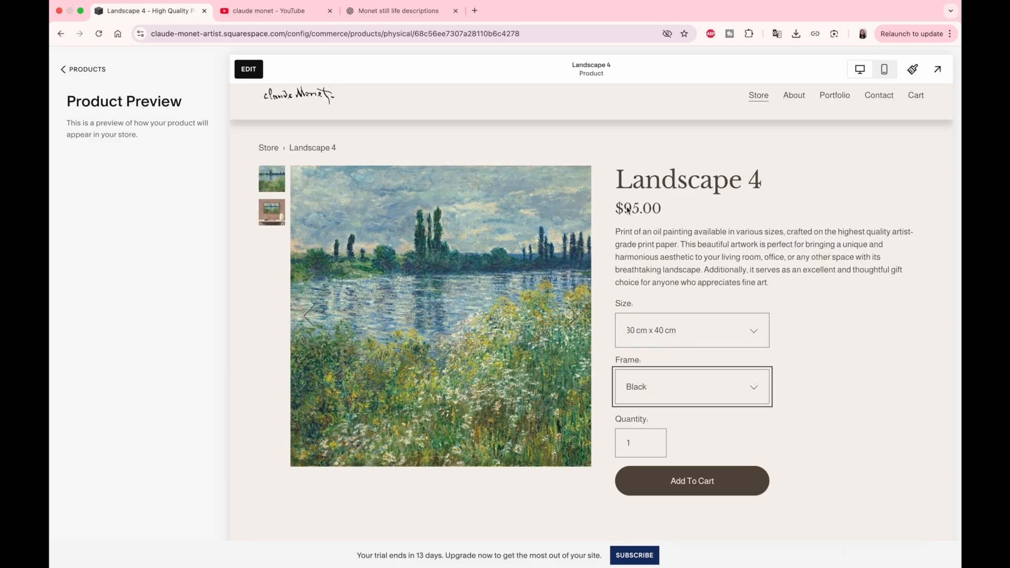
left_click_drag(616, 209, 656, 216)
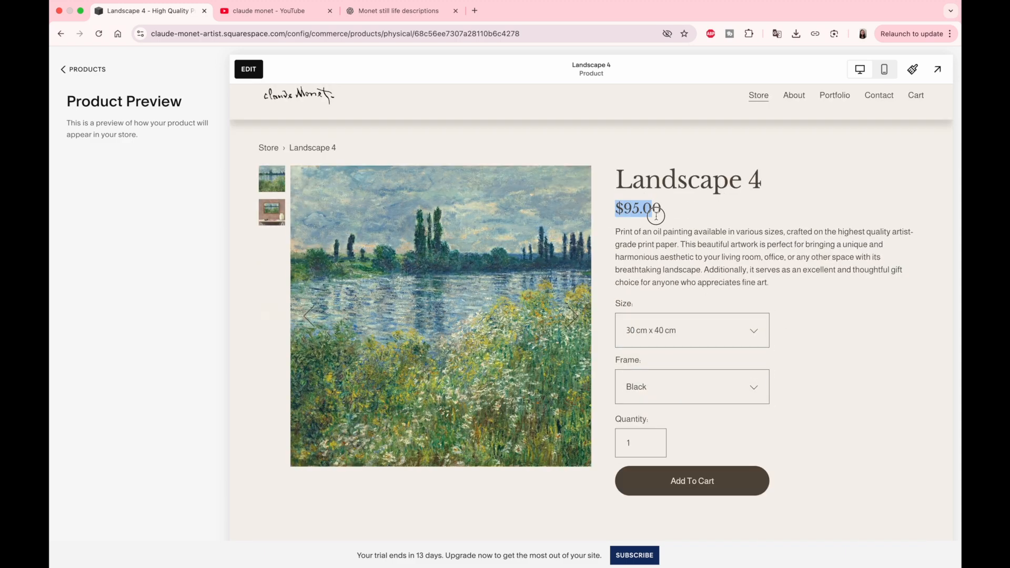
left_click(668, 329)
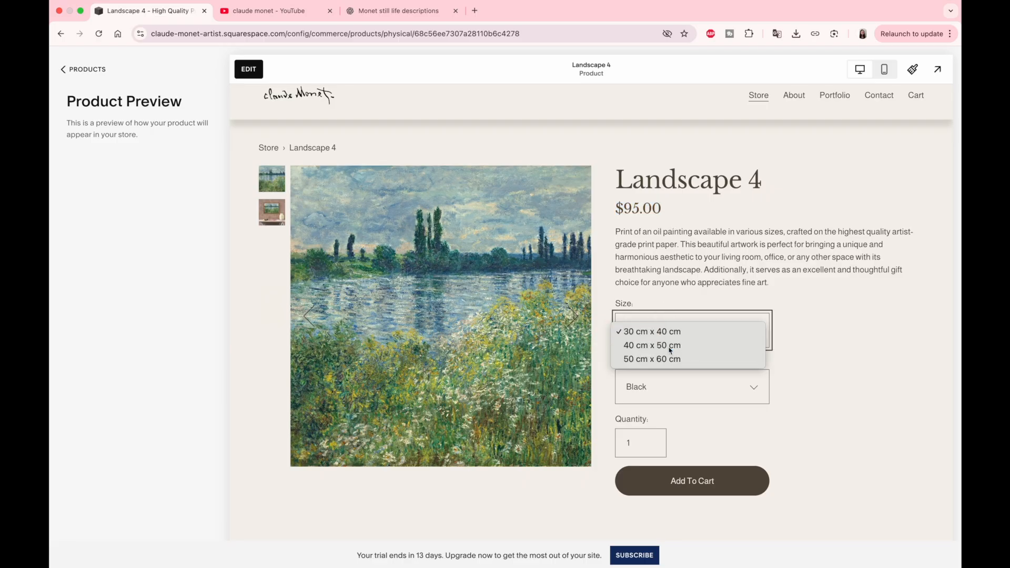
left_click(669, 347)
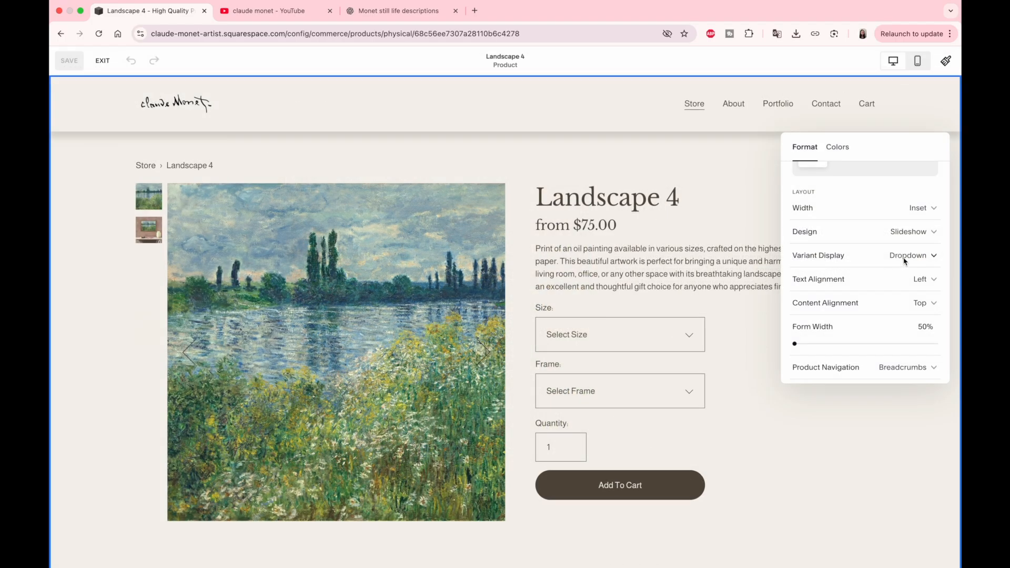
Step: Try setting the Variant Display of the Landscape 4 product section to Button
left_click(904, 258)
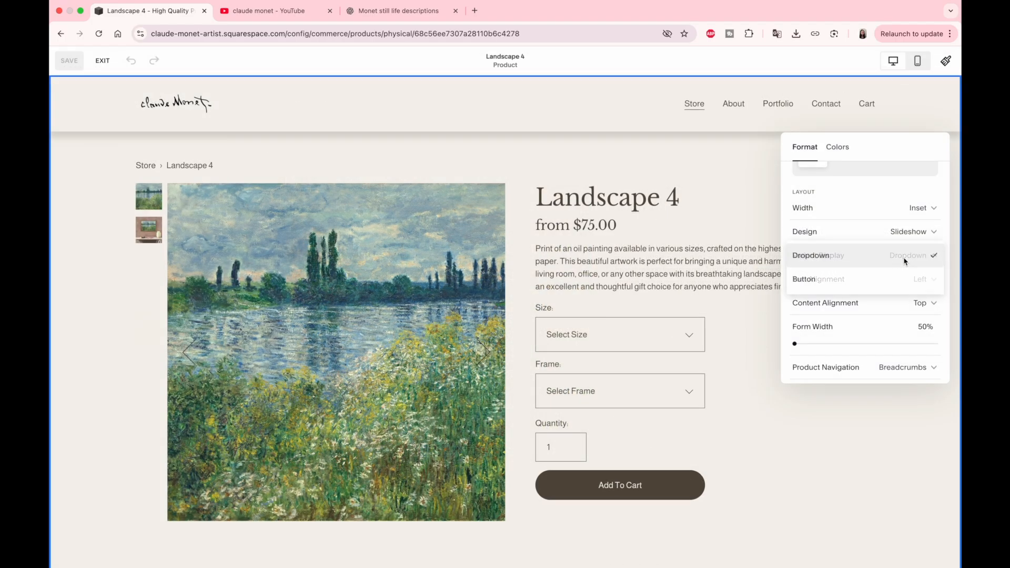
left_click(836, 283)
left_click(686, 338)
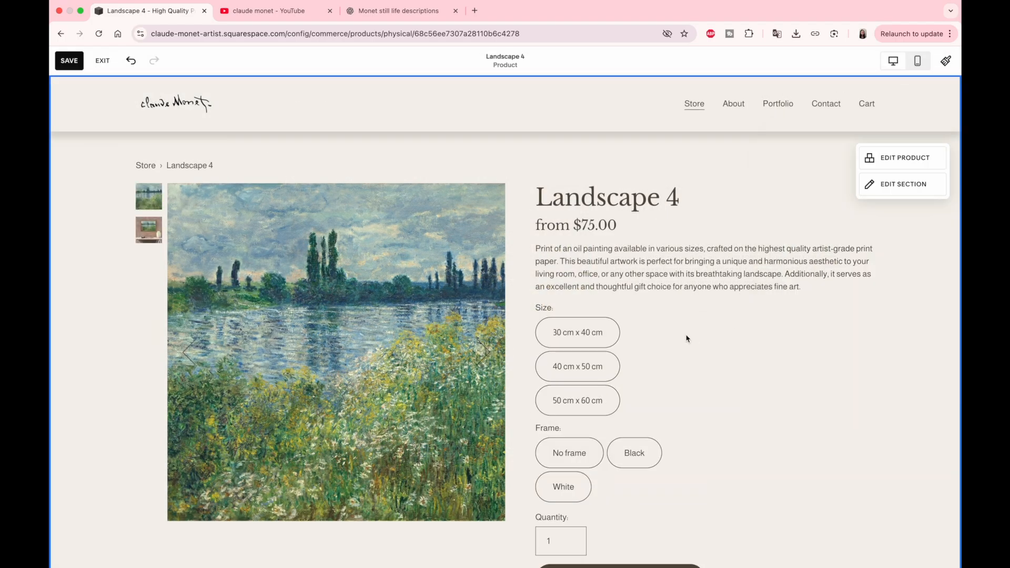
Step: Test the variant buttons by choosing 30 cm x 40 cm with No frame and 40 cm x 50 cm with Black
scroll(686, 338, "down", 2)
left_click(602, 287)
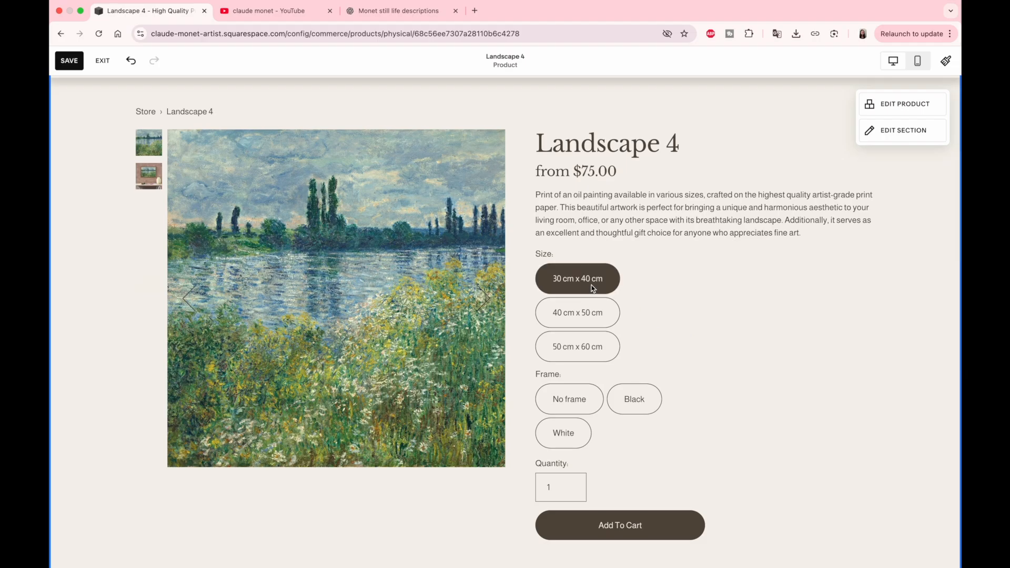
left_click(579, 404)
left_click(583, 314)
left_click(641, 408)
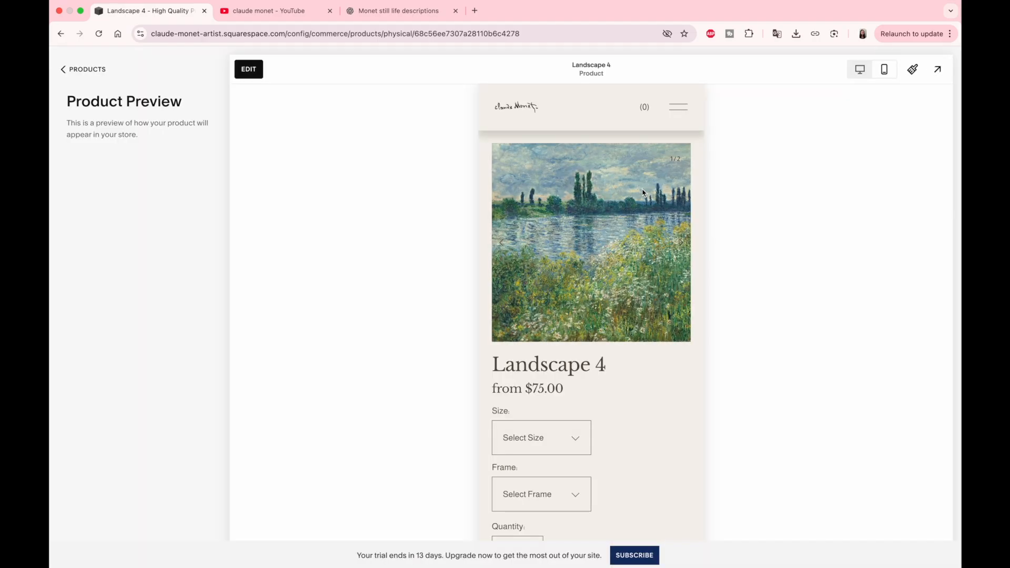
Step: Examine the full Landscape 4 product page in the mobile preview
scroll(643, 192, "down", 3)
scroll(643, 192, "down", 3)
scroll(626, 273, "up", 4)
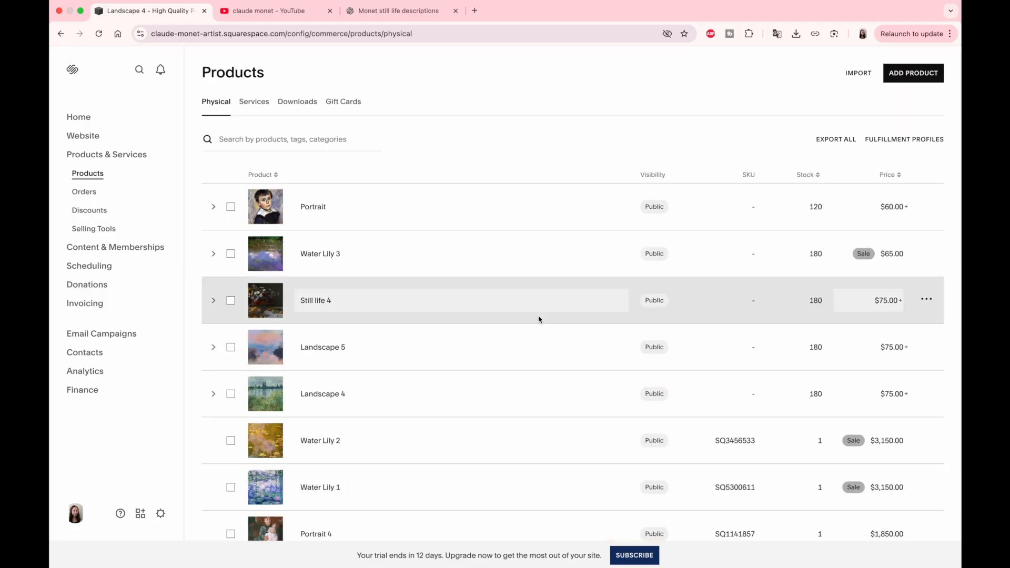
Step: Open the Store page from the website's main navigation pages
left_click(76, 139)
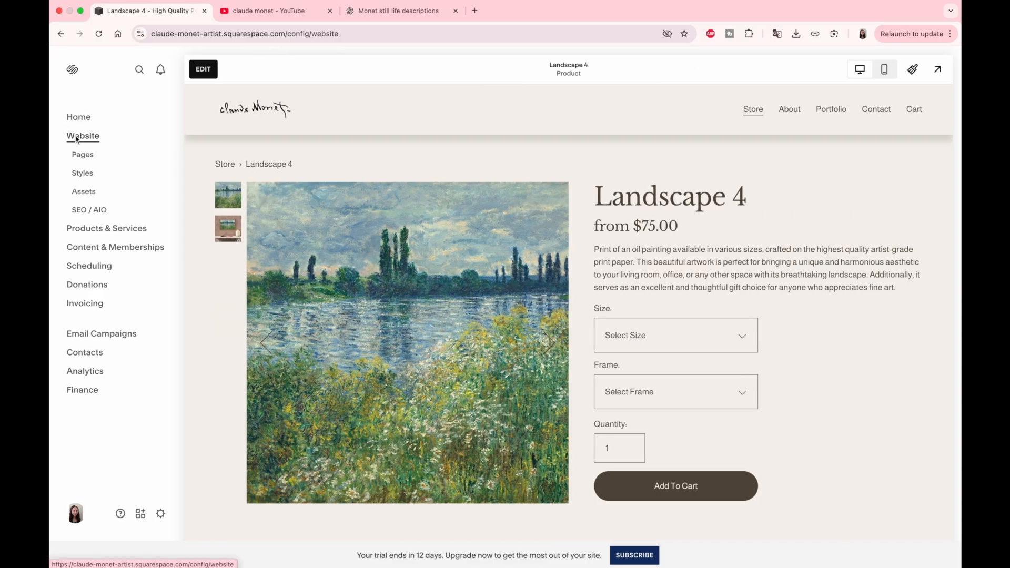
left_click(84, 155)
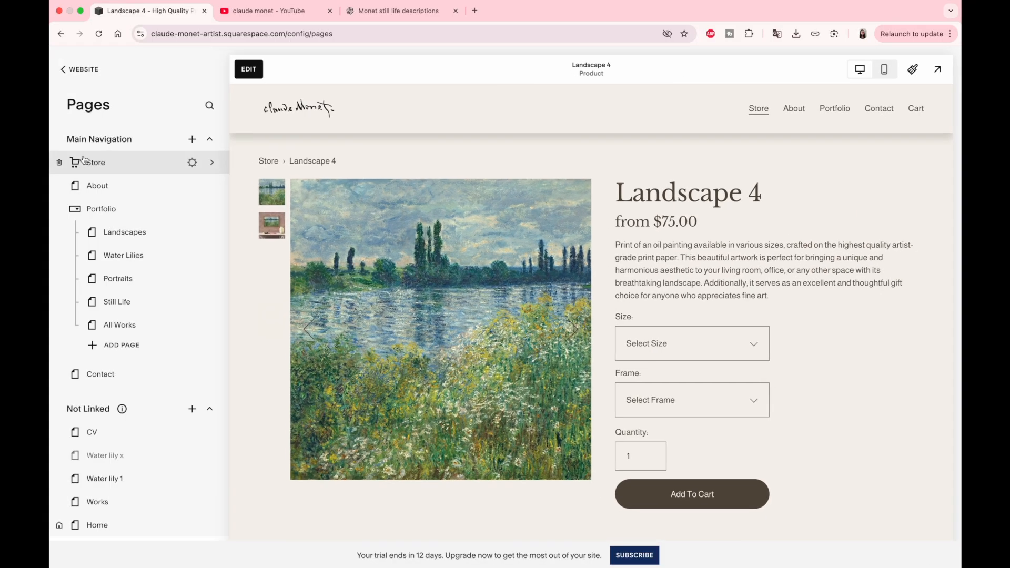
left_click(96, 163)
Step: Look through the product listings on the Store page in desktop and mobile view
scroll(349, 219, "down", 5)
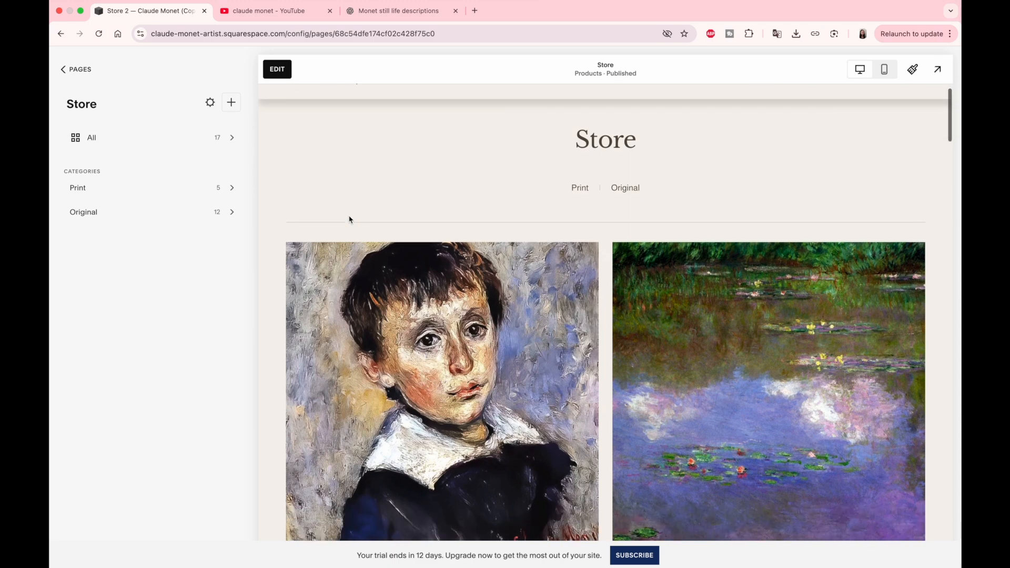
scroll(349, 219, "down", 4)
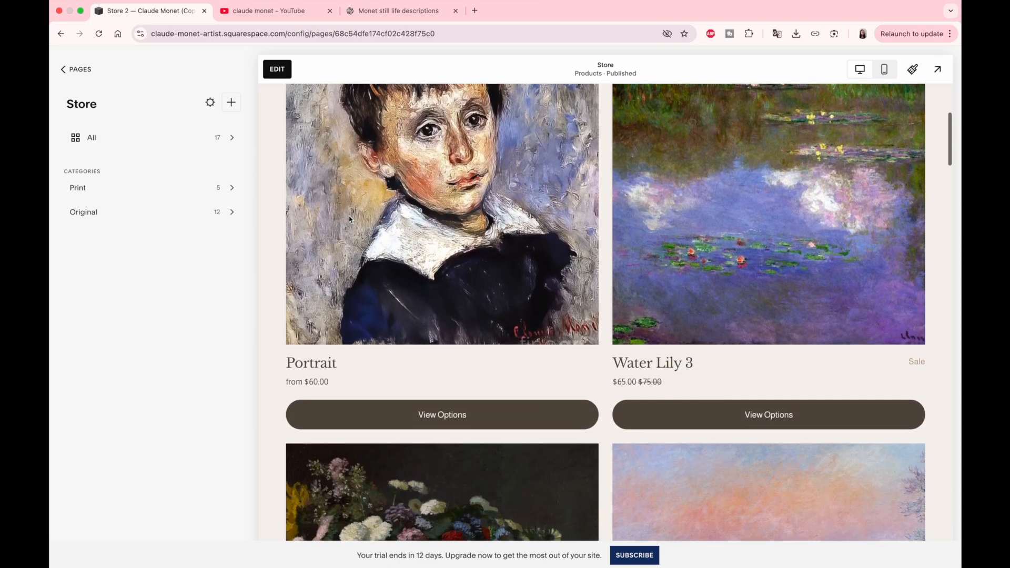
scroll(349, 219, "down", 5)
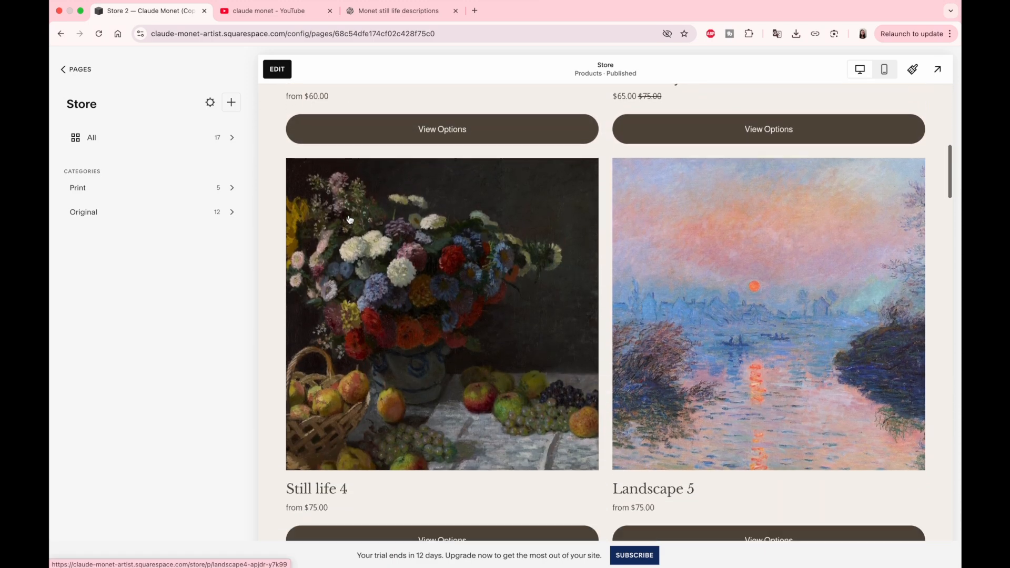
scroll(349, 219, "up", 9)
scroll(349, 219, "down", 8)
scroll(350, 218, "down", 4)
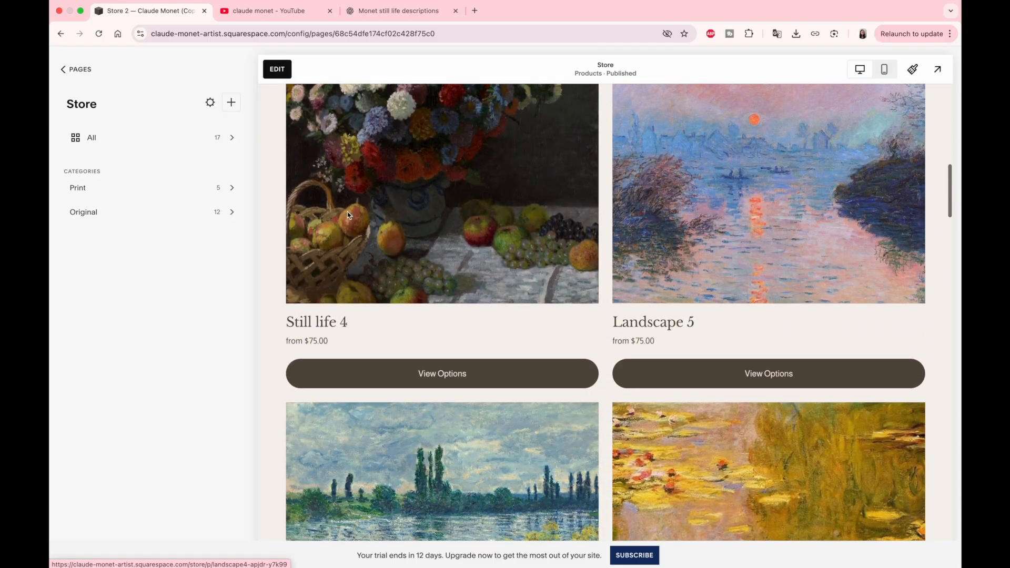
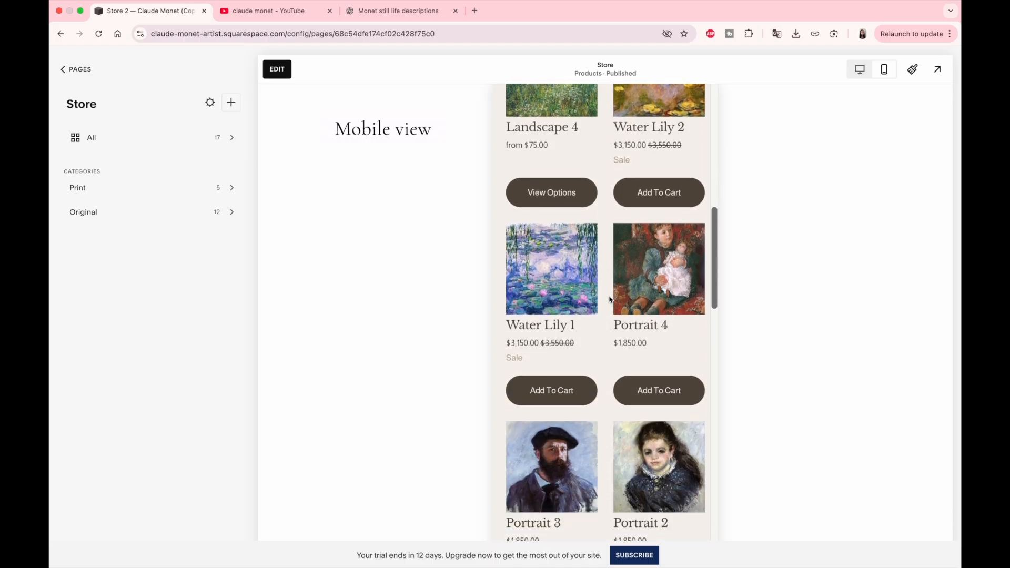
scroll(609, 299, "up", 10)
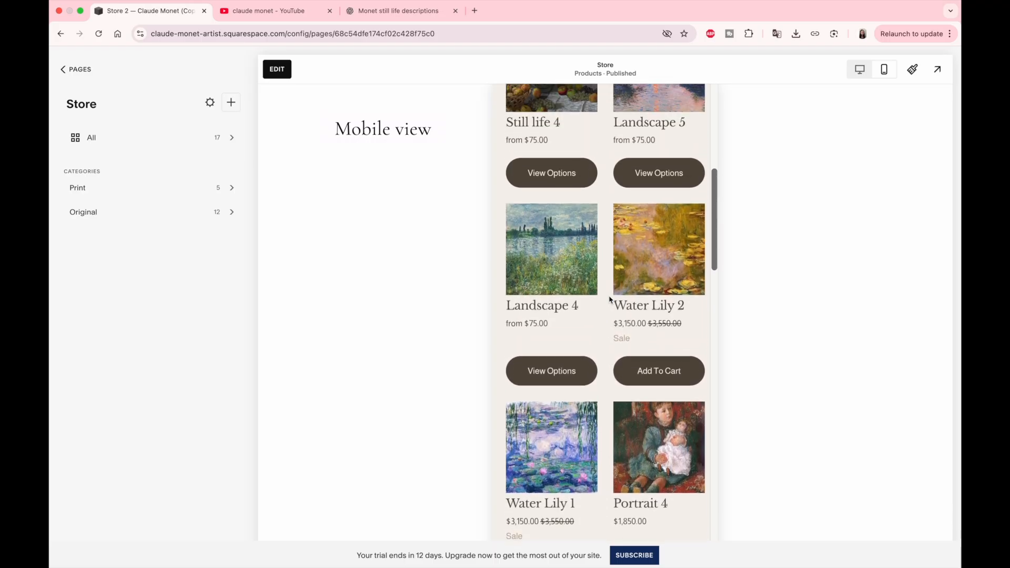
Step: Return the Store page preview to desktop view and open the list of all products
scroll(609, 299, "up", 3)
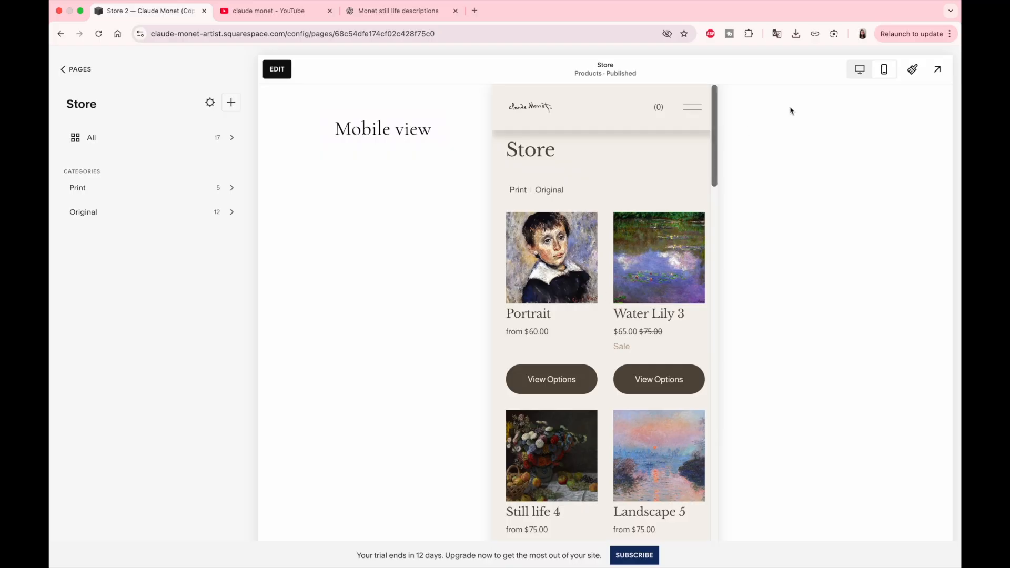
left_click(860, 70)
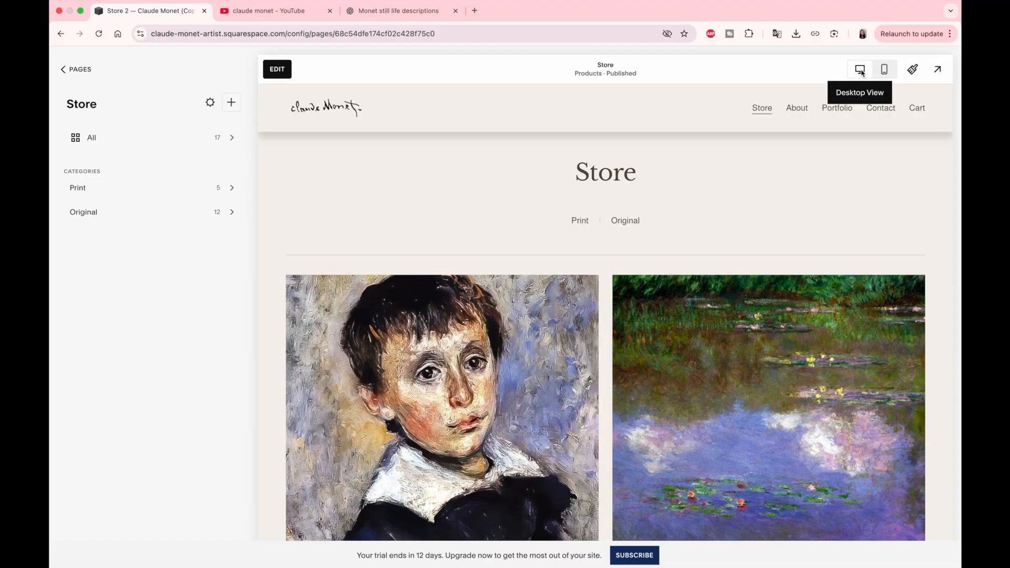
left_click(124, 140)
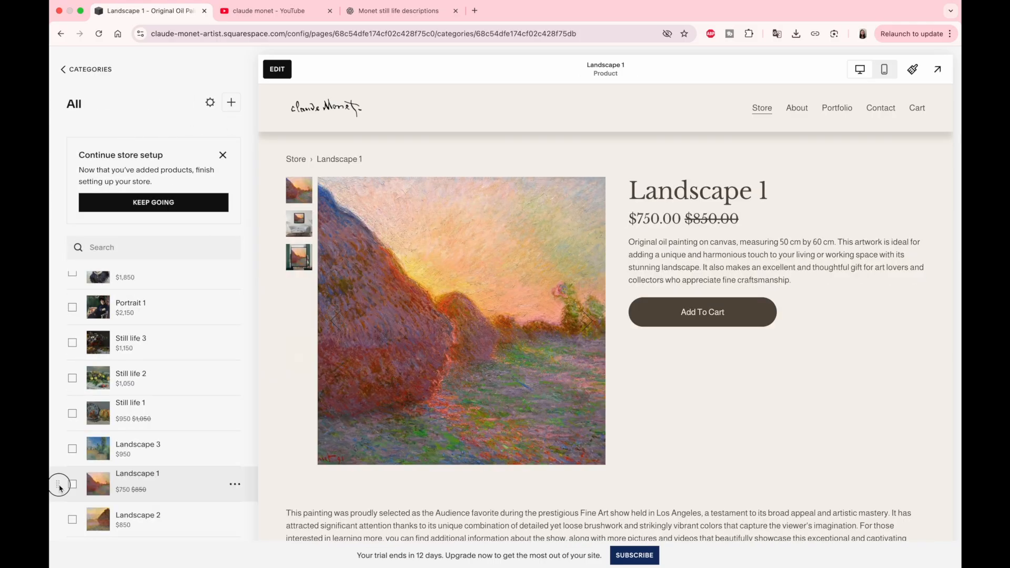
Step: Reorder all products so Landscape 1 to 3 and Still life 1 to 3 come first, and check the order on the Store page
left_click_drag(61, 485, 70, 268)
left_click_drag(68, 463, 84, 323)
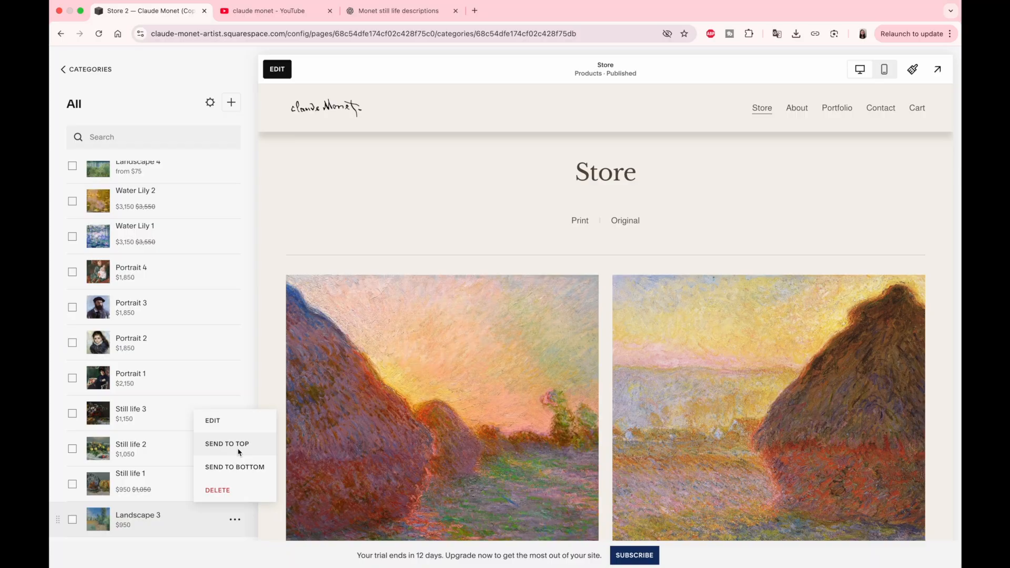
left_click(238, 445)
scroll(408, 167, "down", 5)
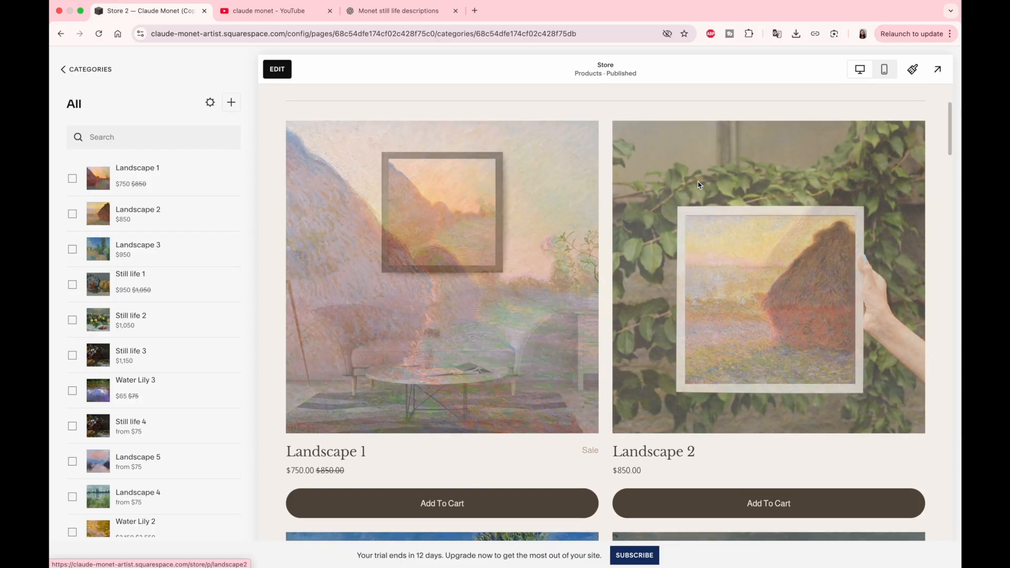
scroll(603, 118, "down", 5)
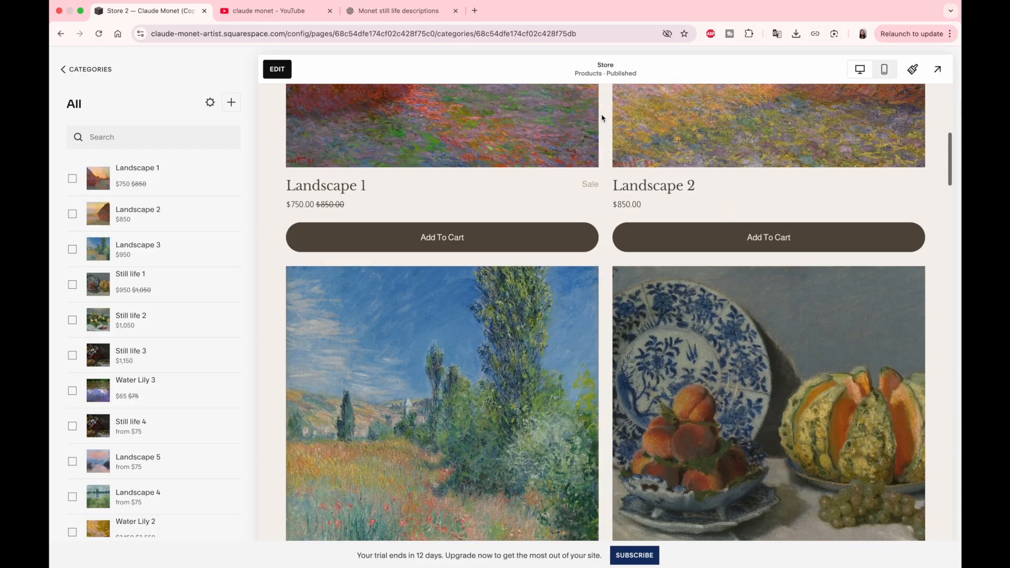
scroll(603, 118, "down", 5)
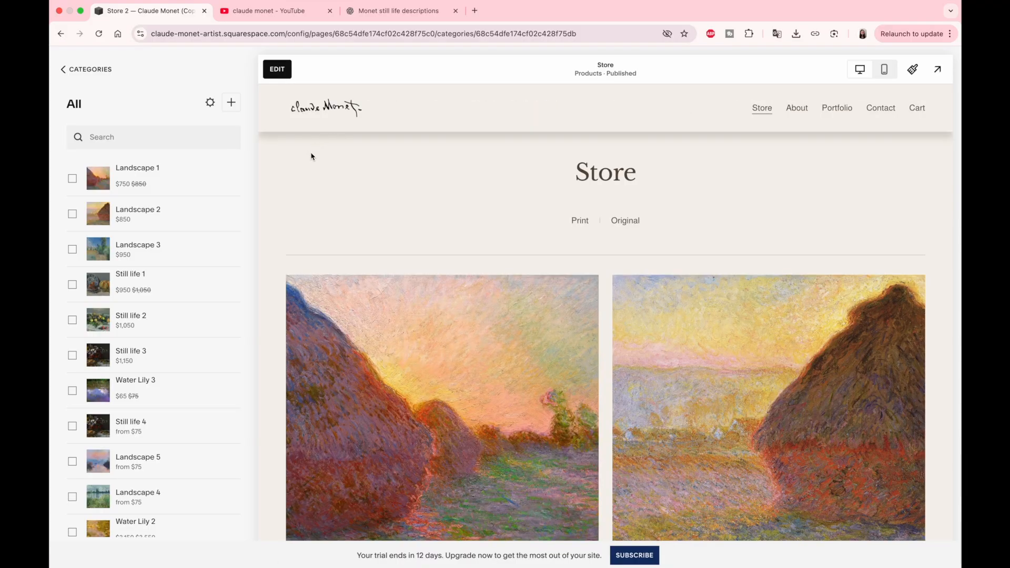
Step: Edit the Store page's product section to use Inset width and 3 columns
left_click(276, 70)
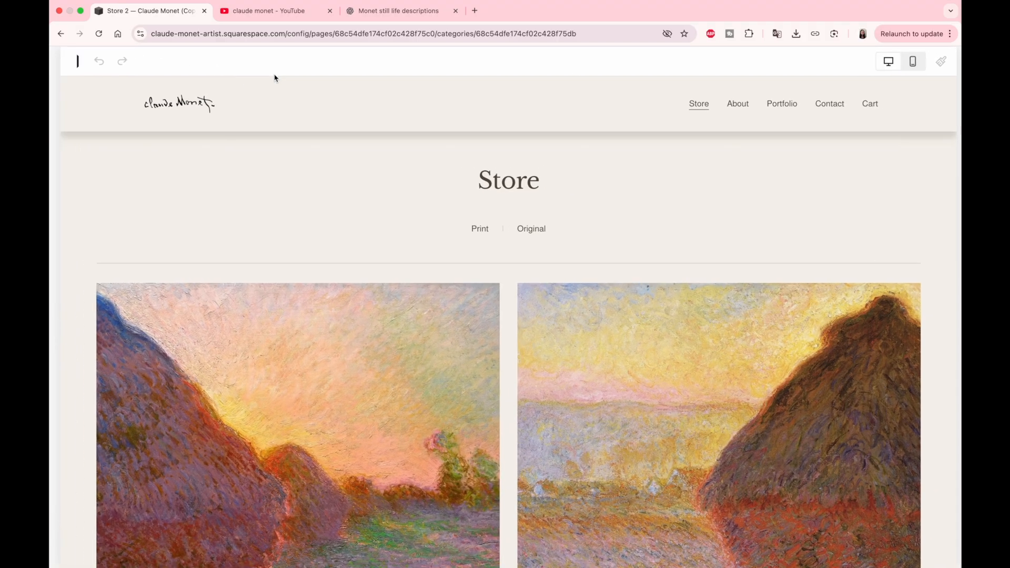
left_click(887, 154)
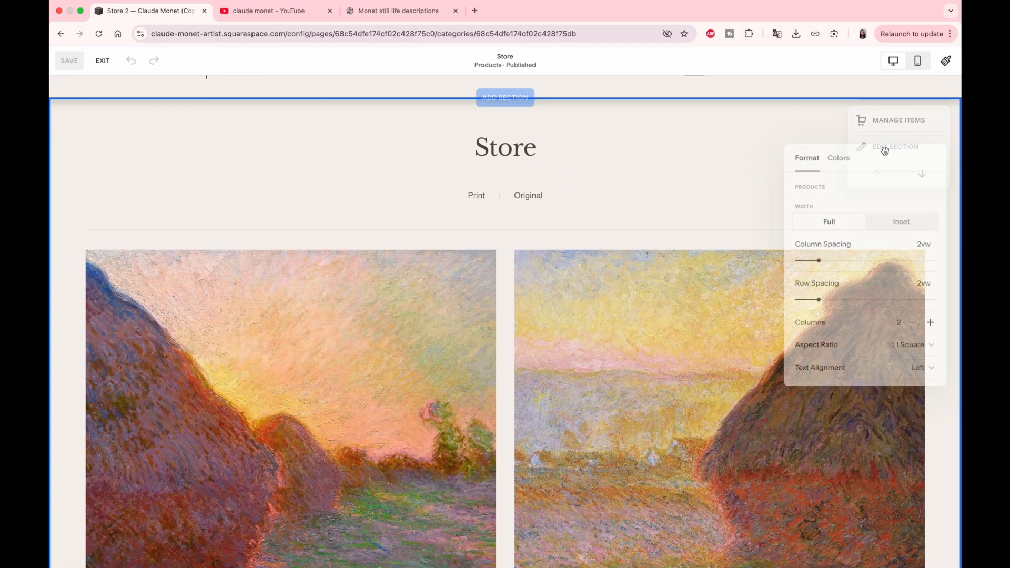
left_click(905, 222)
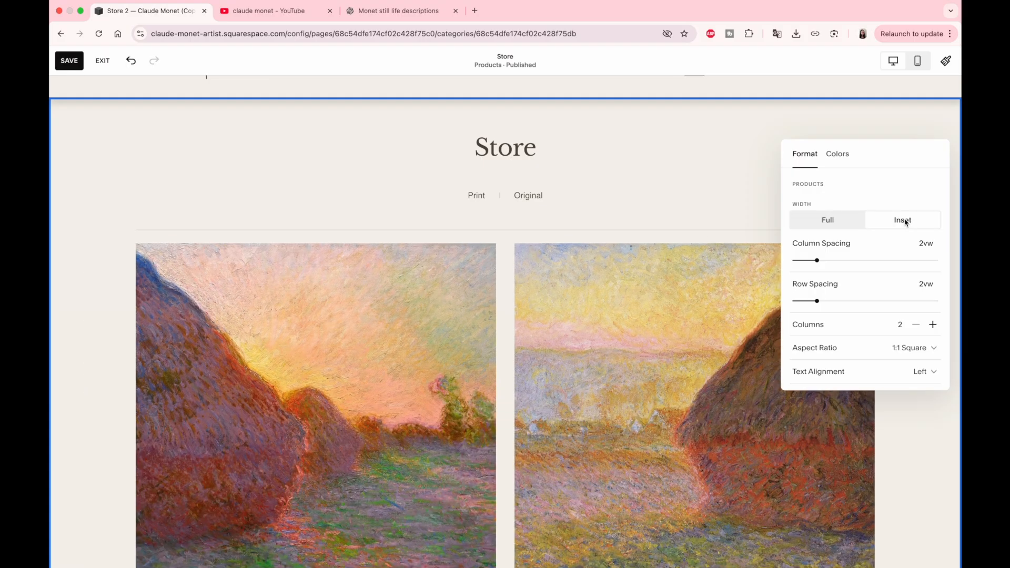
left_click(933, 325)
left_click(934, 325)
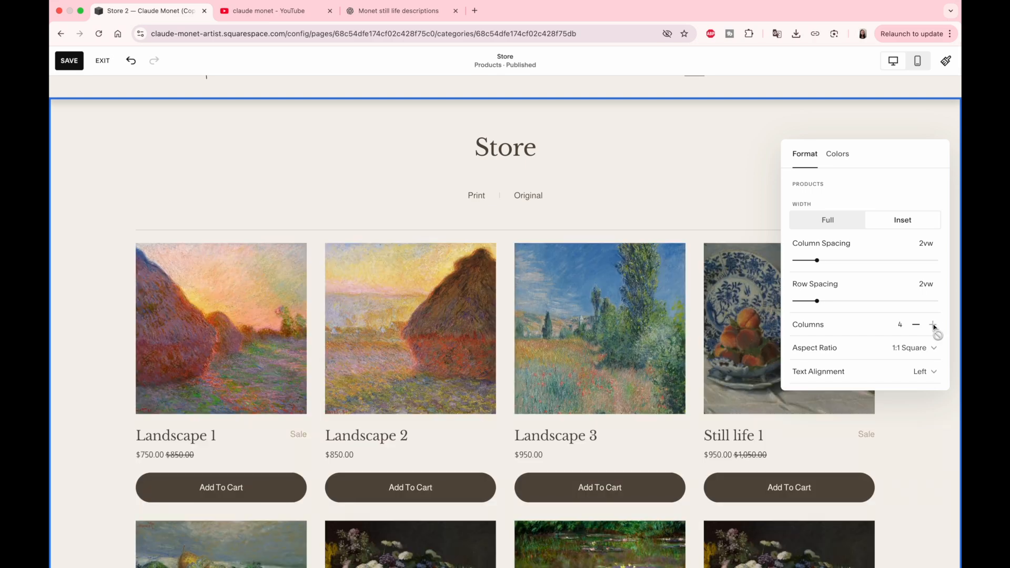
left_click(915, 325)
Step: Try the 3:2 Standard and 2:3 Standard (Vertical) image aspect ratios, and return to 1:1 Square
scroll(886, 221, "down", 4)
left_click(889, 246)
left_click(897, 266)
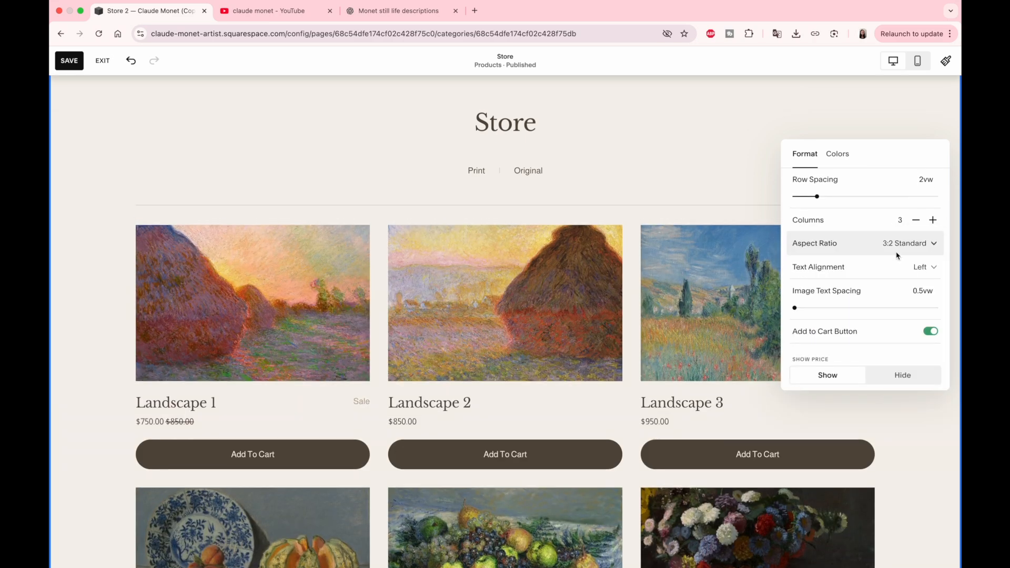
left_click(898, 254)
left_click(888, 273)
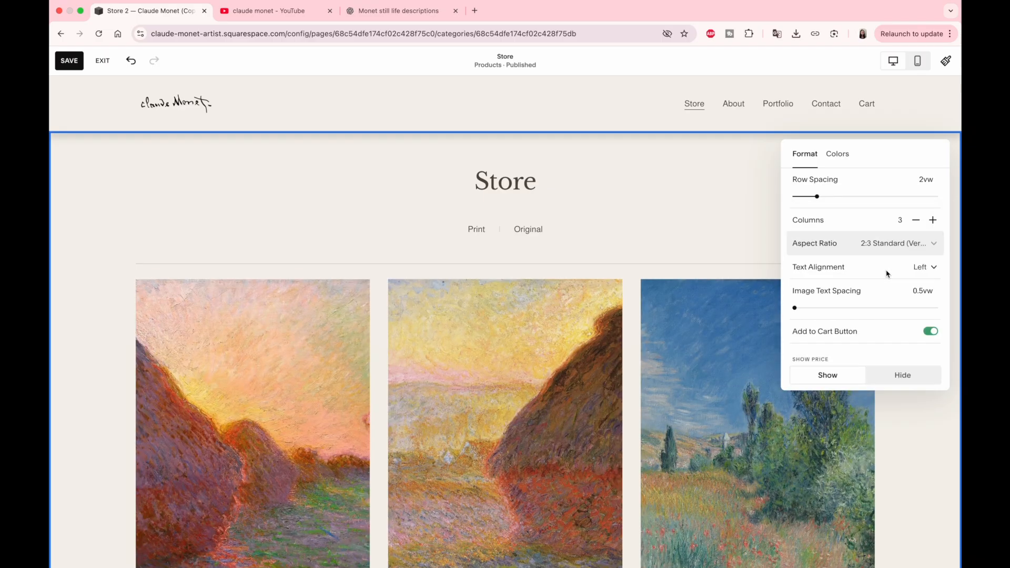
scroll(658, 146, "down", 3)
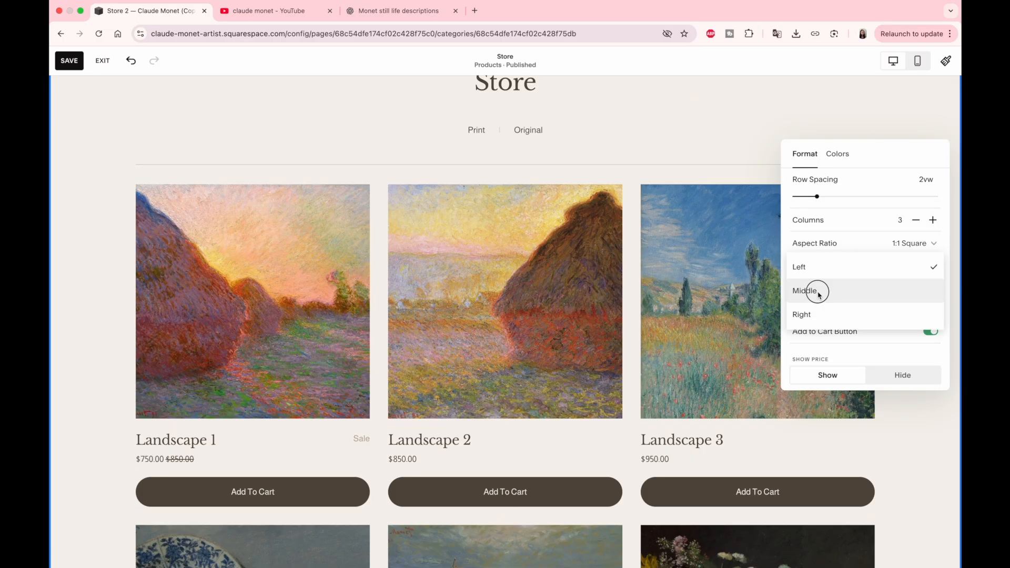
Step: Try Middle and Right text alignment for the product listings, and return to Left
left_click(818, 292)
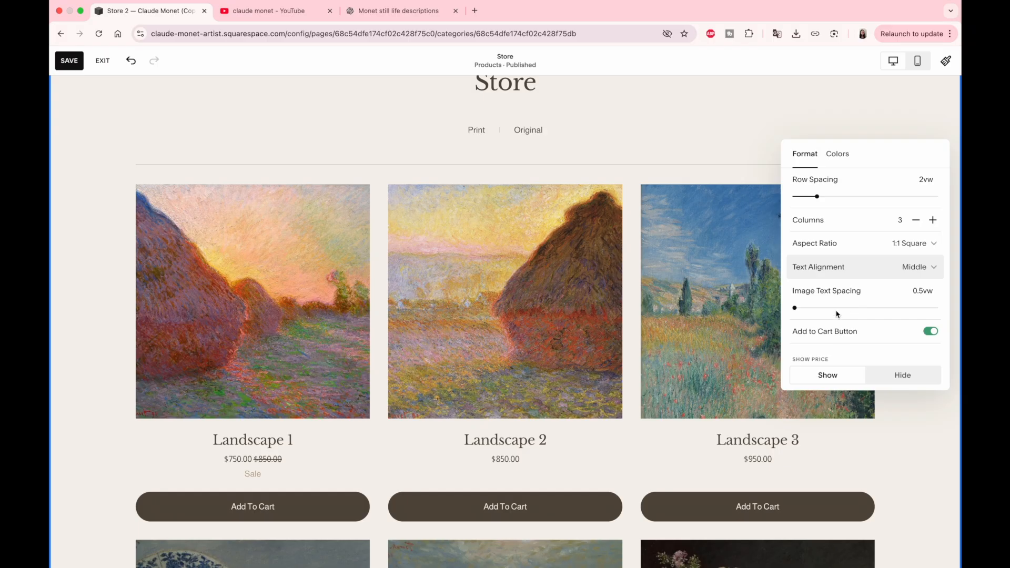
left_click(825, 270)
left_click(827, 292)
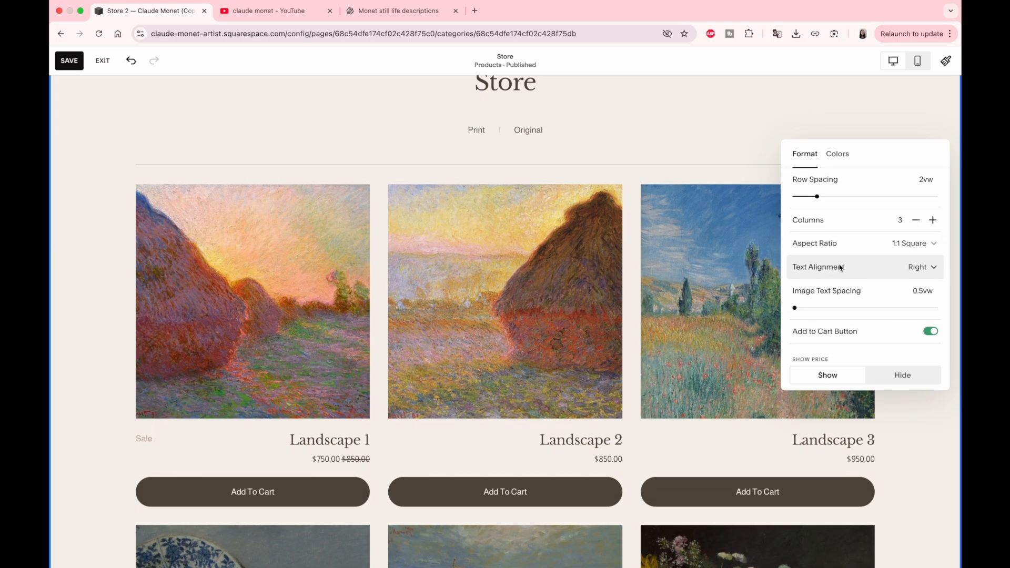
left_click(840, 267)
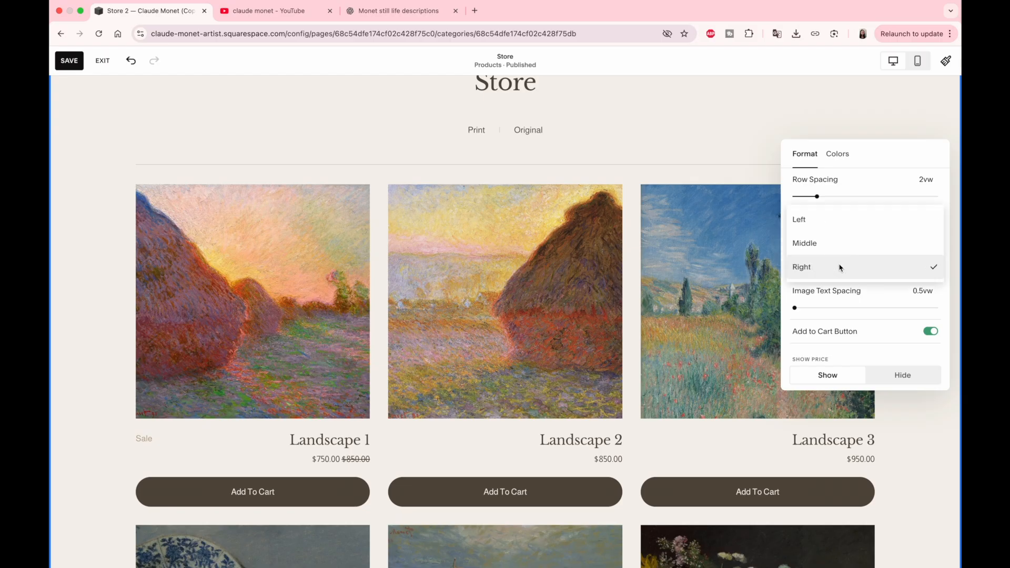
left_click(822, 221)
Step: Try hiding the Add to Cart buttons and the prices in the product grid, and show both again
scroll(818, 246, "down", 2)
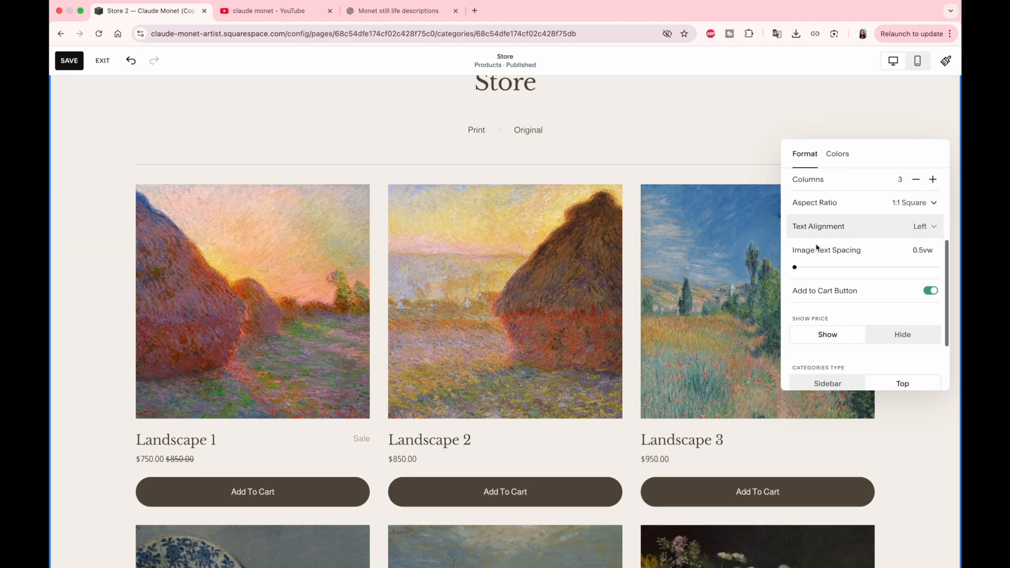
scroll(817, 247, "down", 2)
left_click(931, 234)
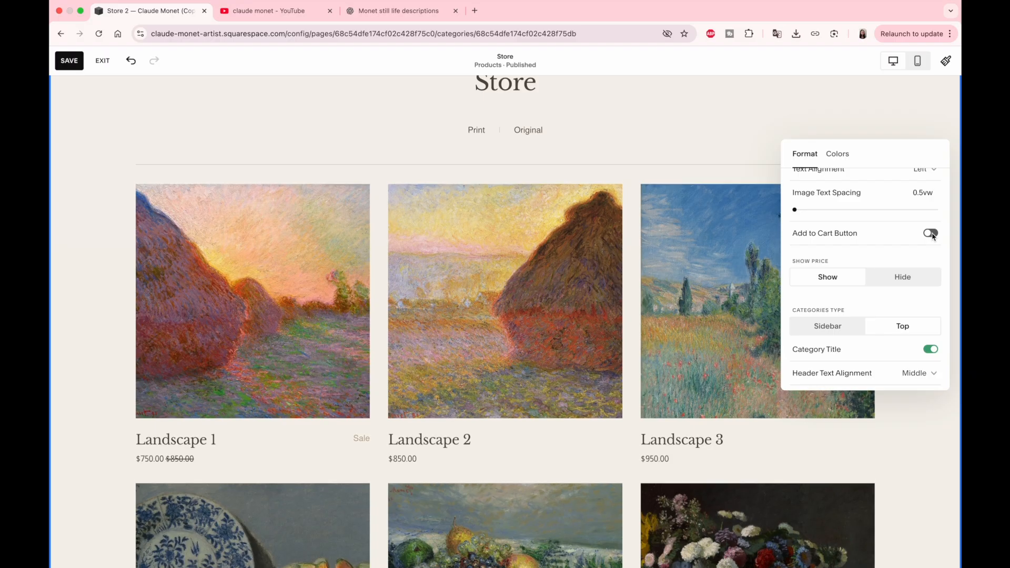
scroll(932, 235, "down", 1)
left_click(899, 249)
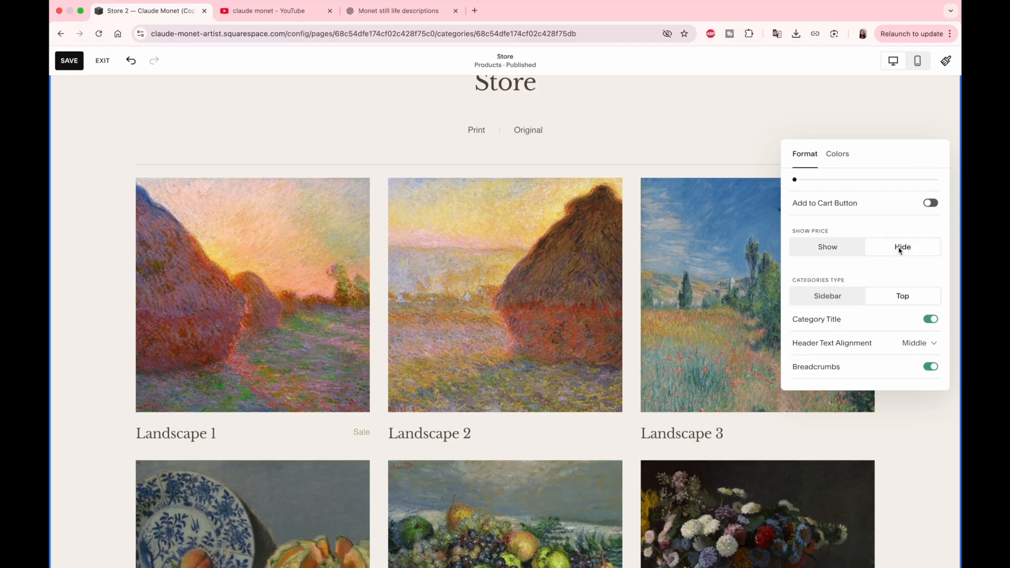
left_click(830, 251)
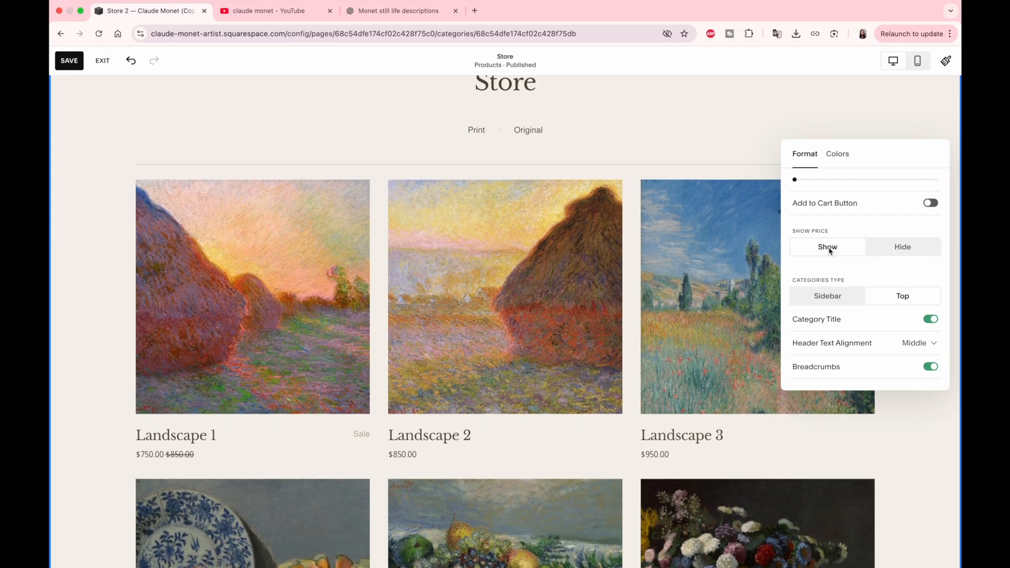
left_click(930, 204)
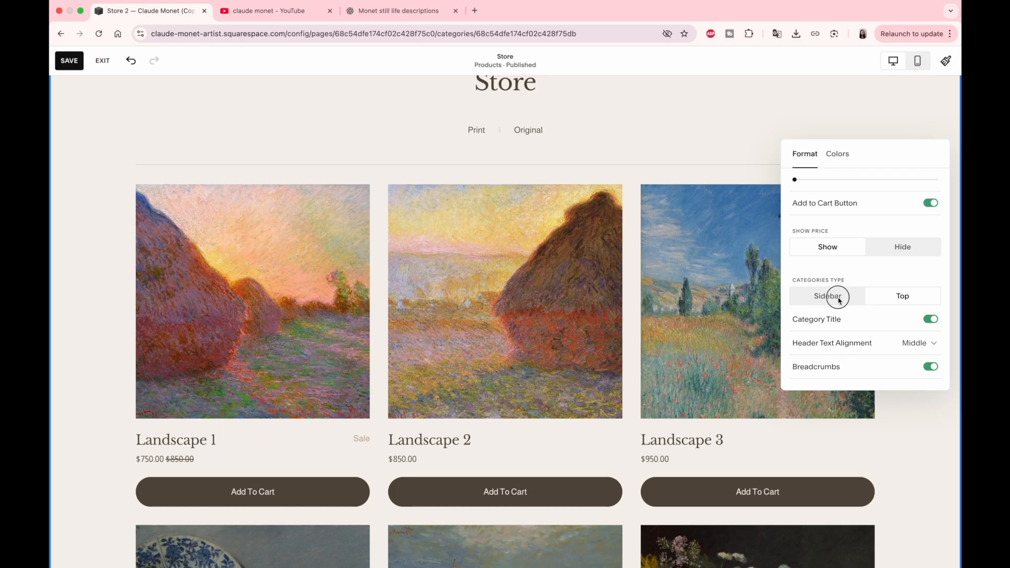
Step: Try the Sidebar category layout and a hidden category title, restoring the Top layout and the title
left_click(839, 299)
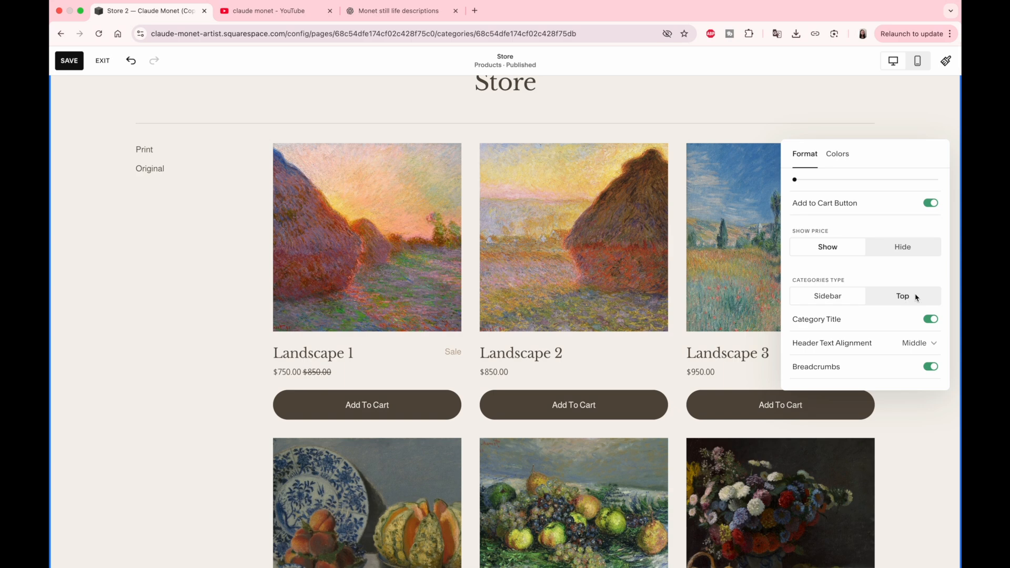
left_click(916, 297)
left_click(937, 320)
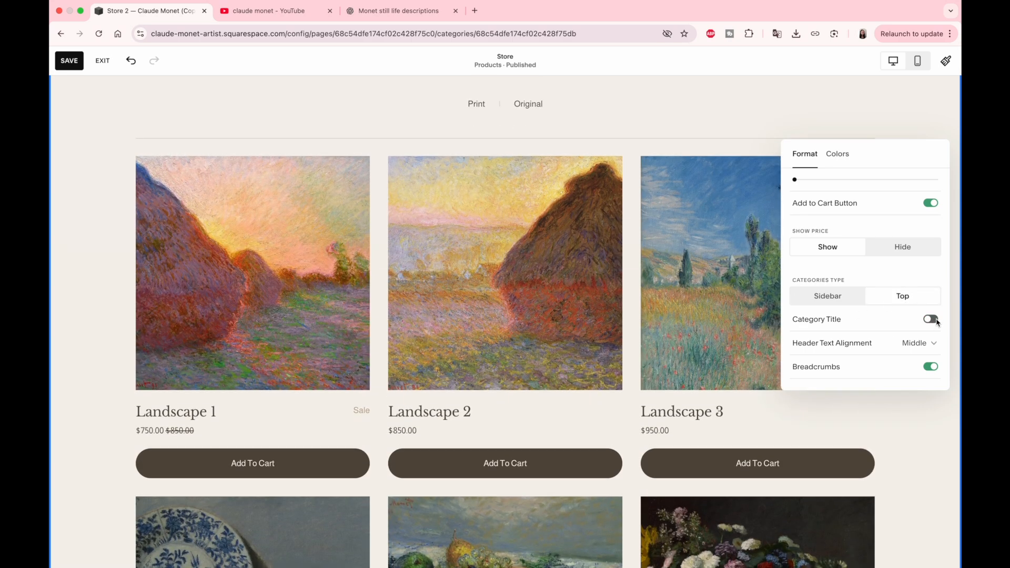
left_click(935, 321)
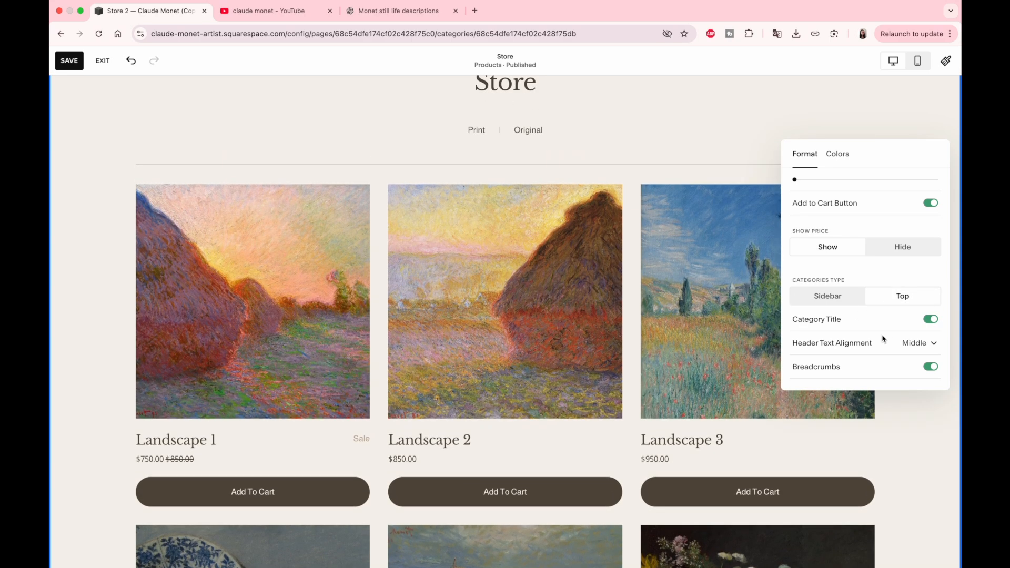
Step: Try other header text alignments, including Left, and return the header to Middle
left_click(916, 348)
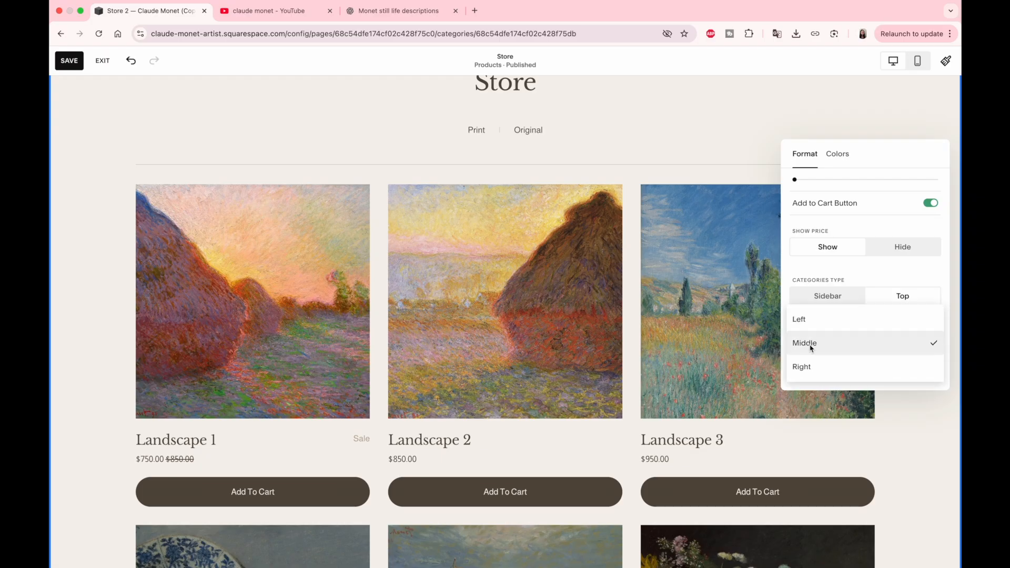
left_click(807, 322)
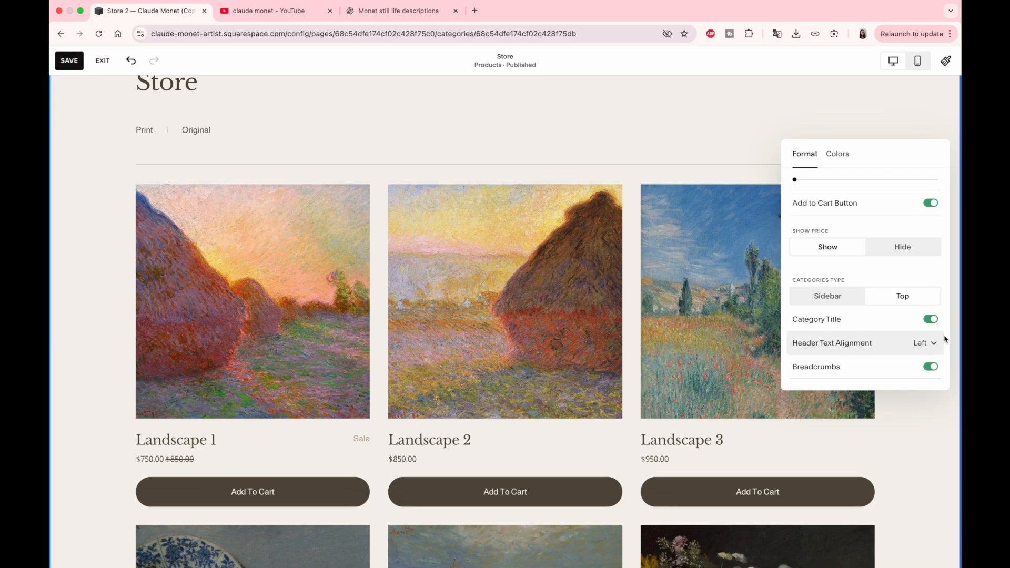
left_click(931, 344)
left_click(891, 387)
left_click(904, 343)
left_click(881, 320)
Step: Save the Store page's layout changes and leave the page editor
left_click(69, 61)
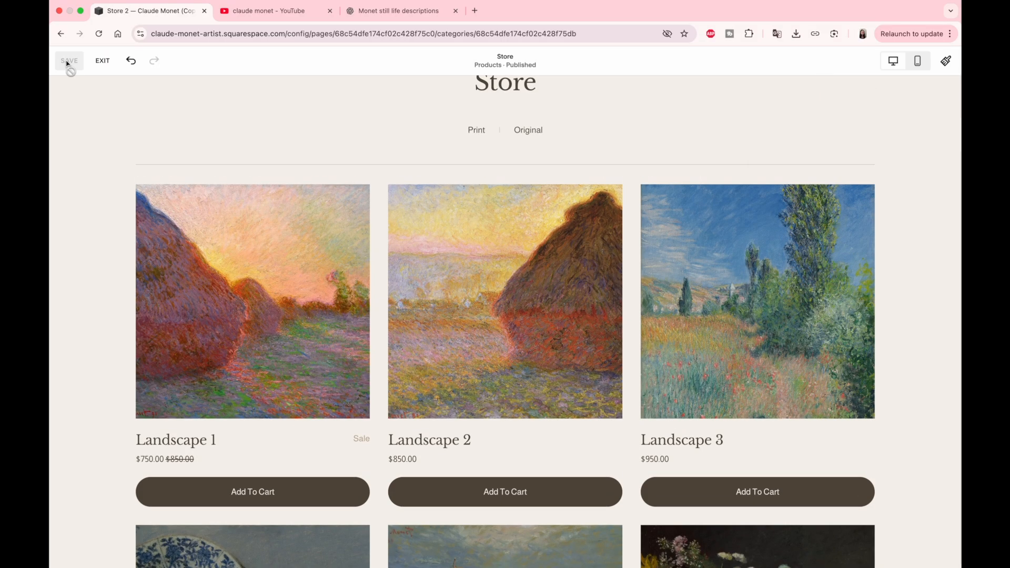
left_click(102, 61)
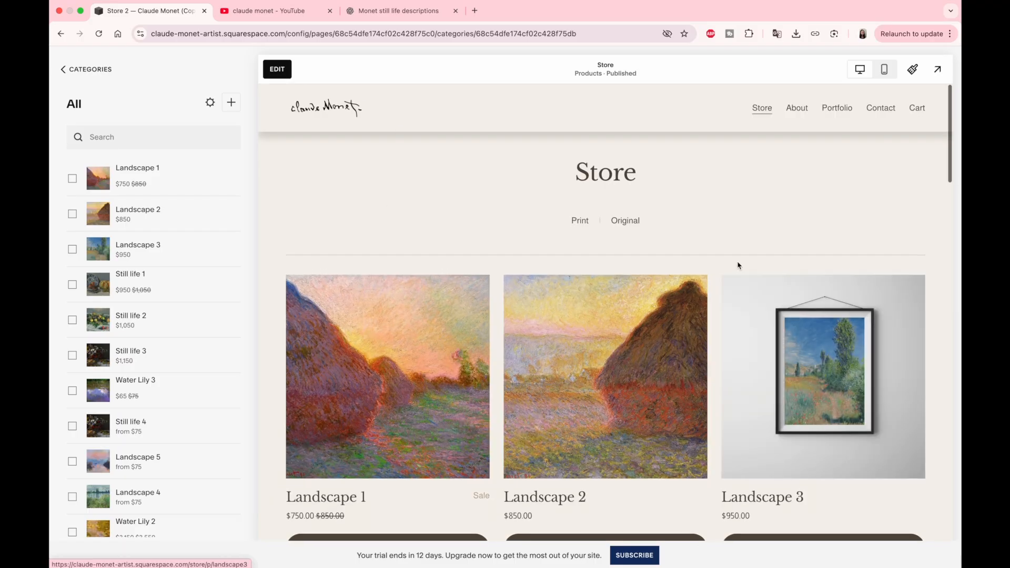
Step: Open the Original category and send Still life 3, 2 and 1 to the start of its product order
left_click(625, 223)
left_click(232, 374)
left_click(234, 424)
left_click(235, 416)
left_click(226, 457)
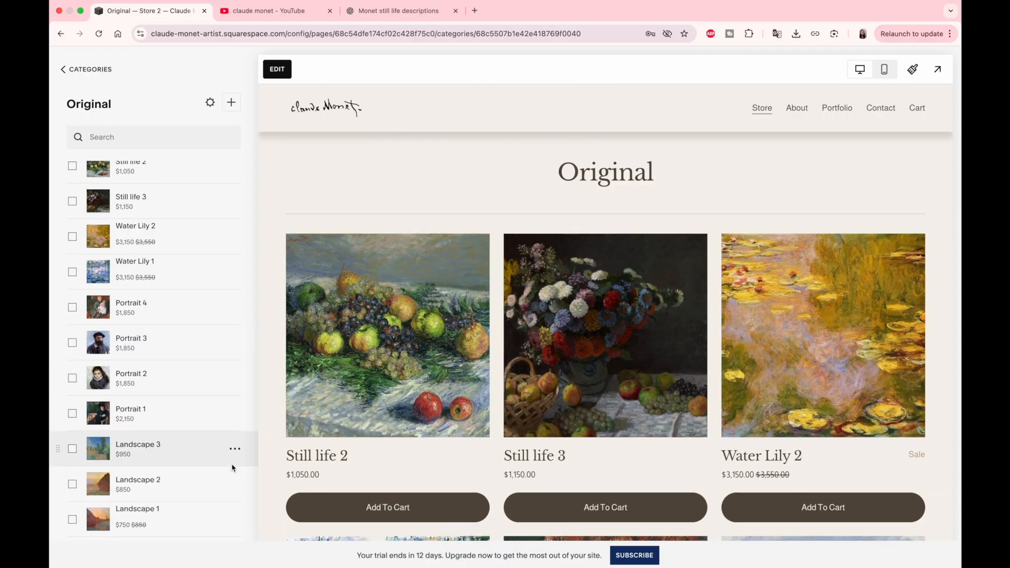
Step: Send the Landscape 2 product and then Landscape 1 to the top of the Original category, and check the resulting product order
left_click(235, 483)
left_click(223, 409)
left_click(234, 519)
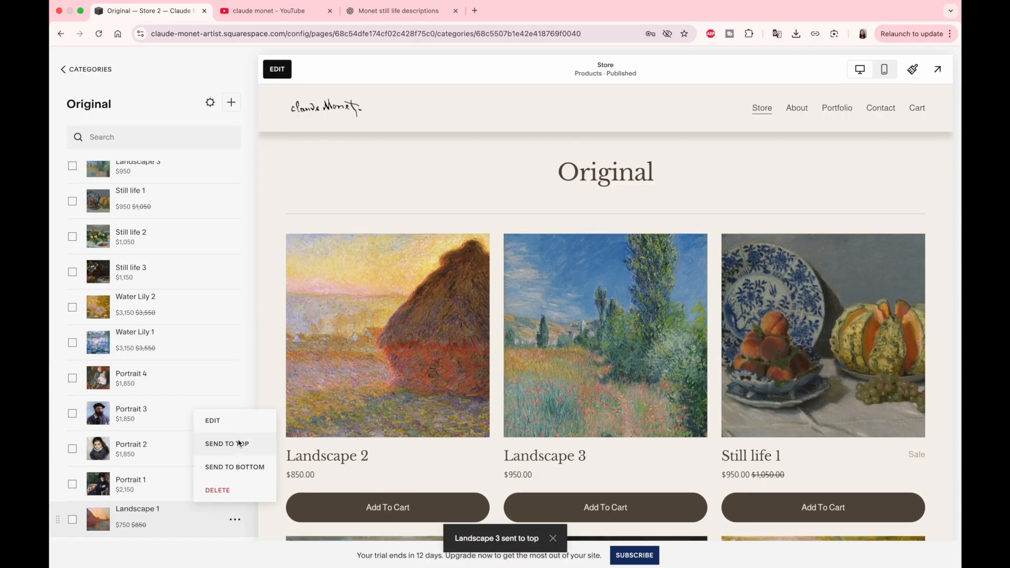
left_click(235, 444)
scroll(275, 235, "down", 5)
scroll(274, 235, "down", 5)
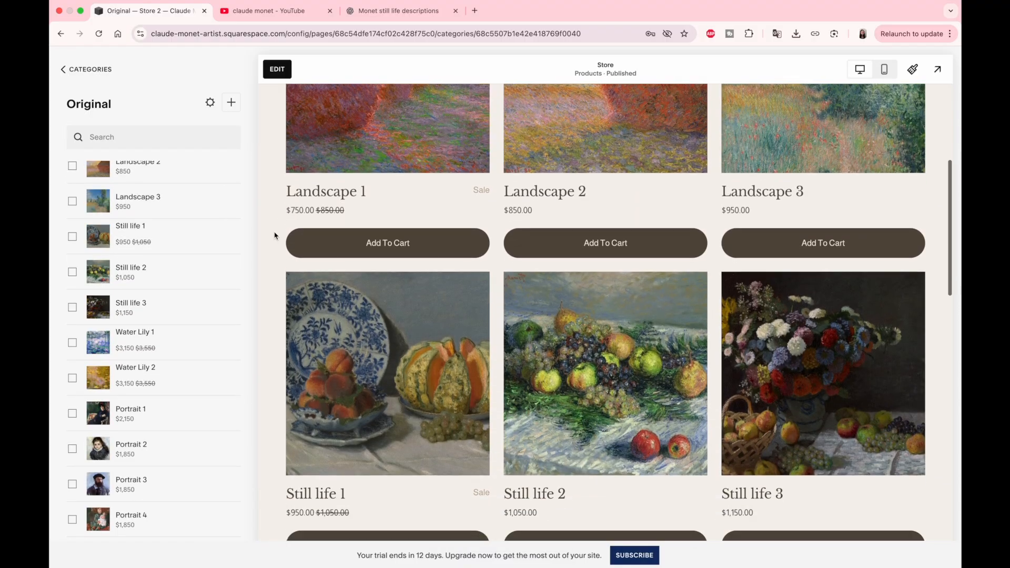
scroll(275, 235, "down", 6)
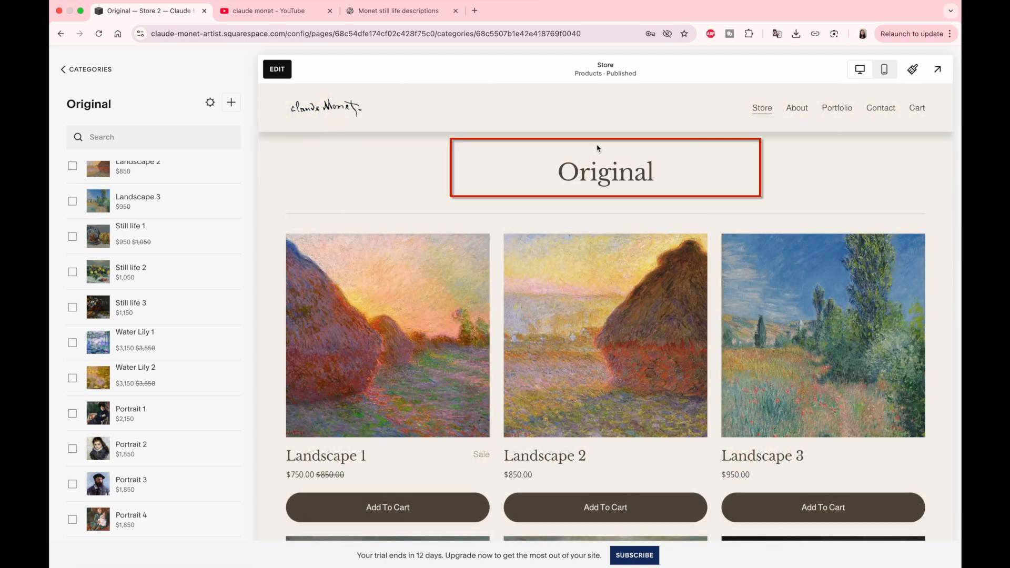
Step: Enable Filter Visibility in the general settings of the Store page and save the change
left_click(63, 70)
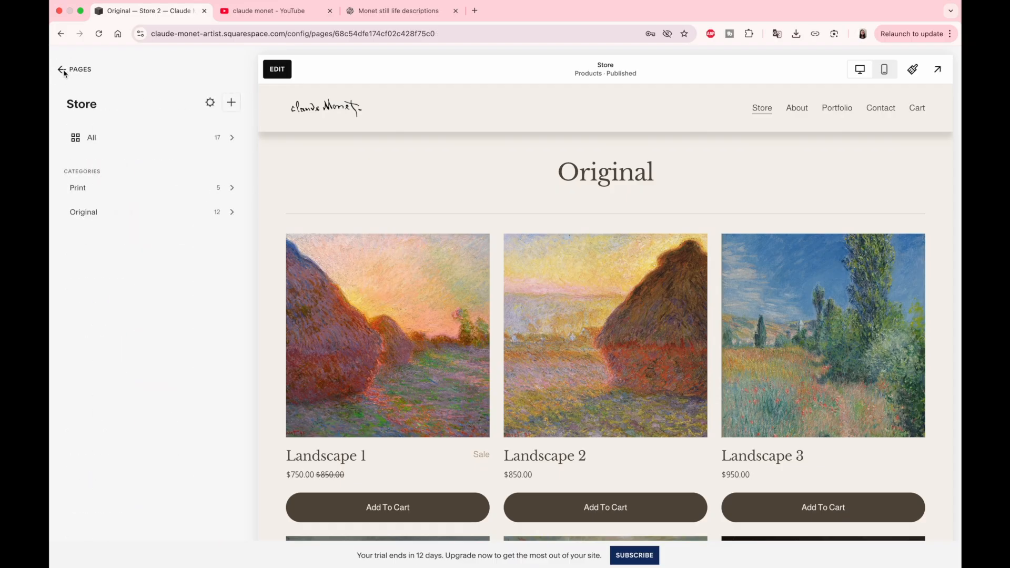
left_click(210, 102)
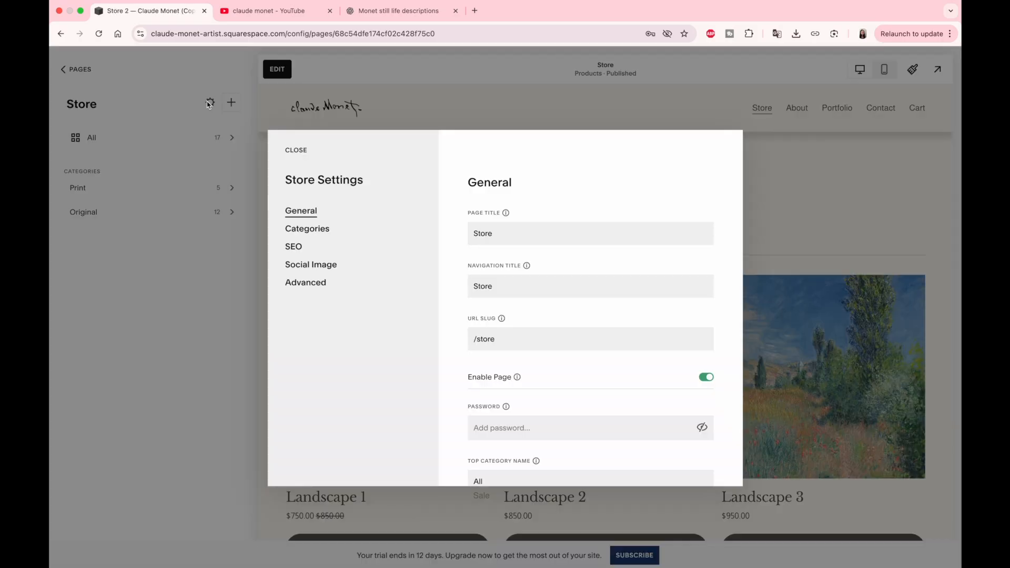
scroll(495, 199, "down", 3)
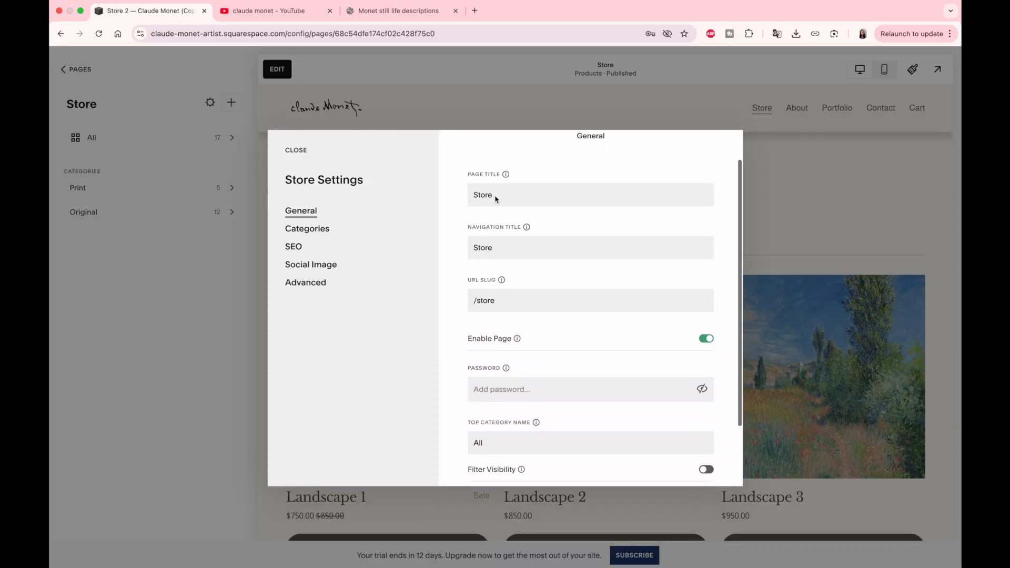
scroll(495, 200, "down", 1)
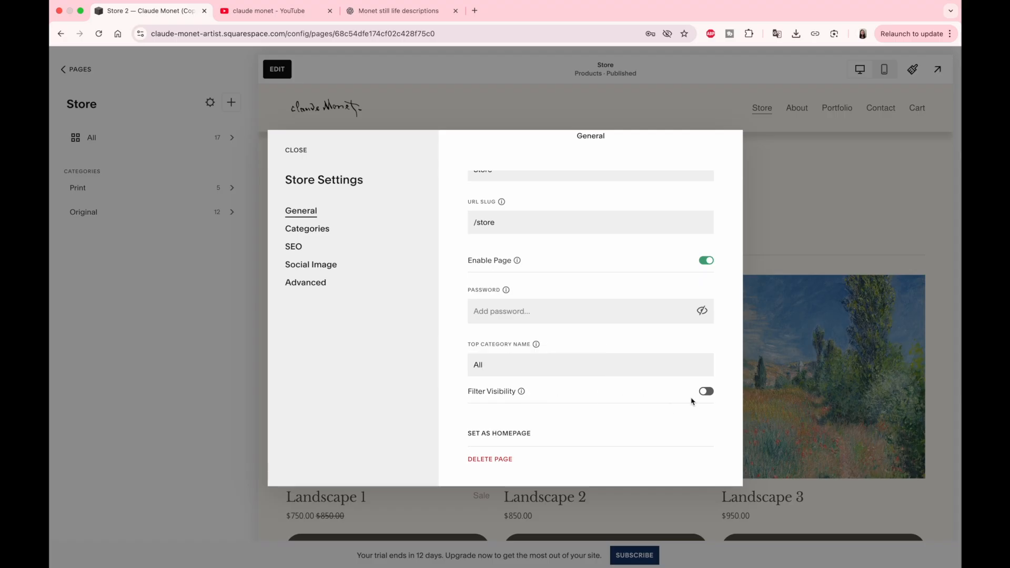
left_click(706, 393)
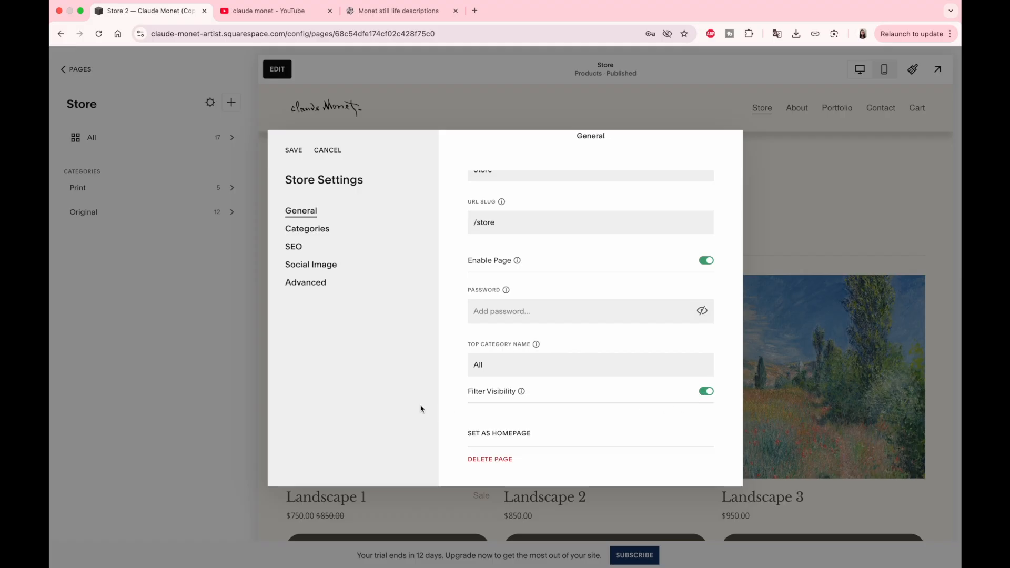
left_click(294, 150)
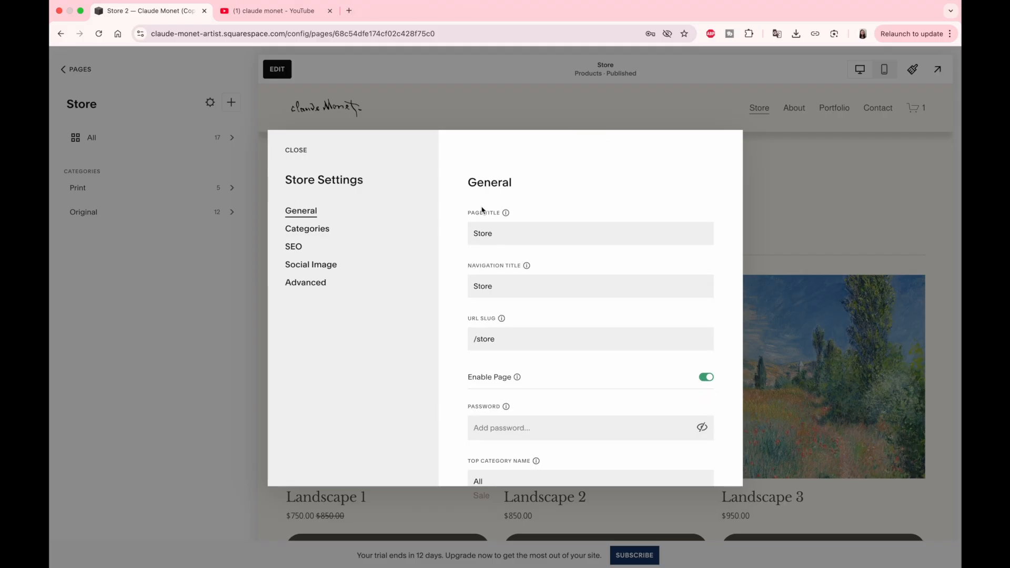
Step: Try to move the Original category above Print in the store's category settings, and close the settings
left_click(309, 231)
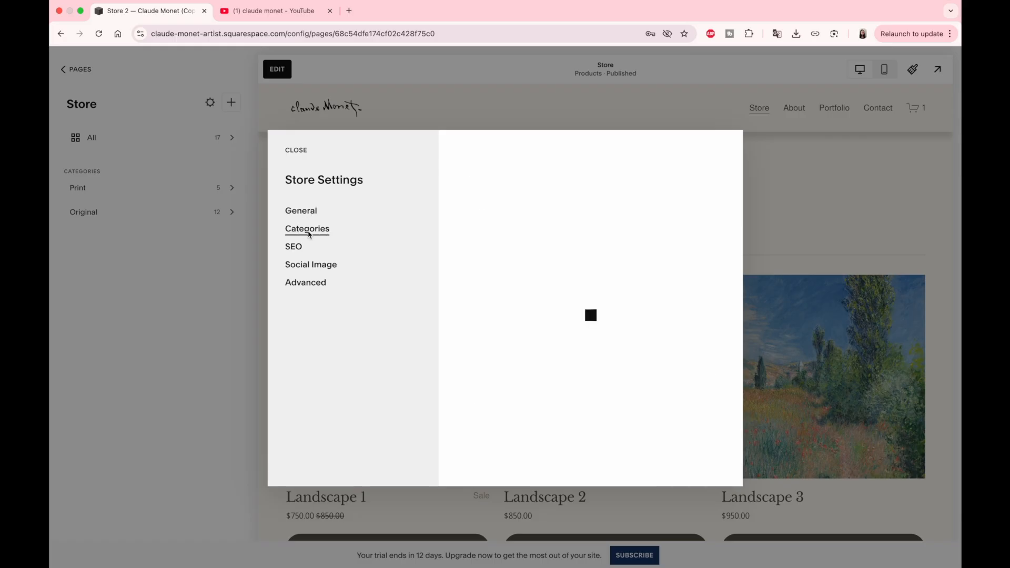
left_click_drag(462, 319, 462, 287)
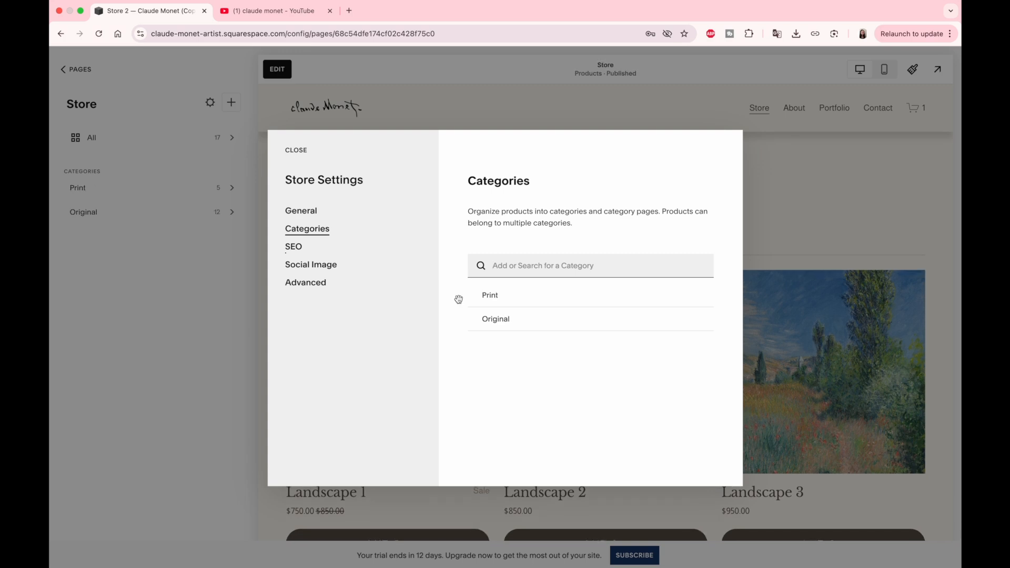
left_click(296, 150)
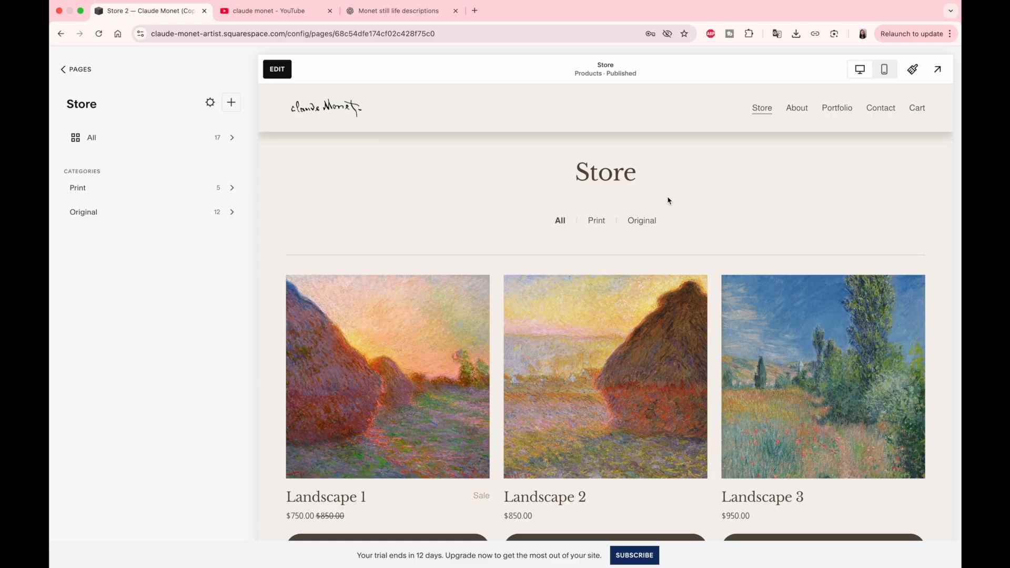
Step: Preview the store's Original category filter on desktop, and review the product grid and Print filter in the mobile view
left_click(648, 223)
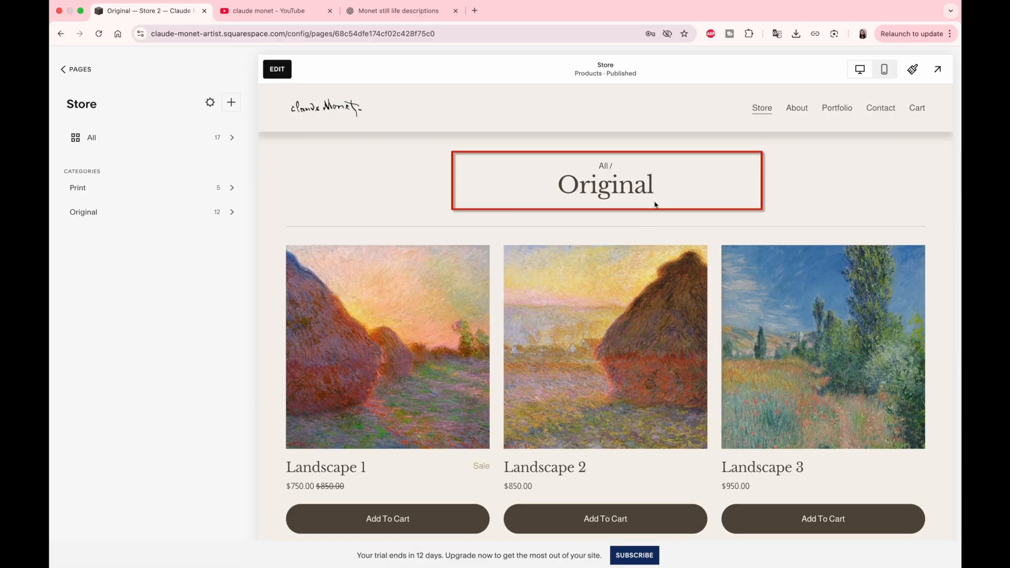
left_click(603, 165)
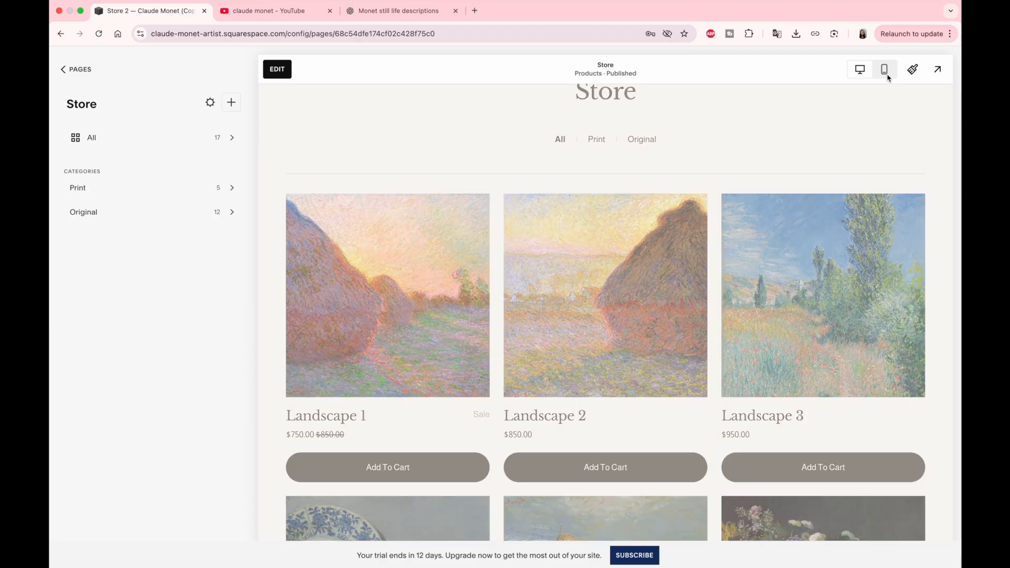
left_click(884, 69)
scroll(731, 279, "down", 3)
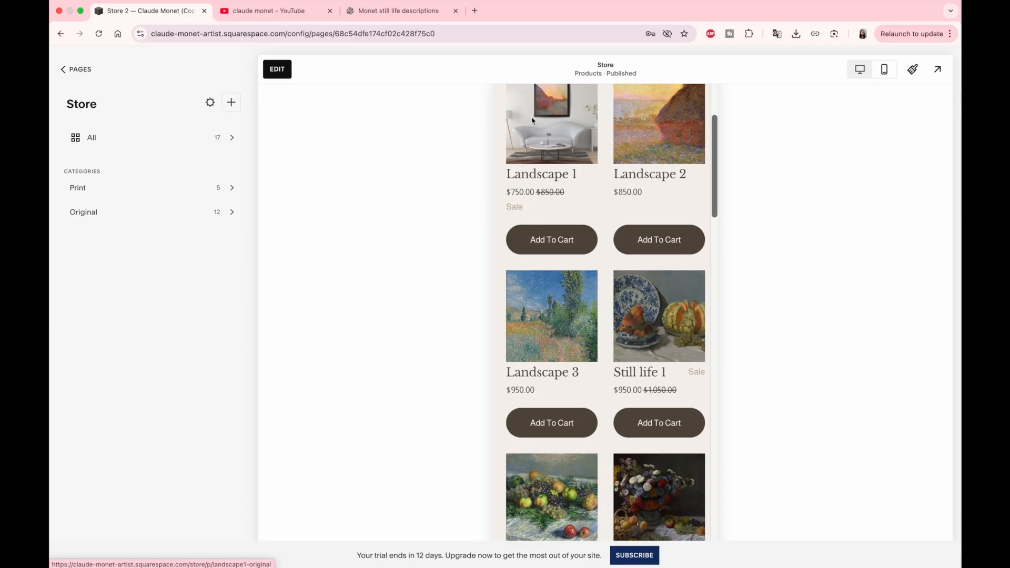
scroll(573, 221, "up", 1)
scroll(569, 346, "down", 5)
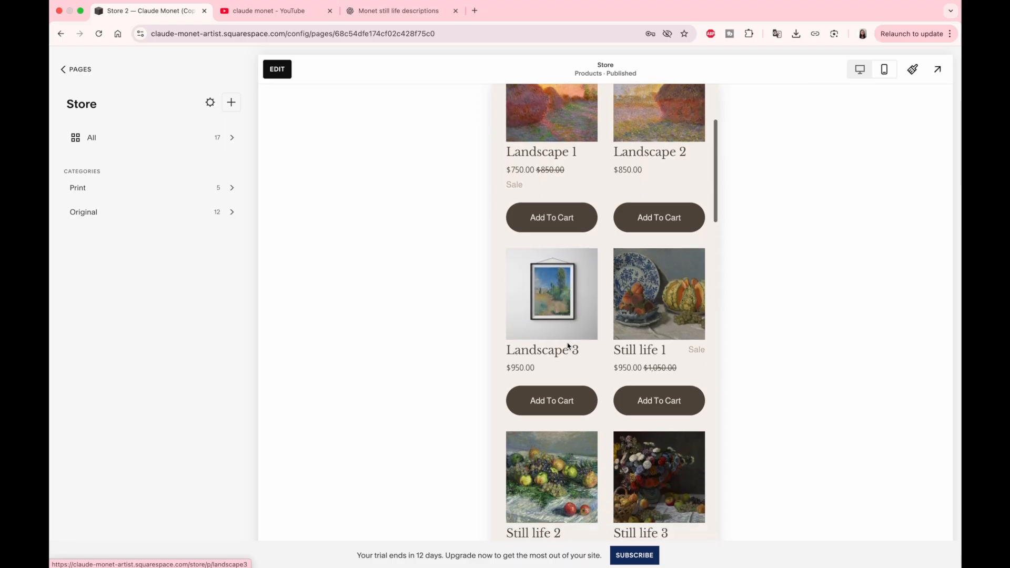
scroll(615, 368, "up", 7)
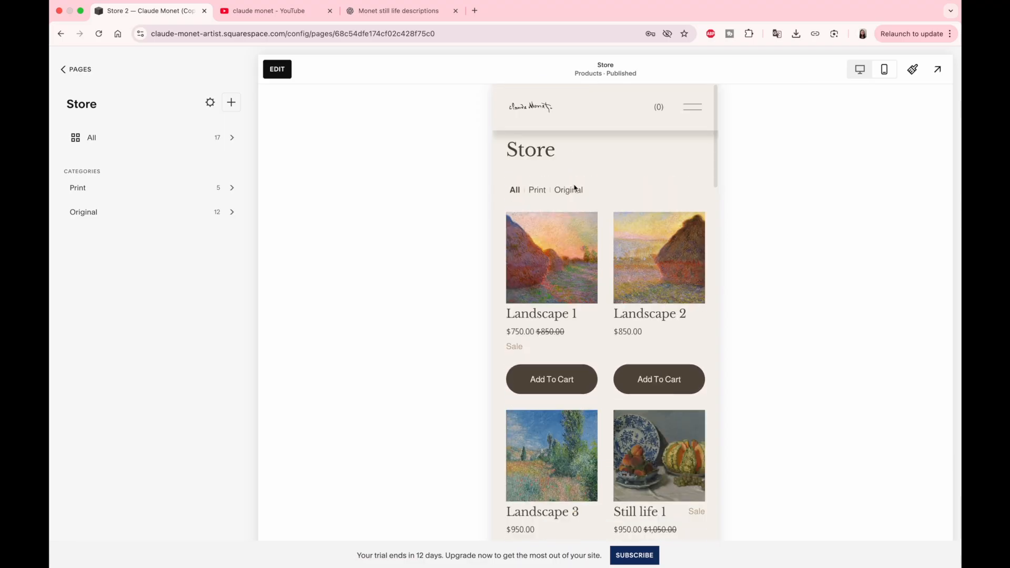
left_click(539, 190)
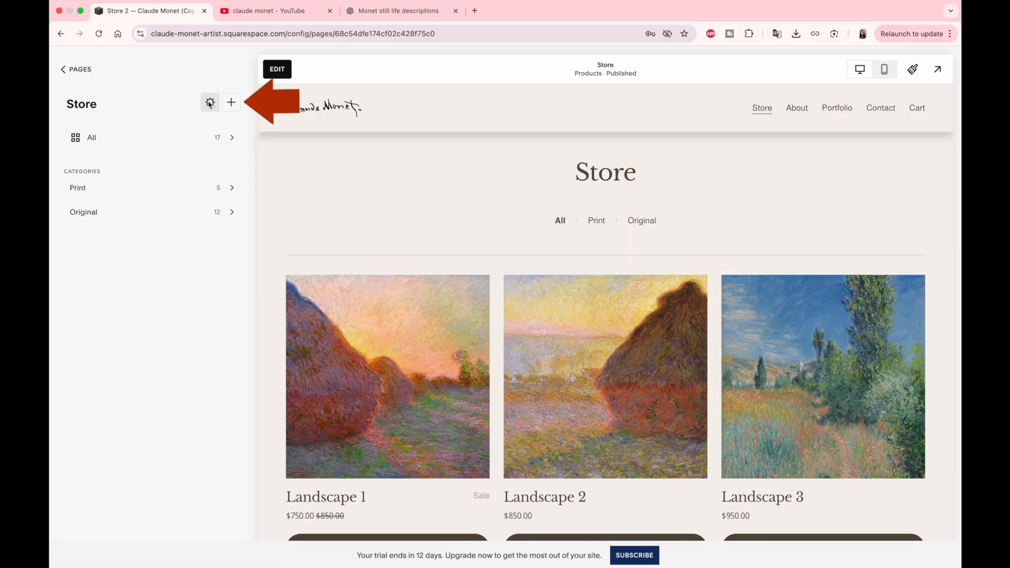
Step: Enable Quick View in the advanced settings of the Store page and save the change
left_click(210, 103)
left_click(306, 284)
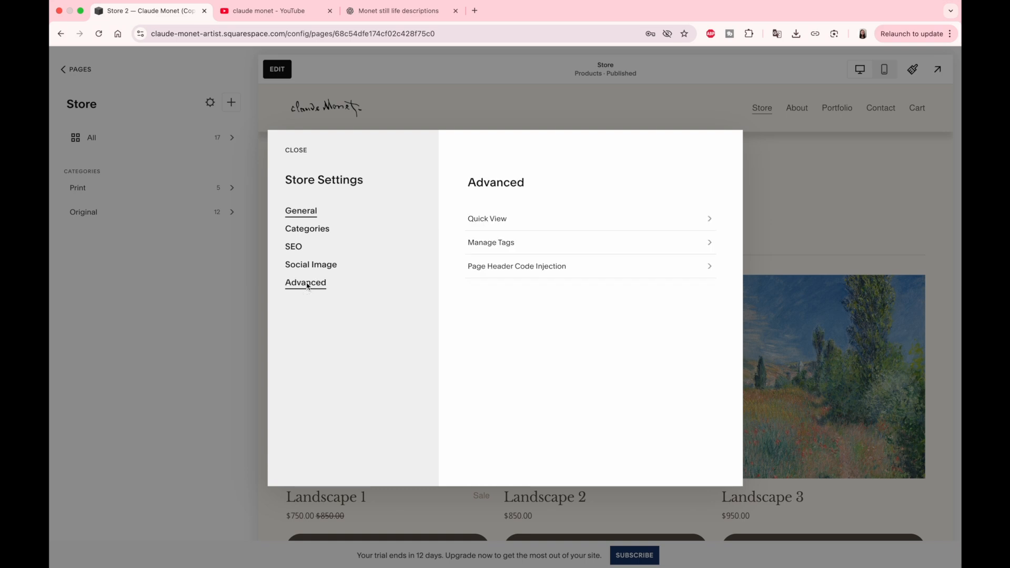
left_click(500, 220)
left_click(708, 224)
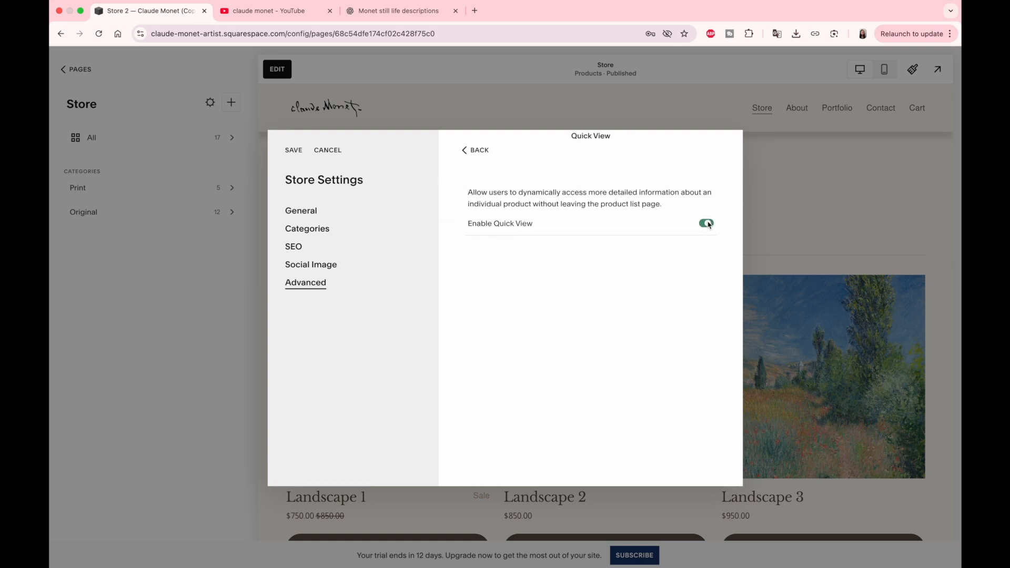
left_click(298, 156)
Step: Open the quick view of Landscape 1 in the store preview and browse through its product images
scroll(365, 160, "down", 2)
mouse_move(413, 306)
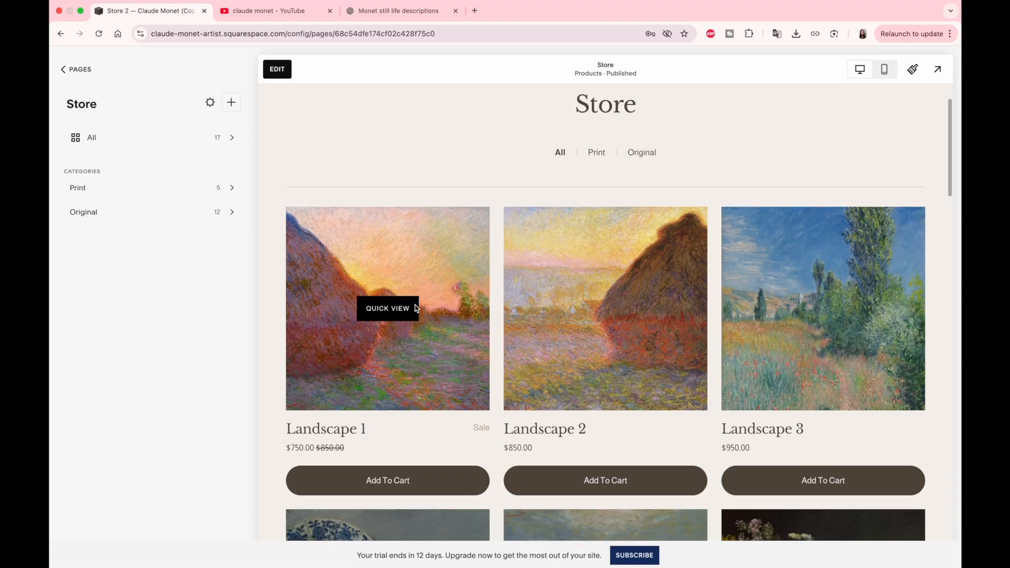
left_click(389, 314)
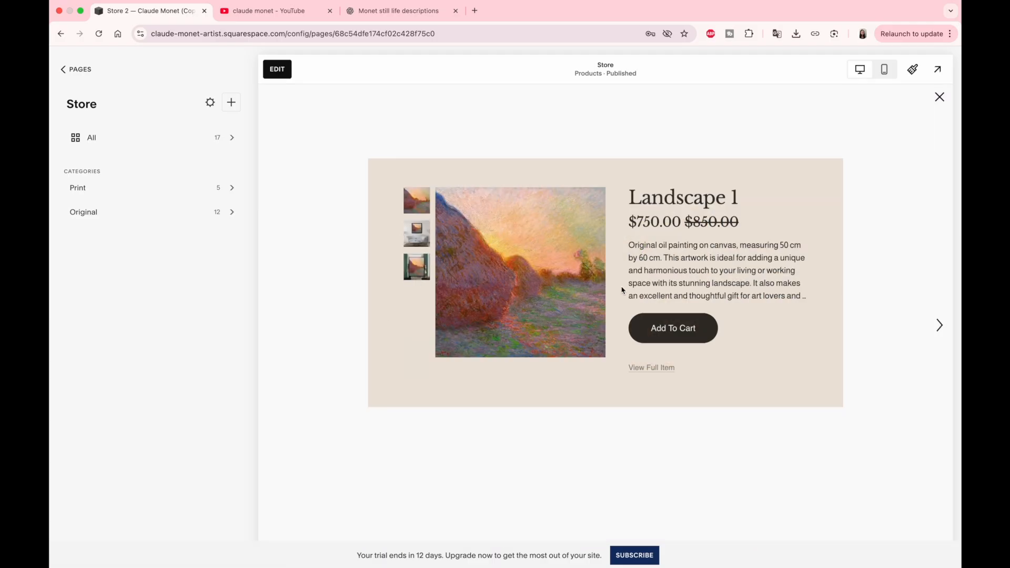
left_click(589, 273)
left_click(589, 274)
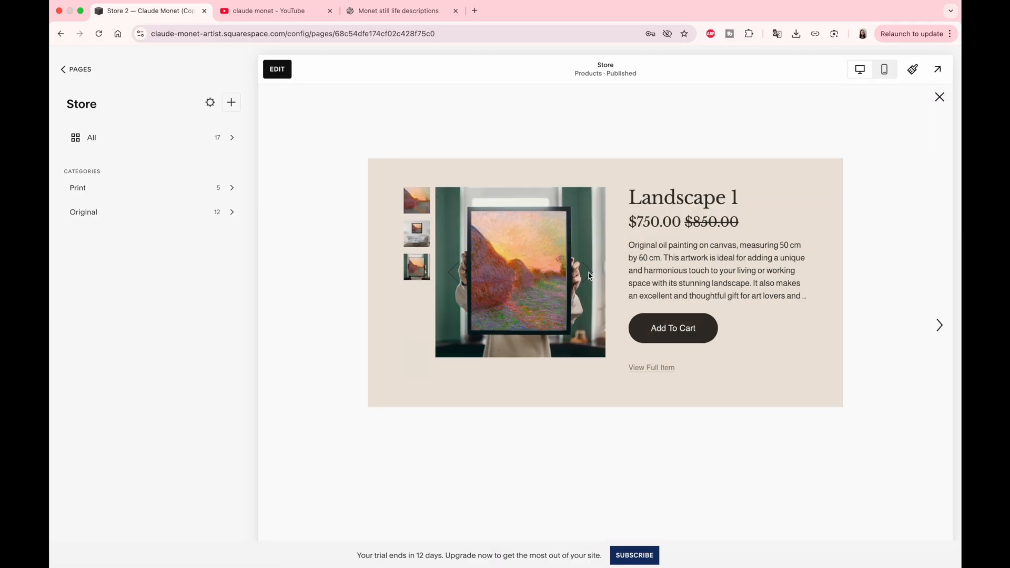
left_click(590, 274)
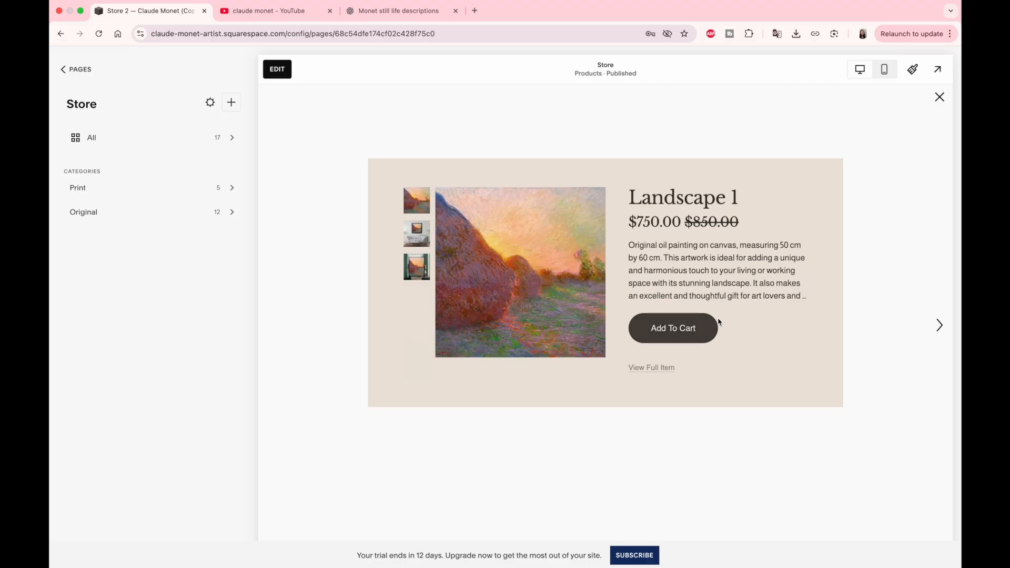
Step: Page forward through the product quick views from Landscape 1 to the Landscape 5 print
left_click(939, 325)
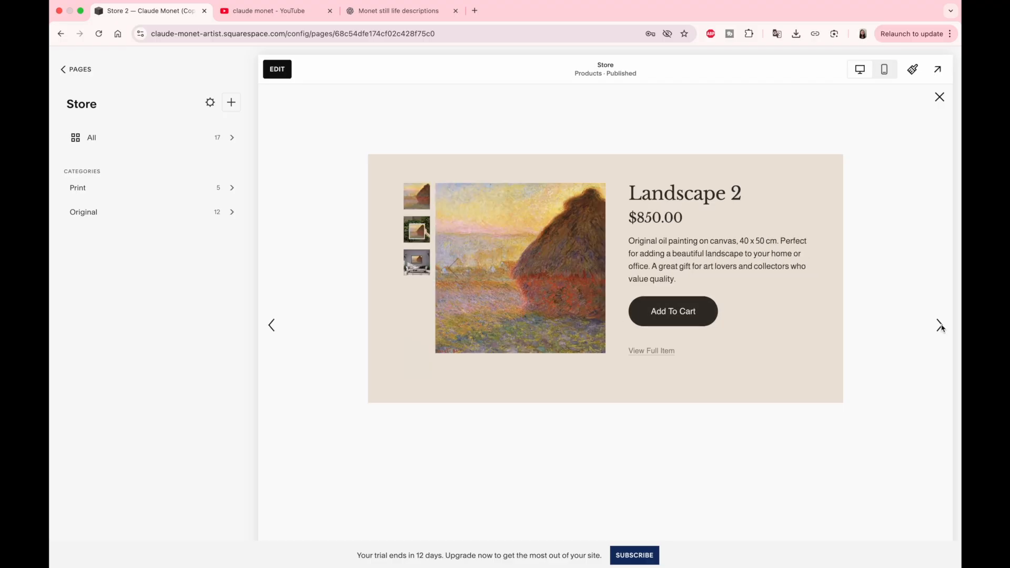
left_click(940, 325)
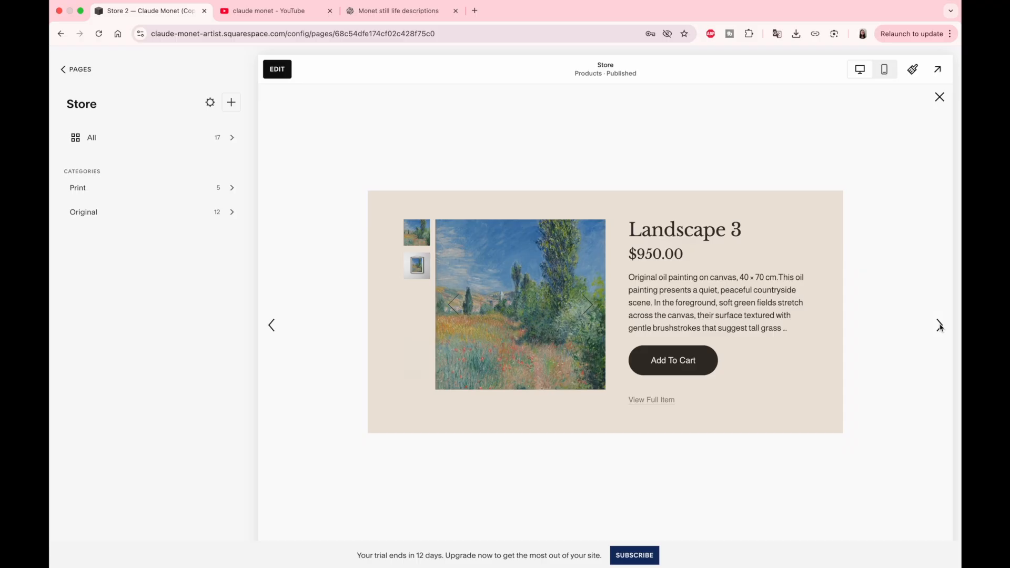
left_click(940, 325)
left_click(940, 326)
left_click(940, 325)
left_click(940, 325)
left_click(940, 326)
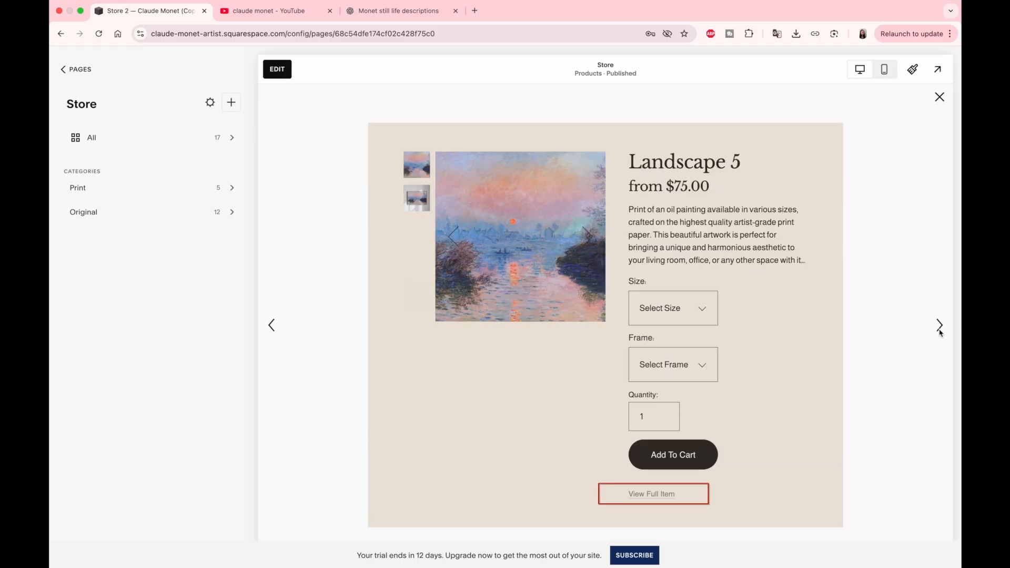
Step: Test the Landscape 5 variant options by choosing the 30 cm x 40 cm size and No frame
left_click(697, 301)
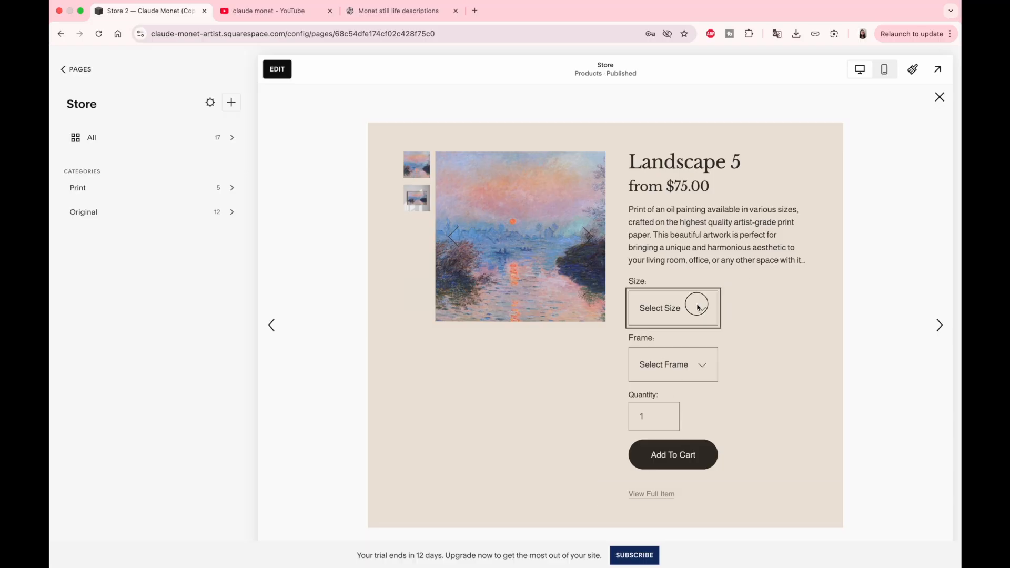
left_click(677, 324)
left_click(693, 365)
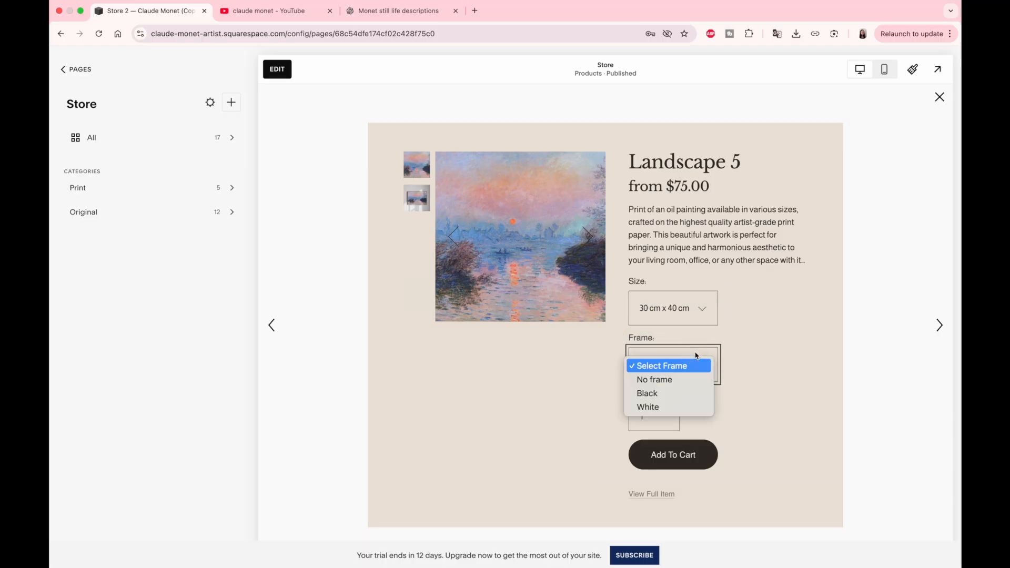
left_click(693, 381)
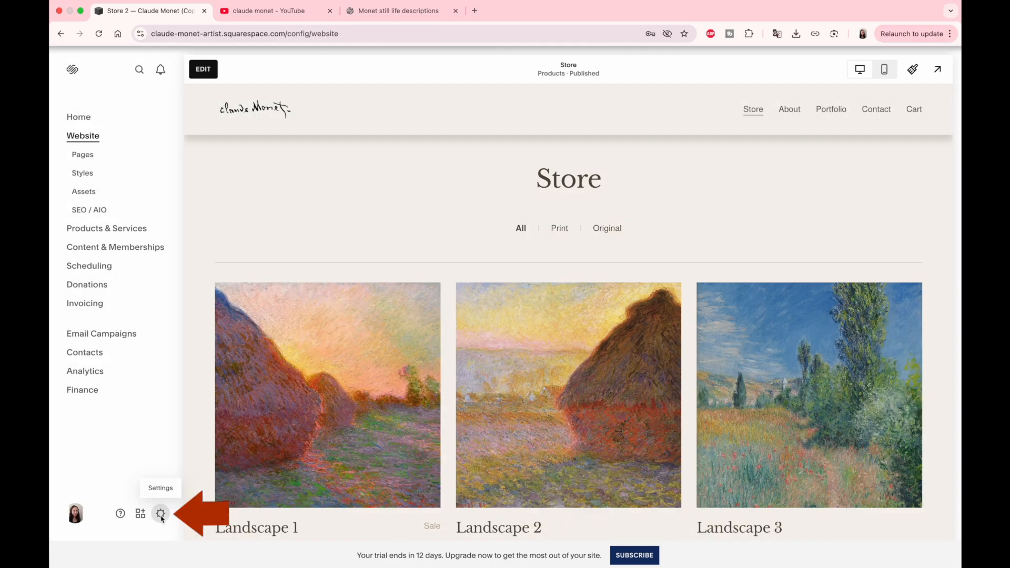
Step: Open the Shipping page of the site's Selling settings and examine its shipping label extensions and additional fulfillment settings
left_click(161, 514)
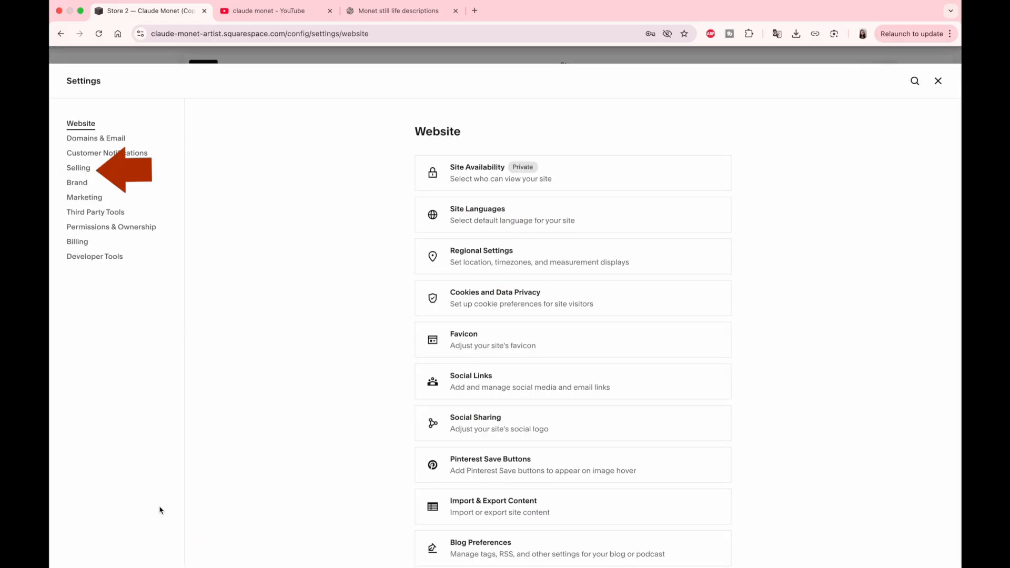
left_click(78, 168)
scroll(368, 377, "down", 3)
left_click(489, 385)
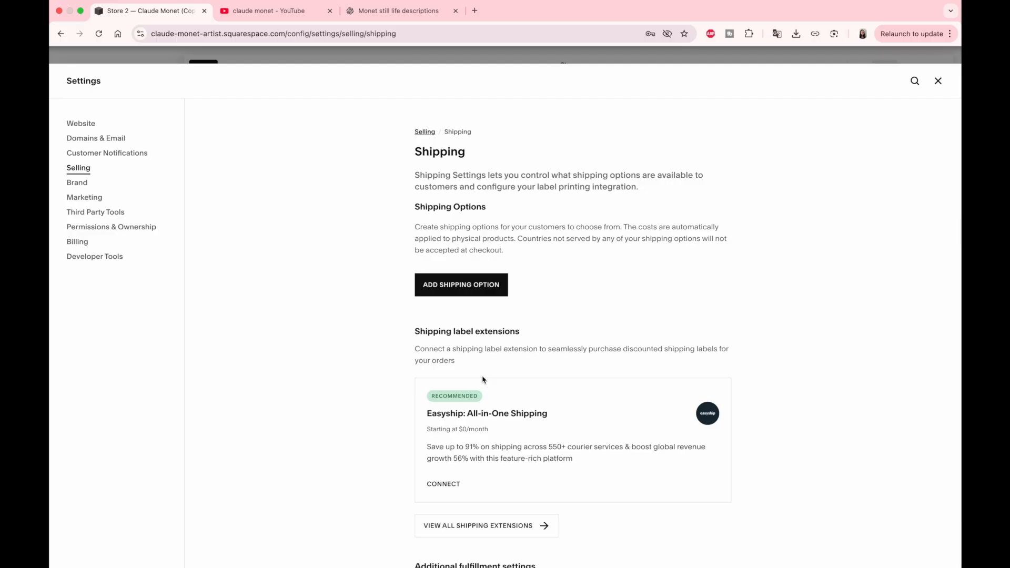
scroll(361, 353, "down", 1)
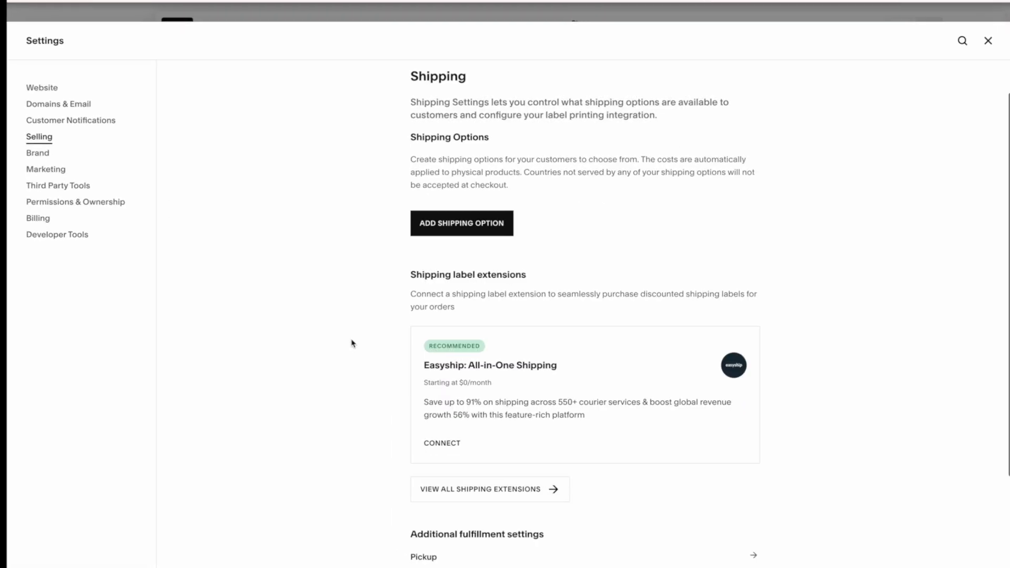
scroll(350, 342, "down", 3)
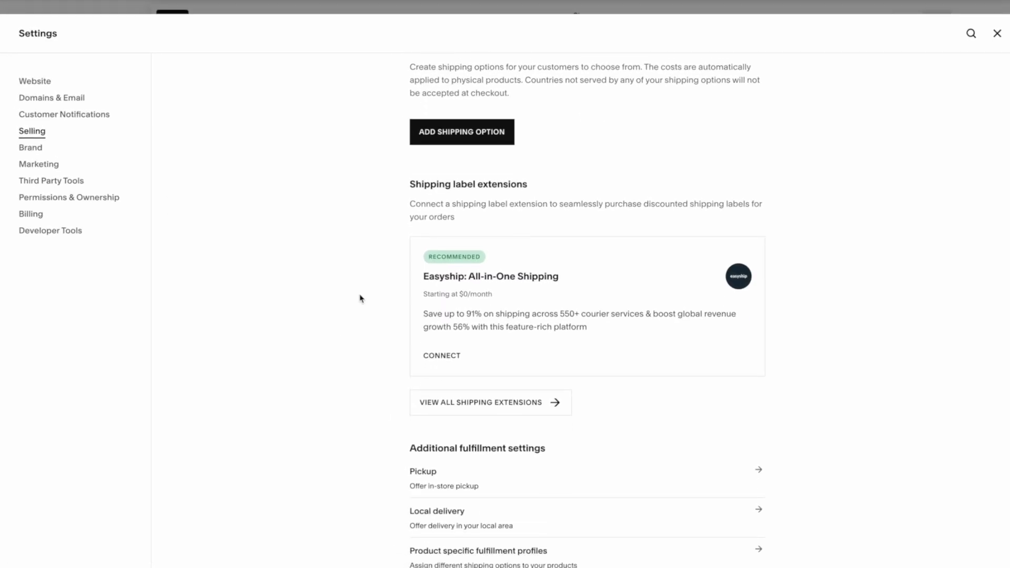
left_click_drag(409, 187, 540, 188)
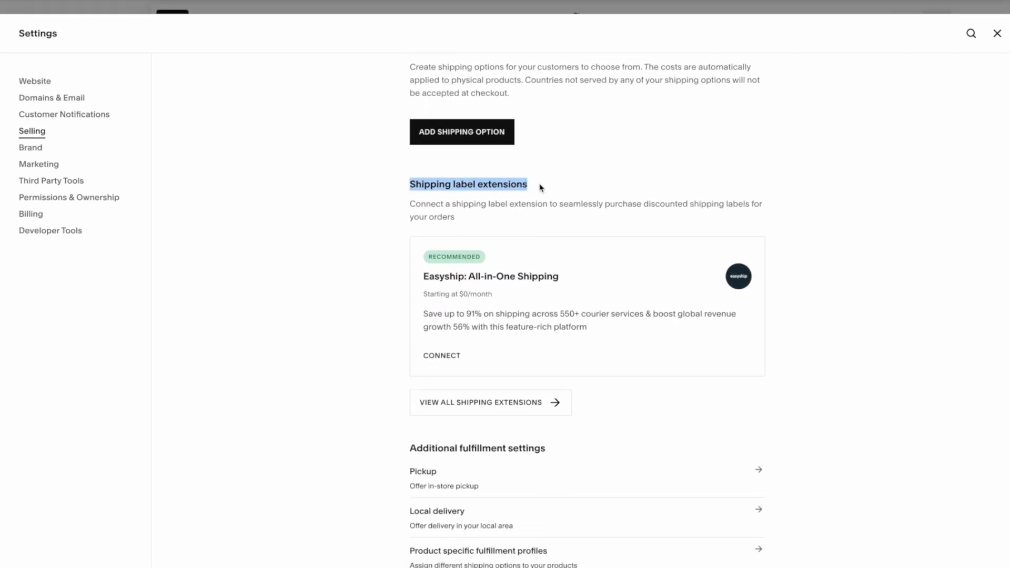
Step: Open the Easyship: All-in-One Shipping extension details and examine its features, supported couriers and available countries, returning to the Shipping settings
left_click(446, 360)
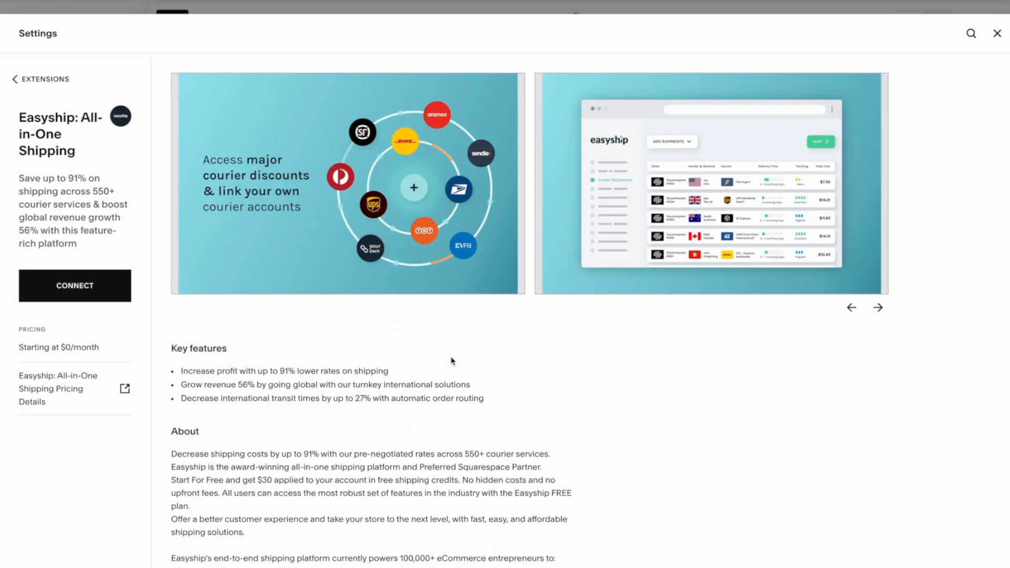
scroll(338, 361, "down", 2)
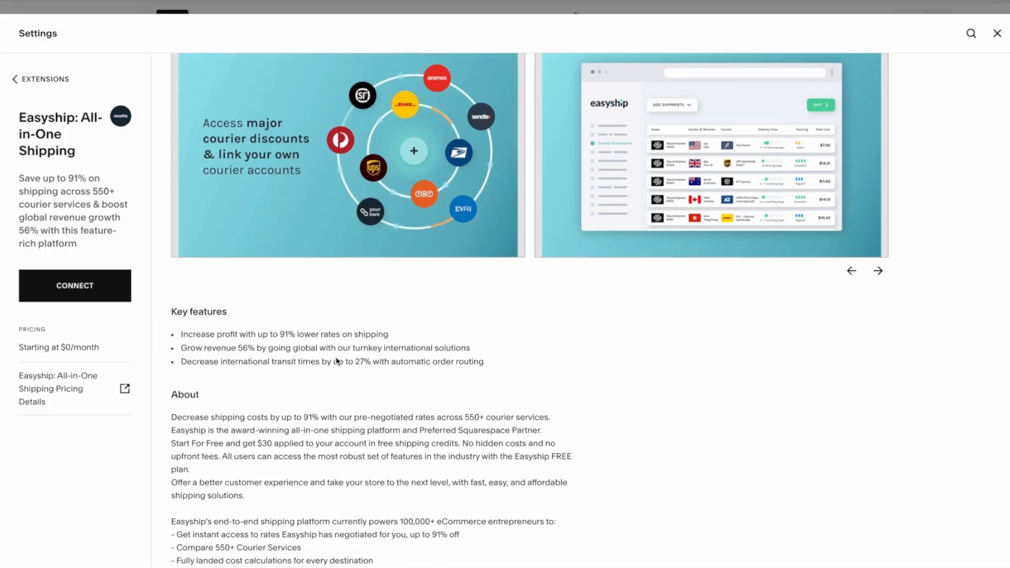
scroll(339, 361, "down", 4)
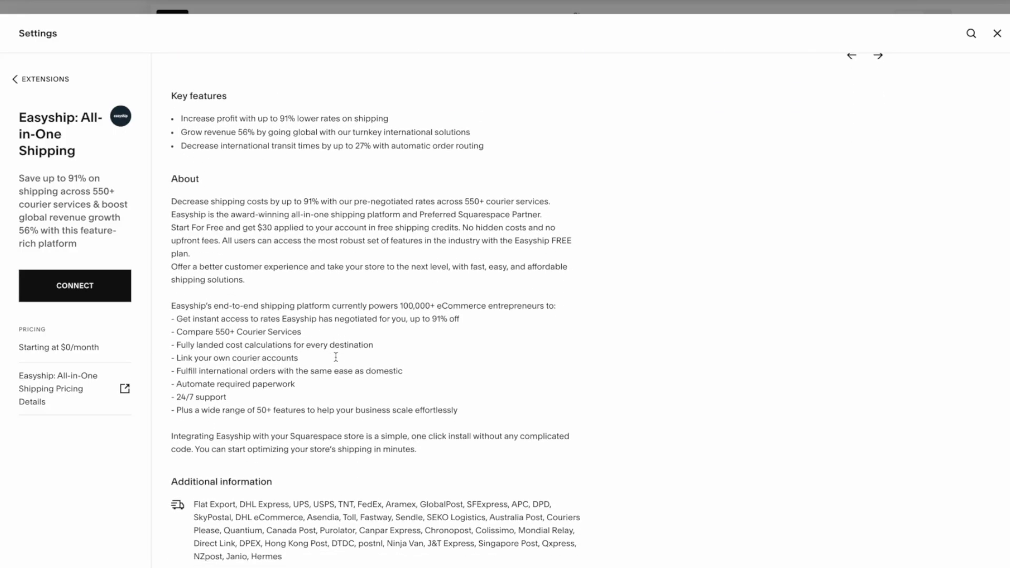
scroll(335, 357, "down", 3)
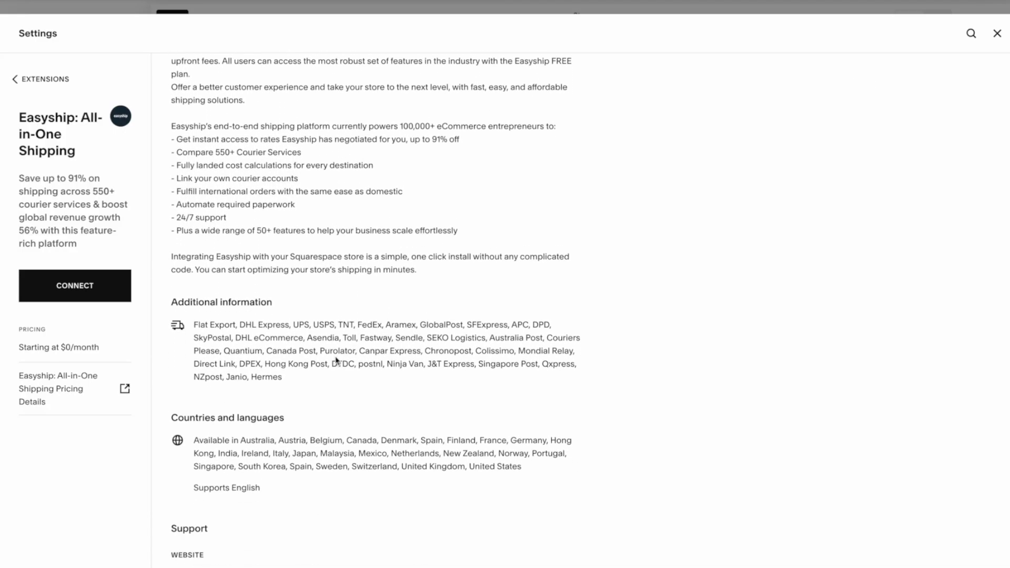
scroll(336, 359, "down", 3)
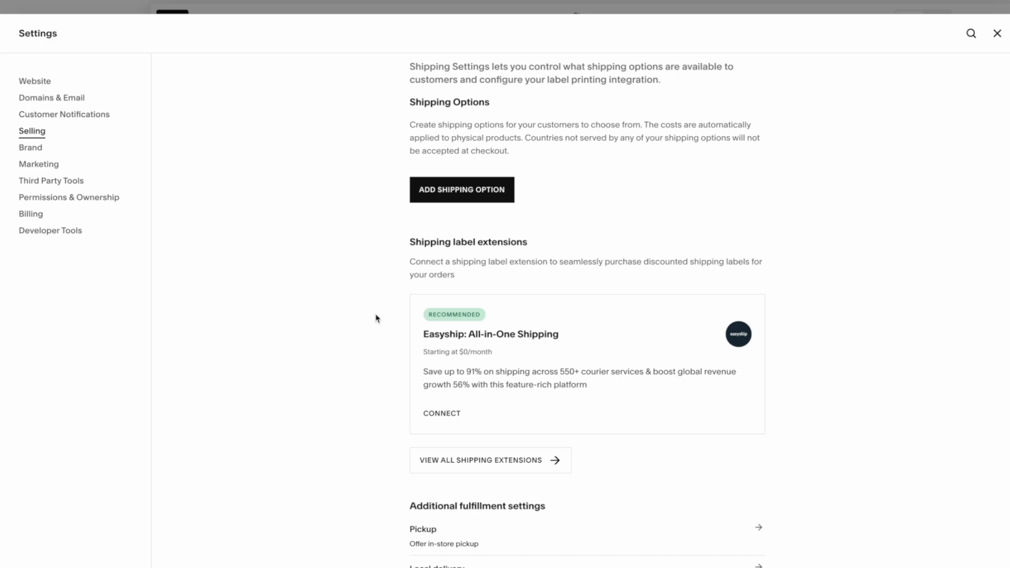
scroll(375, 318, "up", 2)
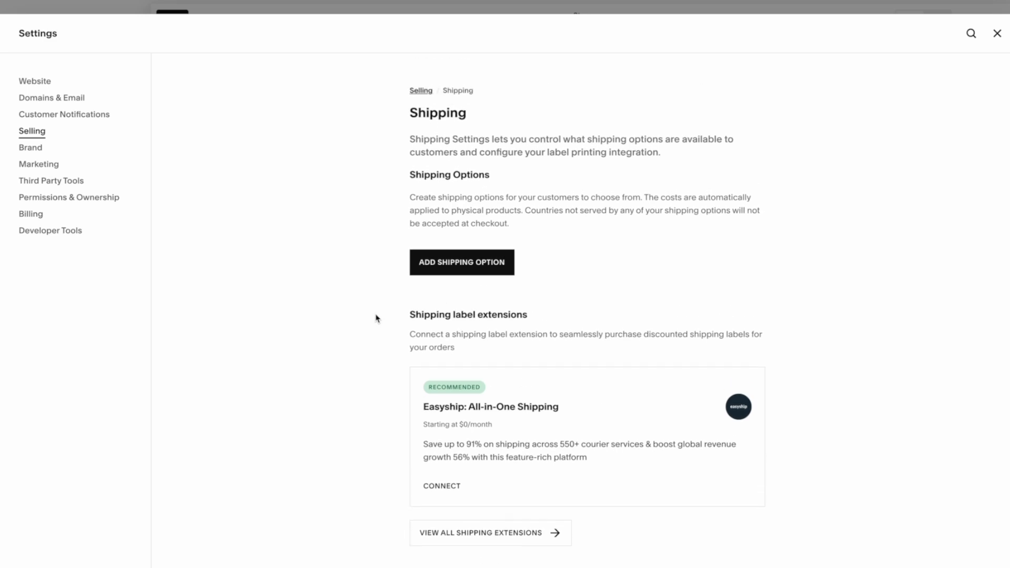
Step: Start adding a shipping option and consult the PostNord price list for domestic parcel and Postpaket Utrikes rates and its EU countries
left_click(479, 266)
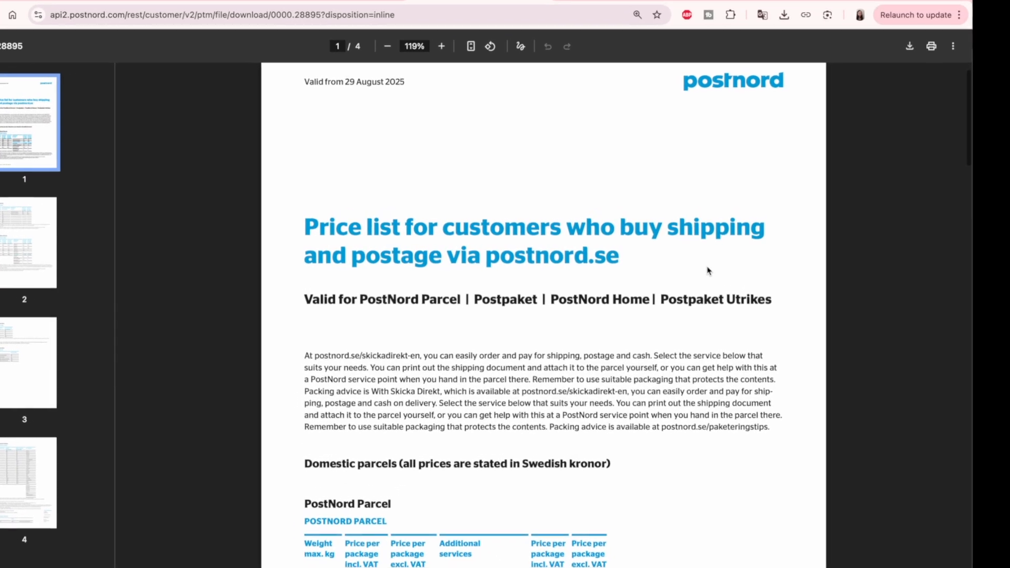
scroll(694, 277, "down", 4)
scroll(694, 279, "down", 2)
scroll(693, 280, "down", 6)
scroll(560, 165, "down", 4)
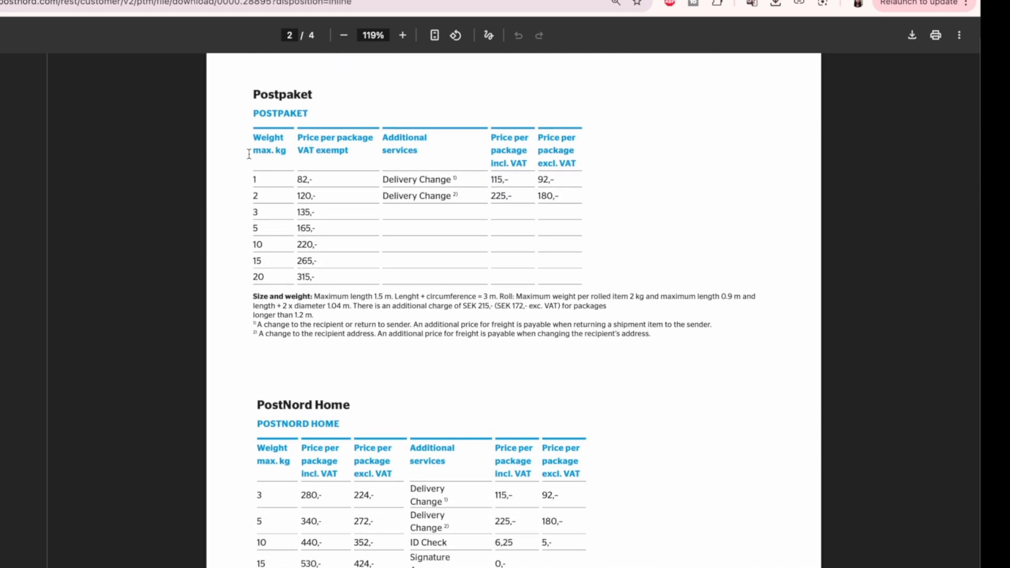
scroll(279, 288, "down", 5)
scroll(216, 213, "down", 15)
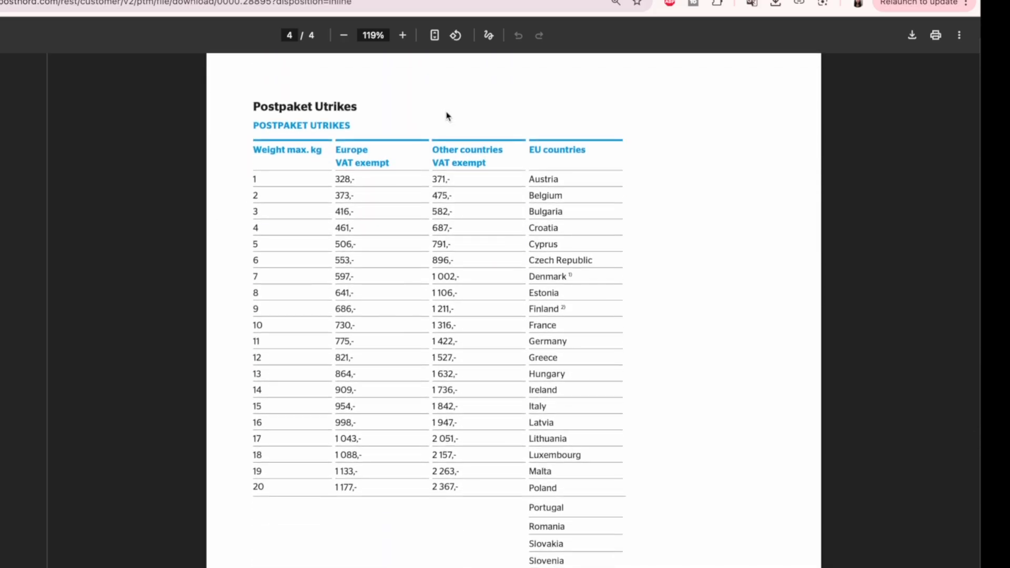
left_click_drag(527, 151, 591, 155)
scroll(594, 203, "down", 1)
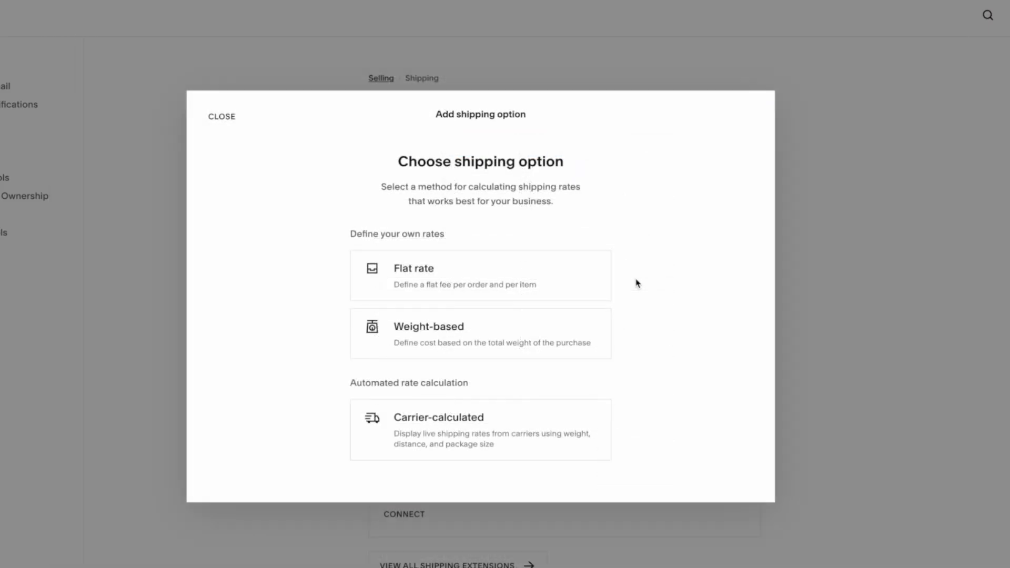
Step: Choose a flat rate shipping option and name it "Domestic Shipping (Print)"
left_click(544, 281)
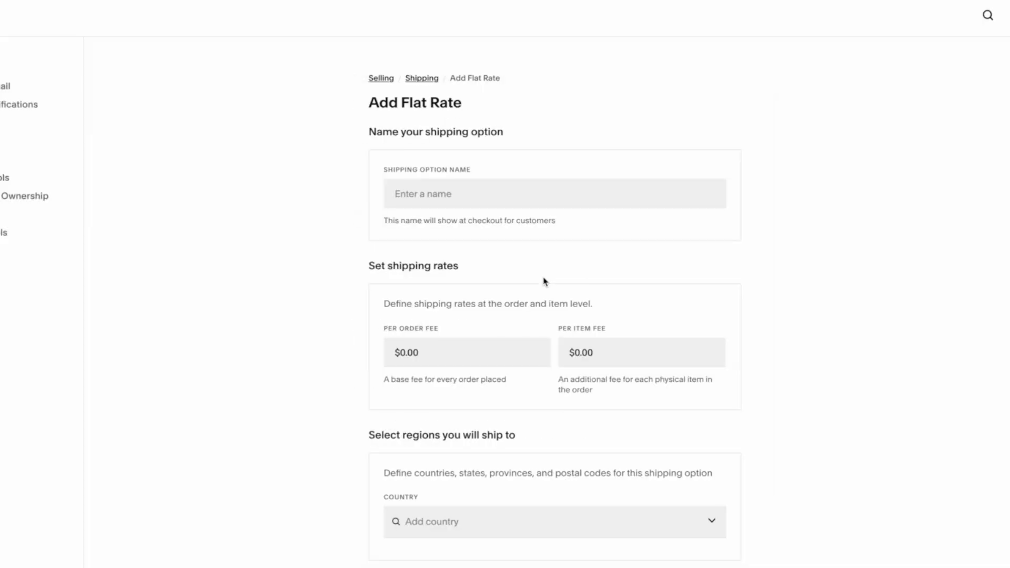
left_click(473, 196)
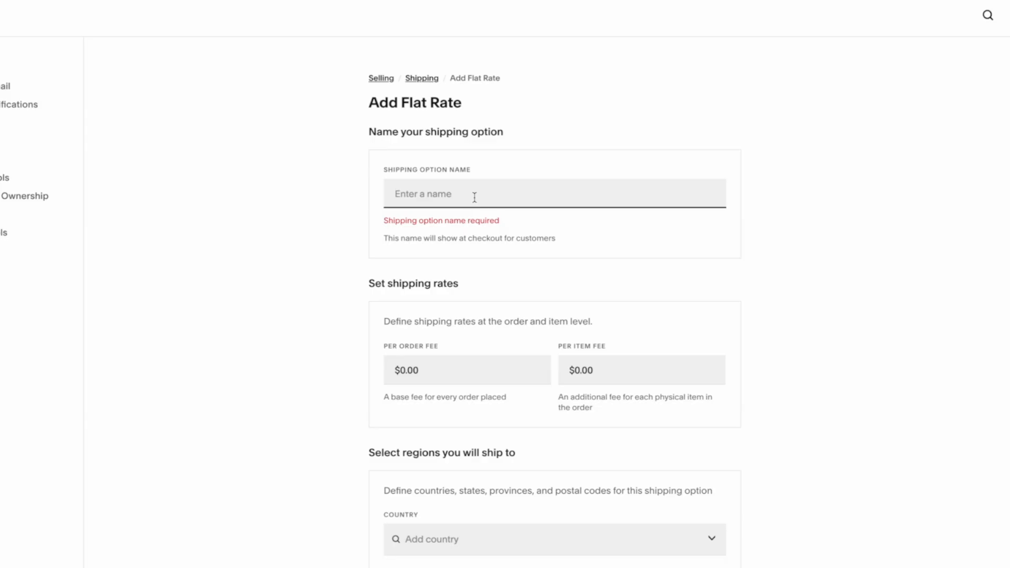
type("Domestic")
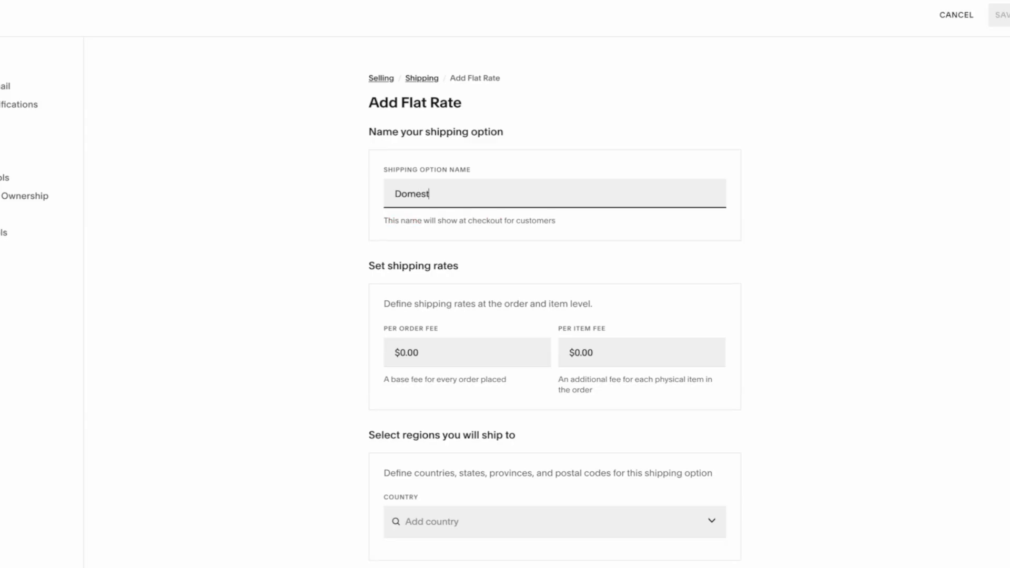
type(" Shipping (Print")
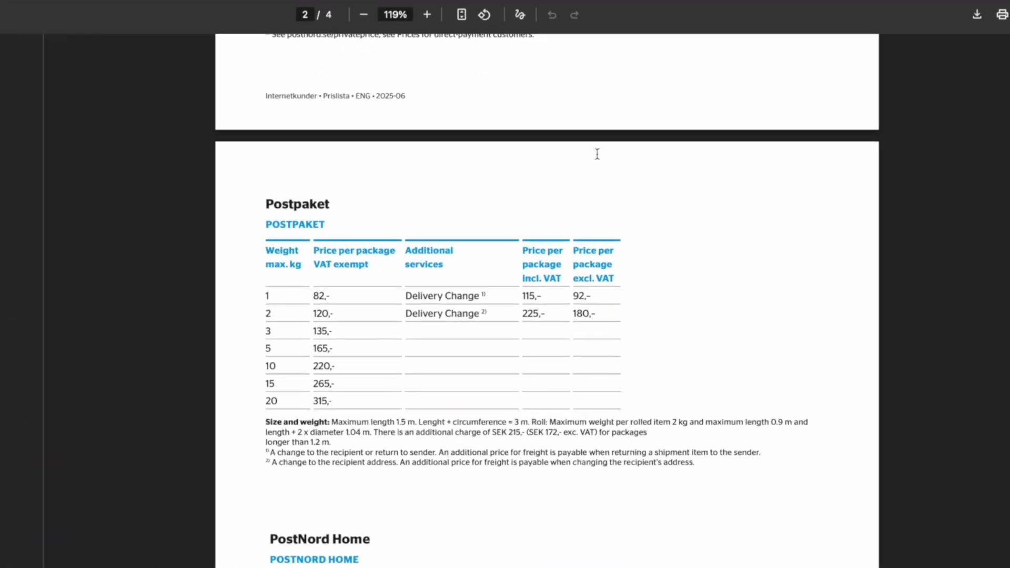
scroll(597, 154, "down", 2)
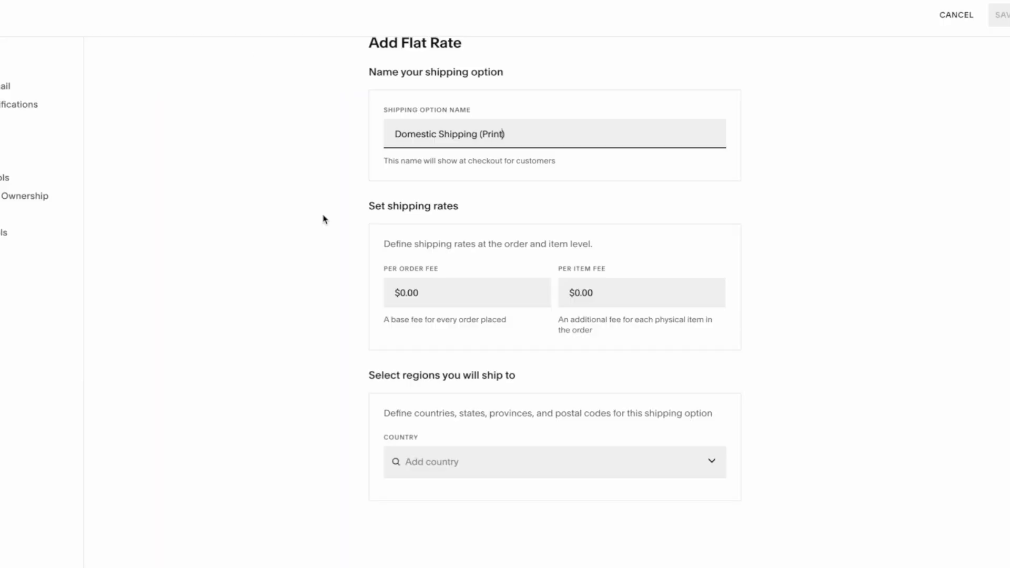
Step: Set the domestic rate's per order fee to $9.50 and its per item fee to $0.50
left_click(436, 298)
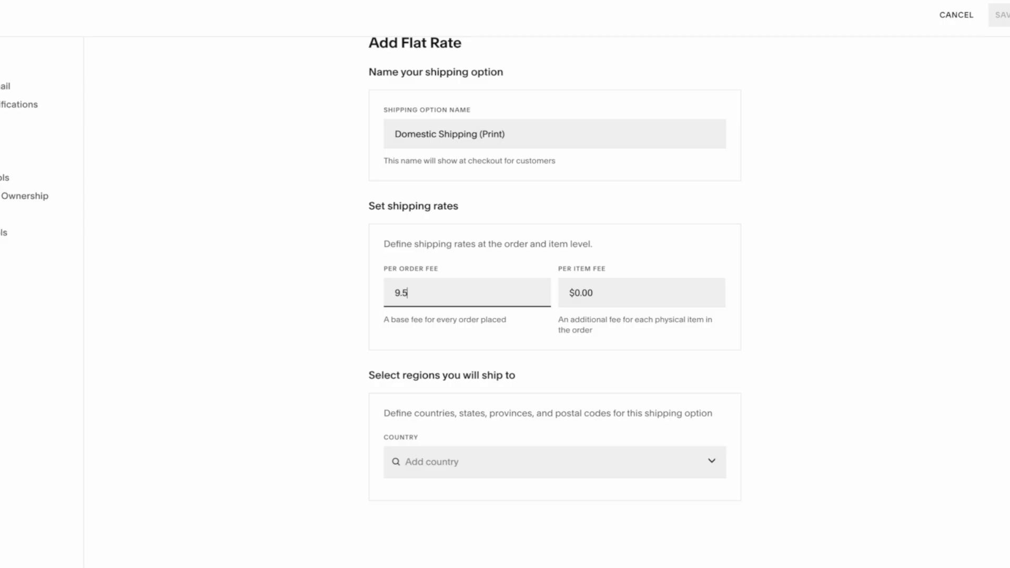
left_click(606, 291)
type(".5")
left_click(934, 282)
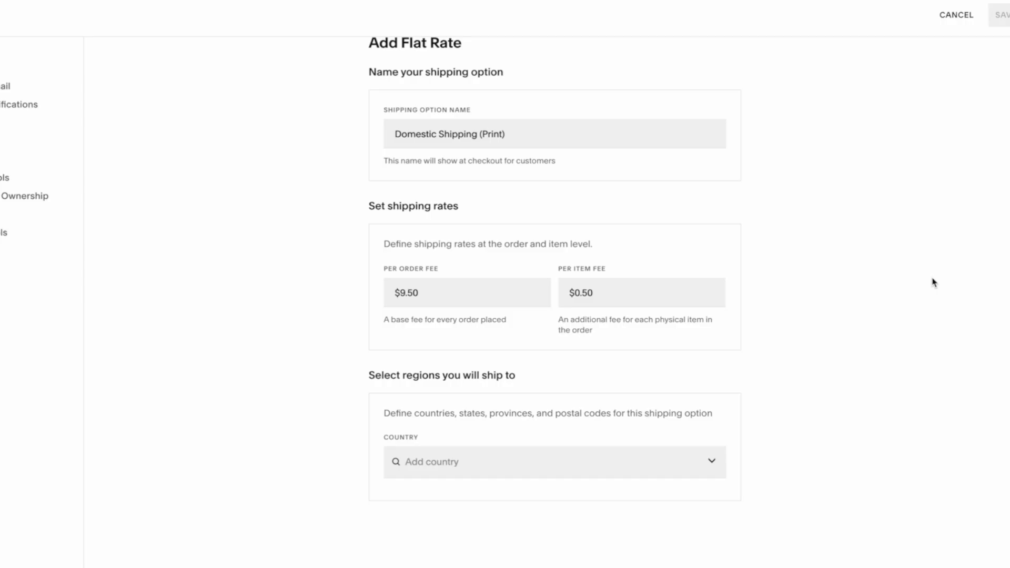
Step: Add Sweden as the shipping region for the domestic flat rate and save the option
left_click(657, 468)
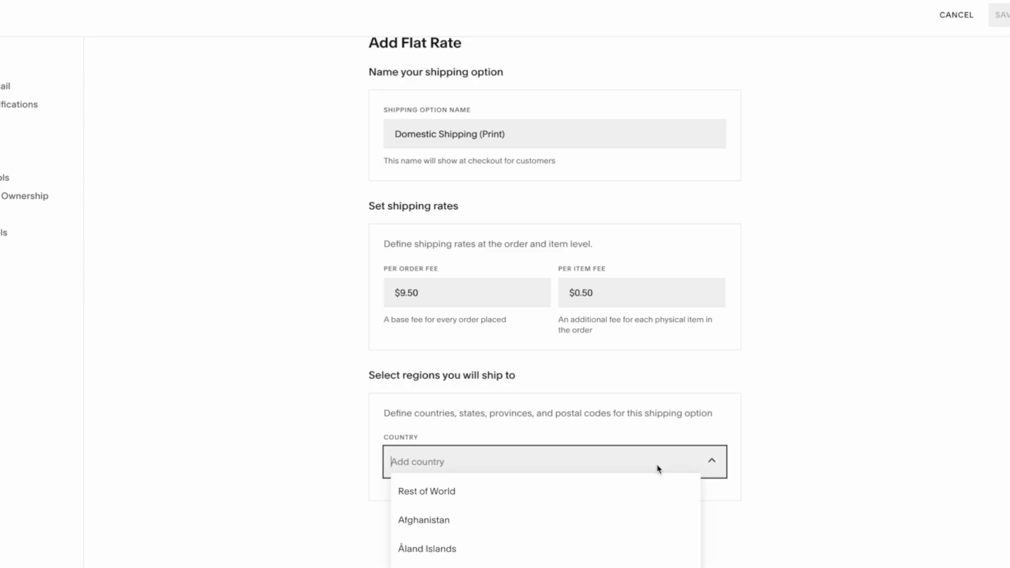
type("swe")
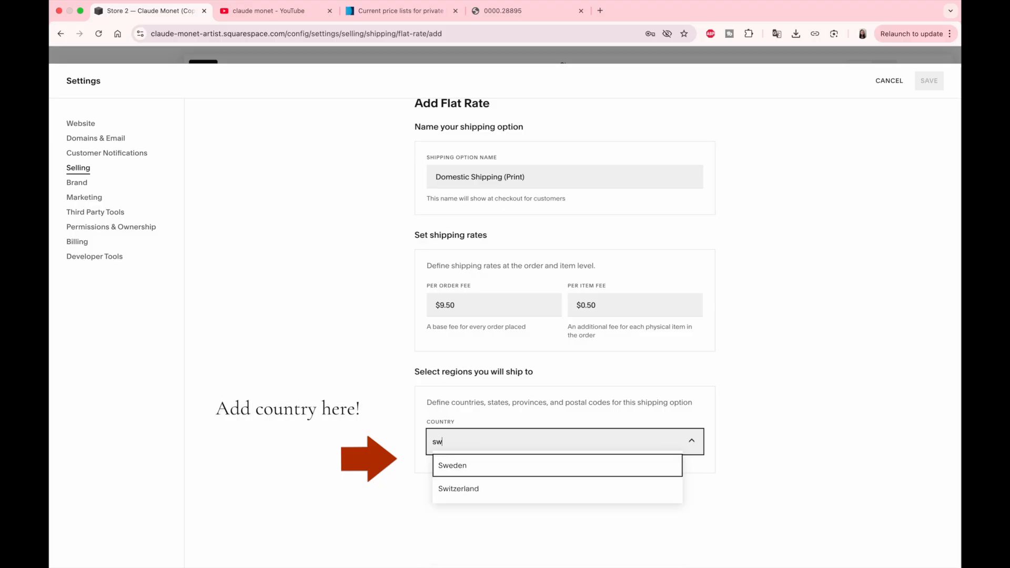
left_click(533, 469)
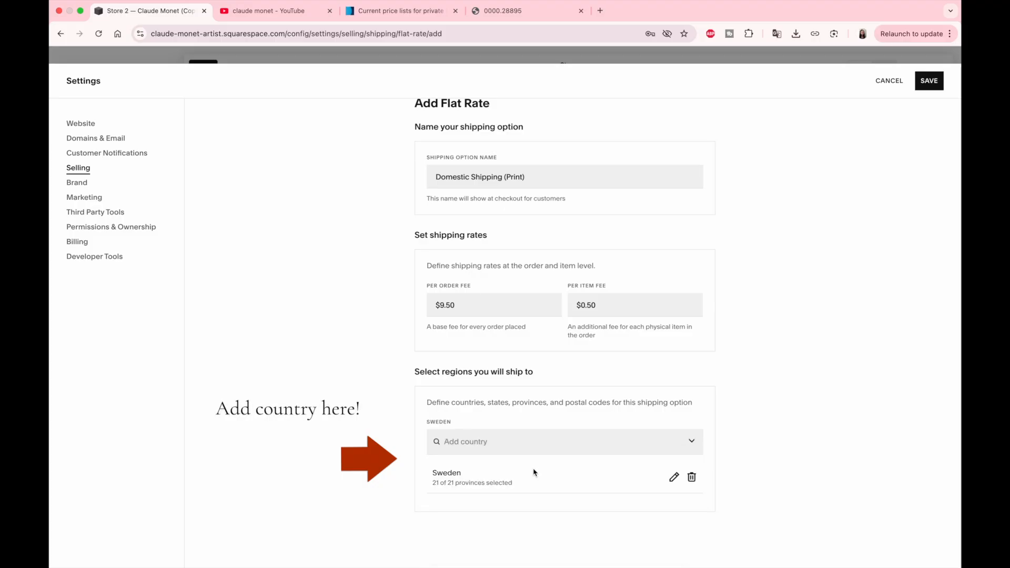
scroll(807, 348, "down", 1)
scroll(808, 348, "up", 2)
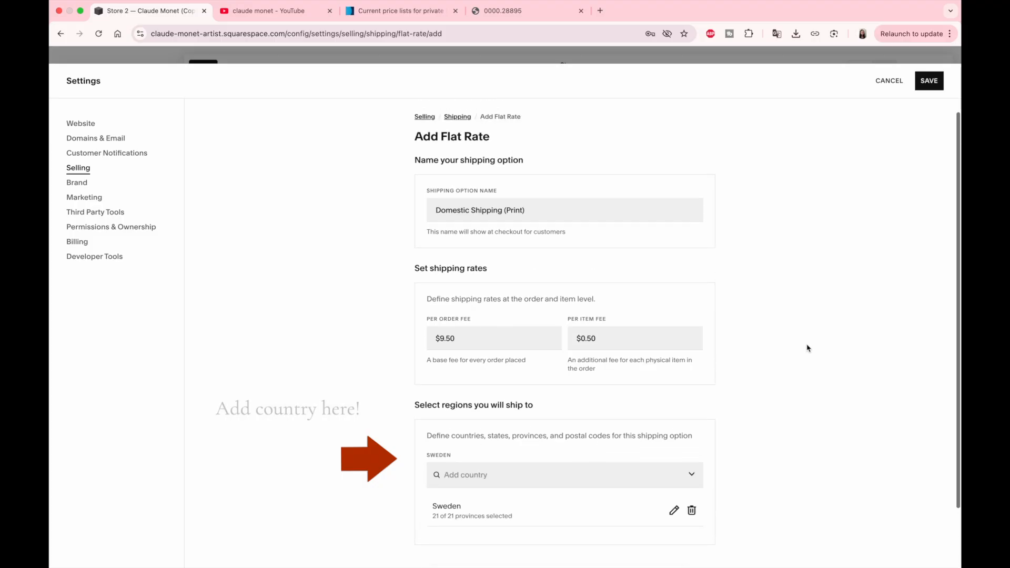
left_click(929, 87)
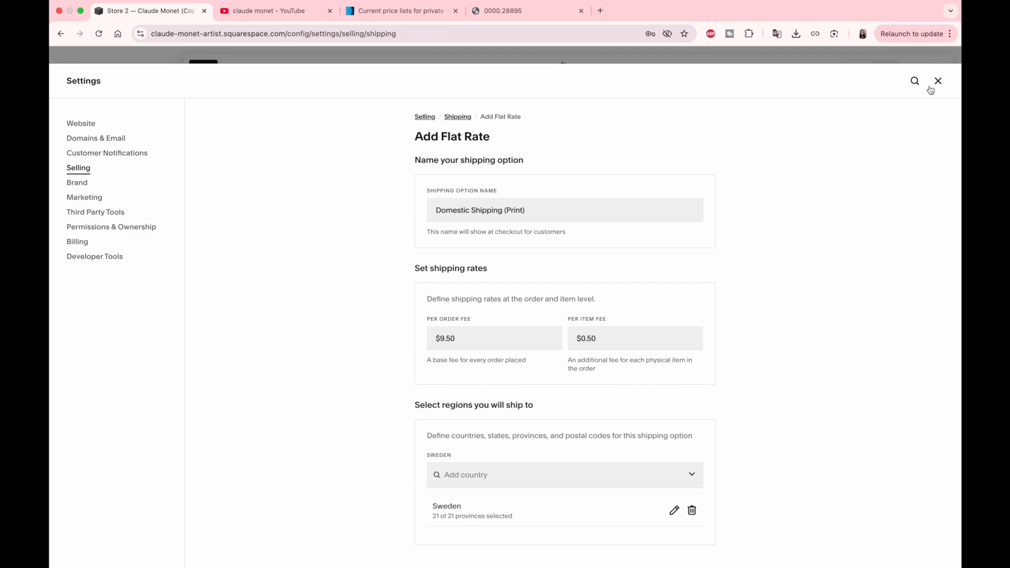
Step: Add another flat rate shipping option and name it "EU Shipping (Print)"
left_click(455, 337)
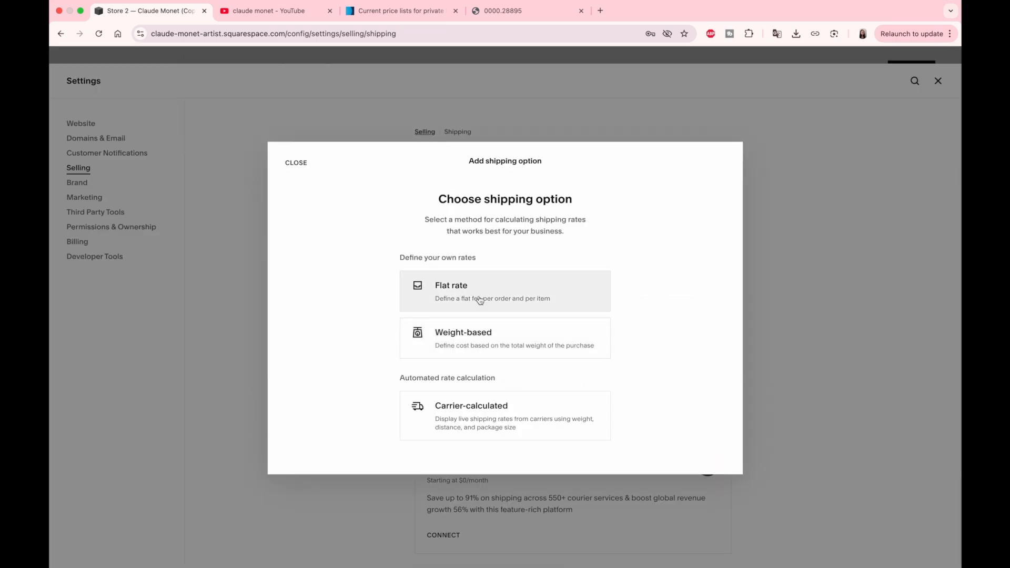
left_click(479, 296)
left_click(488, 226)
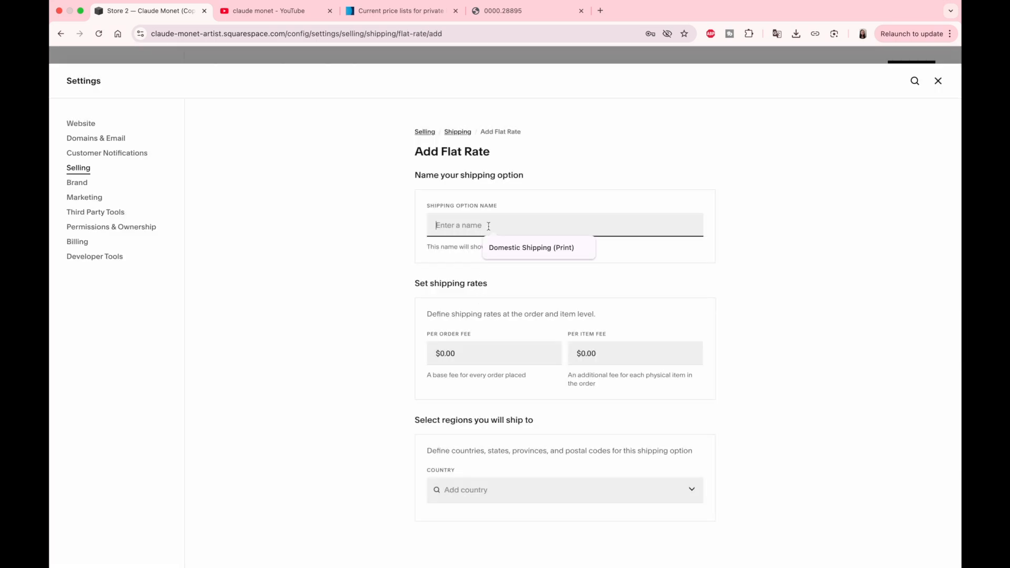
type("EU Shipping")
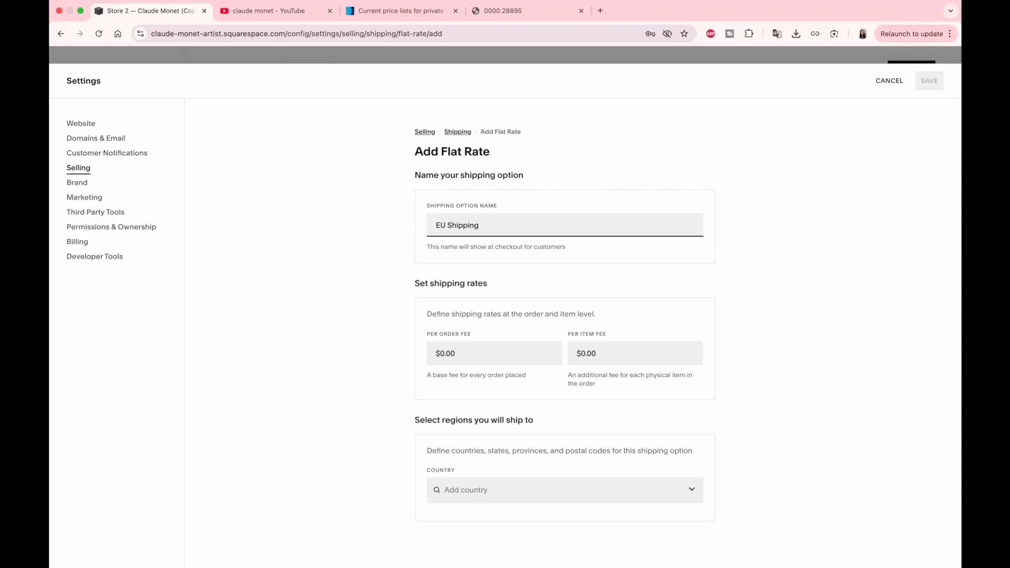
type(" ()Print")
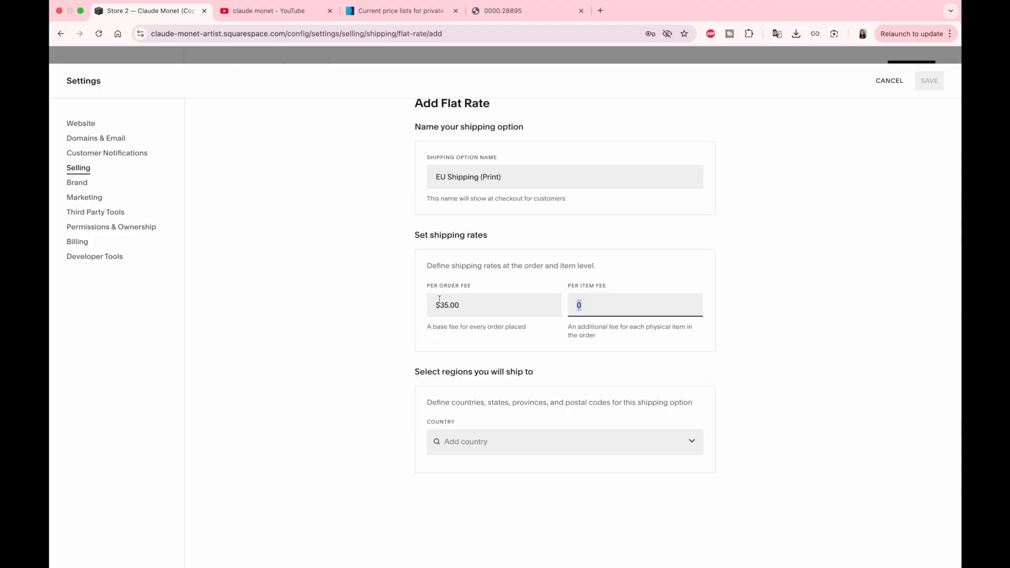
Step: Set the EU rate's per order fee to $34.00 and its per item fee to $1.00
left_click(451, 301)
type("34")
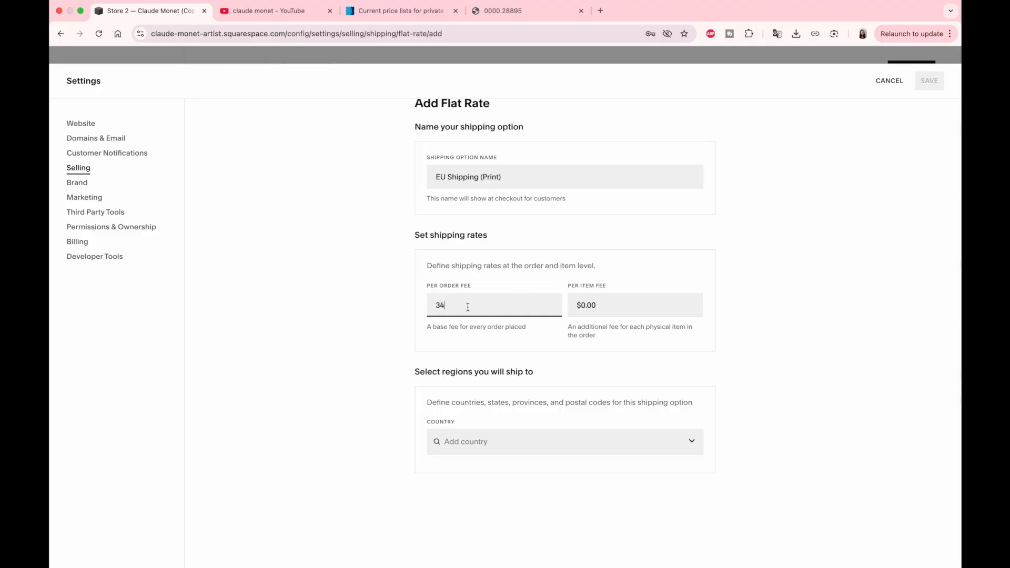
left_click(624, 304)
type("1")
left_click(785, 322)
Step: Add Austria, Belgium and Bulgaria to the regions served by the EU shipping option
left_click(510, 448)
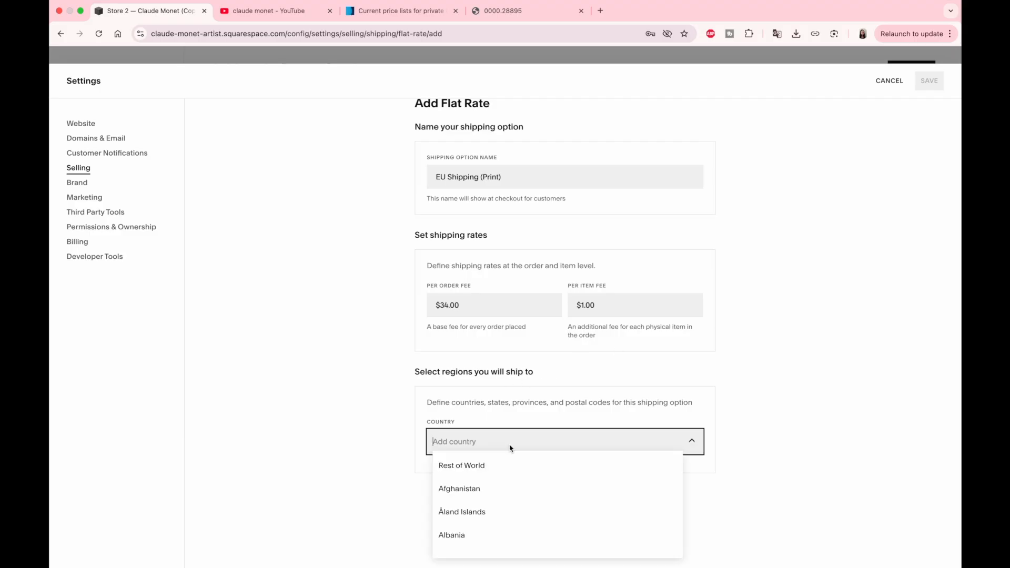
type("Aus")
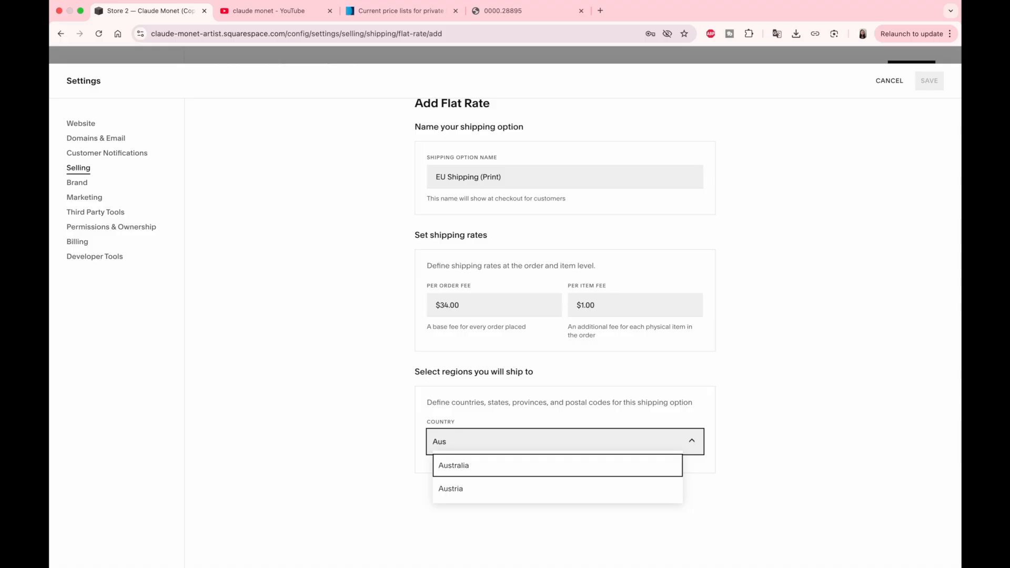
left_click(509, 488)
type("Belgium")
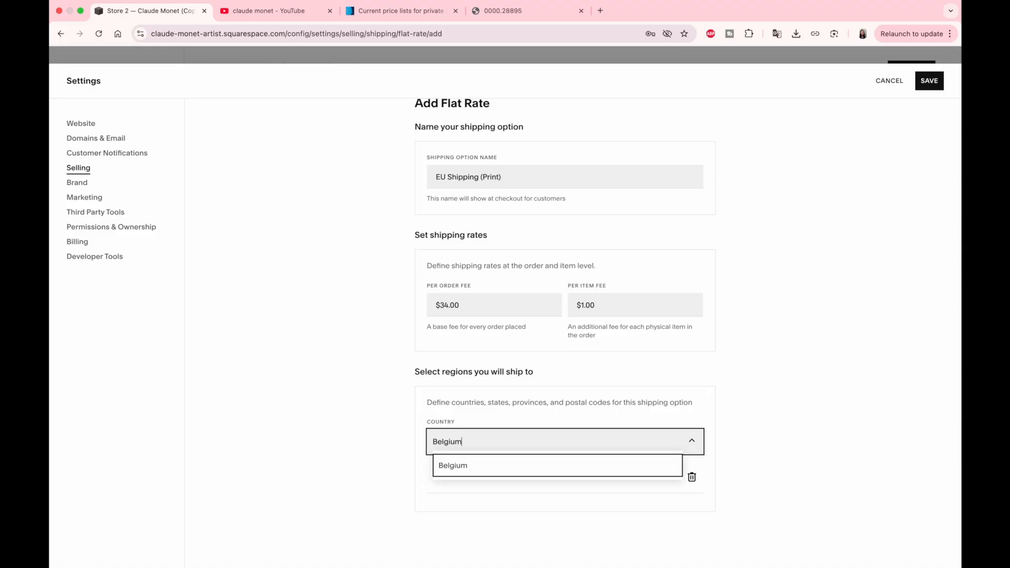
key("Return")
type("Bulgar")
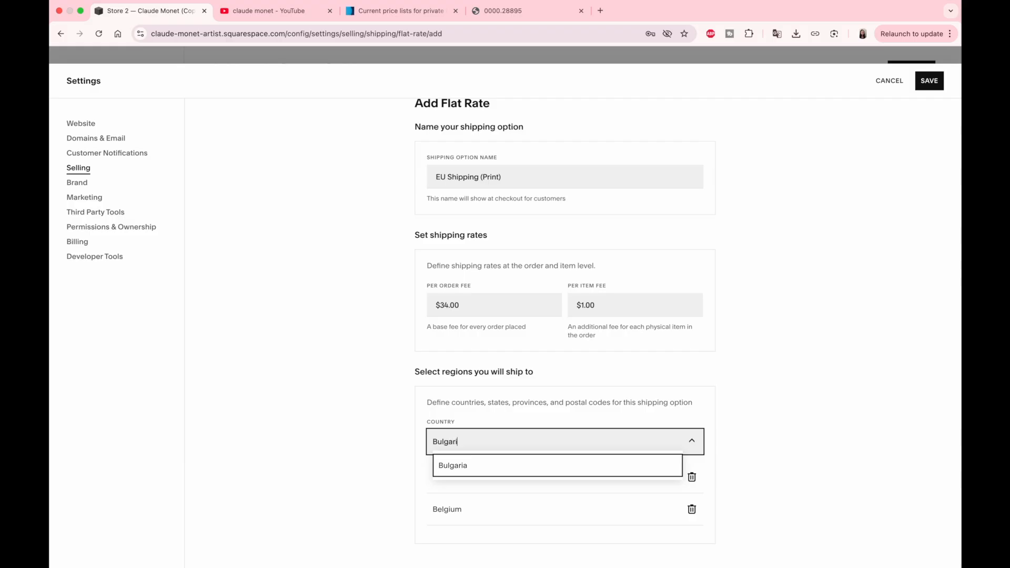
key("Return")
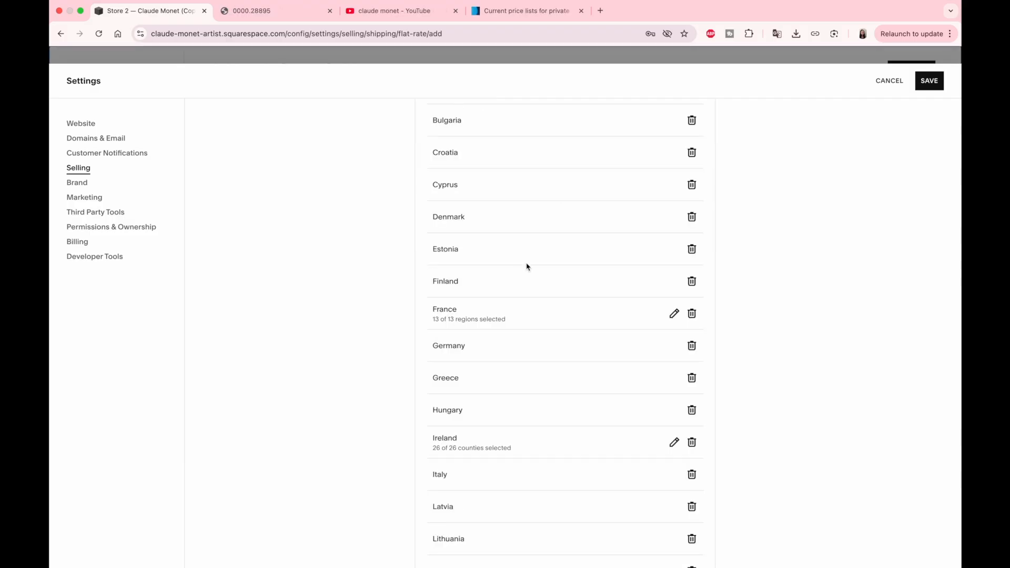
Step: Review the full list of EU countries in the EU Shipping (Print) option and save it
scroll(528, 267, "down", 5)
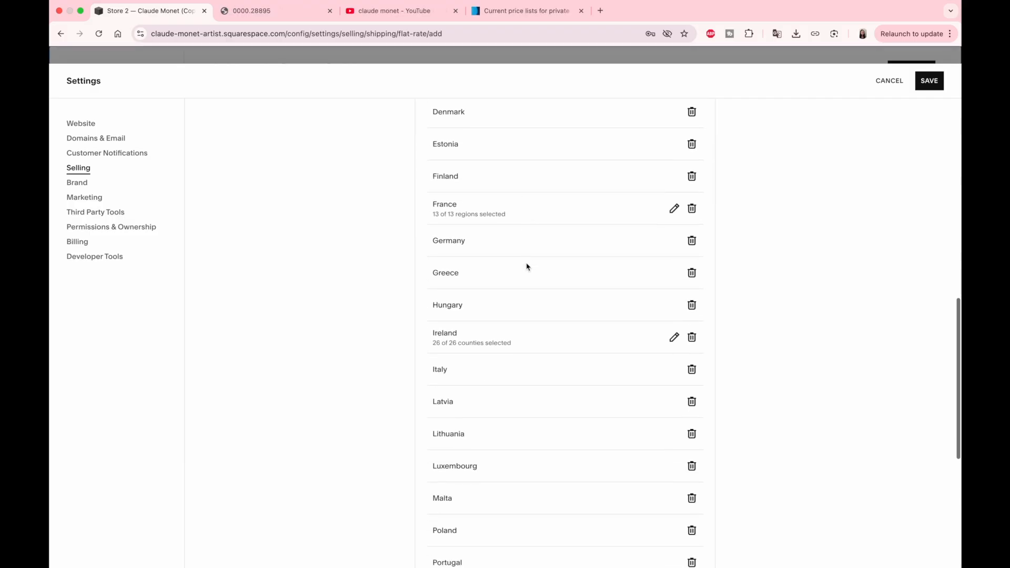
scroll(527, 266, "down", 3)
left_click(928, 81)
Step: Add another flat rate shipping option and name it "International Shipping (Print)"
scroll(832, 260, "down", 3)
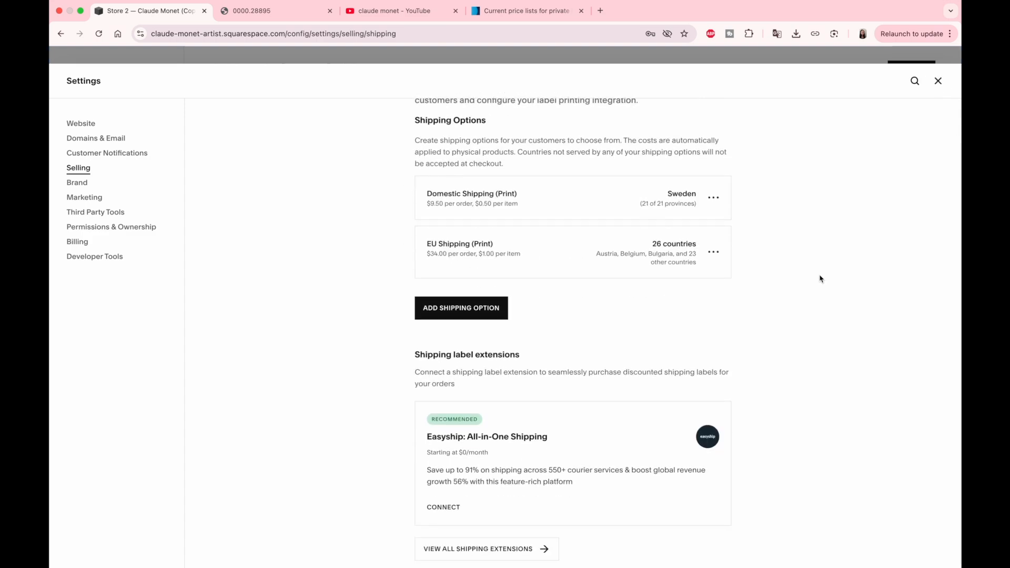
left_click(466, 308)
left_click(466, 308)
type("International Shipping ")
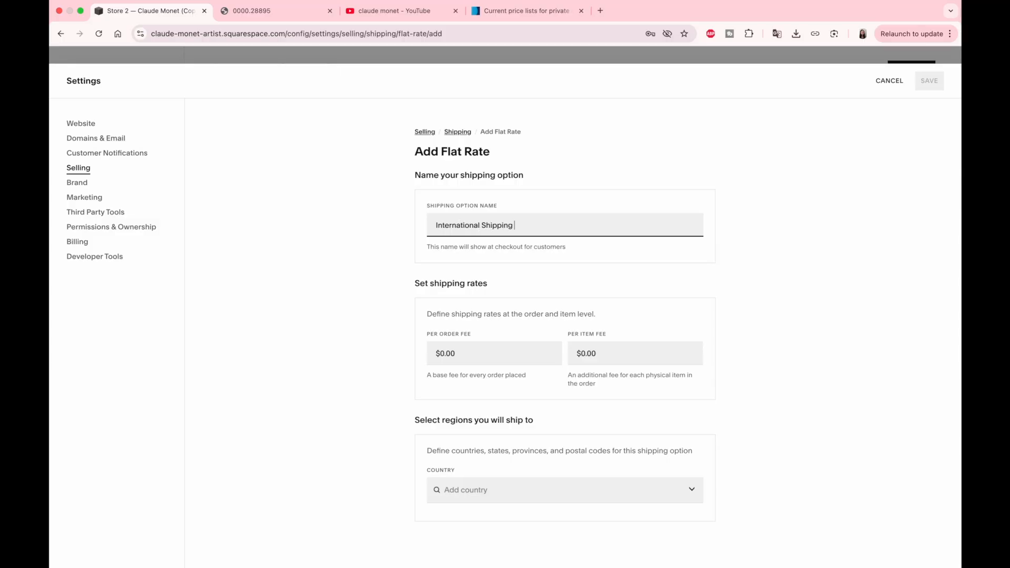
type("(Print)")
Step: Set the international print rate's per order fee to $37.00 and its per item fee to $1.00
key("Tab")
type("37")
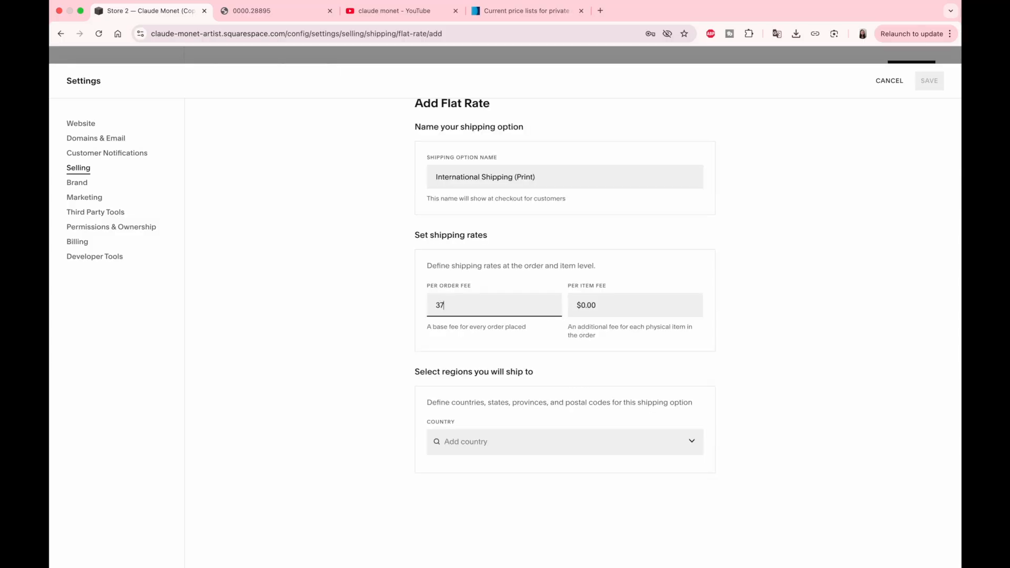
left_click(604, 310)
type("1")
left_click(782, 338)
Step: Add Rest of World as the region served by International Shipping (Print) and save the option
left_click(521, 441)
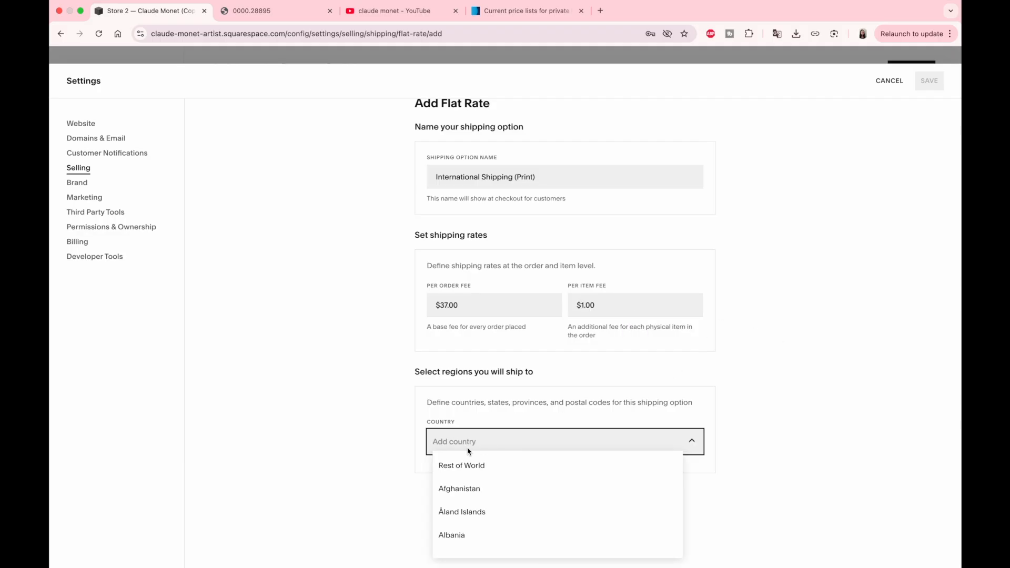
left_click(469, 467)
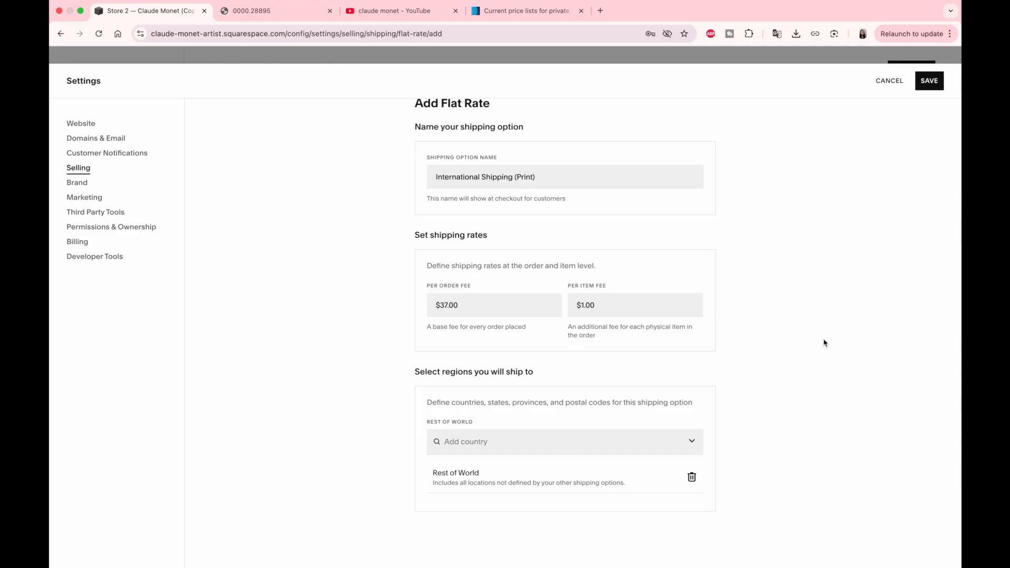
scroll(824, 343, "up", 2)
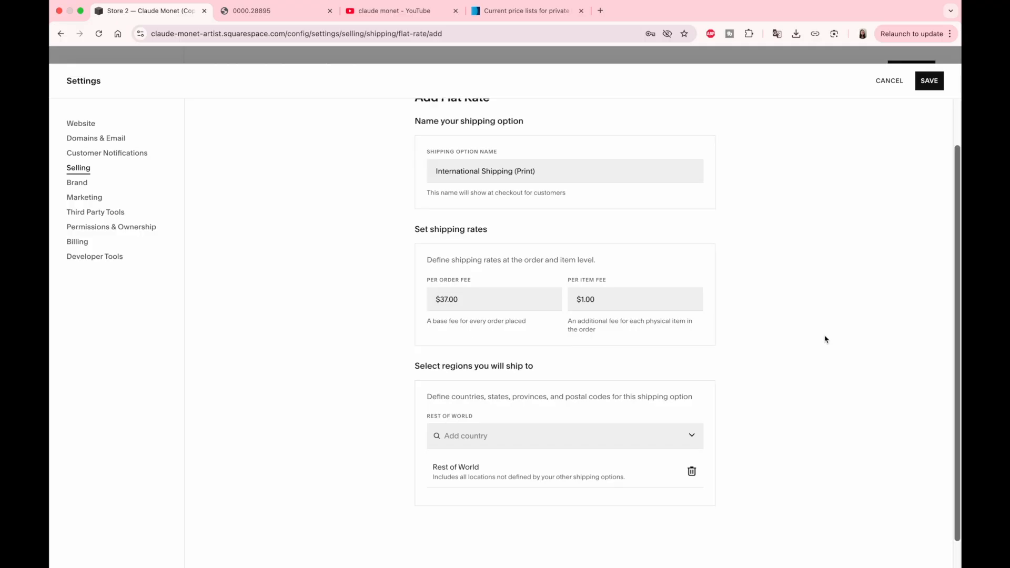
left_click(929, 82)
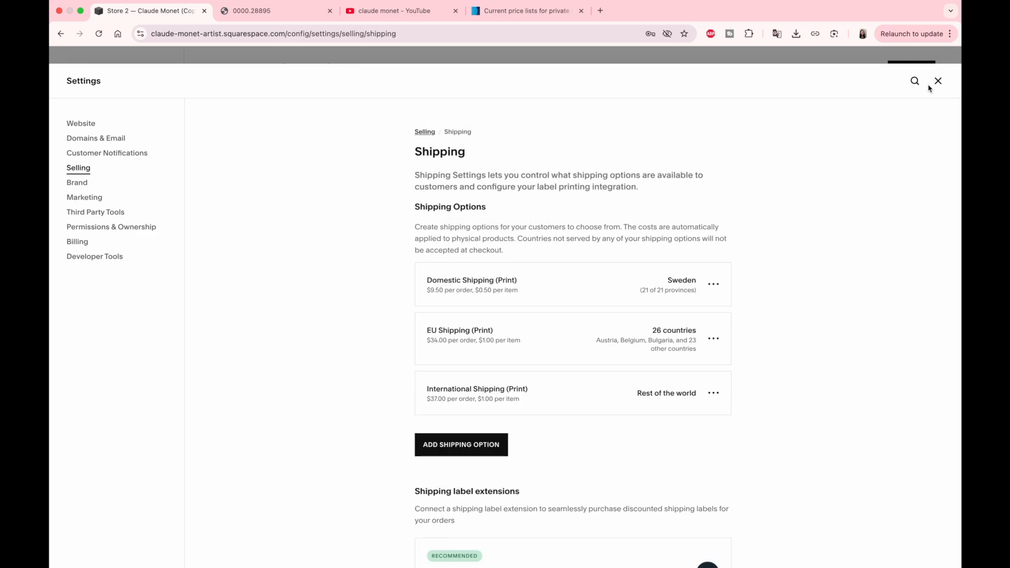
Step: Add a weight-based shipping option and name it "Domestic Shipping (Original)"
scroll(651, 213, "down", 1)
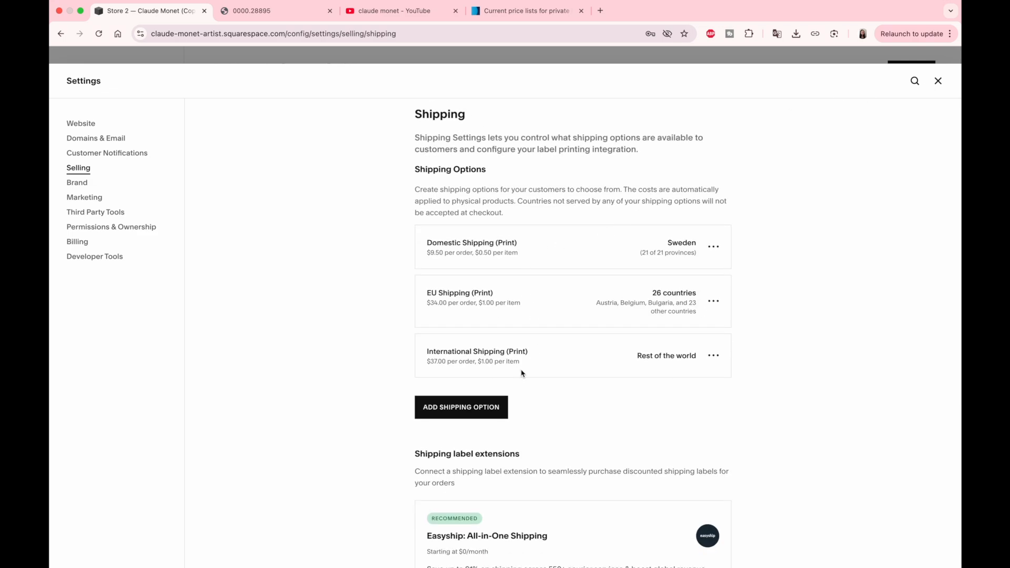
scroll(368, 378, "down", 1)
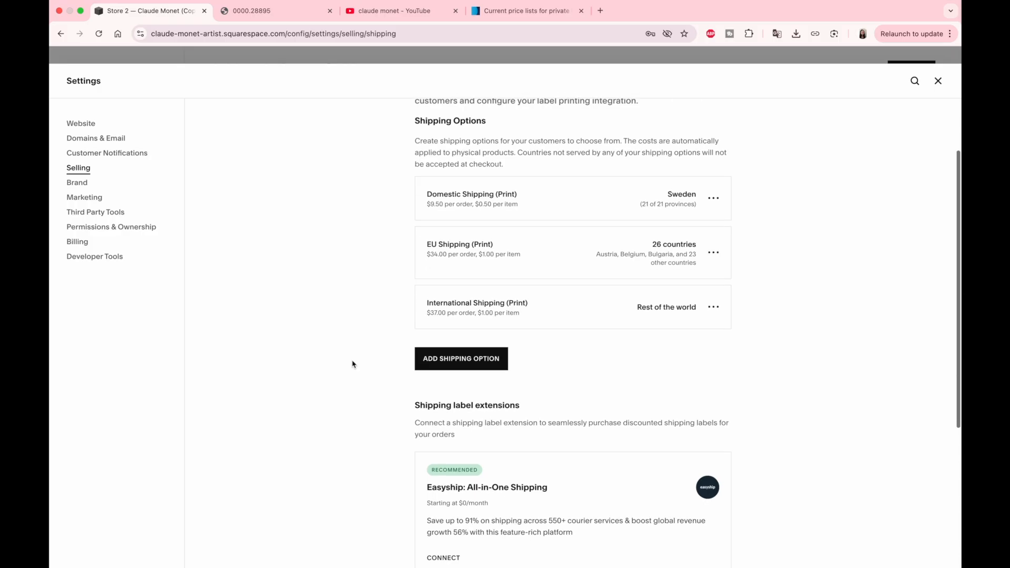
scroll(352, 363, "up", 1)
left_click(464, 393)
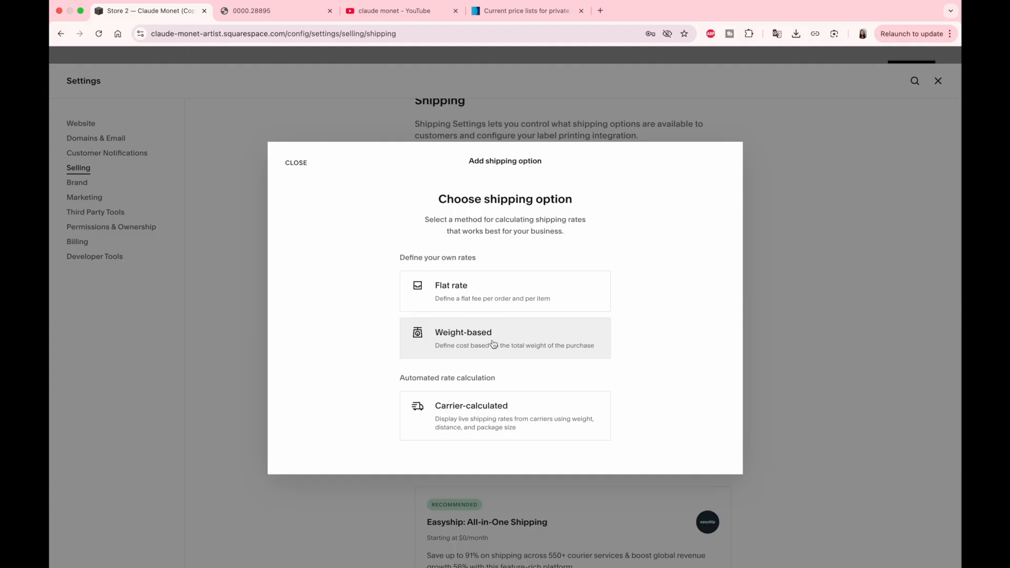
left_click(493, 344)
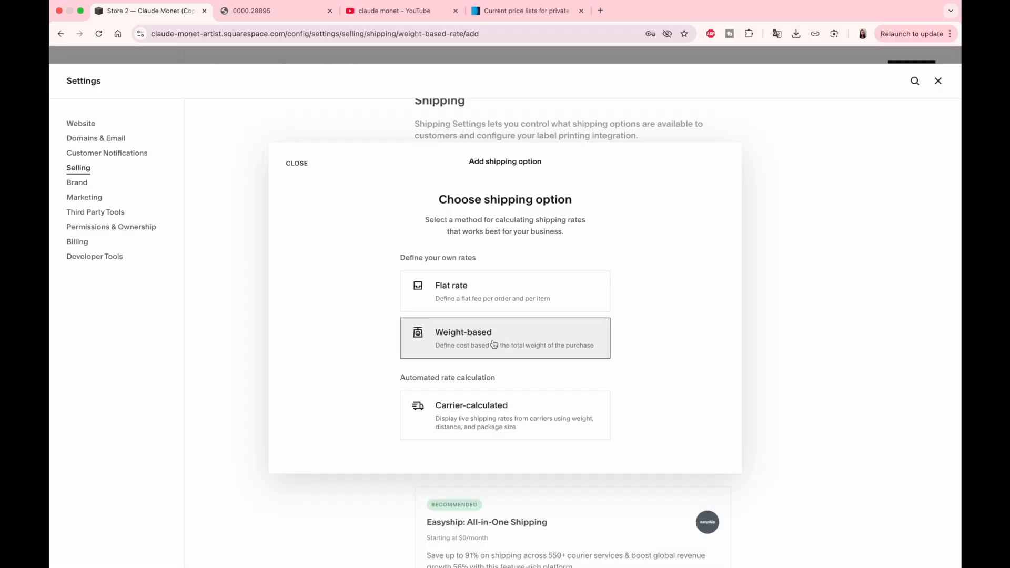
left_click(511, 229)
left_click(532, 248)
double_click(514, 225)
type("Original")
left_click(398, 288)
Step: Set the domestic original rate to $25.00 for orders up to 3 kg and $36.00 for orders up to 5 kg
scroll(398, 289, "down", 3)
left_click(526, 250)
type("3")
left_click(568, 252)
type("25")
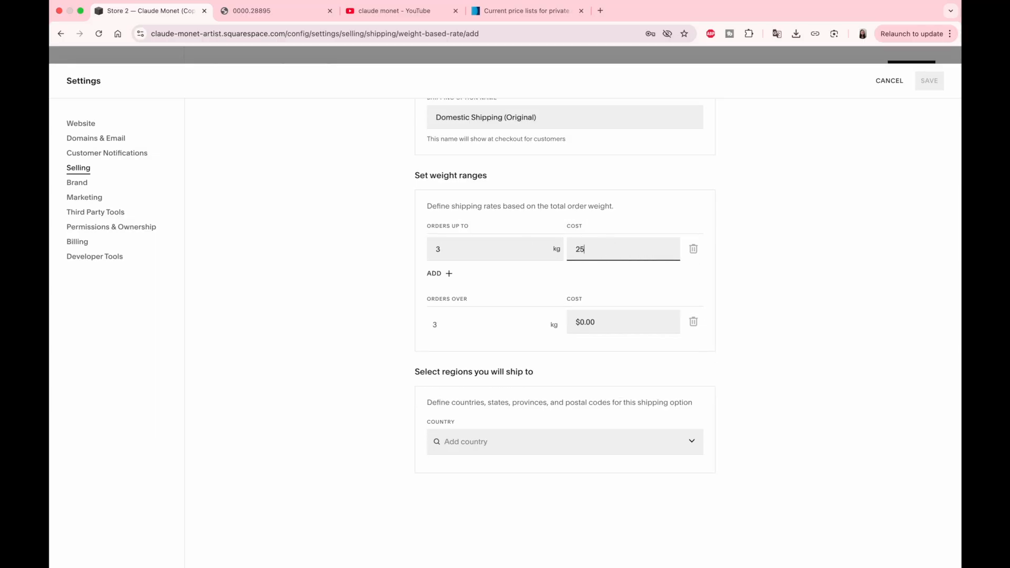
left_click(447, 274)
double_click(465, 274)
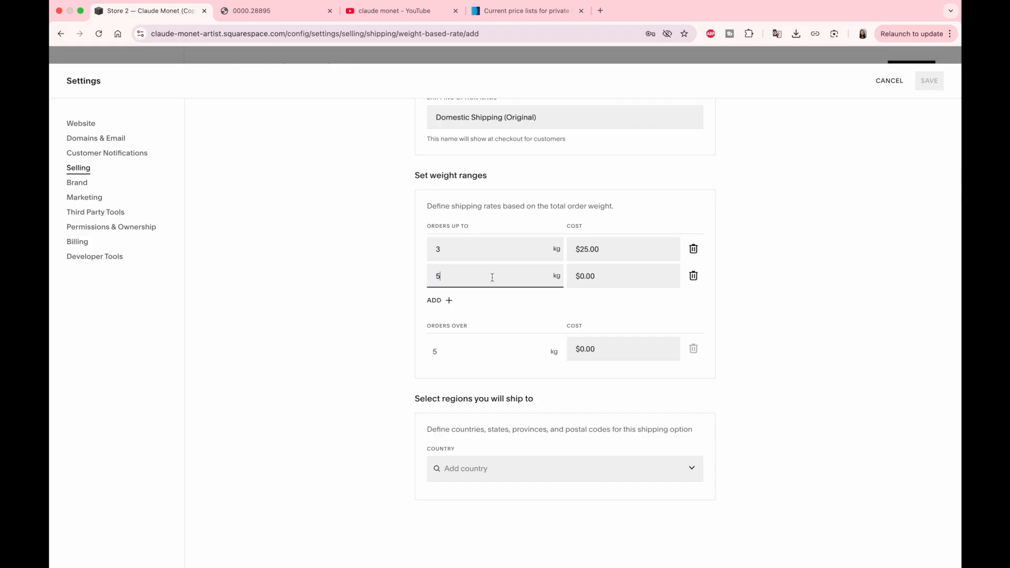
left_click(601, 281)
type("36")
Step: Add a domestic weight range up to 10 kg costing $47.00, and charge $57.00 for orders over 10 kg
left_click(441, 301)
left_click(454, 305)
type("10")
left_click(605, 302)
type("47")
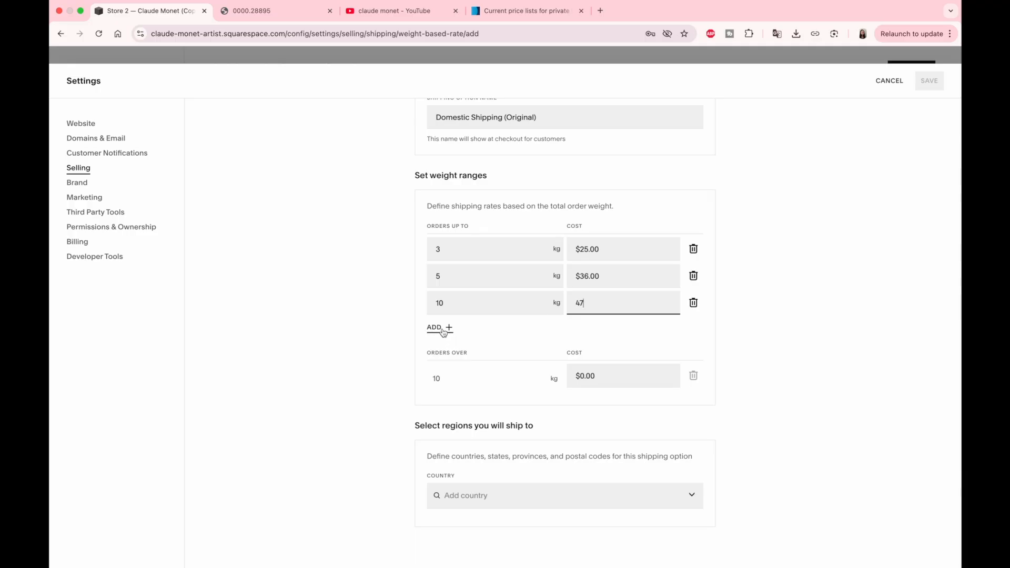
key("Tab")
left_click(405, 361)
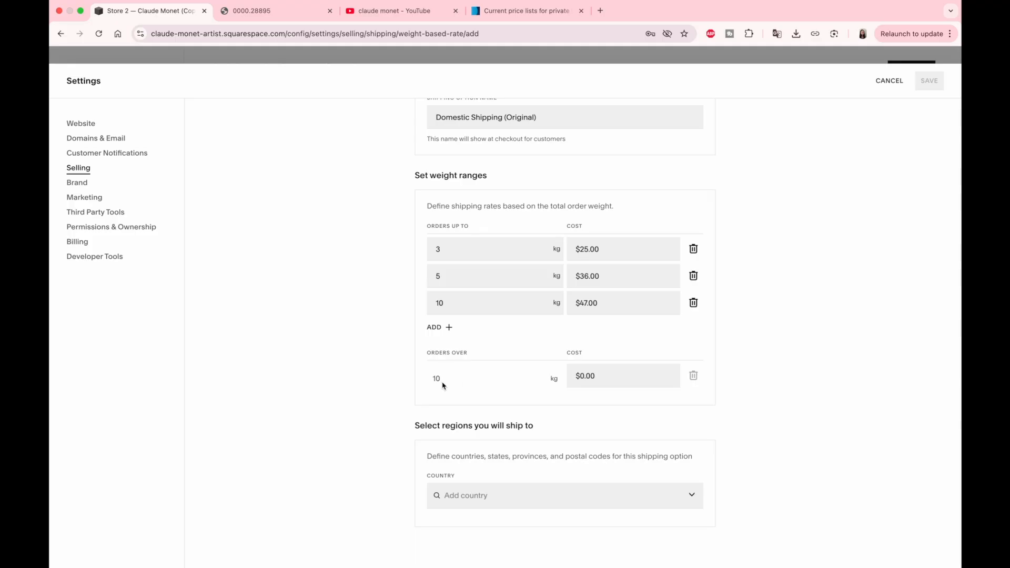
left_click(588, 380)
scroll(638, 368, "down", 1)
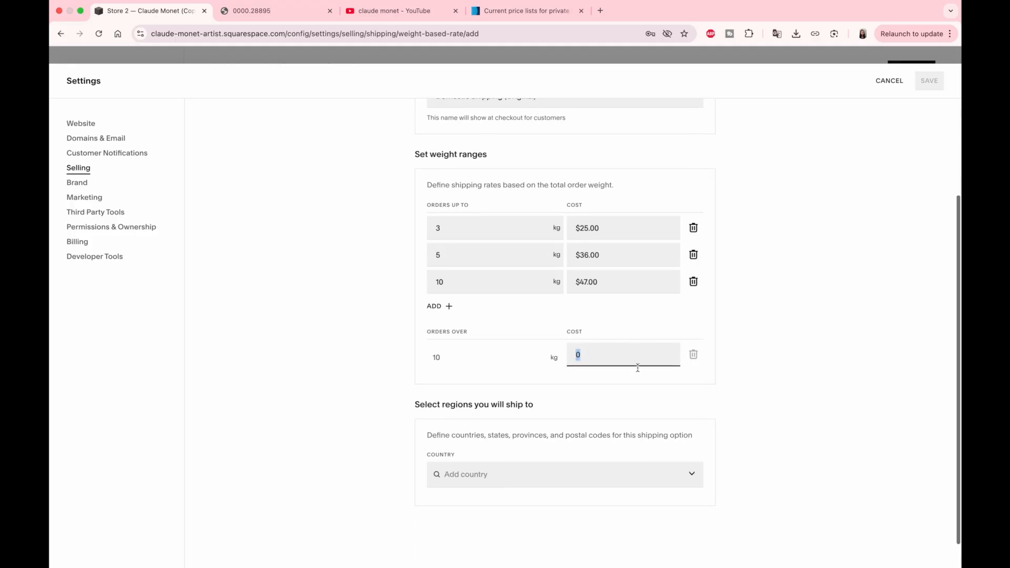
type("57")
Step: Add Sweden as the region served by Domestic Shipping (Original) and save the option
scroll(605, 400, "down", 1)
left_click(483, 441)
type("sw")
left_click(479, 466)
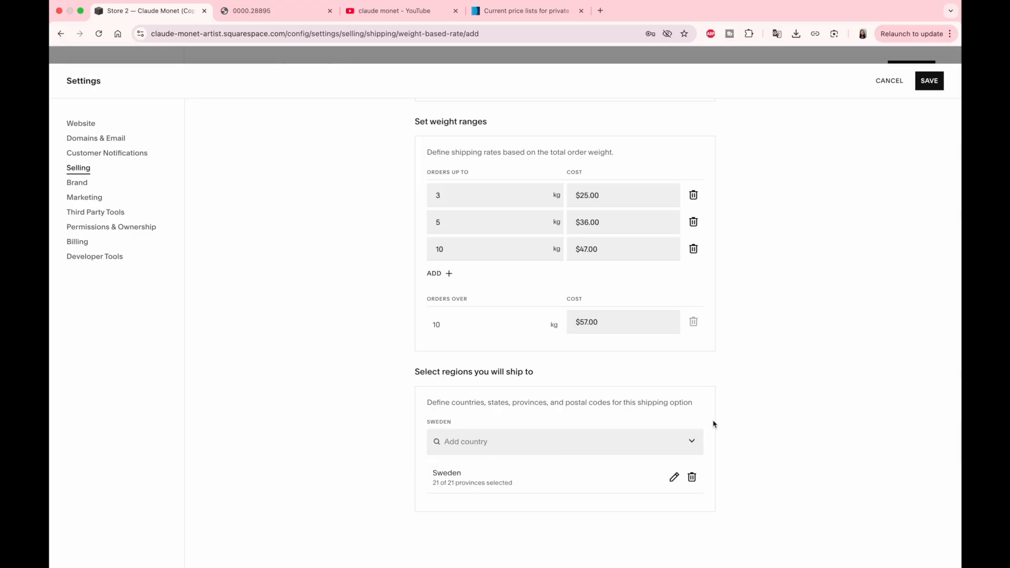
left_click(929, 81)
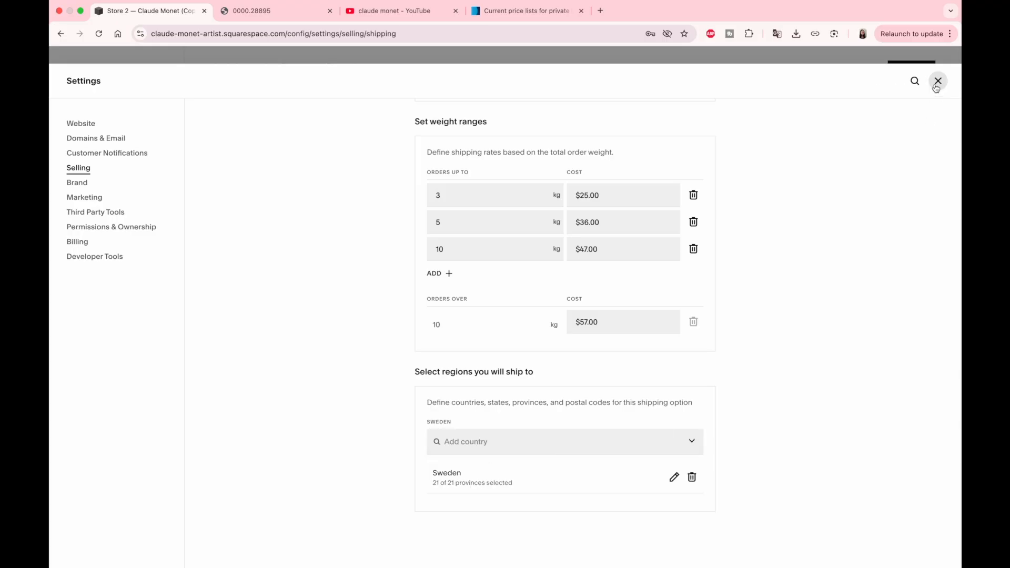
Step: Add another weight-based shipping option and name it "EU Shipping (Original)"
scroll(458, 426, "down", 3)
left_click(458, 415)
left_click(505, 335)
type("EU Shipping (Original)")
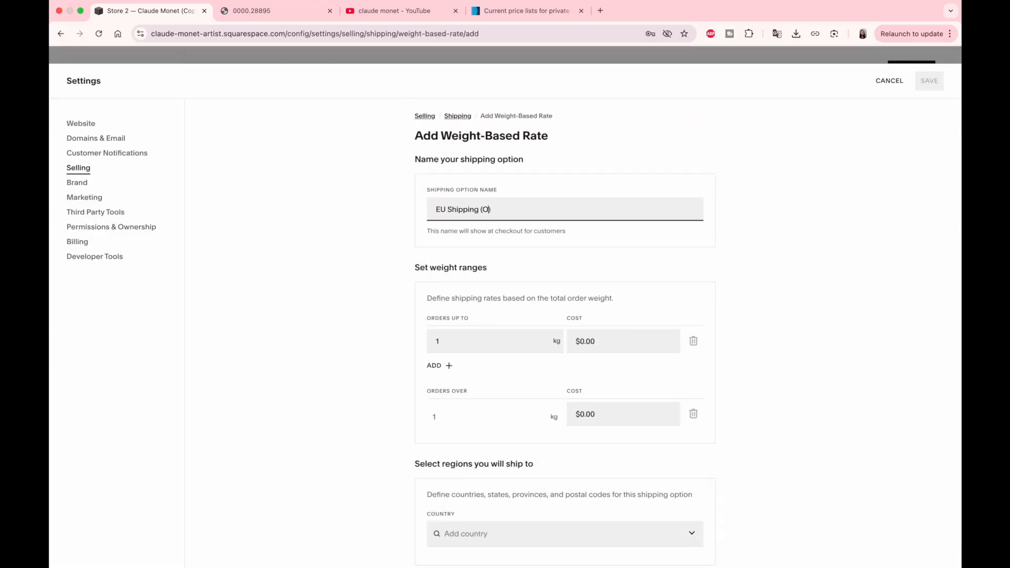
Step: Set the EU original costs to $28.00 up to 1 kg, $33.00 up to 2 kg and $55.00 up to 3 kg
left_click(613, 341)
type("28")
left_click(451, 367)
left_click(605, 369)
type("33")
left_click(451, 393)
left_click(598, 395)
type("55")
Step: Add EU ranges for 4 to 10 kg, rising $5 per kilogram from $60.00 to $90.00, and charge $100.00 over 10 kg
left_click(439, 419)
left_click(605, 421)
type("60")
left_click(439, 447)
left_click(577, 449)
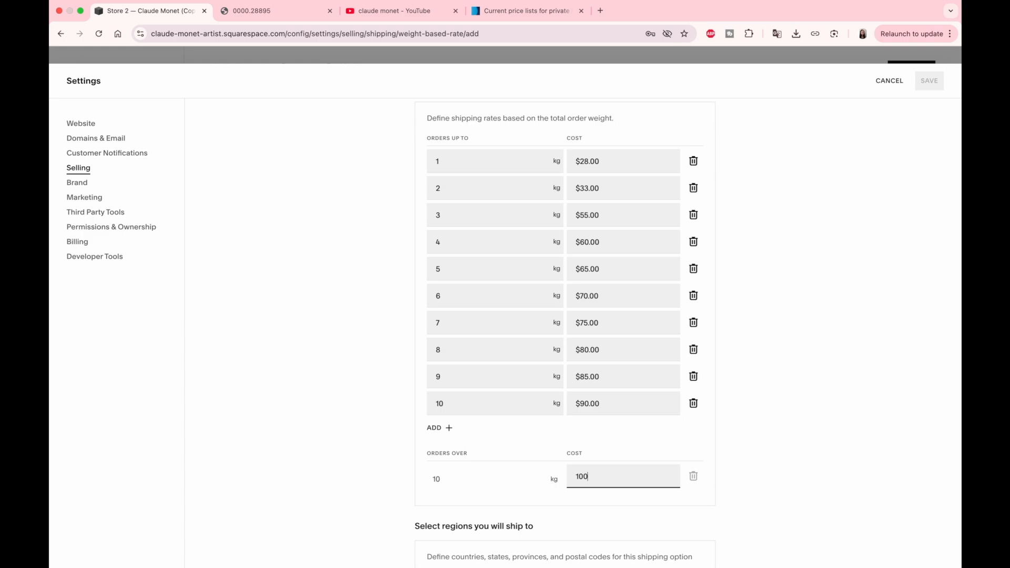
Step: Review the EU countries served by EU Shipping (Original) and save the option
scroll(780, 224, "down", 15)
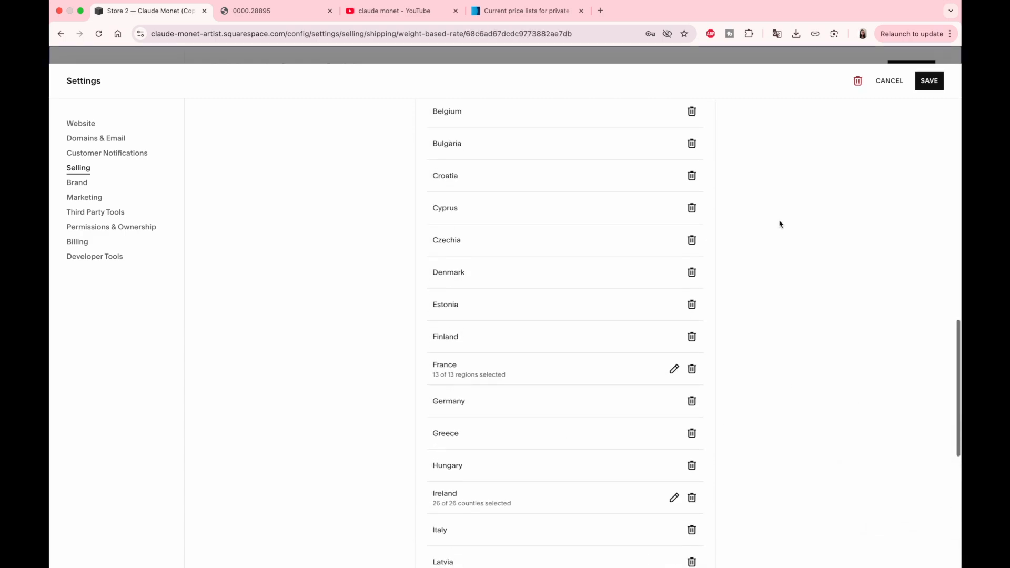
scroll(780, 224, "down", 5)
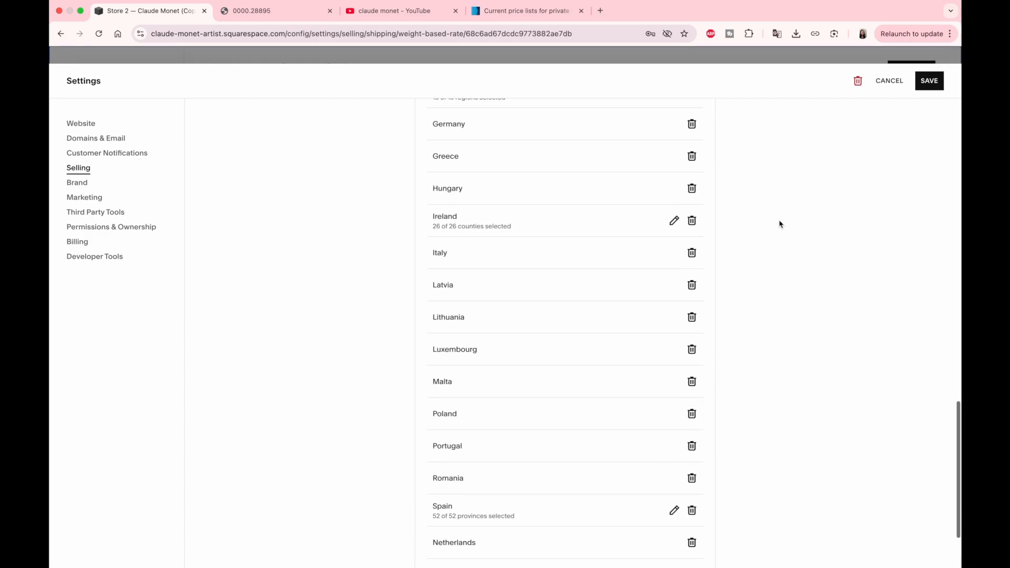
scroll(780, 224, "up", 20)
left_click(929, 81)
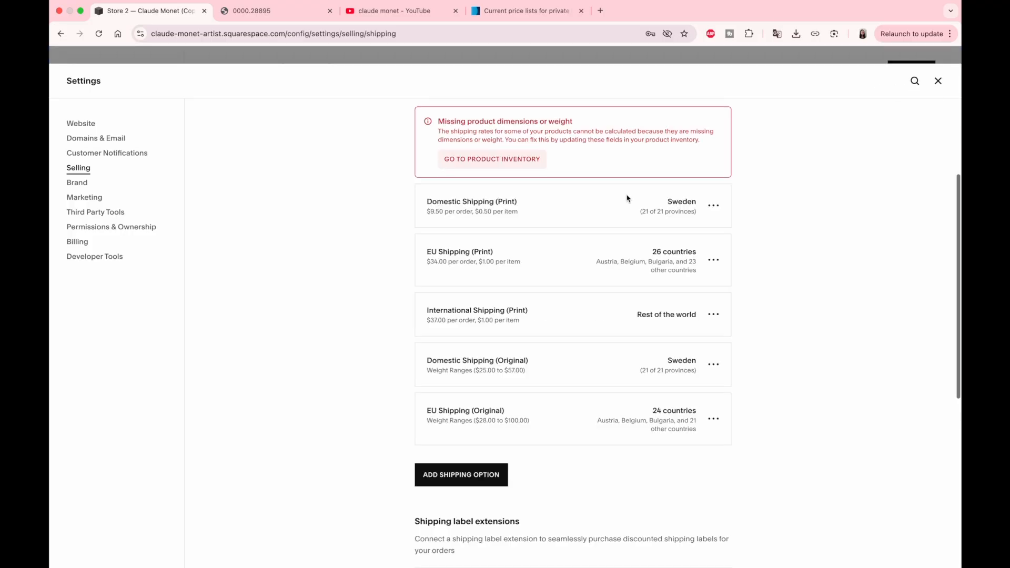
Step: Add another weight-based shipping option and name it "International Shipping (Original)"
left_click(485, 474)
left_click(494, 326)
type("International Shipping (Original)")
Step: Set the international original costs to $32.00 up to 1 kg, $40.00 up to 2 kg and $60.00 up to 3 kg
left_click(623, 358)
type("32")
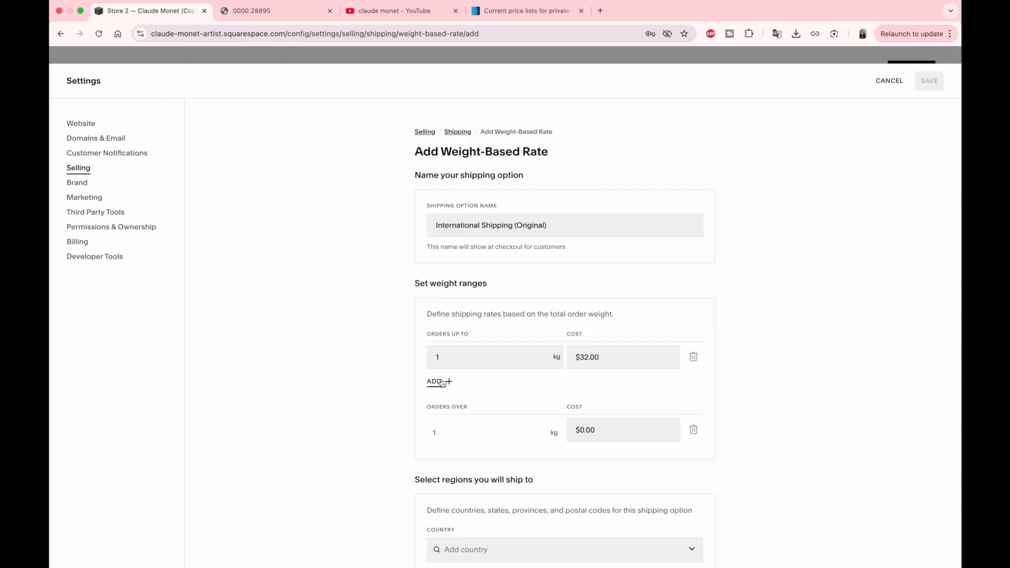
left_click(442, 382)
left_click(623, 384)
type("35")
left_click(441, 409)
type("50")
double_click(594, 384)
type("40")
double_click(598, 411)
type("60")
Step: Add international ranges up to 4 kg for $70.00 and up to 5 kg for $80.00, and charge $100.00 over 5 kg
left_click(440, 435)
left_click(629, 440)
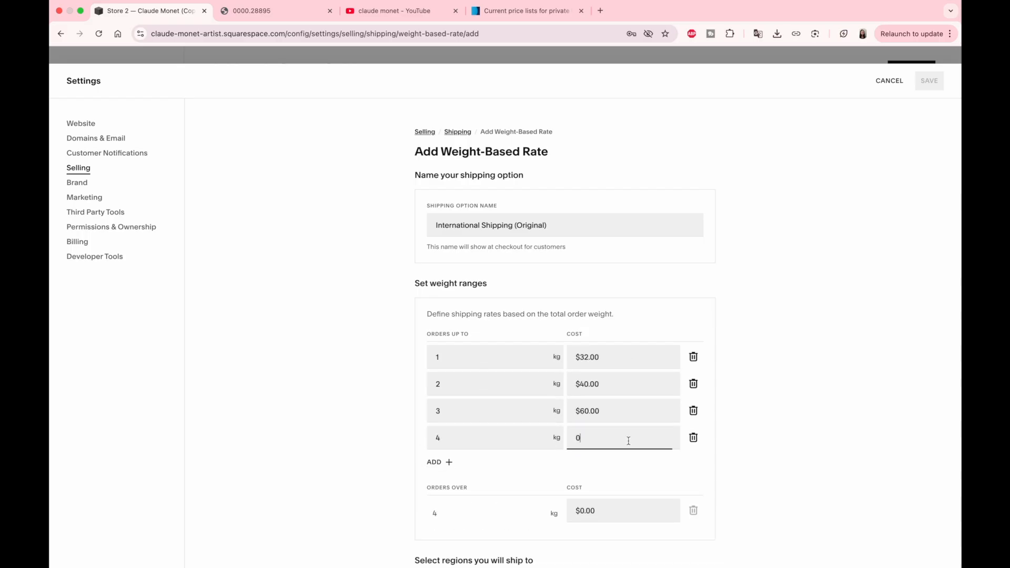
type("70")
type("100")
Step: Add Rest of World as the region served by International Shipping (Original) and save the option
scroll(610, 478, "down", 3)
left_click(591, 443)
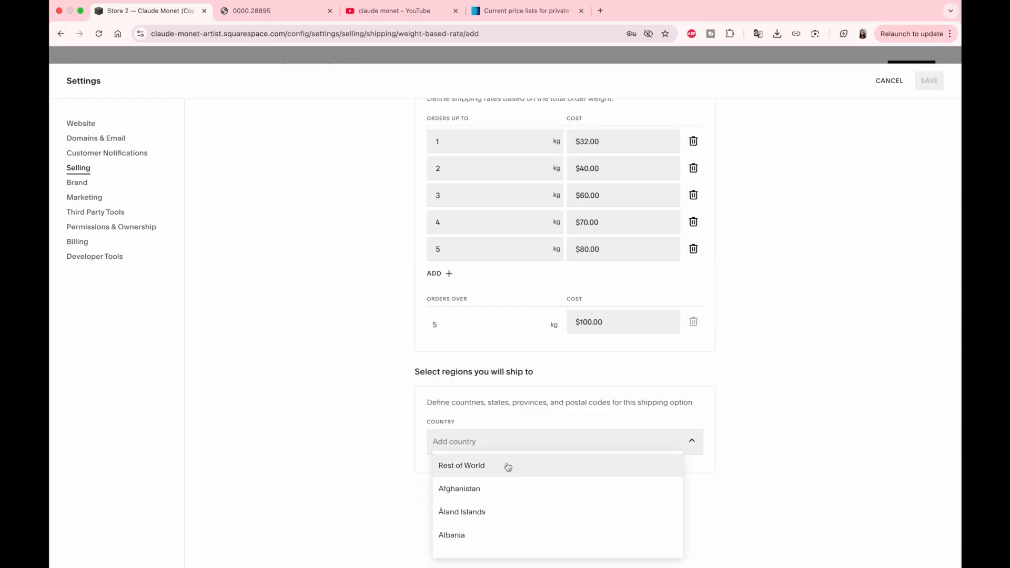
left_click(507, 466)
left_click(930, 81)
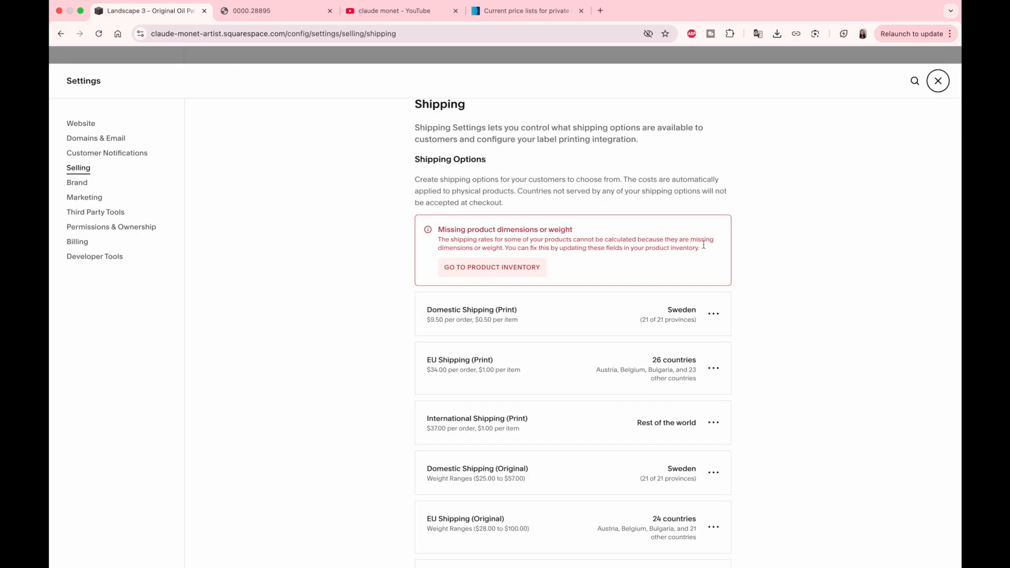
Step: Examine the missing product dimensions or weight notice and the complete list of print and original shipping options
left_click_drag(439, 230, 667, 248)
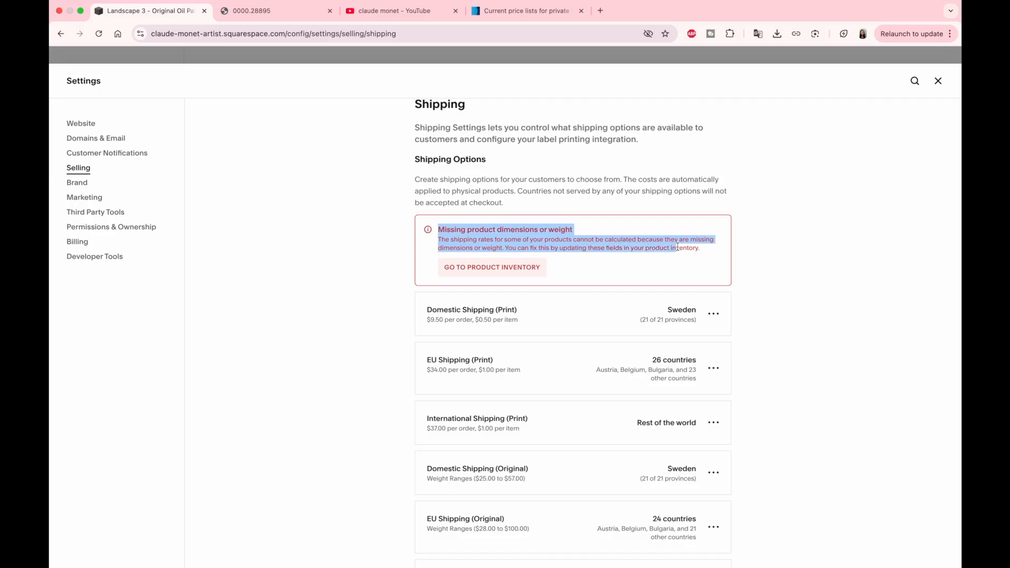
left_click(429, 229)
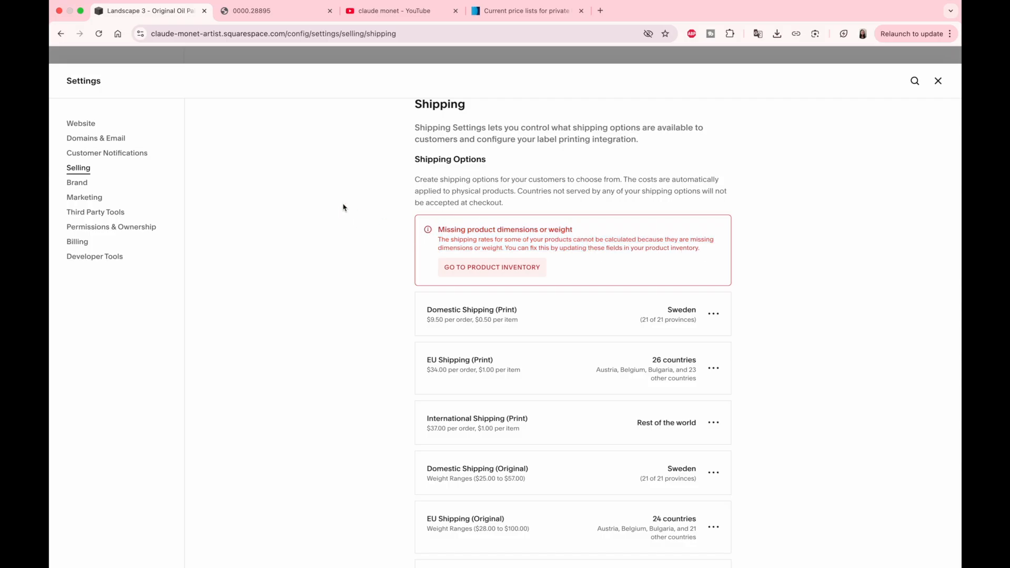
scroll(343, 206, "down", 1)
scroll(343, 208, "up", 2)
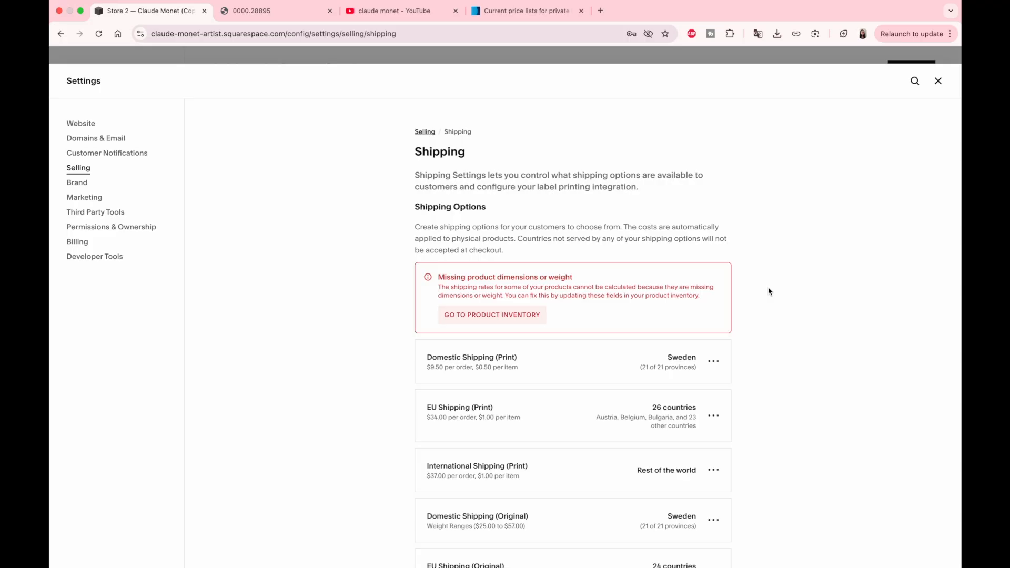
scroll(769, 291, "down", 5)
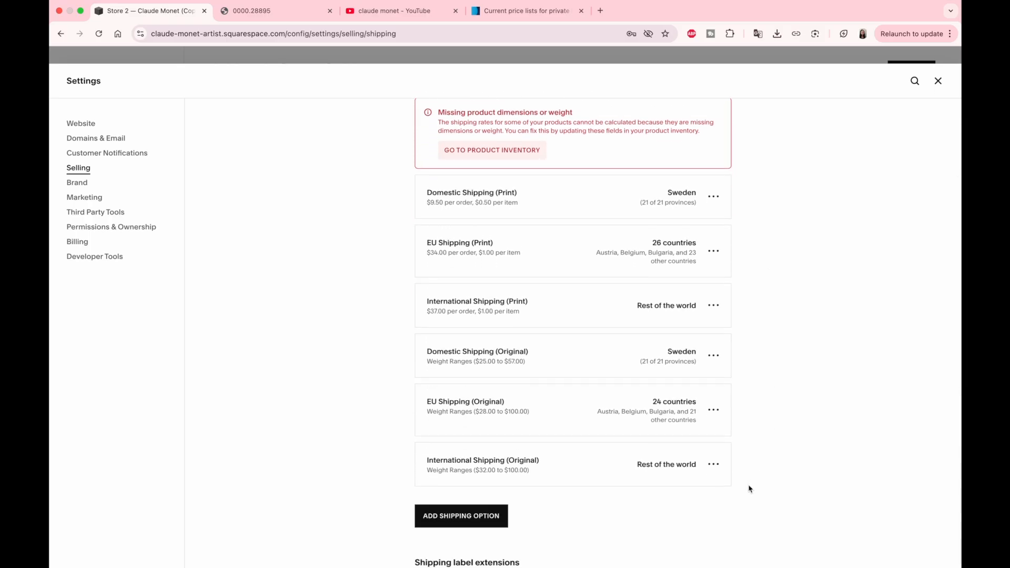
scroll(749, 348, "down", 2)
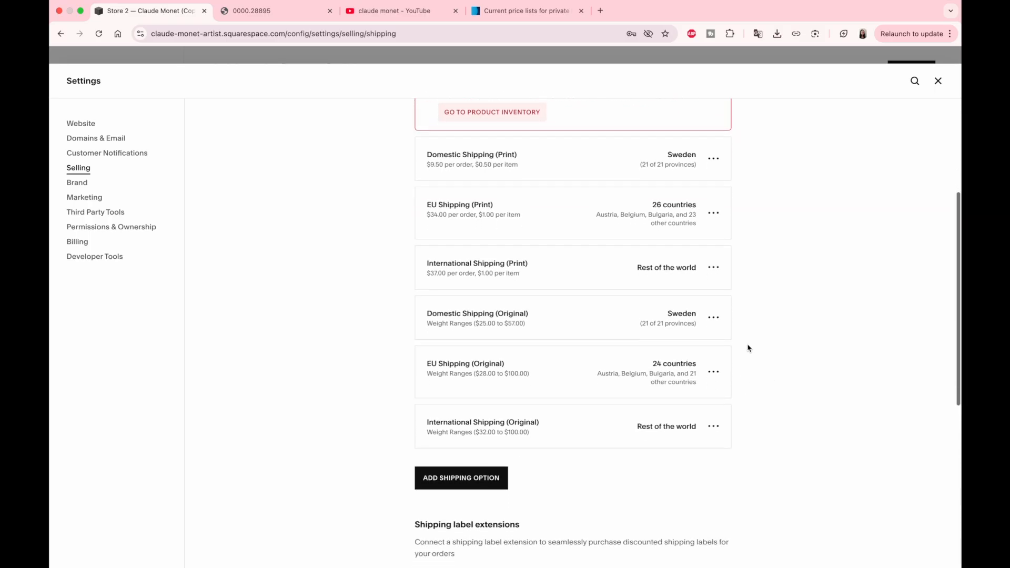
scroll(749, 348, "up", 2)
scroll(749, 348, "up", 6)
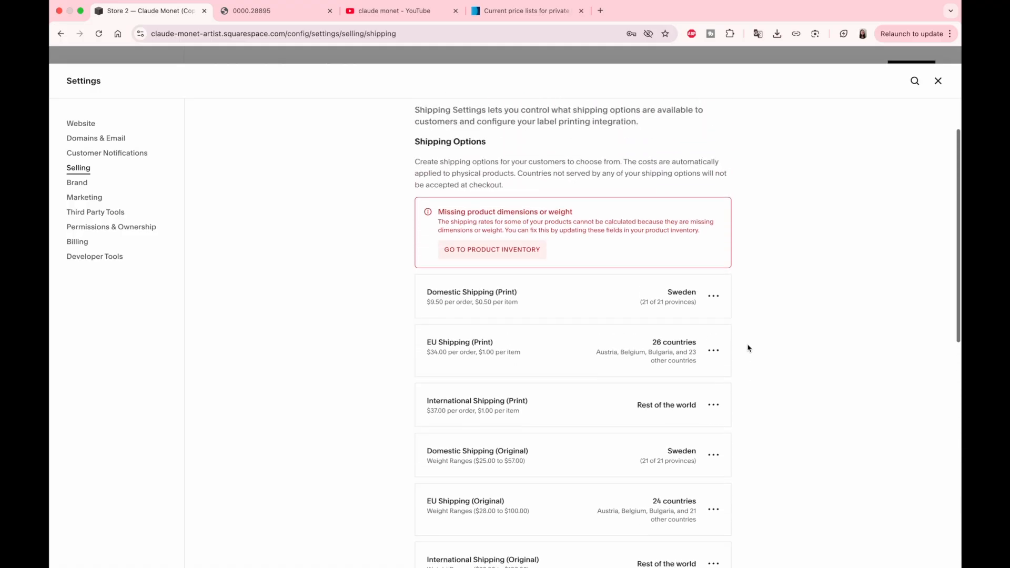
Step: Leave the shipping settings and open the fulfillment profiles for the store's physical products
left_click(940, 85)
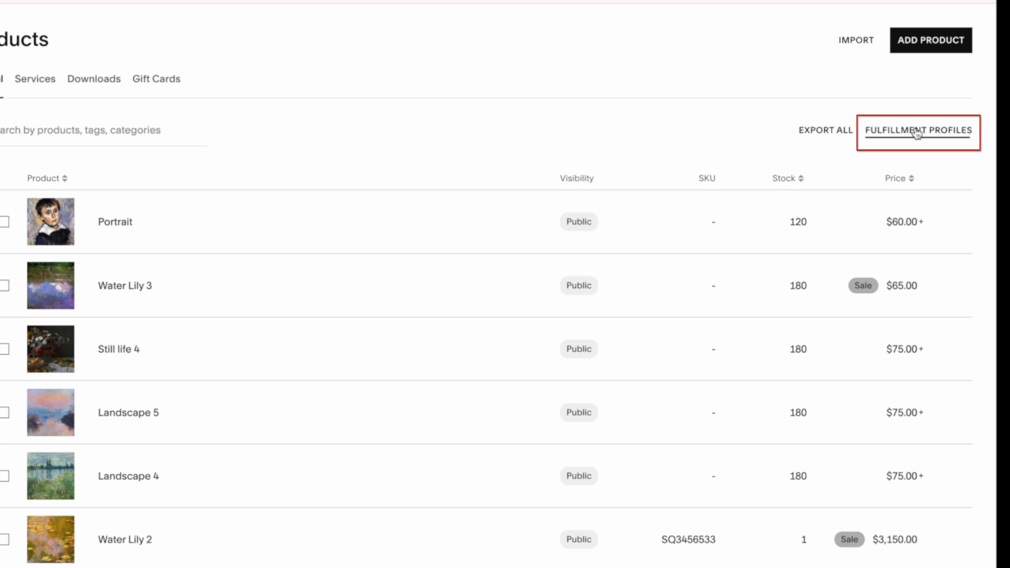
left_click(917, 132)
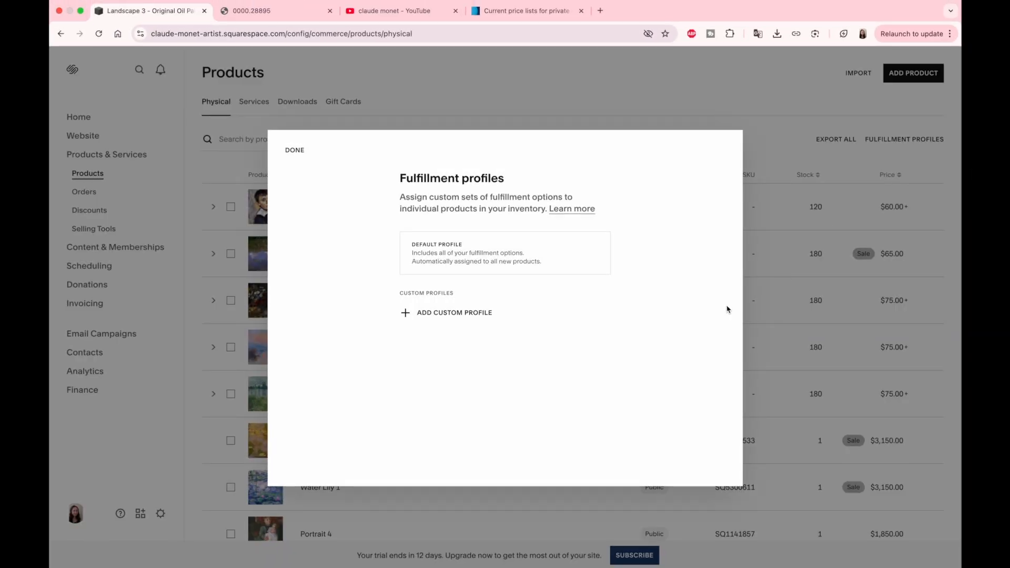
Step: Create the custom fulfillment profile "Shipping Options - Prints" with domestic, EU and international print shipping, and save it
left_click(446, 314)
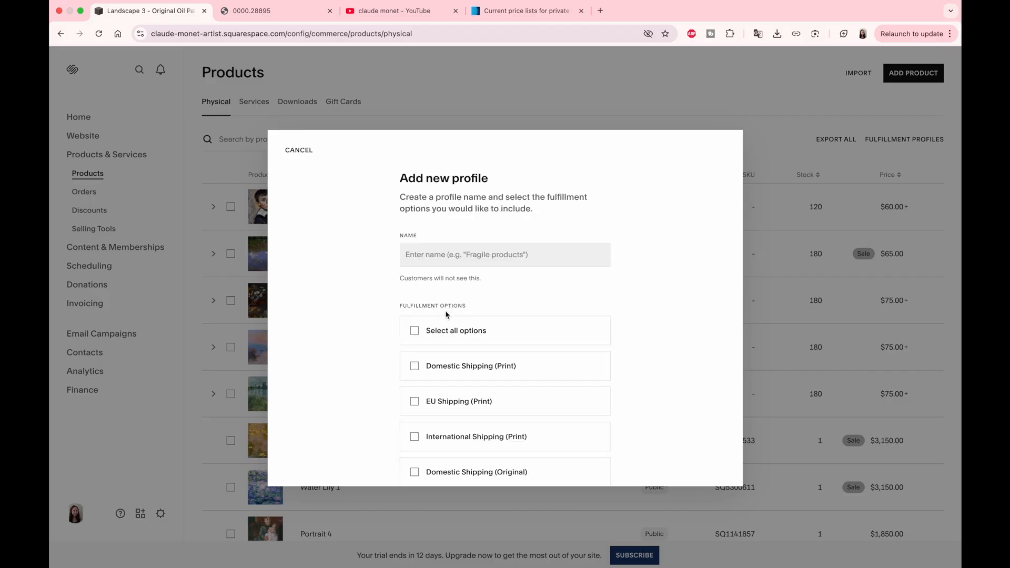
type("Shippi")
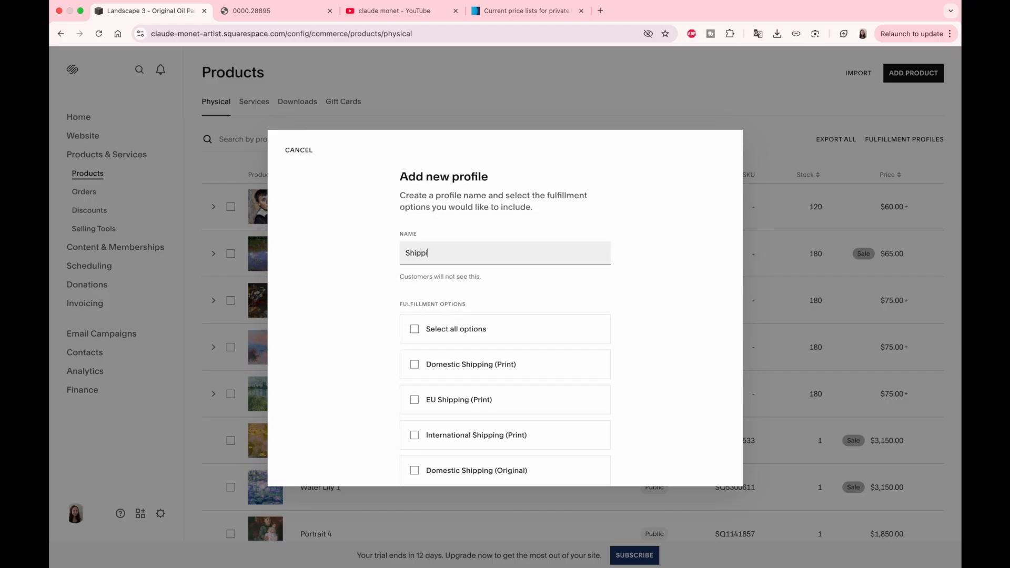
type("ng Options - Prints")
scroll(482, 293, "down", 3)
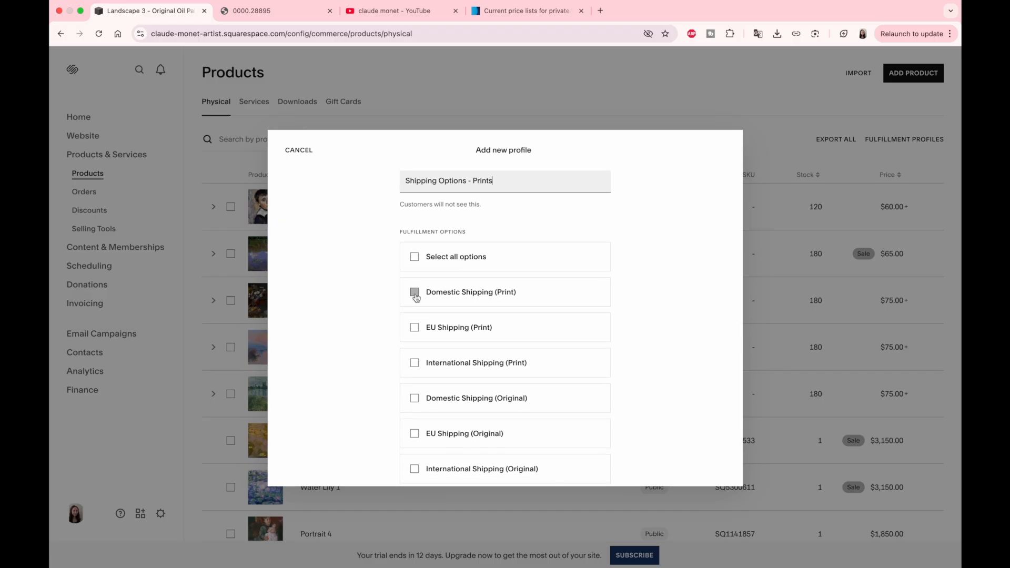
left_click(416, 295)
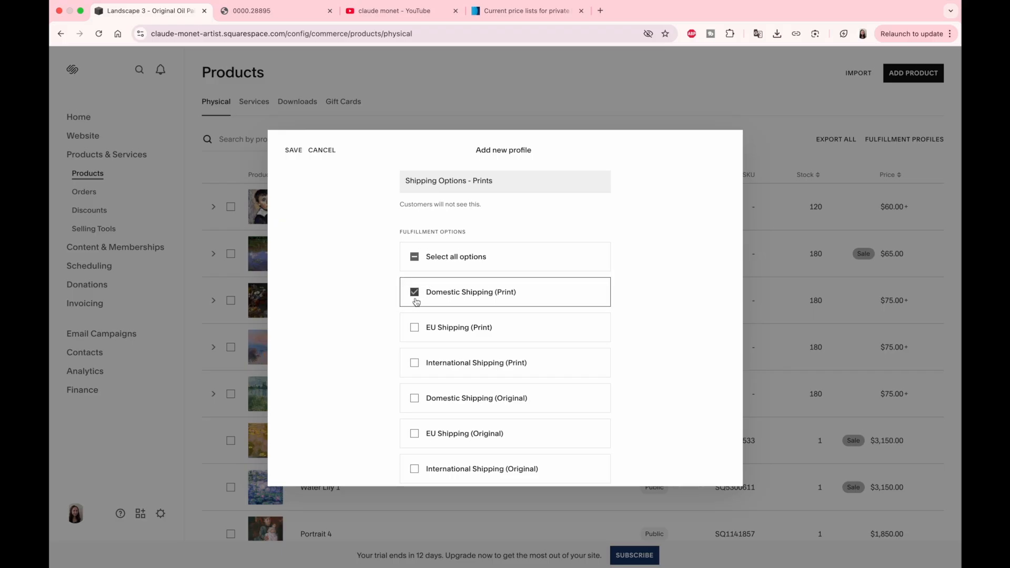
left_click(415, 329)
left_click(414, 363)
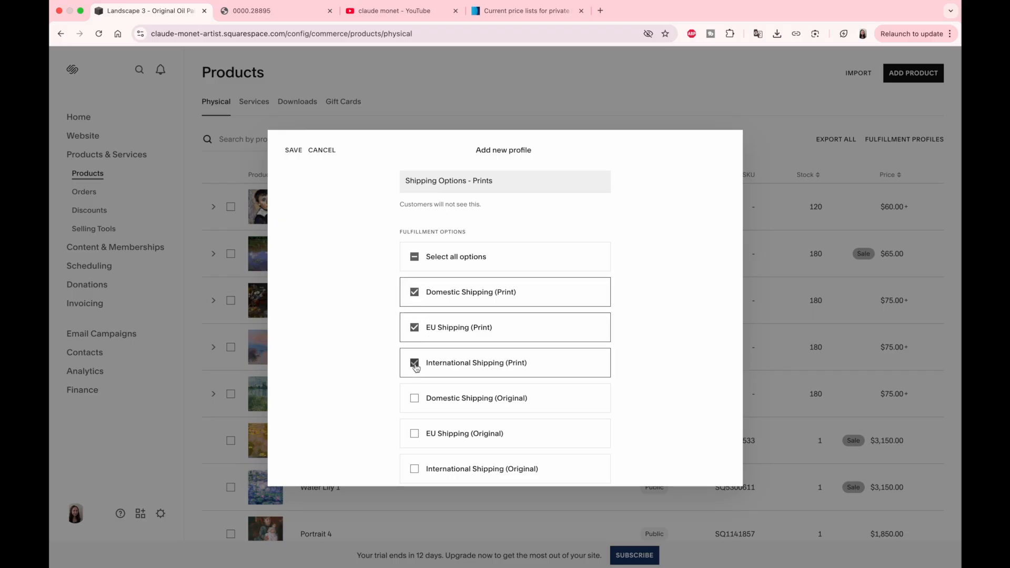
scroll(699, 321, "down", 1)
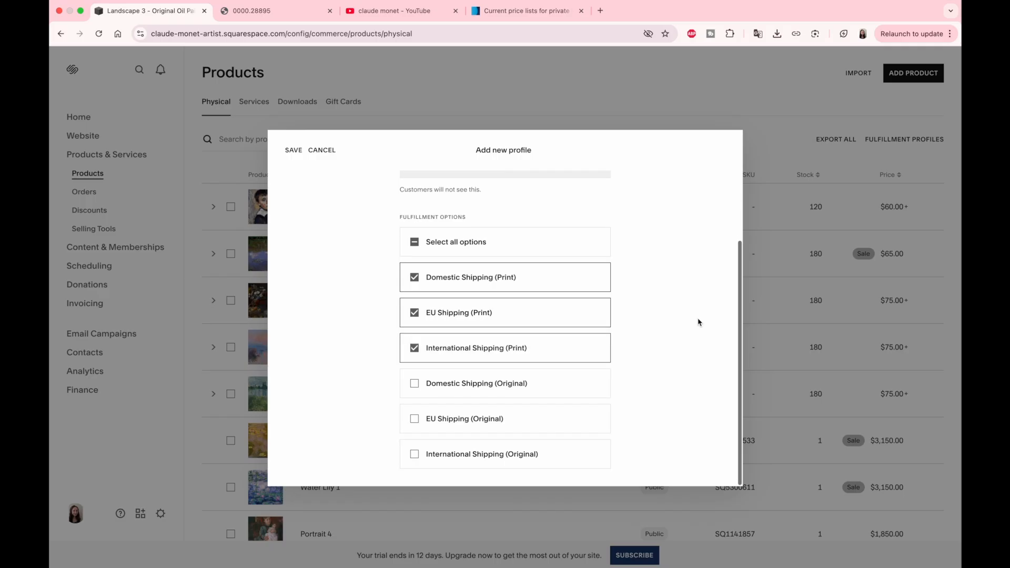
scroll(700, 322, "up", 3)
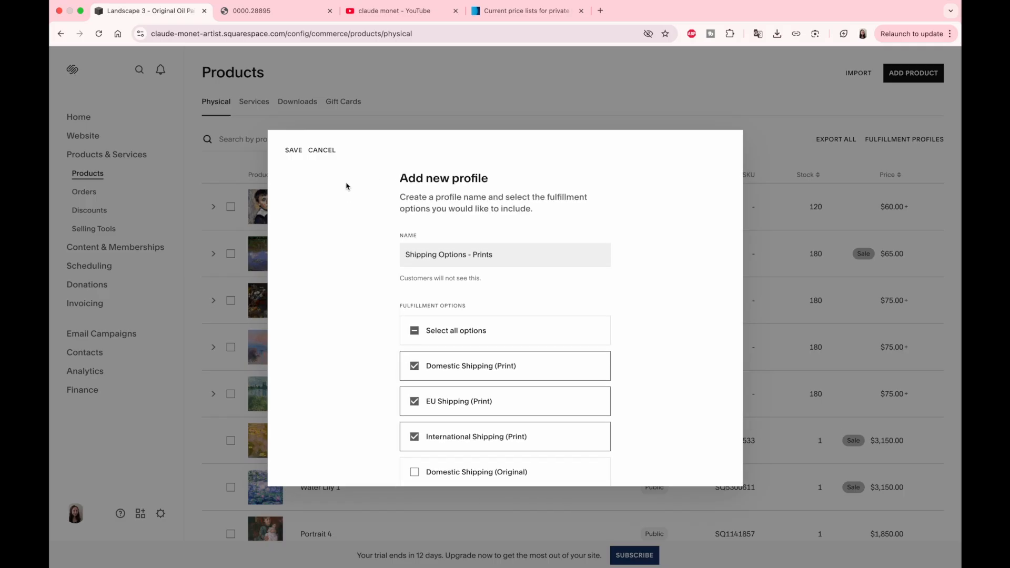
left_click(294, 151)
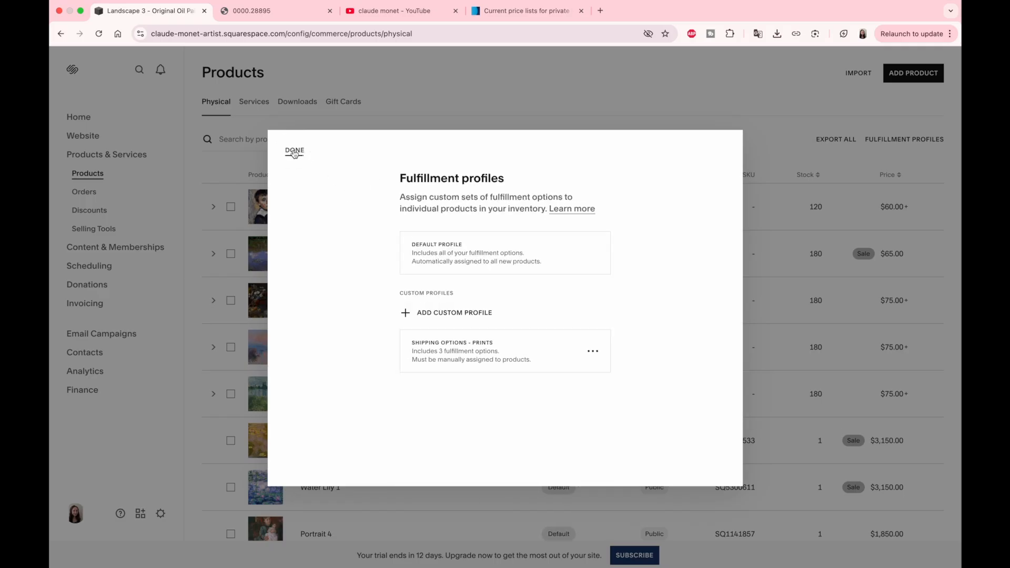
Step: Create and save the profile "Shipping Options - Originals" with domestic, EU and international original shipping, and close the fulfillment profiles
left_click(466, 315)
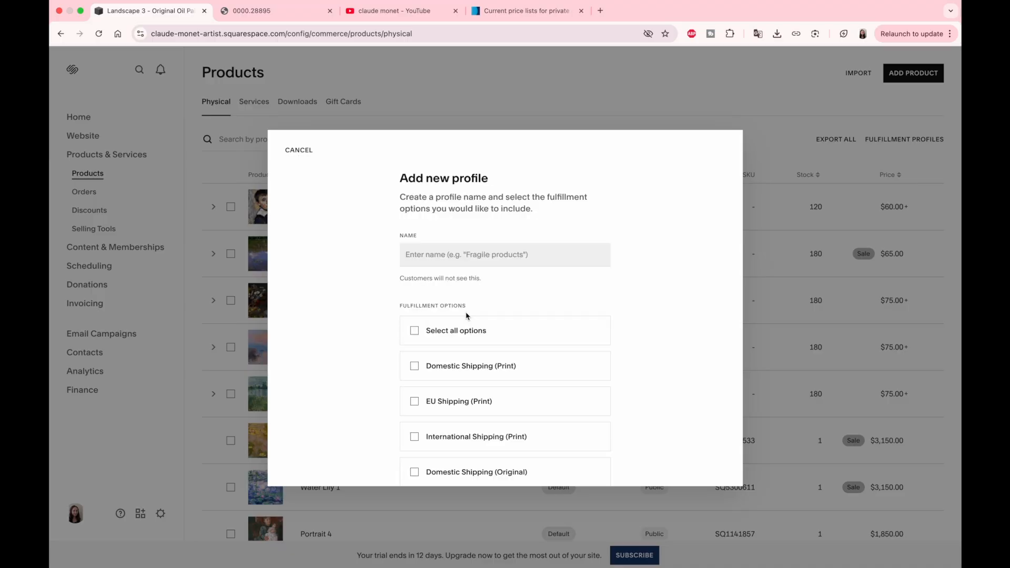
left_click(459, 265)
type("Shipping ")
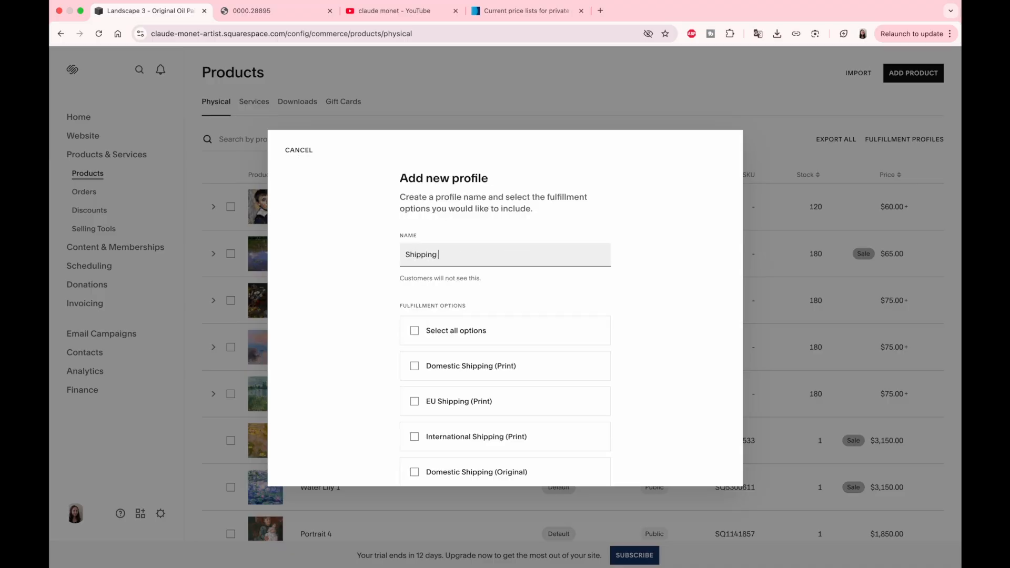
type("Options - Originals")
scroll(383, 332, "down", 3)
left_click(415, 385)
left_click(415, 420)
left_click(415, 455)
left_click(293, 150)
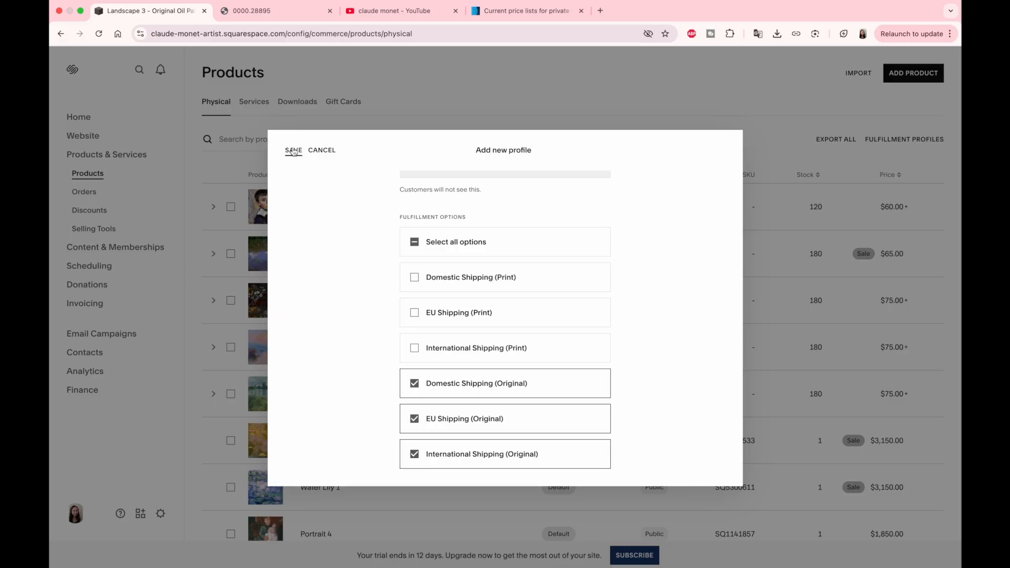
left_click(294, 151)
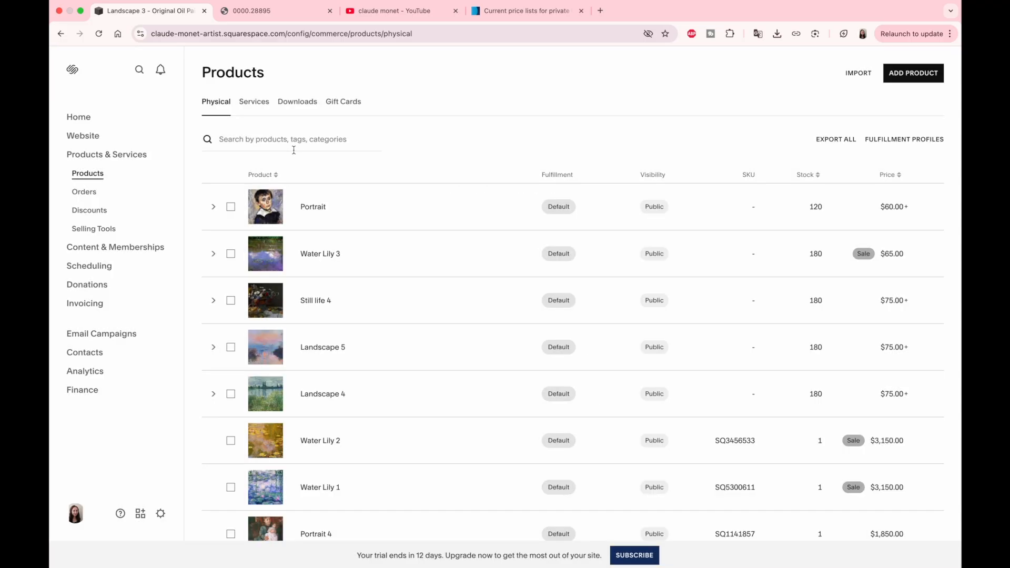
Step: Search the products for "print" and assign the Shipping Options - Prints profile to all five matching products
scroll(294, 150, "down", 1)
left_click(279, 124)
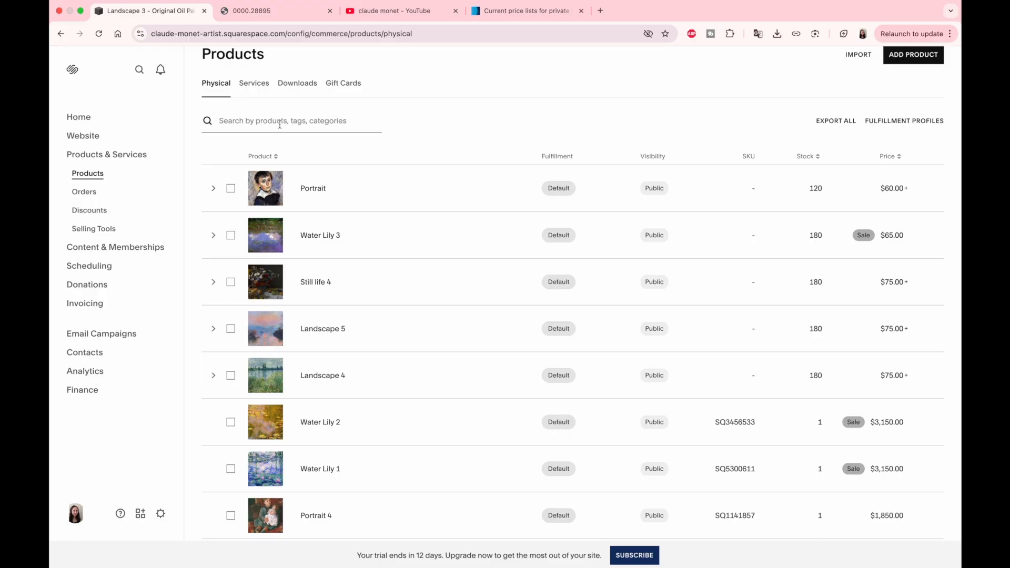
type("print")
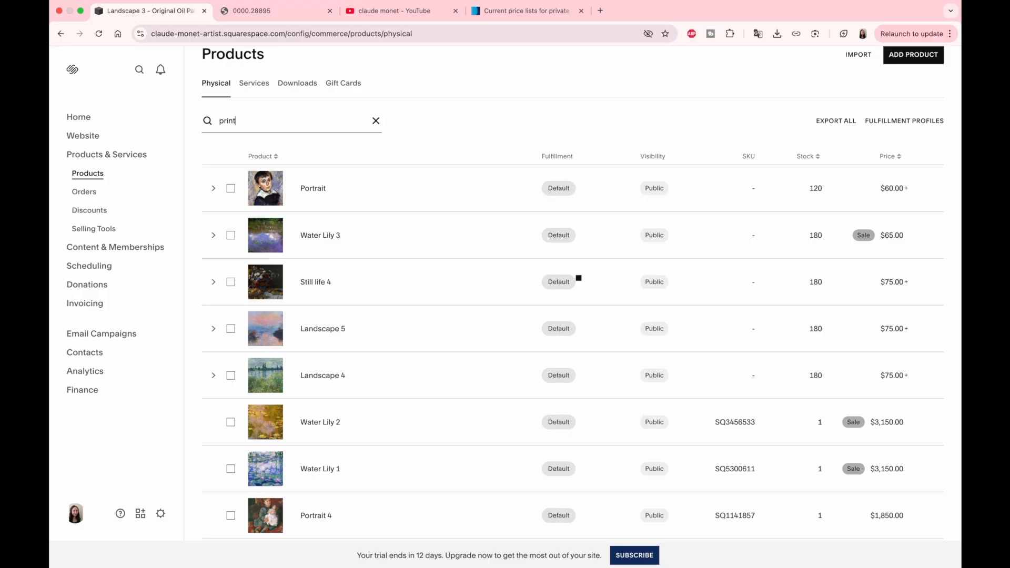
left_click(230, 206)
left_click(231, 254)
left_click(230, 300)
left_click(230, 347)
left_click(231, 394)
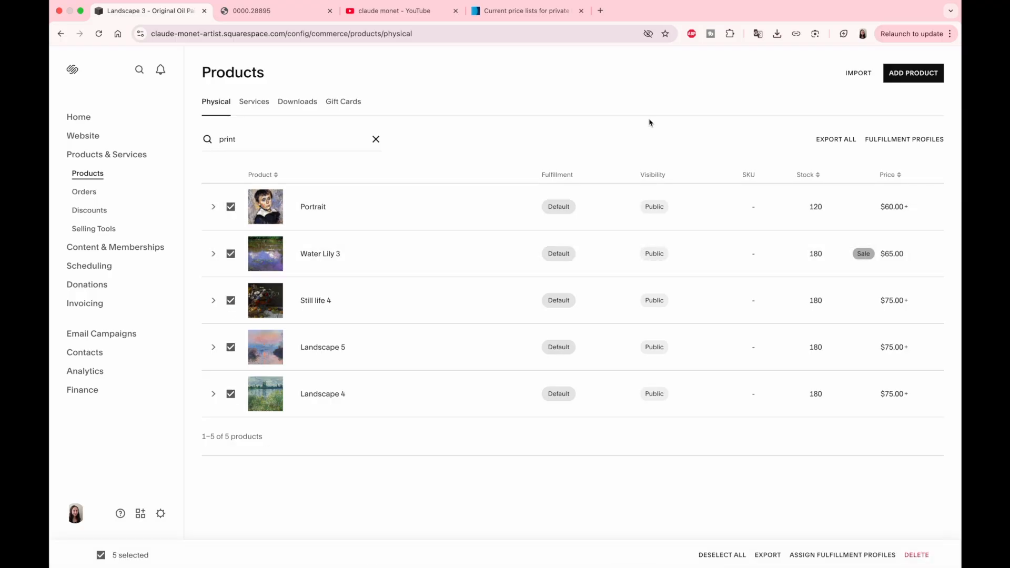
left_click(846, 557)
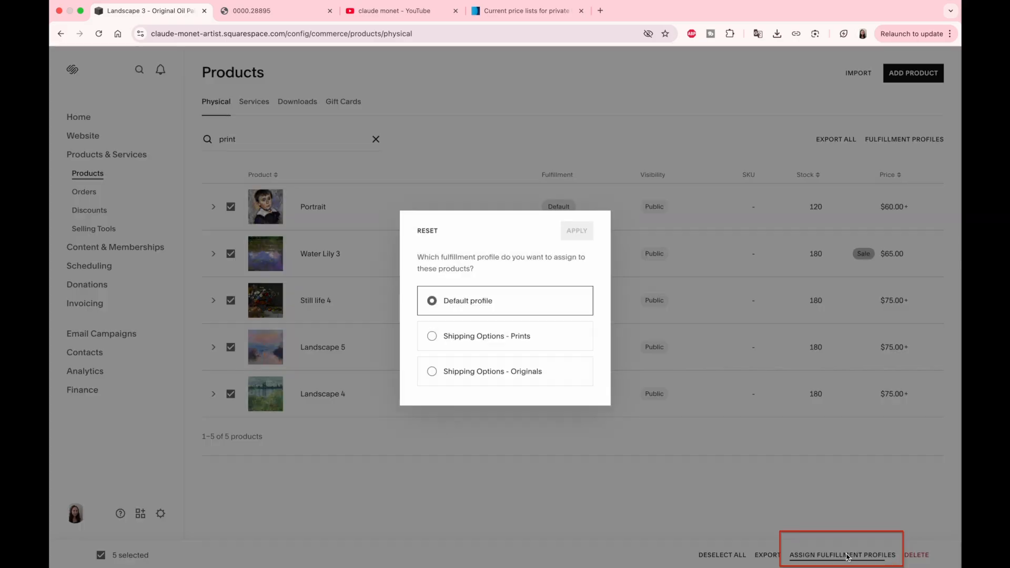
left_click(433, 337)
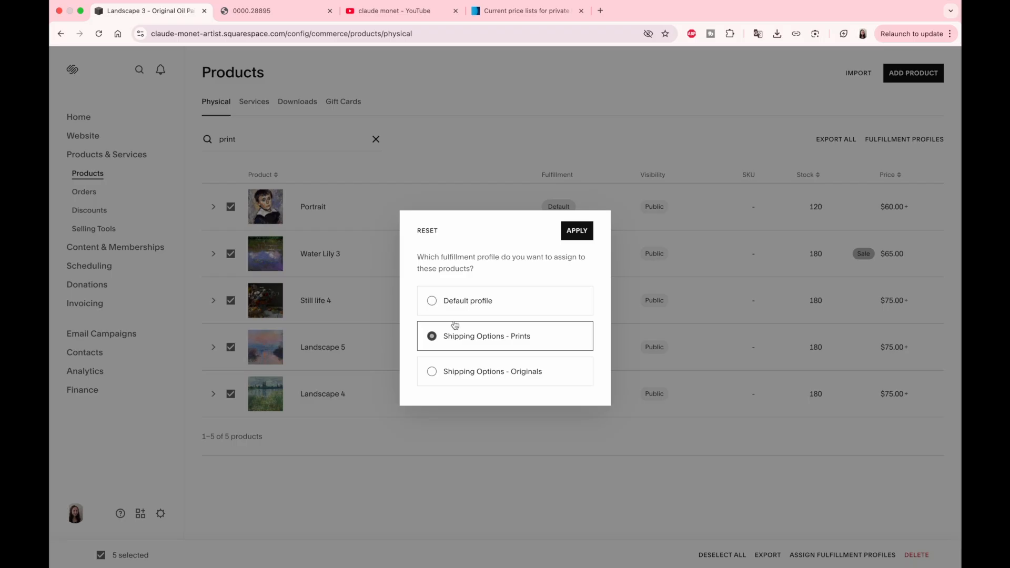
left_click(577, 231)
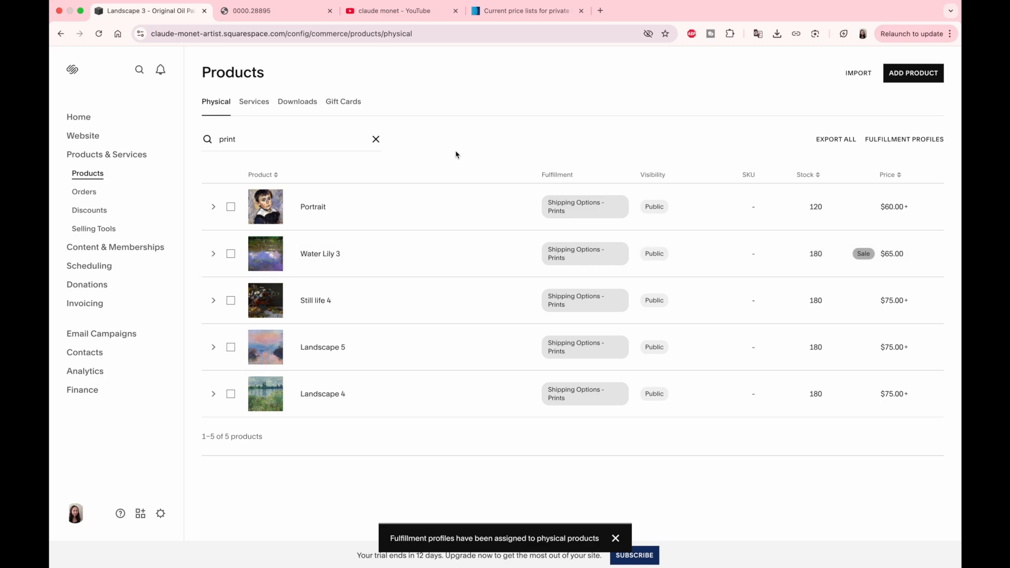
Step: Search the products for "original" and assign the Shipping Options - Originals profile to all matching products
left_click(376, 140)
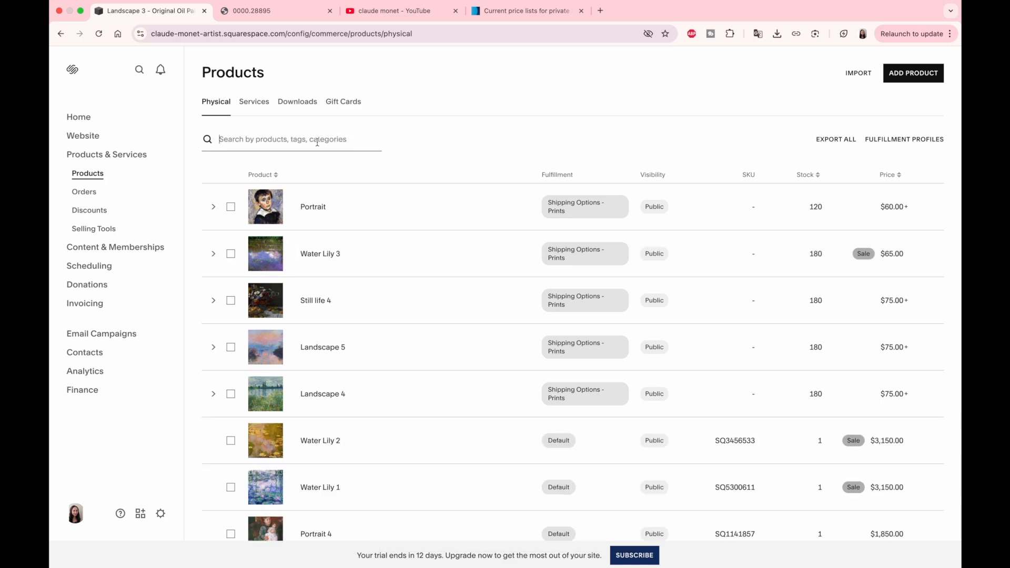
type("original")
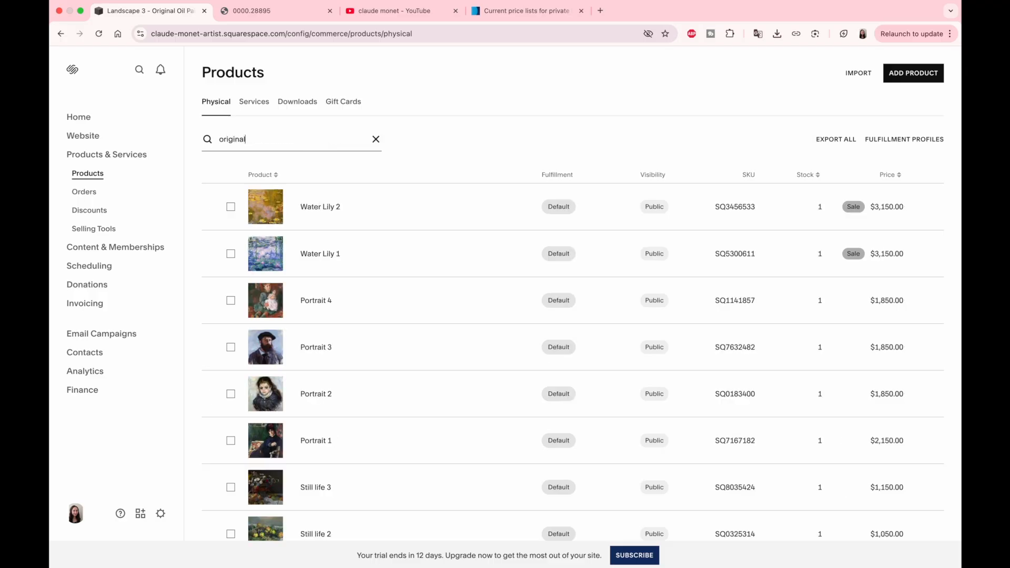
left_click(231, 208)
left_click(230, 254)
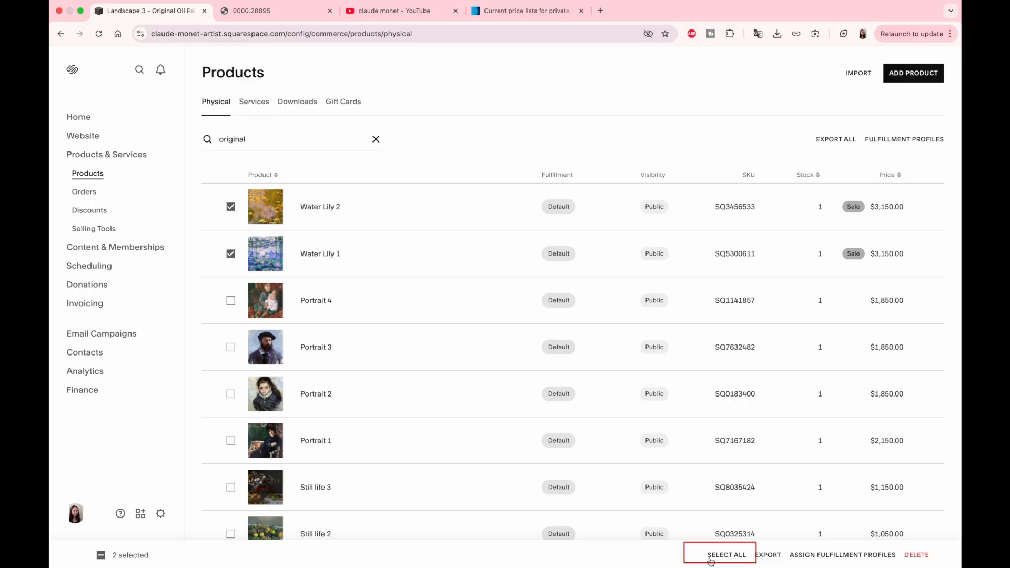
left_click(726, 555)
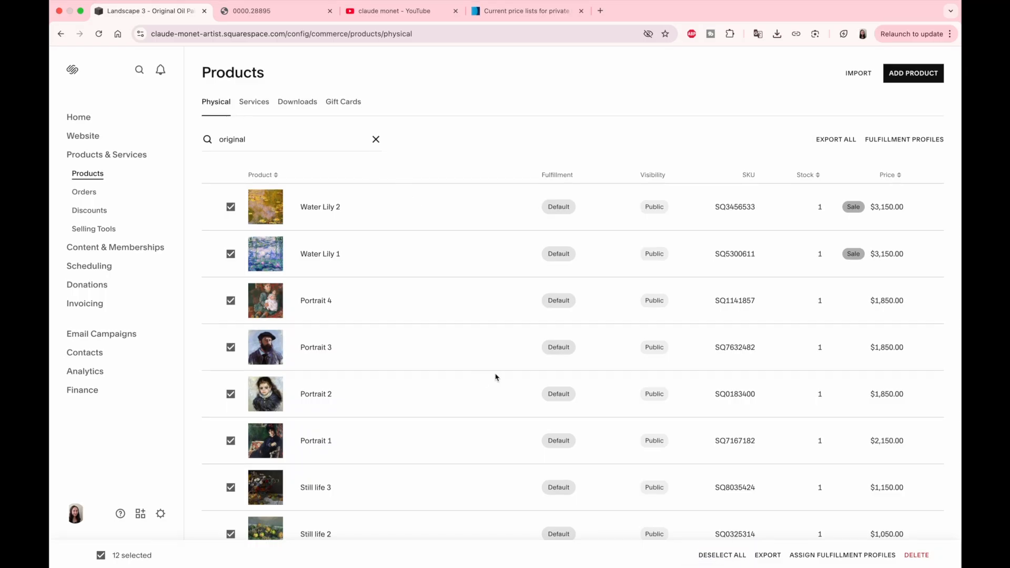
scroll(496, 377, "down", 3)
scroll(496, 377, "down", 3)
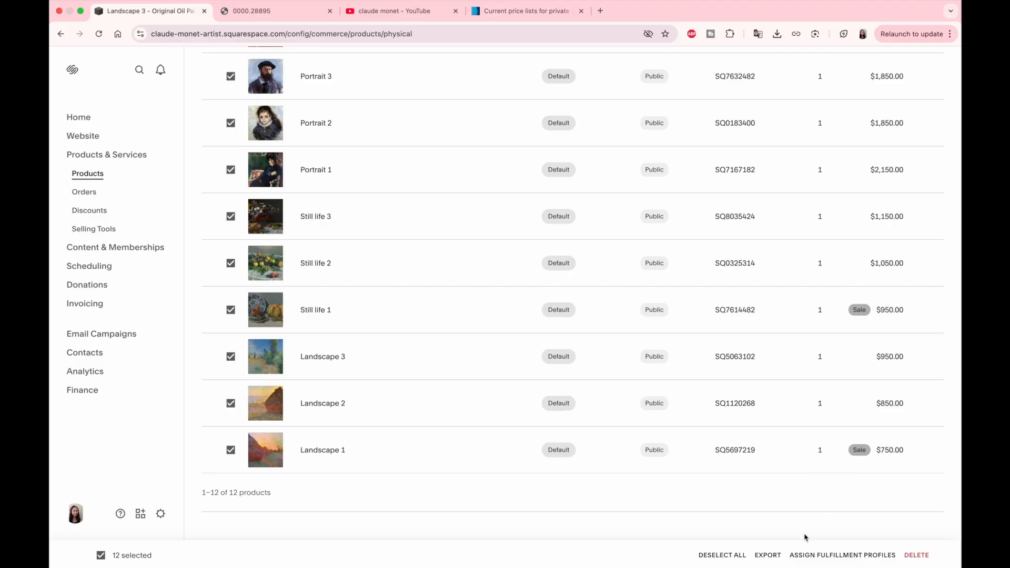
left_click(840, 555)
left_click(433, 371)
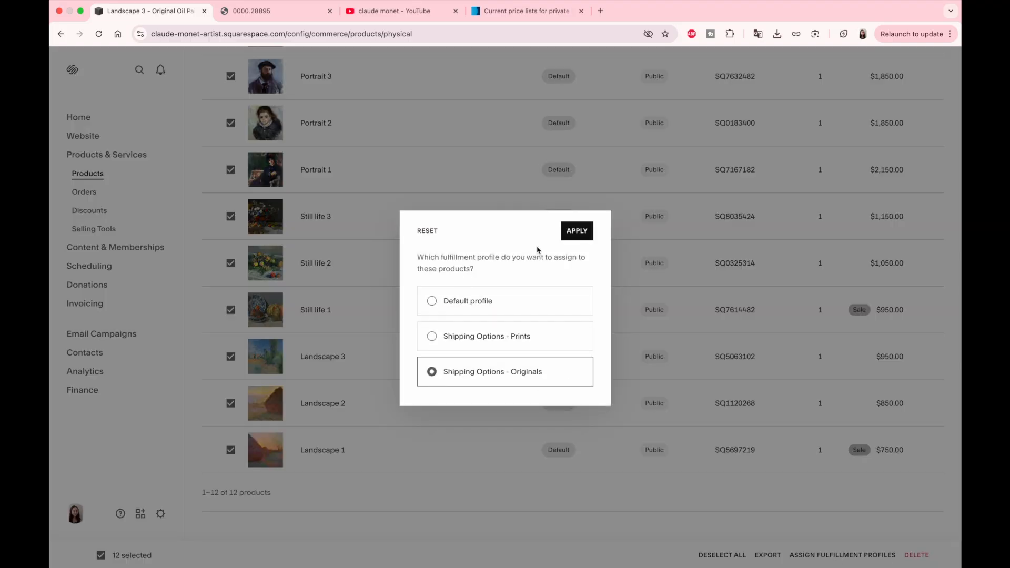
left_click(577, 231)
scroll(487, 220, "up", 5)
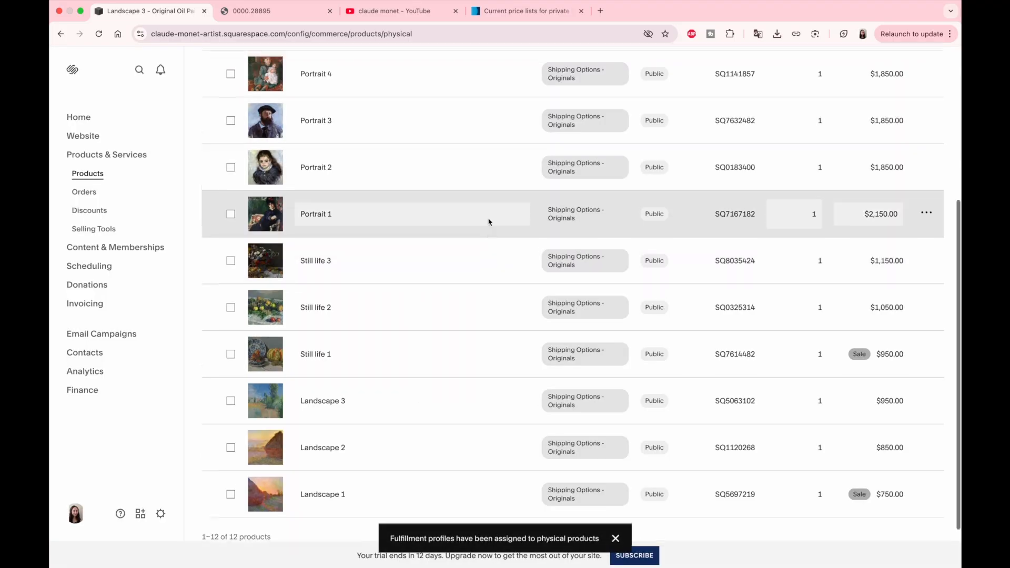
left_click_drag(536, 176, 583, 179)
Step: Add Landscape 2 and a 30 cm x 40 cm Landscape 4 print without frame from the Store page to the cart
scroll(596, 224, "down", 3)
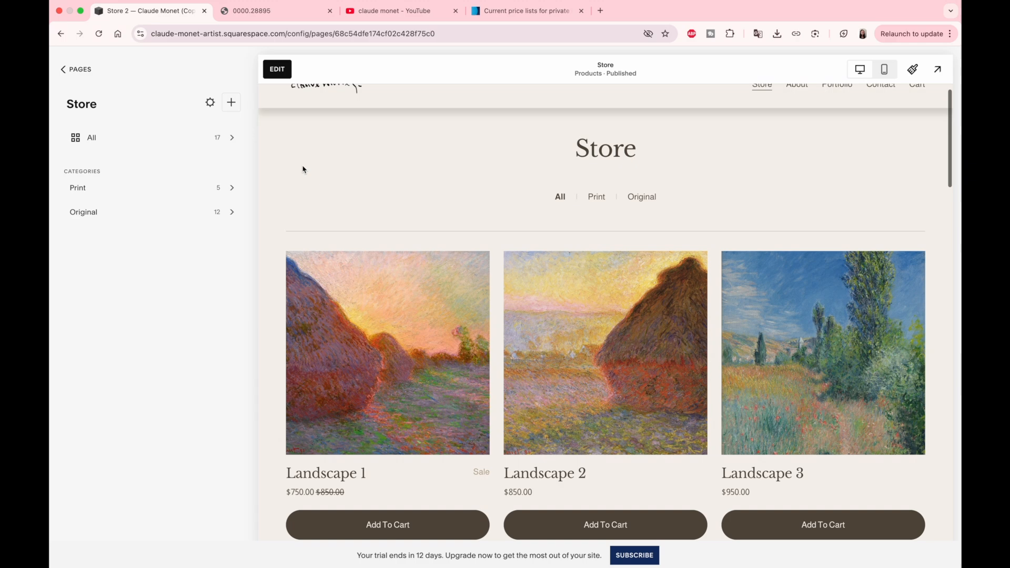
scroll(303, 169, "down", 3)
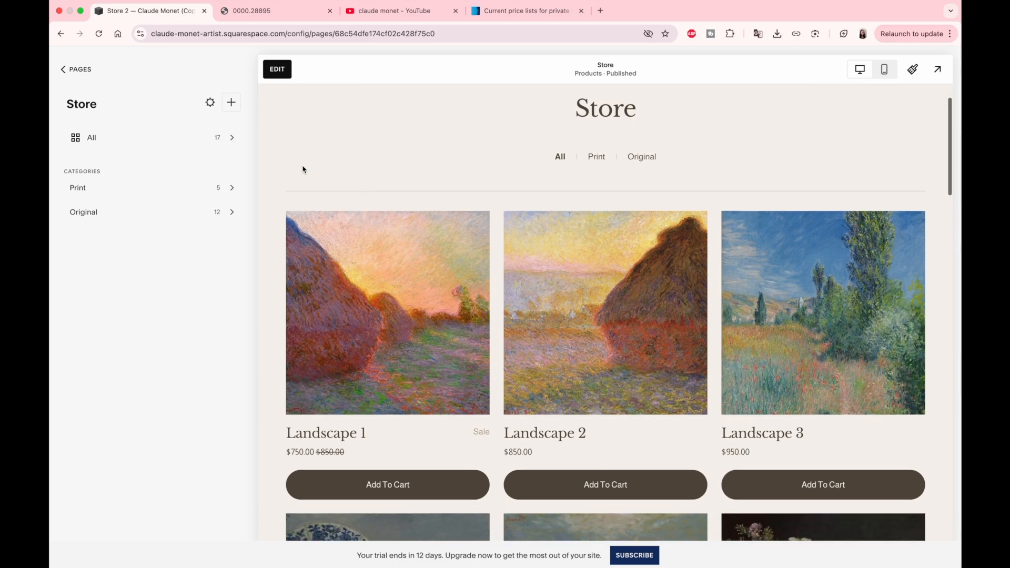
scroll(610, 448, "down", 1)
left_click(610, 446)
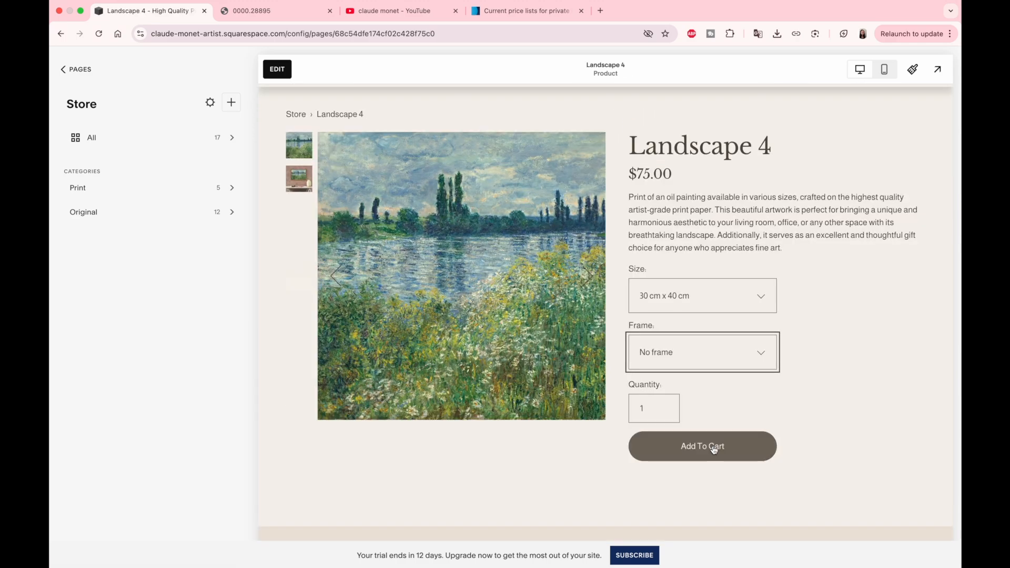
left_click(714, 449)
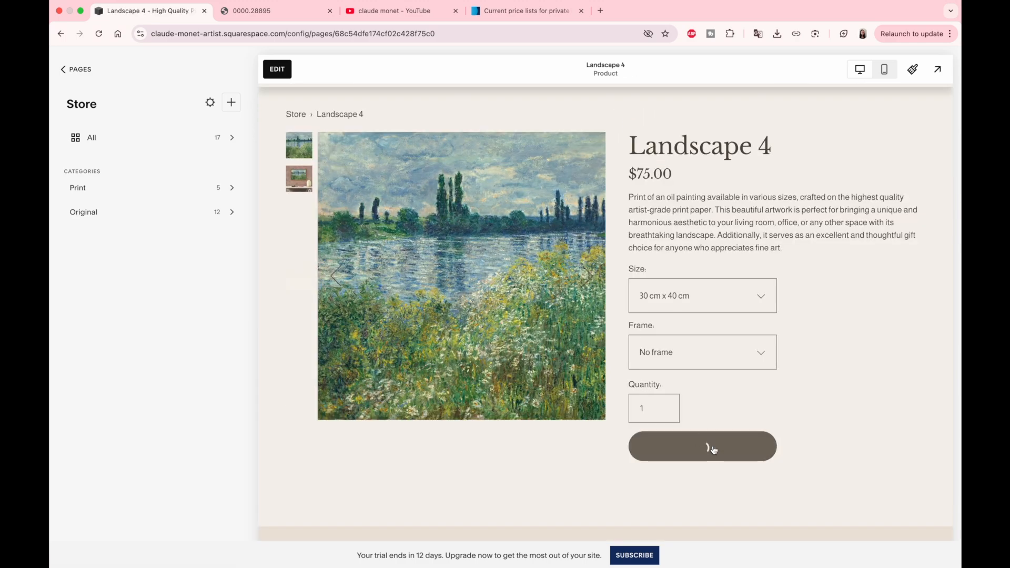
Step: Open the cart, proceed to checkout and examine the delivery options offered for the print and the original
scroll(917, 111, "up", 1)
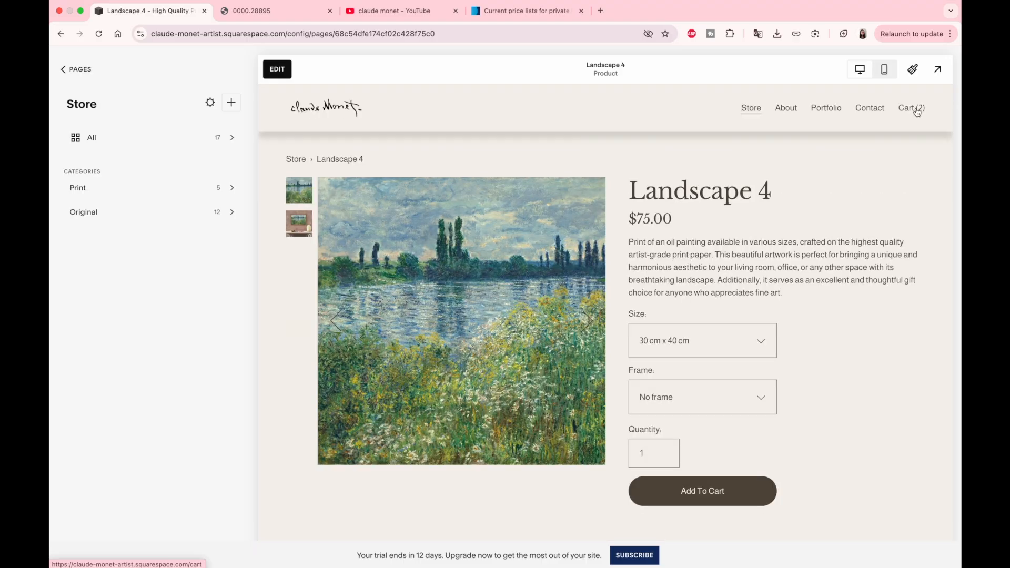
left_click(916, 111)
left_click(835, 427)
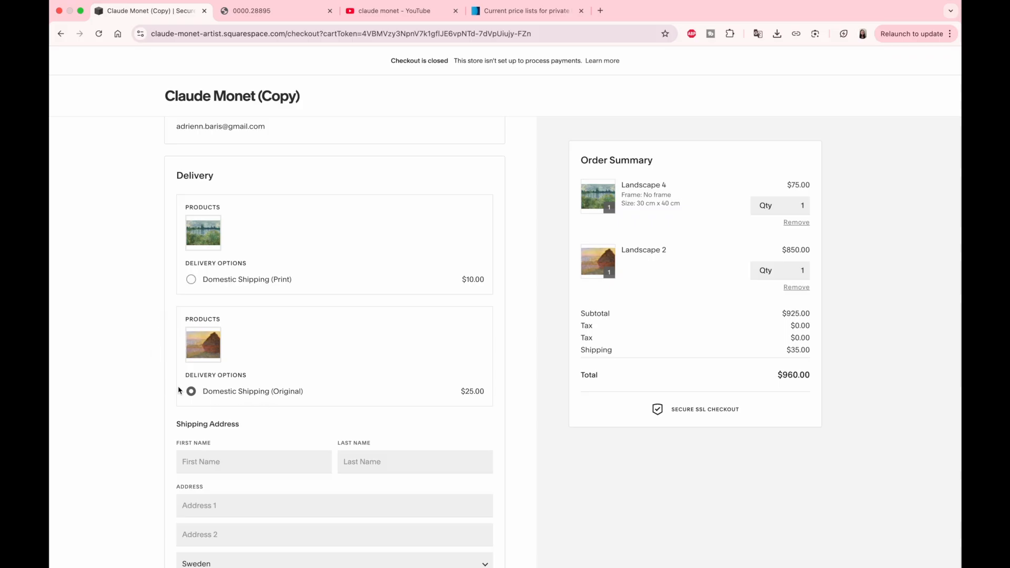
scroll(179, 391, "down", 2)
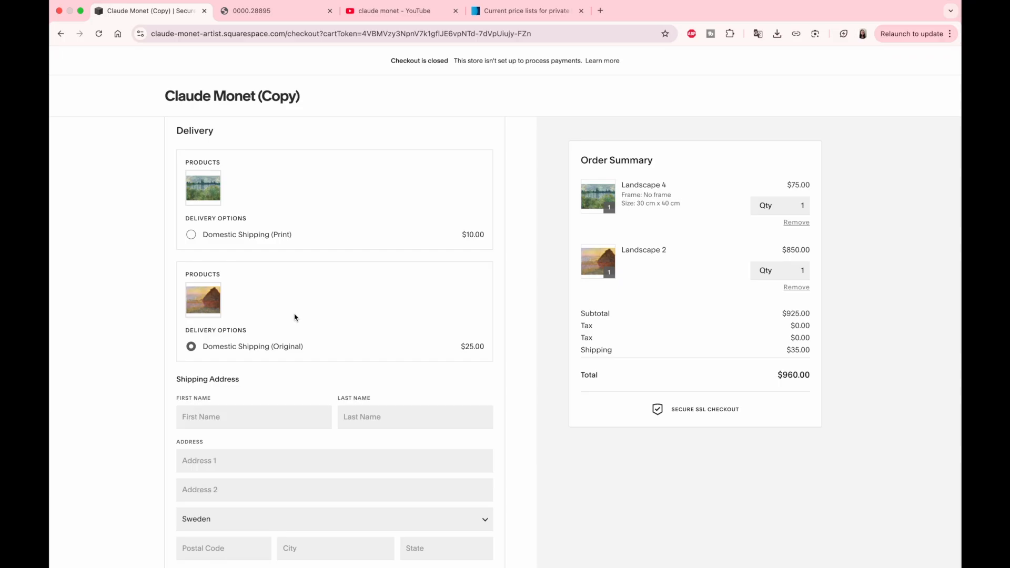
Step: Set the Landscape 4 print's quantity to 2 in the order summary and check the updated shipping cost
left_click(804, 208)
key("BackSpace")
type("2")
left_click(835, 380)
left_click_drag(802, 360, 811, 359)
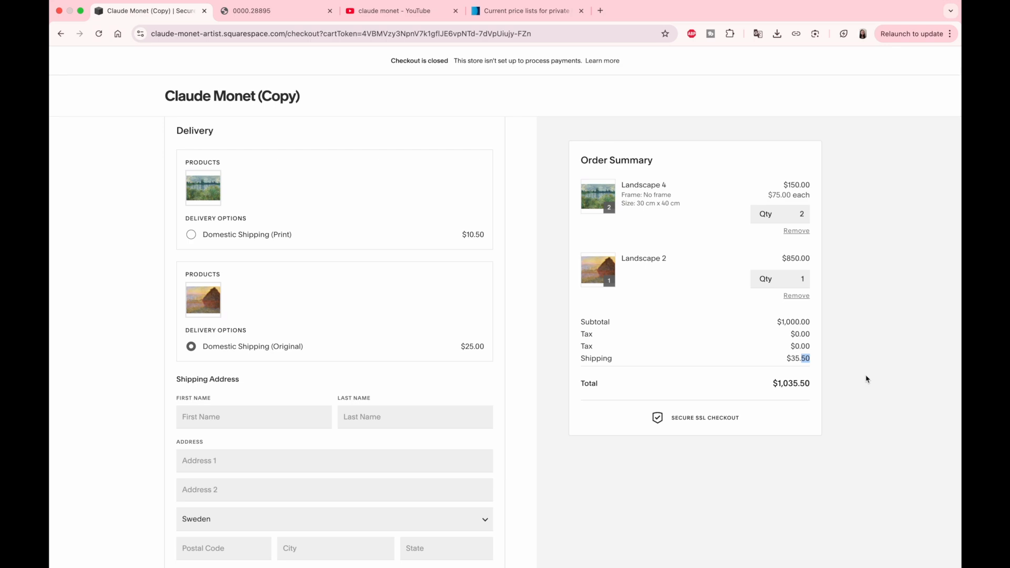
left_click(463, 234)
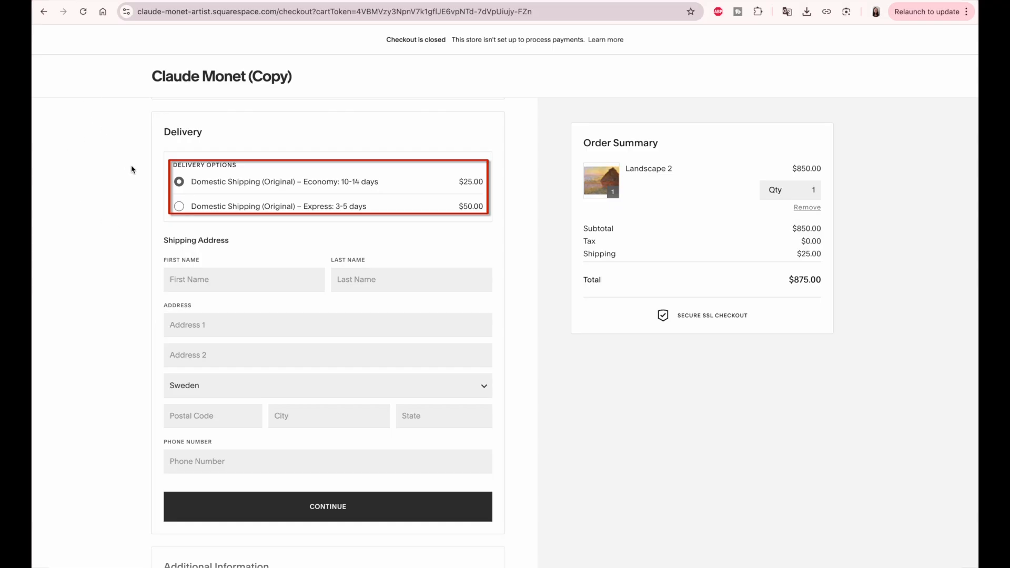
Step: Choose Domestic Shipping (Original) – Express: 3-5 days as the delivery option for Landscape 2
left_click(179, 207)
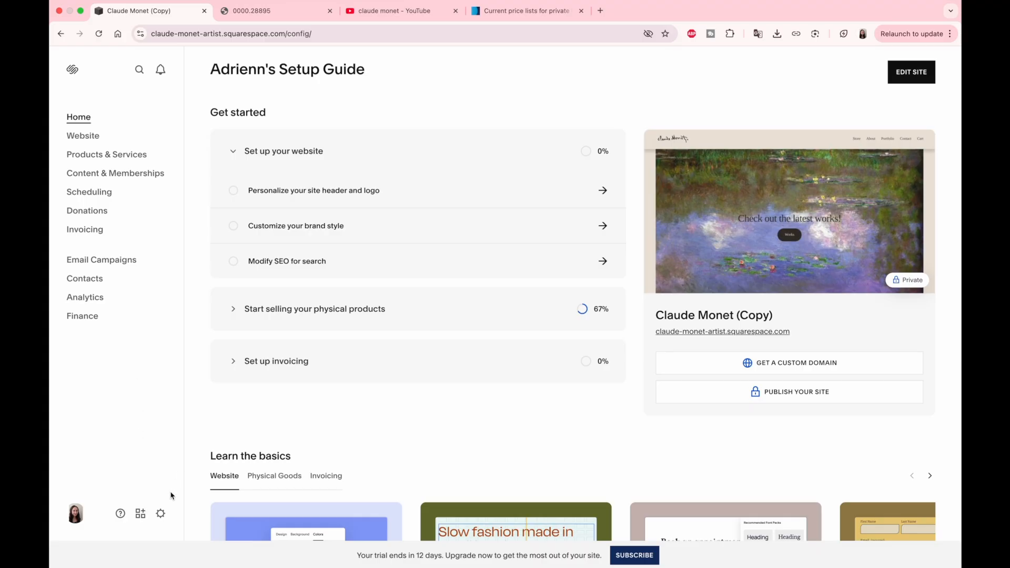
Step: Open the store's payment settings and view the Stripe connection page before returning to Squarespace
left_click(162, 514)
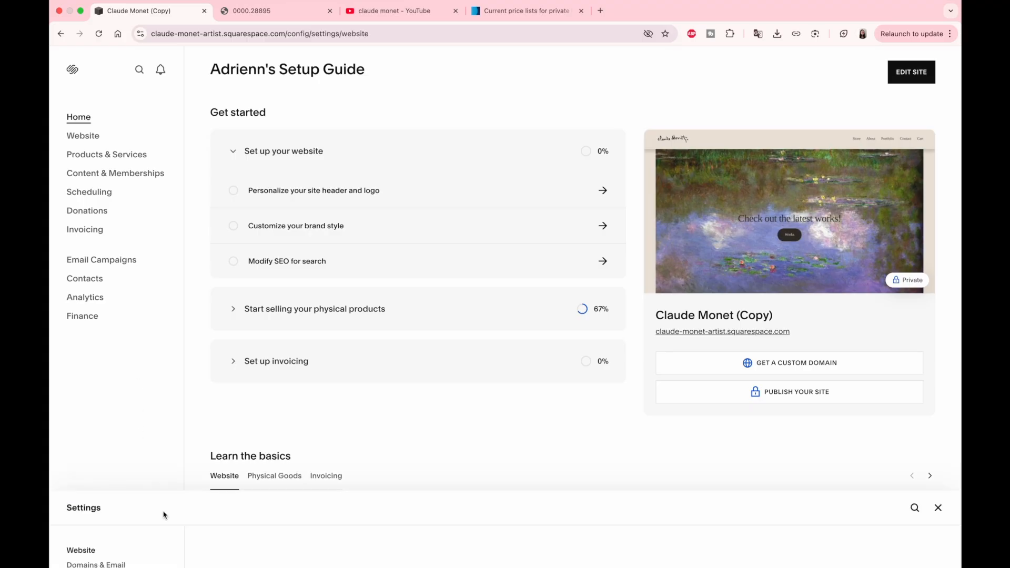
left_click(93, 171)
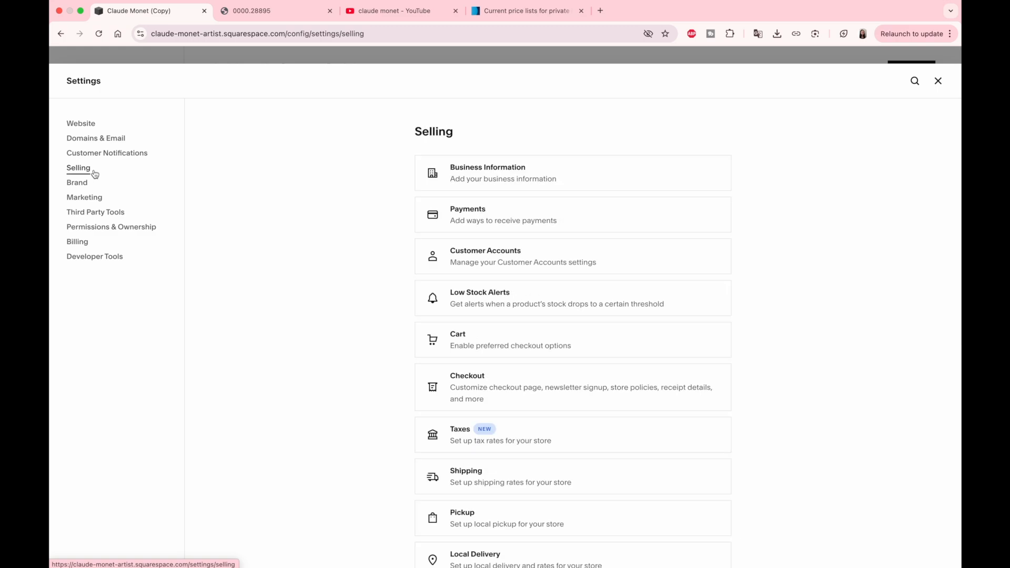
left_click(573, 221)
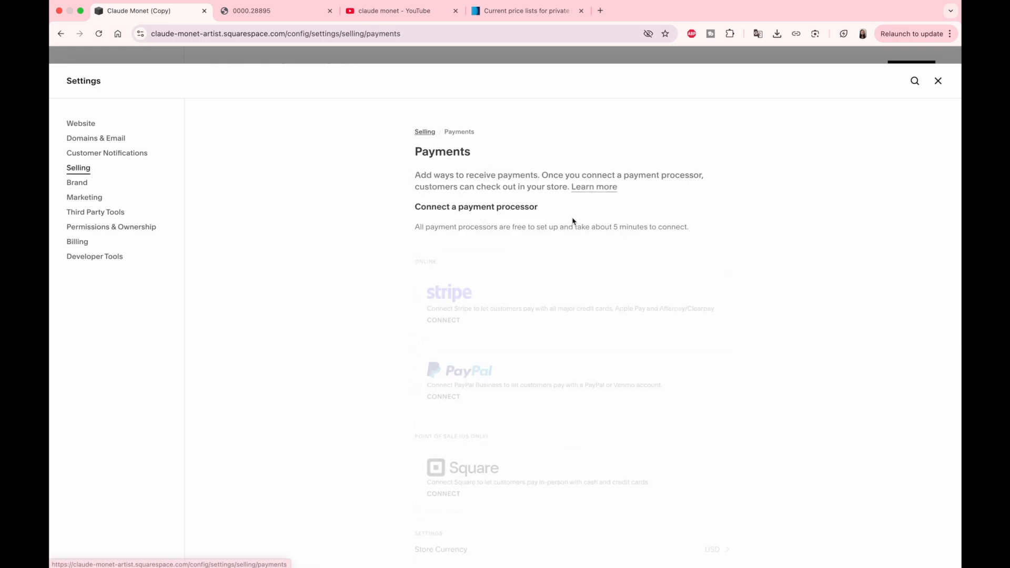
scroll(782, 211, "down", 1)
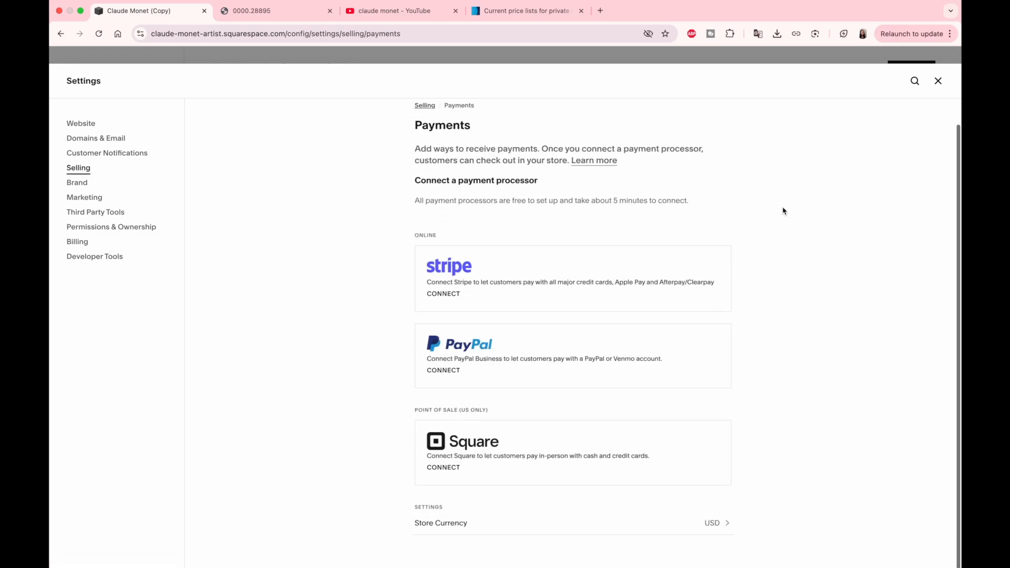
left_click(445, 300)
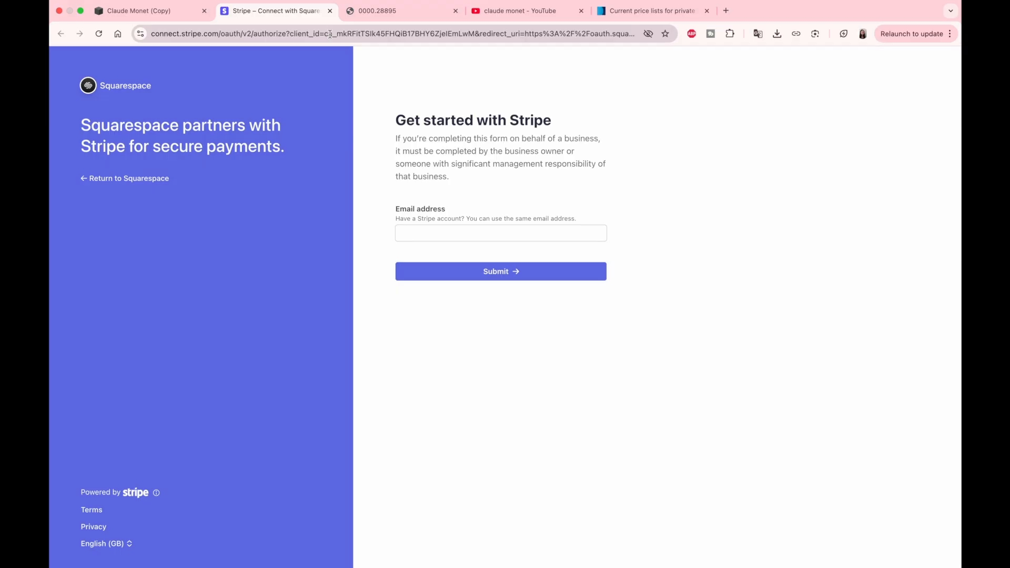
left_click(330, 11)
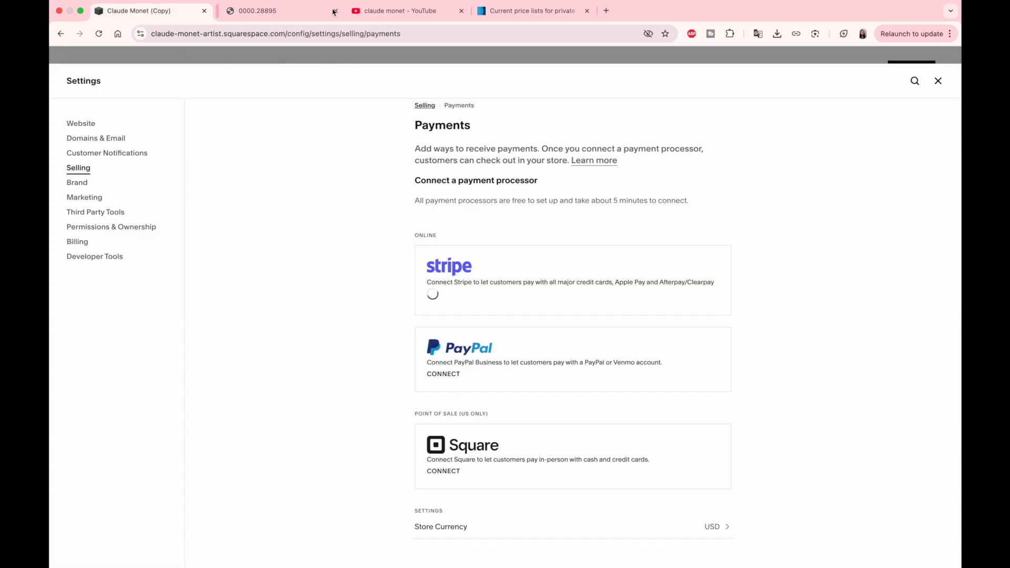
Step: Try to connect PayPal Business as a payment processor and close the leftover browser tab
left_click(435, 370)
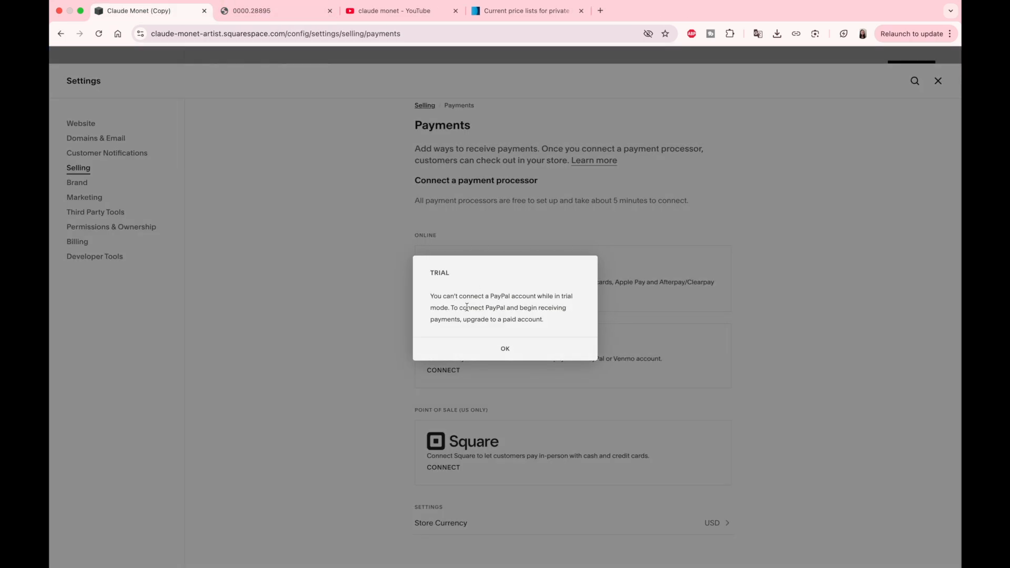
left_click_drag(558, 310, 473, 289)
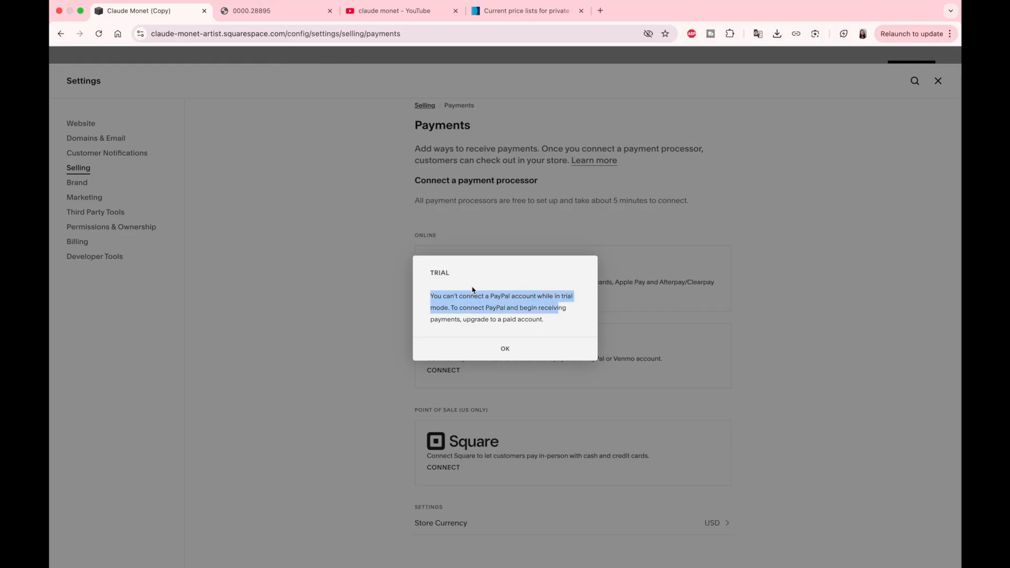
left_click(473, 289)
left_click(511, 349)
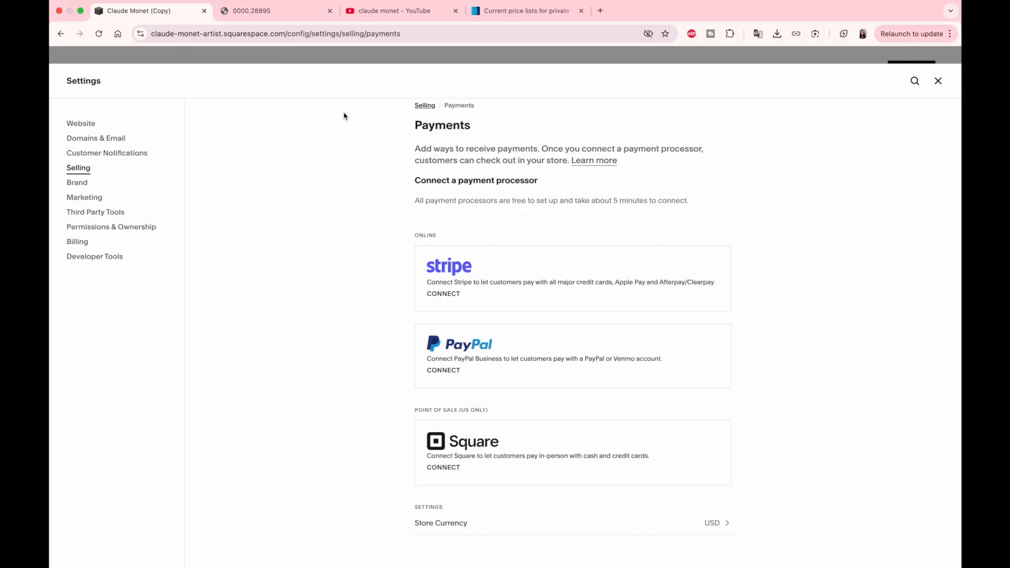
left_click(330, 11)
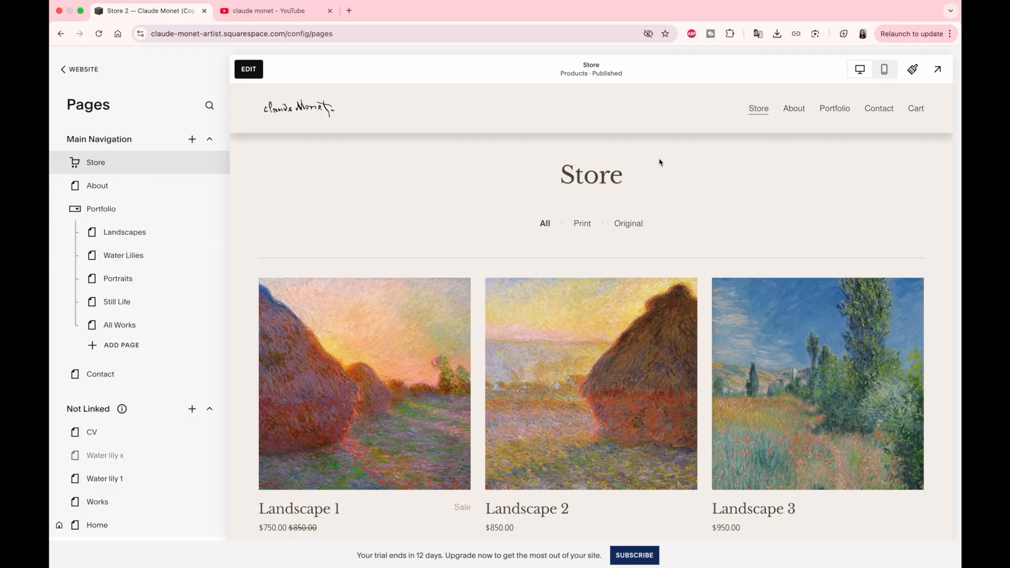
Step: Change the Cart link in the site header from text to an outlined shopping cart icon and save the header
left_click(246, 76)
mouse_move(277, 97)
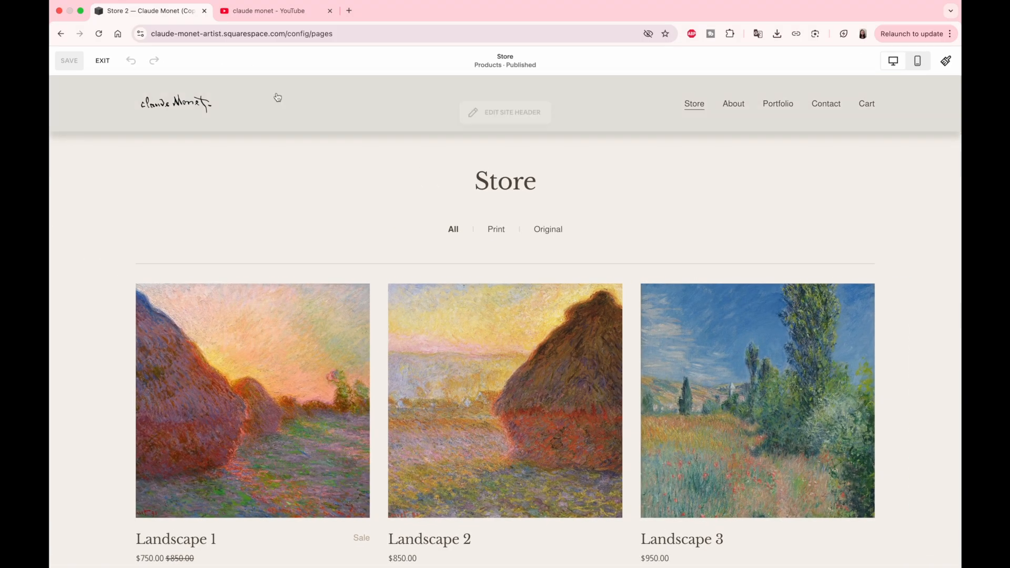
left_click(497, 108)
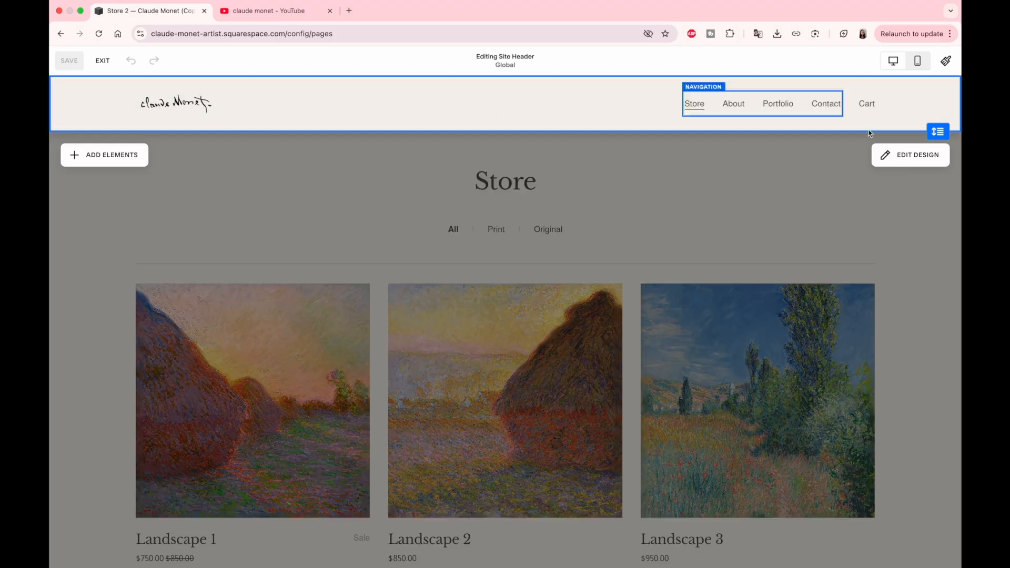
left_click(872, 110)
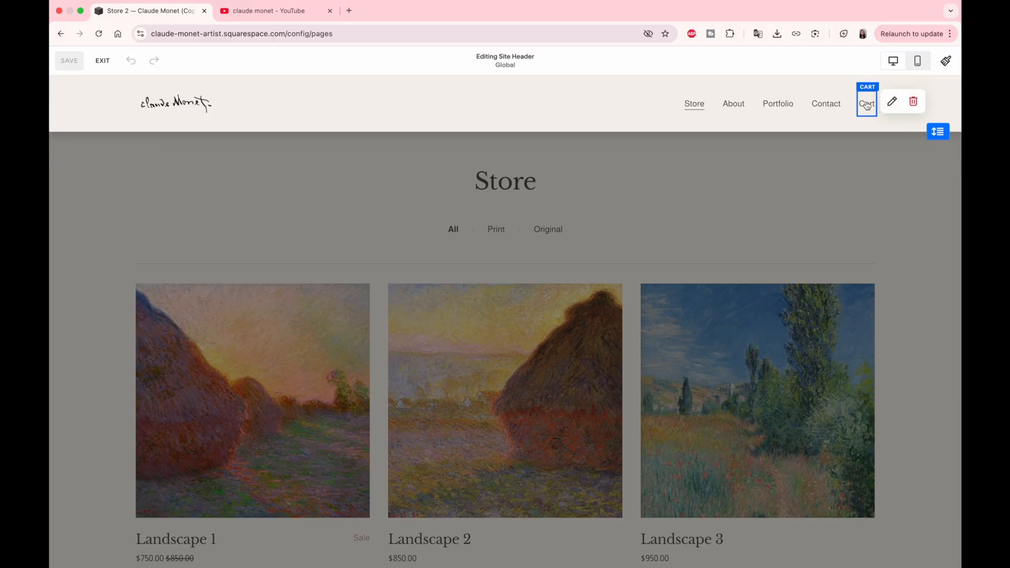
left_click(897, 107)
left_click(935, 205)
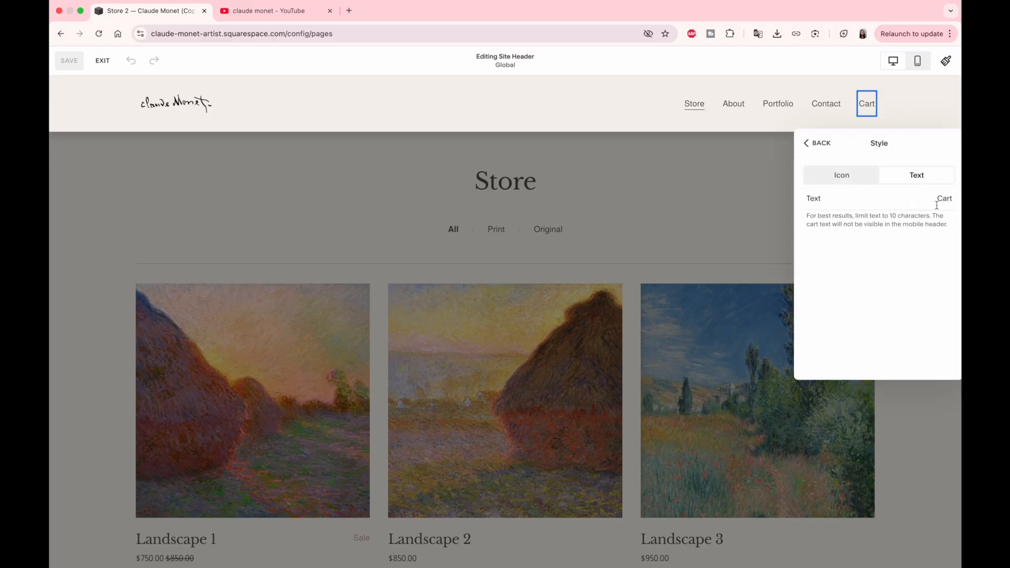
left_click(843, 176)
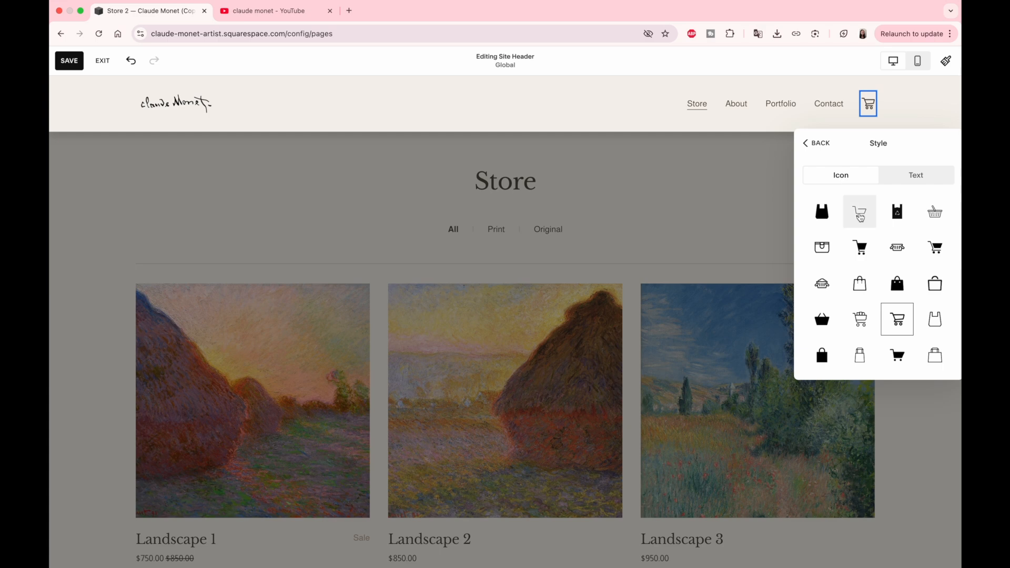
left_click(68, 61)
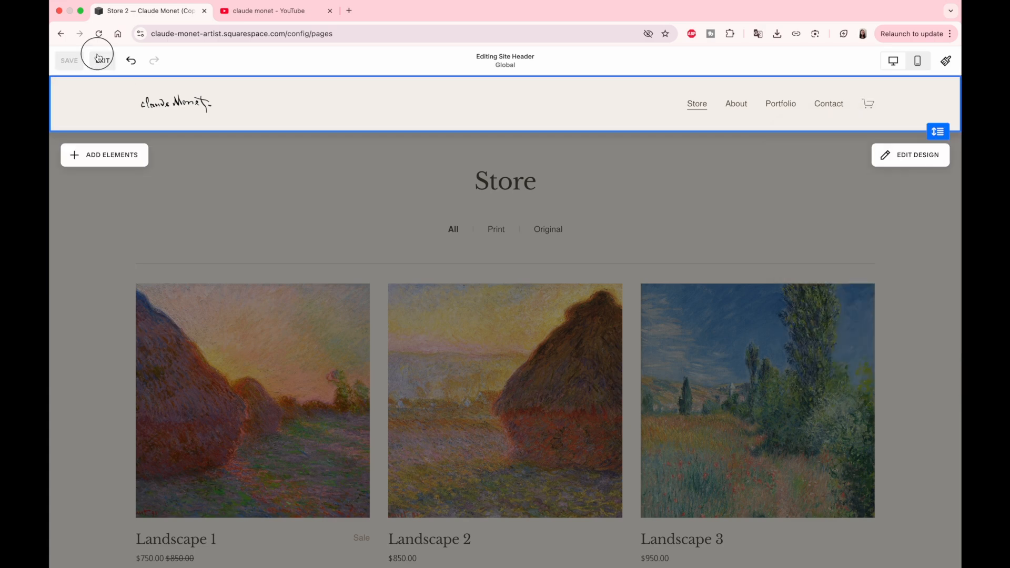
left_click(102, 60)
Step: Set the "Continue Shopping" link in the selling cart settings to the Store page
left_click(69, 70)
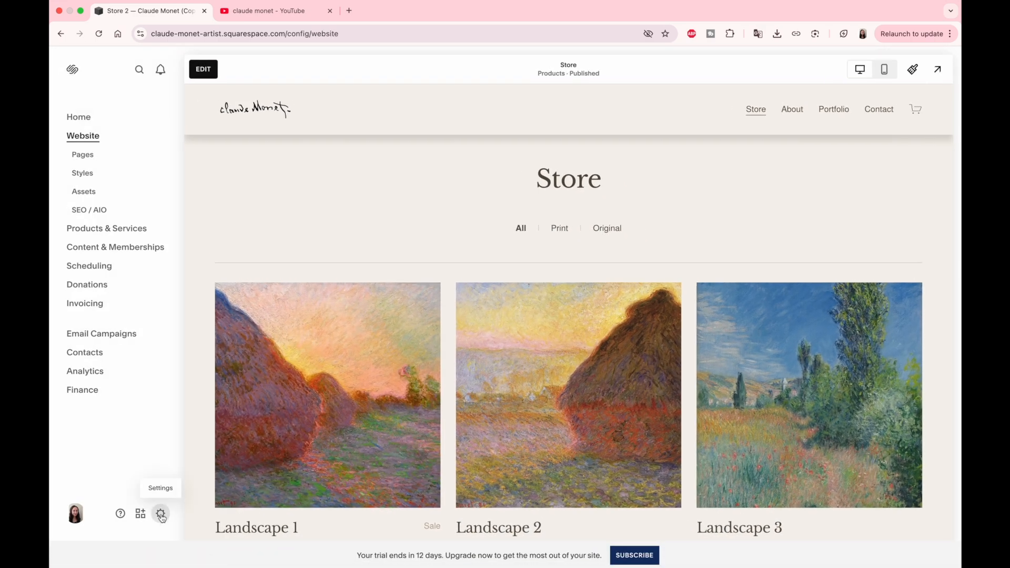
left_click(161, 513)
left_click(79, 168)
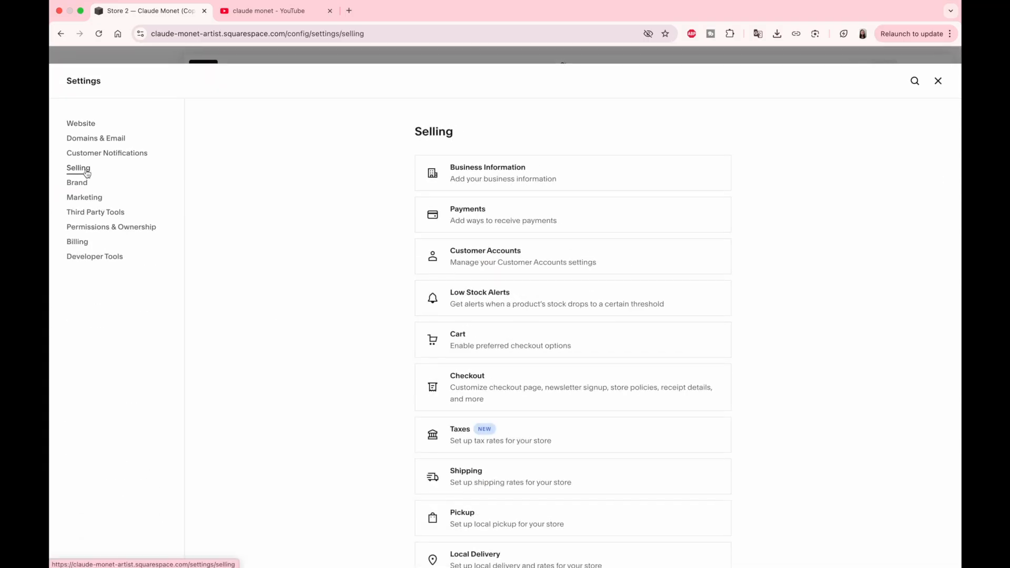
left_click(579, 347)
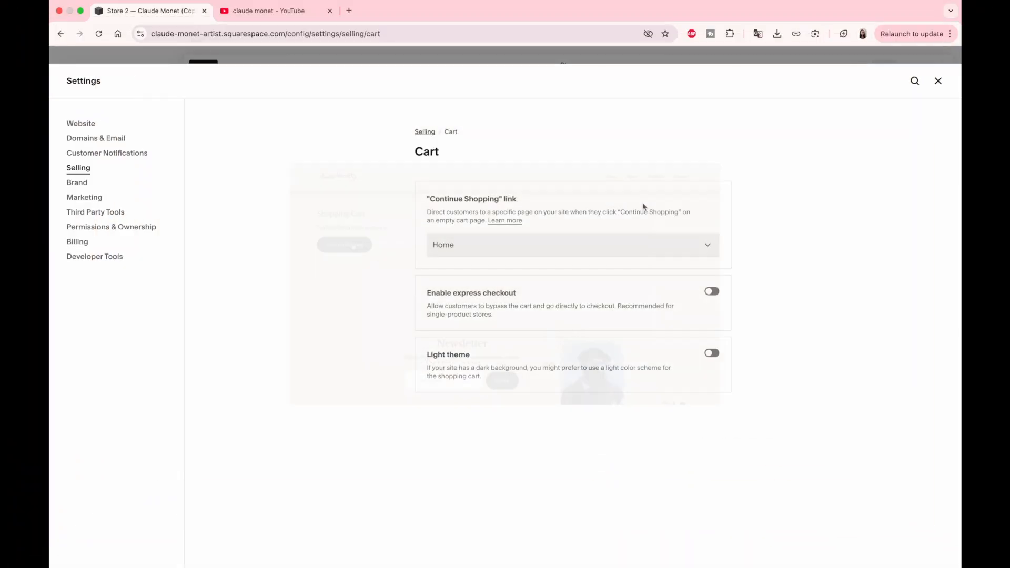
left_click(709, 247)
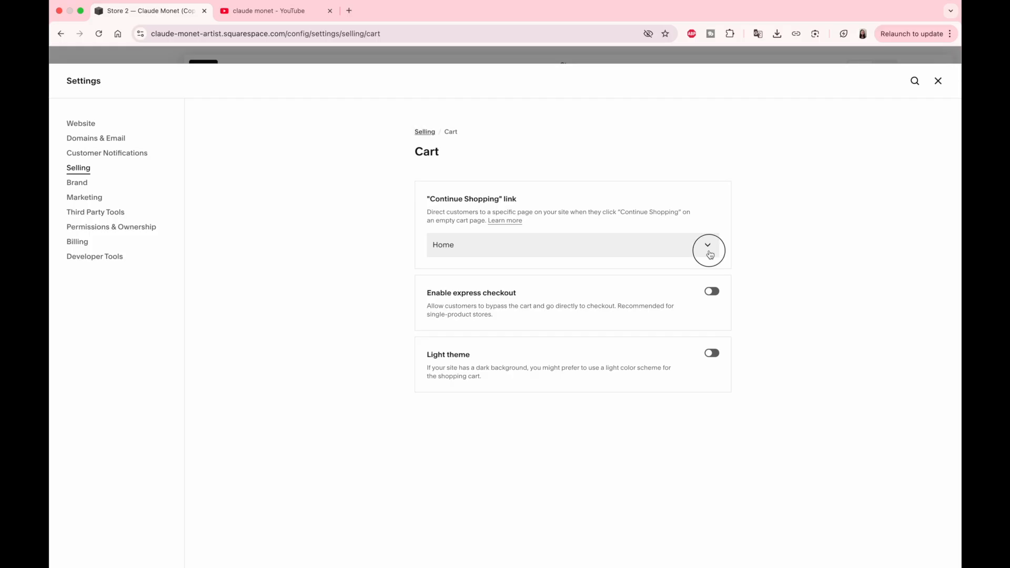
left_click(454, 269)
Step: Purchase Landscape 1 directly from the Store page to check how express checkout behaves
scroll(355, 337, "down", 2)
scroll(355, 337, "down", 1)
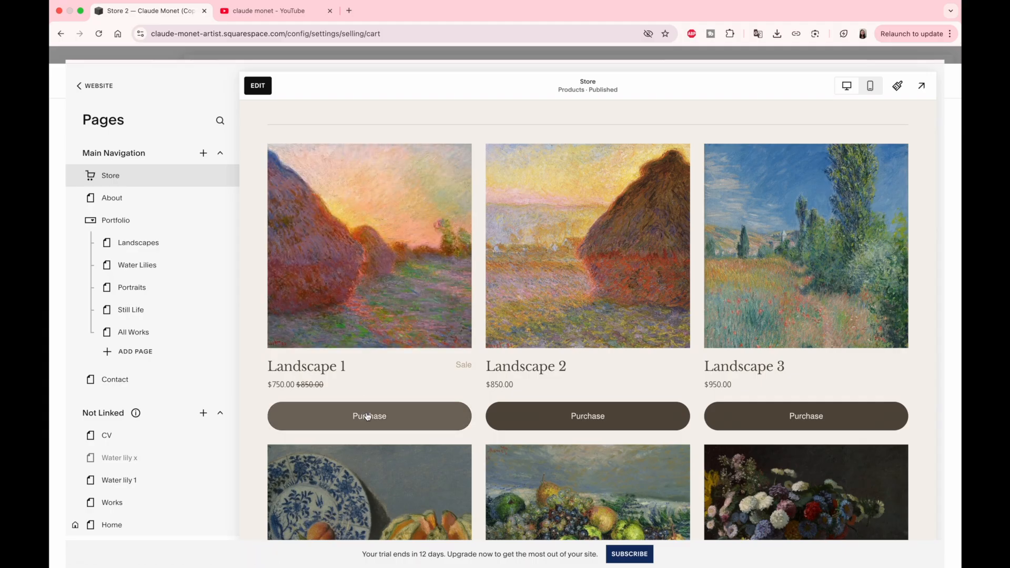
left_click(368, 417)
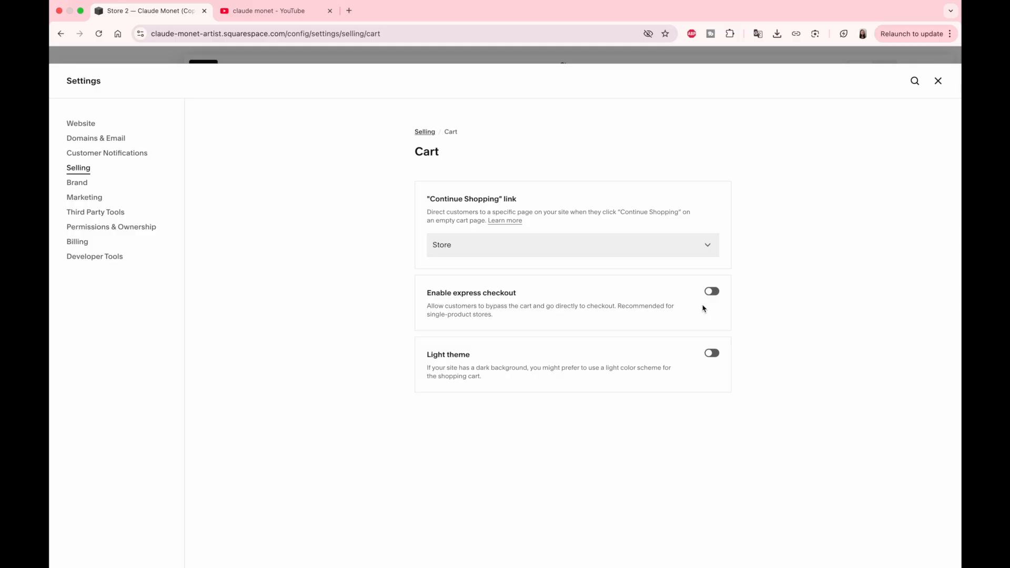
Step: Open the Recover abandoned carts automation for editing from the store's checkout settings
left_click(423, 131)
scroll(380, 307, "down", 3)
left_click(537, 279)
scroll(556, 263, "down", 5)
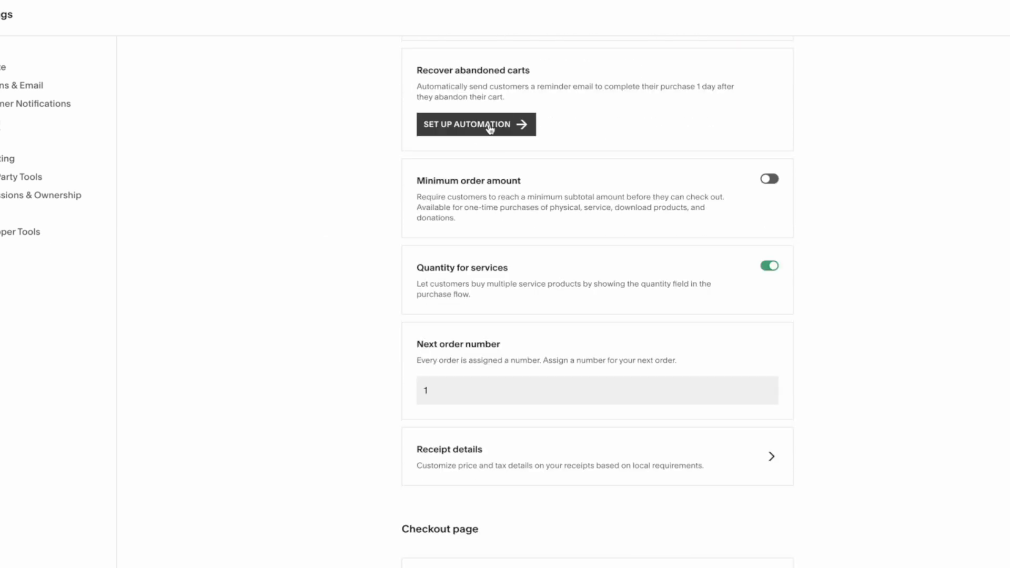
left_click(489, 128)
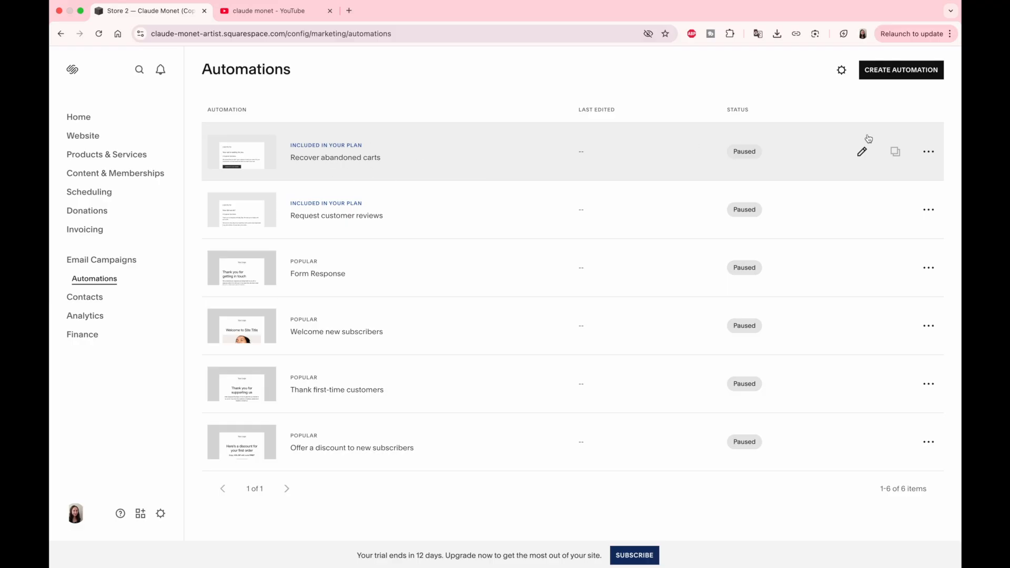
left_click(861, 152)
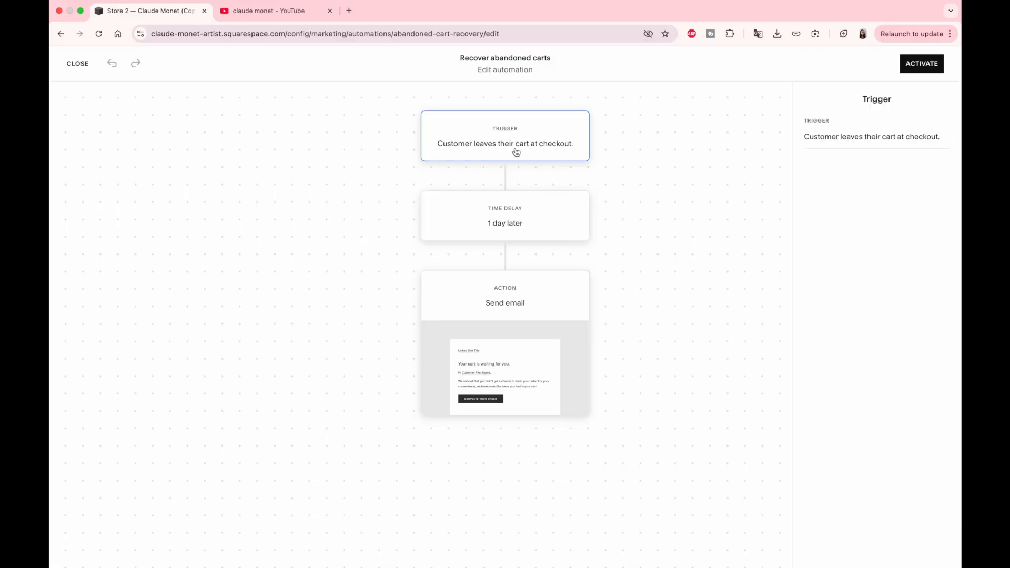
Step: Review the time delay and reminder email of the Recover abandoned carts automation, and activate it
left_click(545, 216)
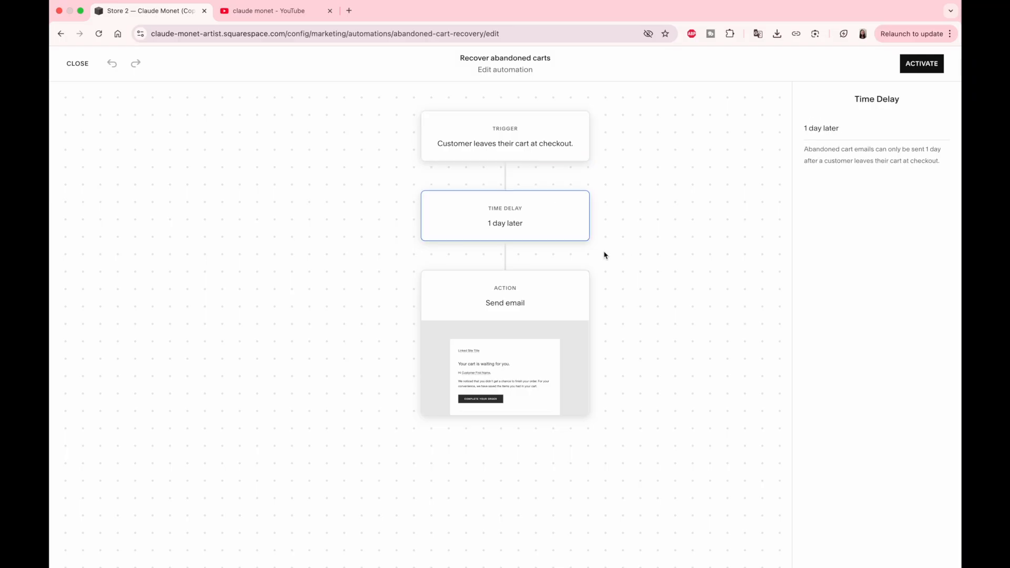
left_click(491, 336)
left_click(891, 161)
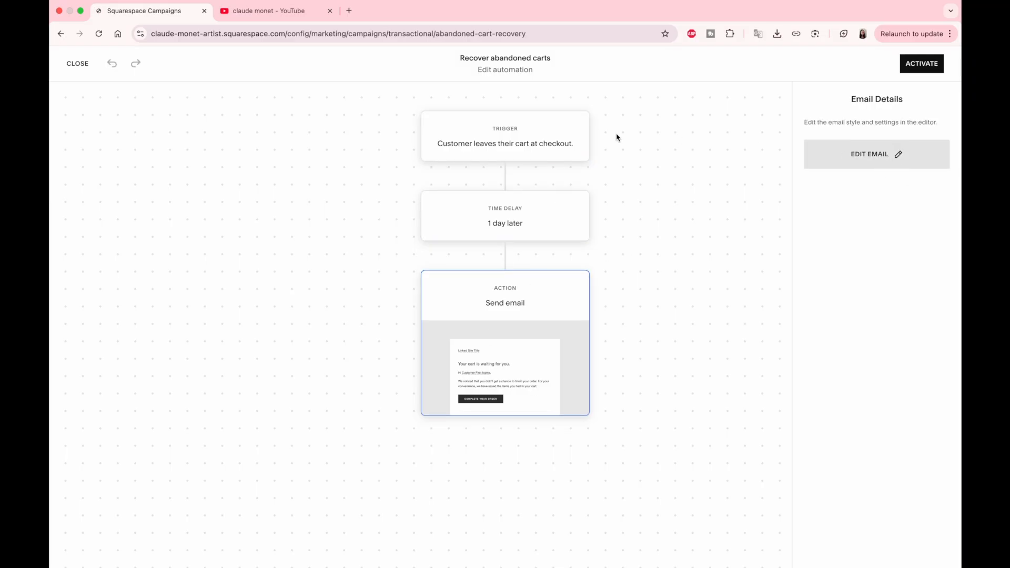
left_click(526, 369)
left_click(595, 371)
left_click(82, 62)
left_click(571, 335)
left_click(923, 67)
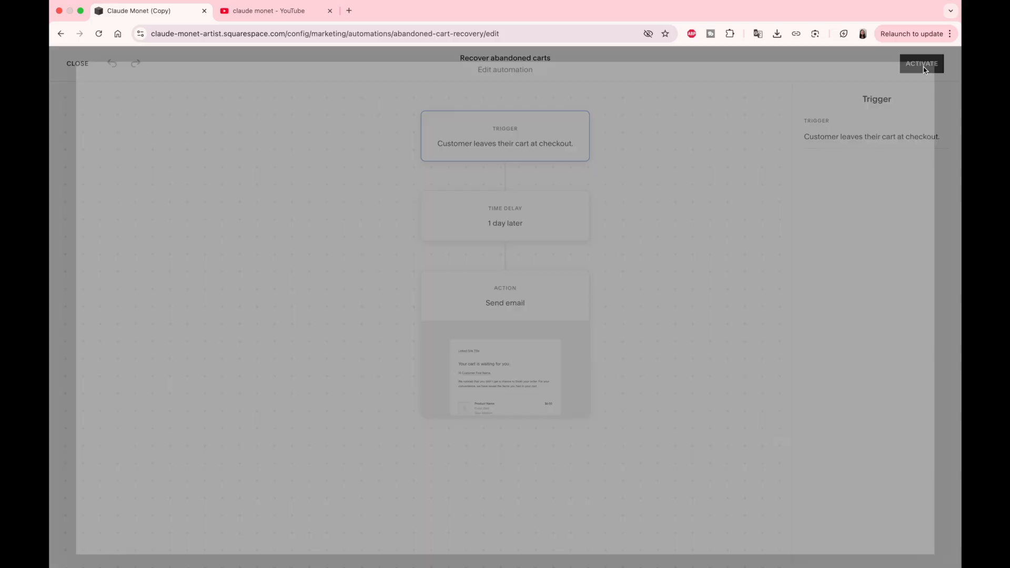
left_click(569, 341)
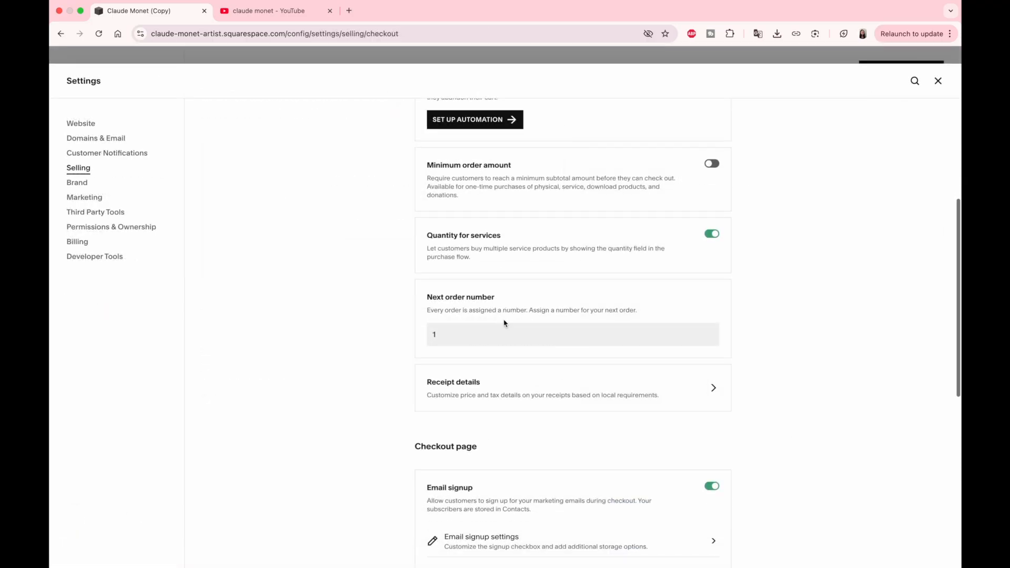
Step: Examine the order options in the checkout settings and the price and tax choices for receipt details
scroll(590, 198, "down", 1)
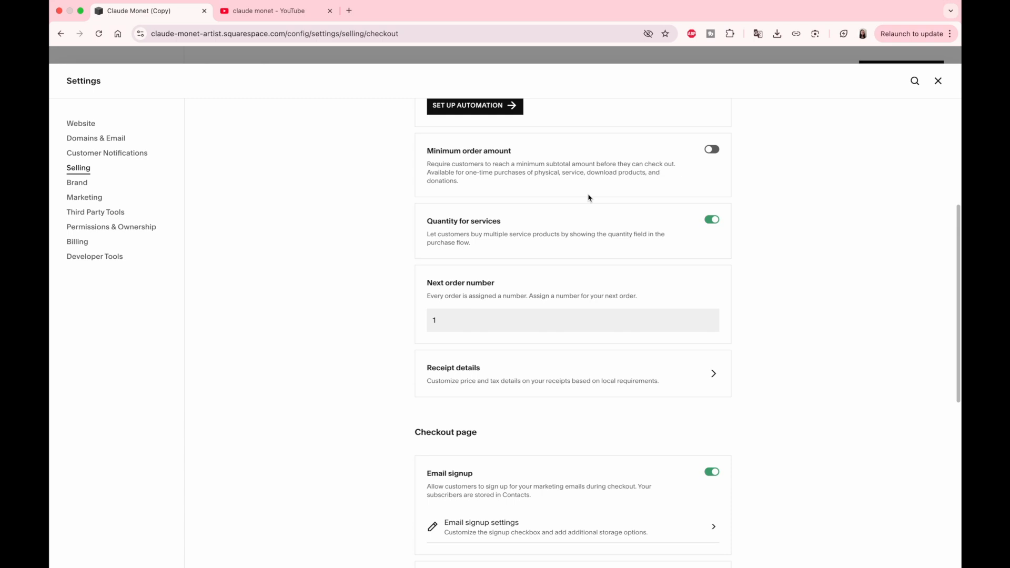
scroll(589, 198, "down", 10)
scroll(401, 178, "down", 3)
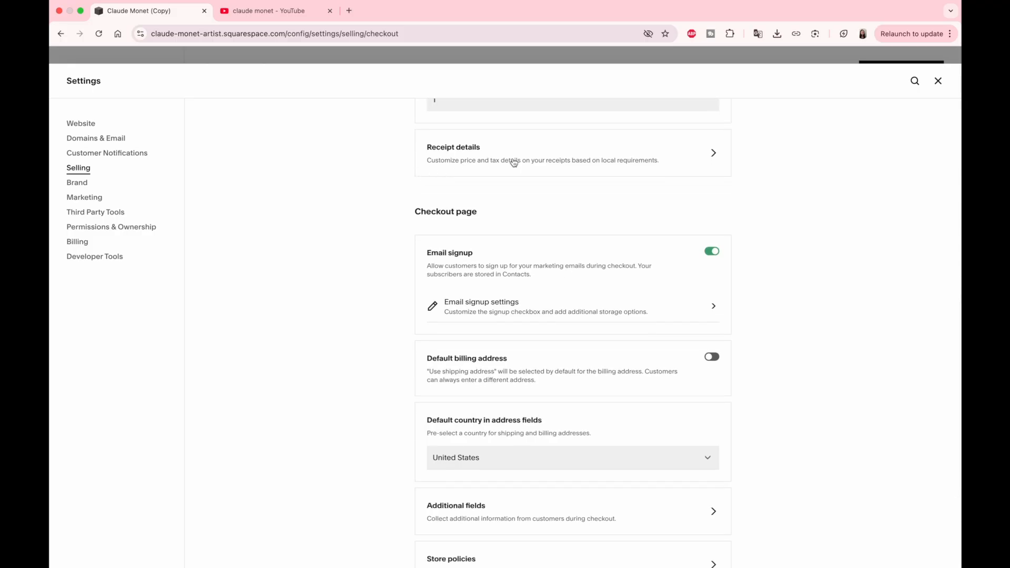
left_click(672, 162)
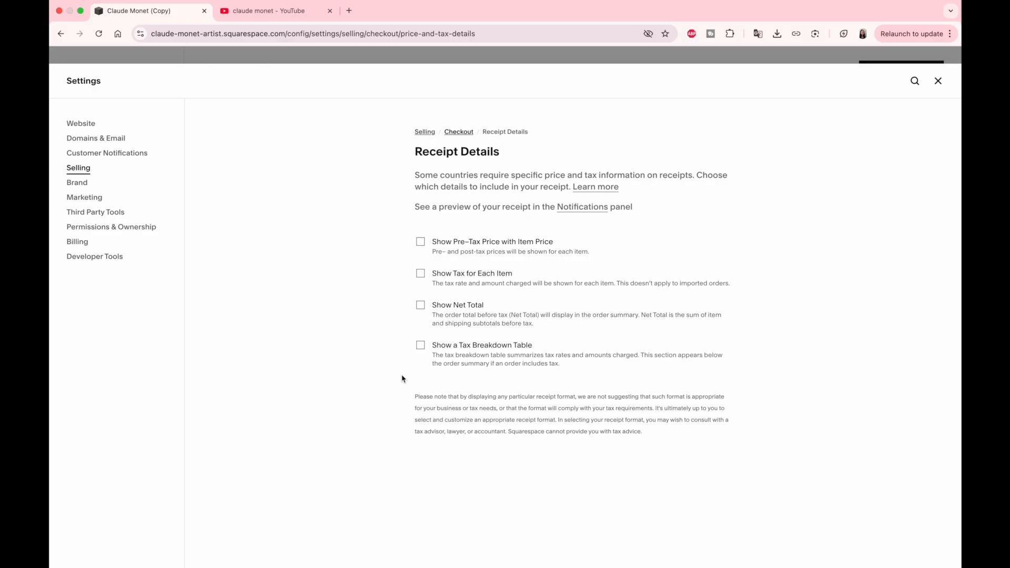
left_click(458, 132)
Step: Label the checkout email signup checkbox "Sign up to newsletter." and have it selected by default
scroll(762, 286, "down", 5)
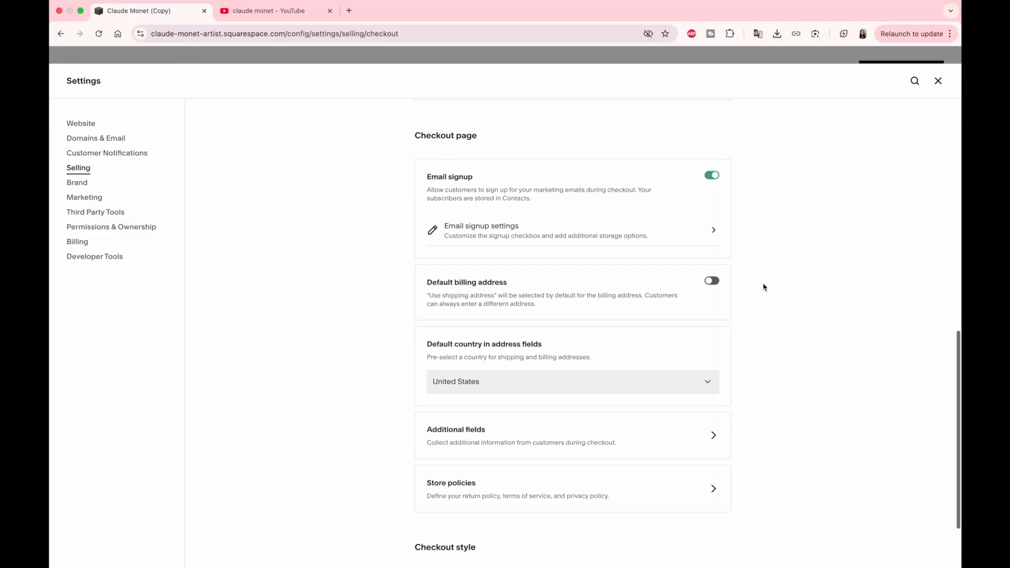
left_click(627, 148)
left_click_drag(415, 270, 497, 270)
left_click(407, 302)
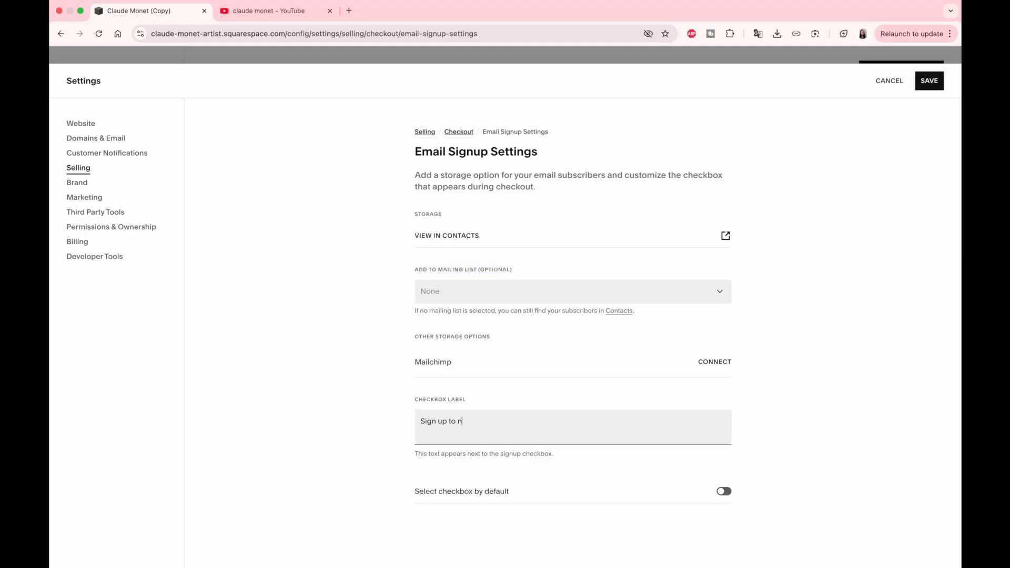
left_click(727, 494)
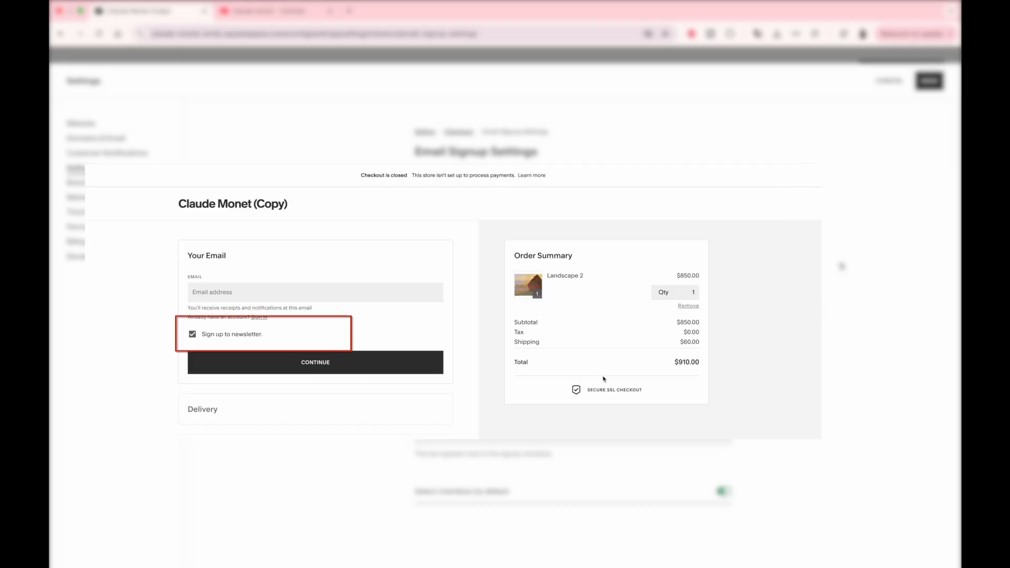
Step: Save the email signup settings and enable using the shipping address as the default billing address in the checkout settings
left_click(929, 84)
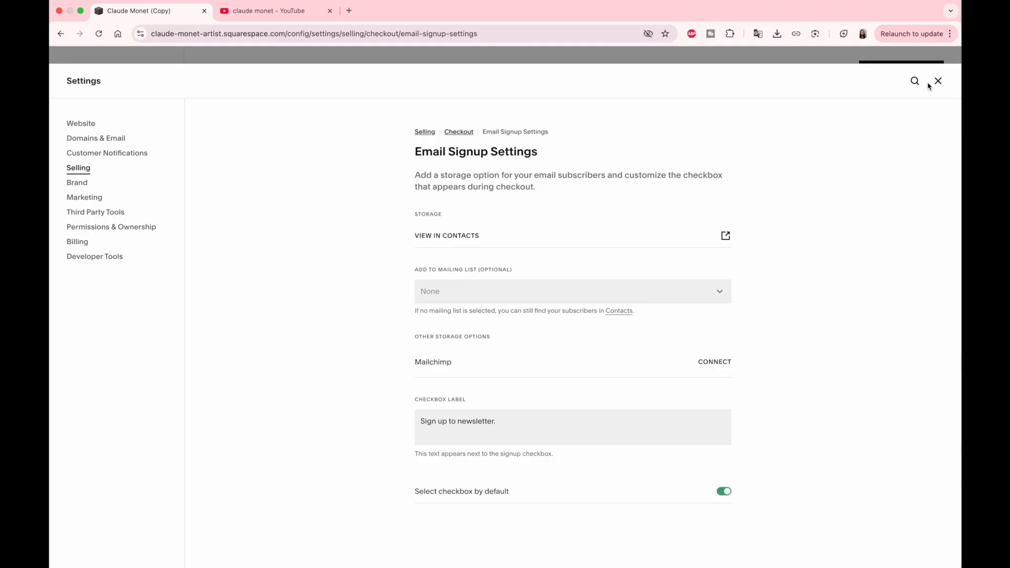
left_click(459, 132)
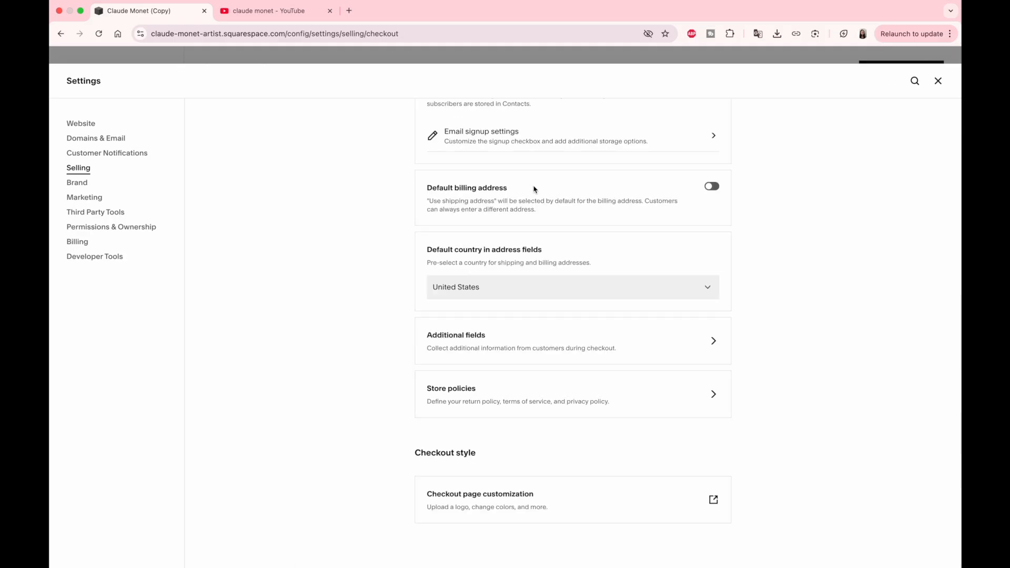
left_click_drag(429, 201, 713, 188)
left_click(712, 187)
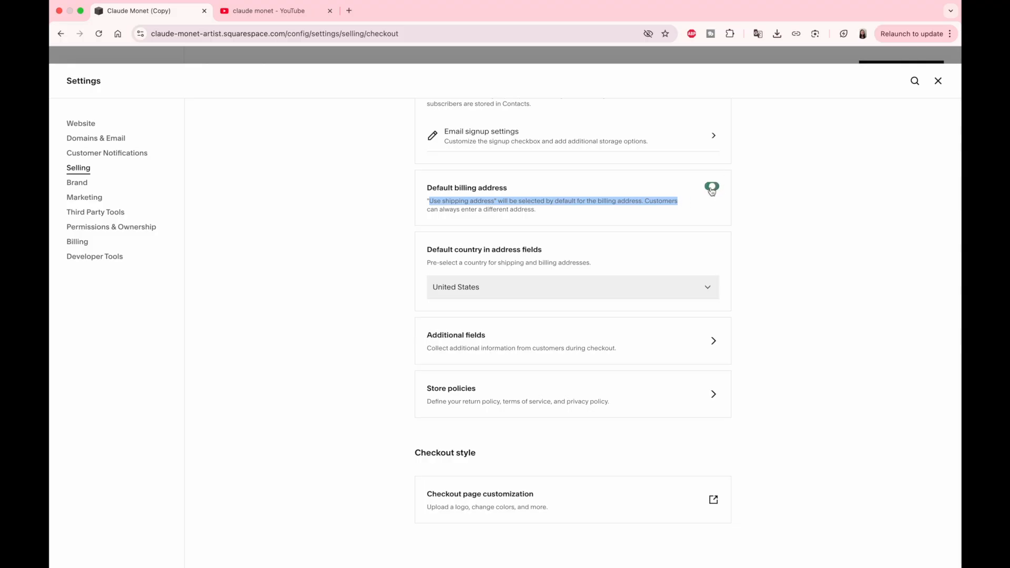
left_click(741, 225)
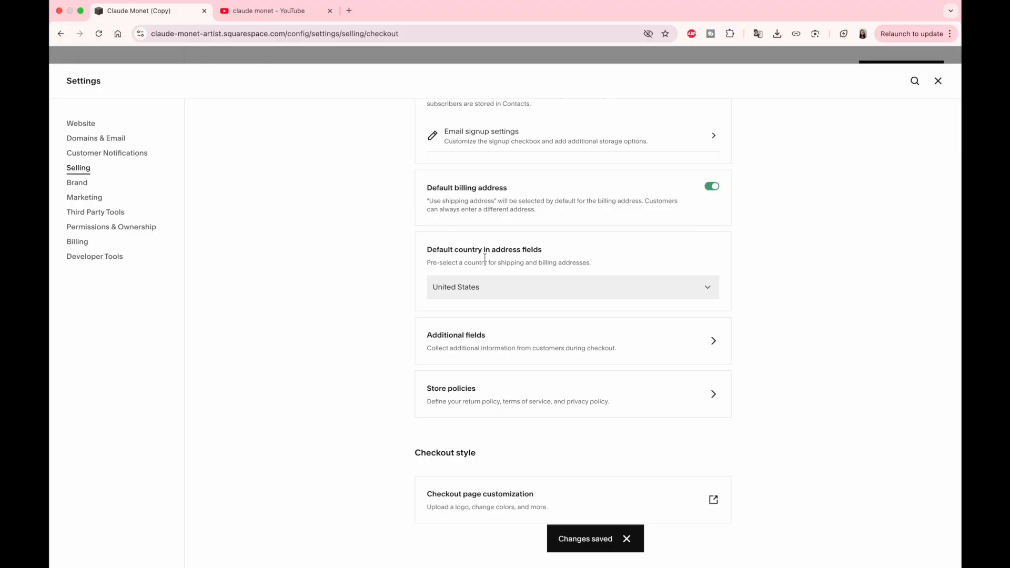
Step: Examine the countries available as the default country in the checkout address fields
left_click_drag(420, 251, 538, 249)
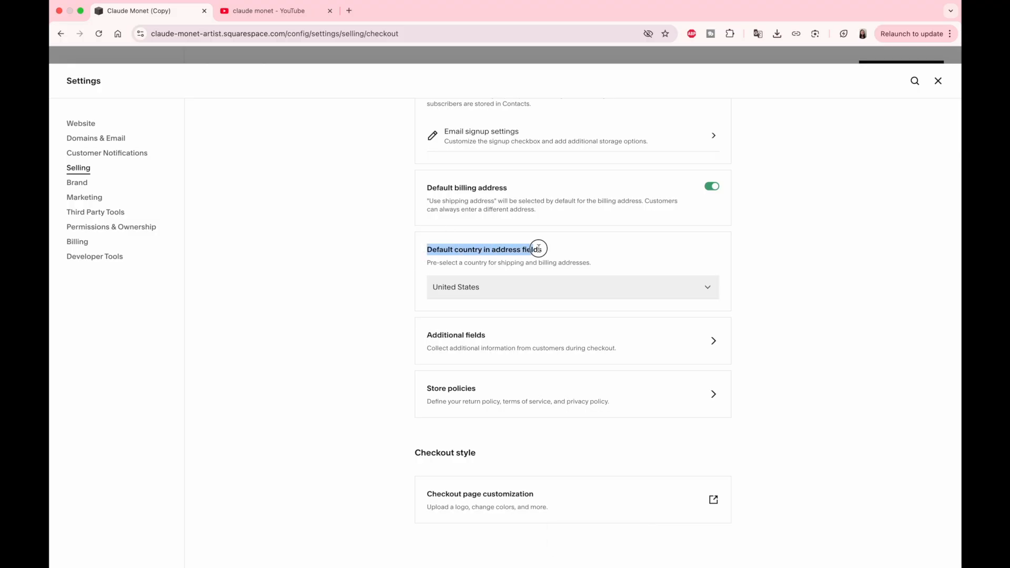
left_click(564, 293)
scroll(538, 329, "down", 1)
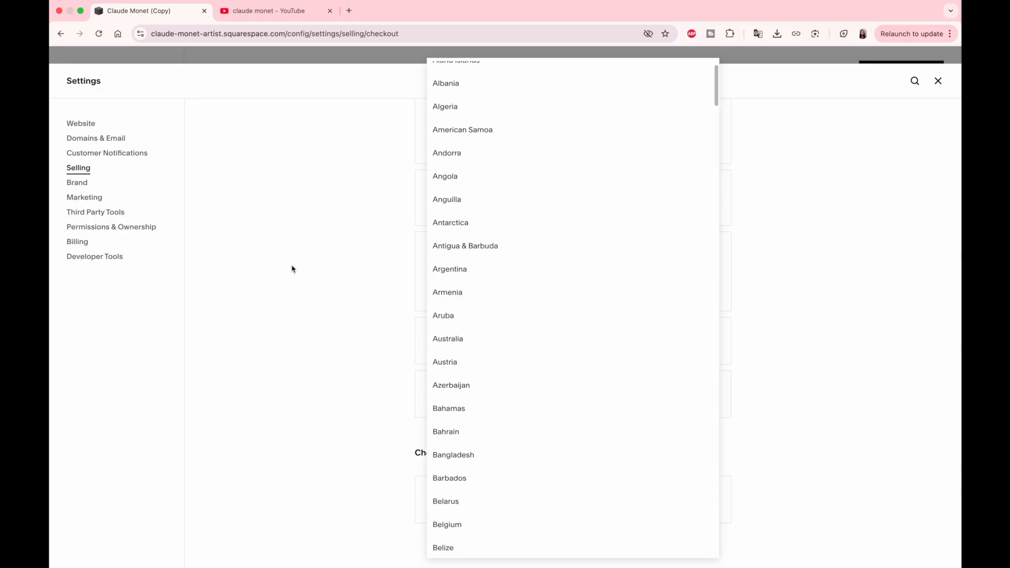
scroll(575, 292, "down", 5)
scroll(575, 292, "down", 10)
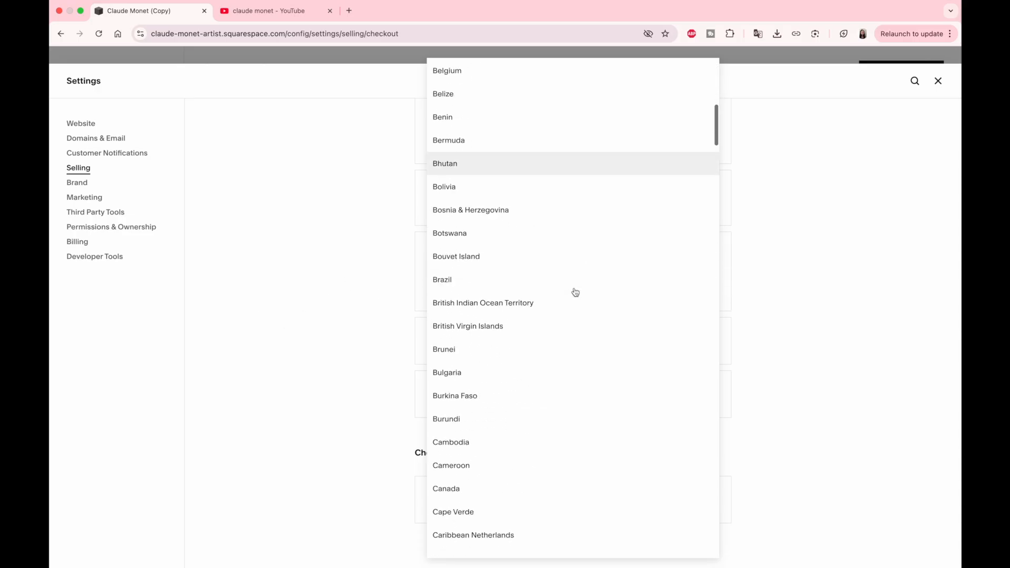
left_click(338, 278)
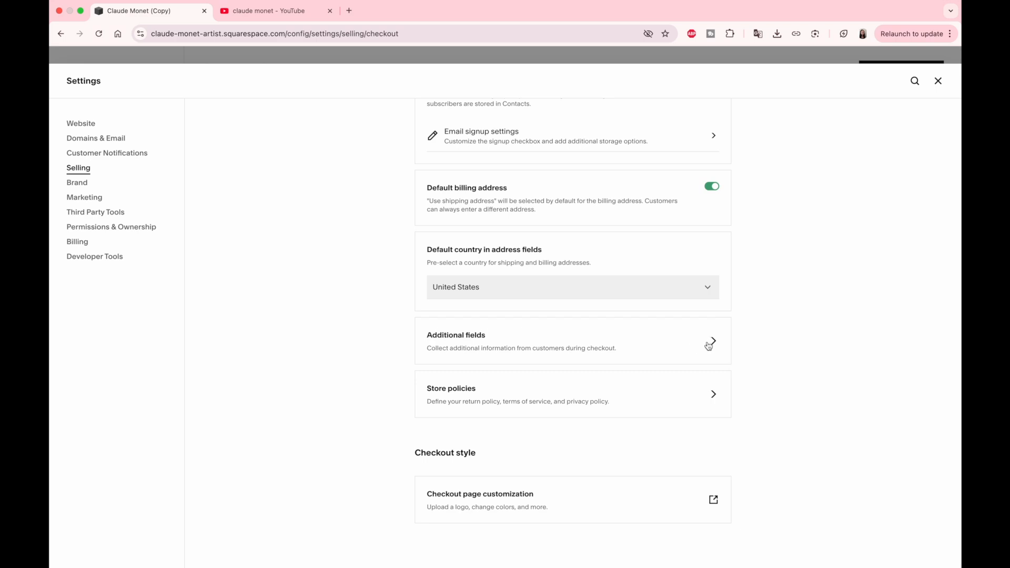
Step: Enable the custom checkout form under the additional checkout fields, open it for editing and review the field types on offer
left_click(567, 342)
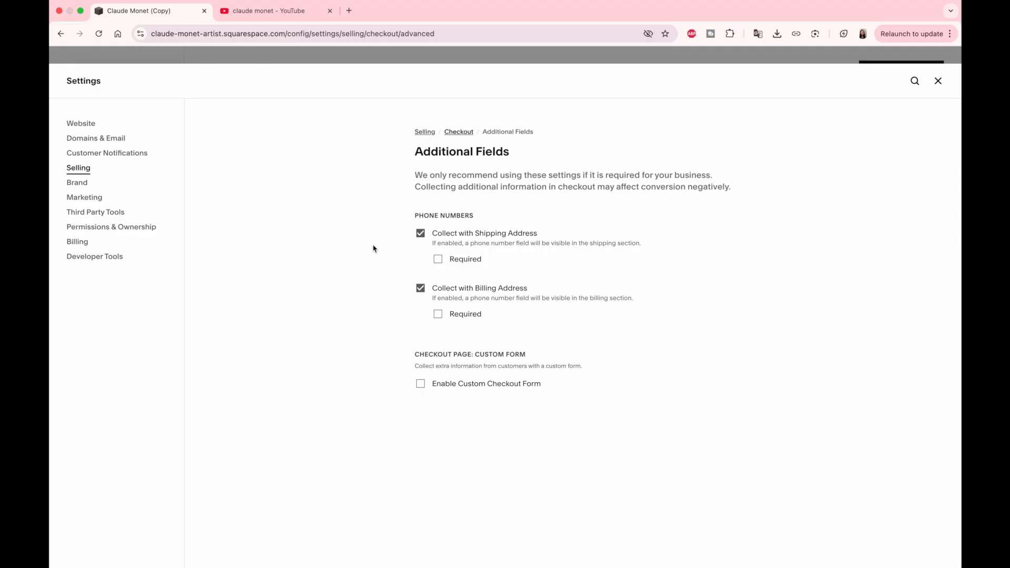
left_click(421, 383)
left_click(576, 417)
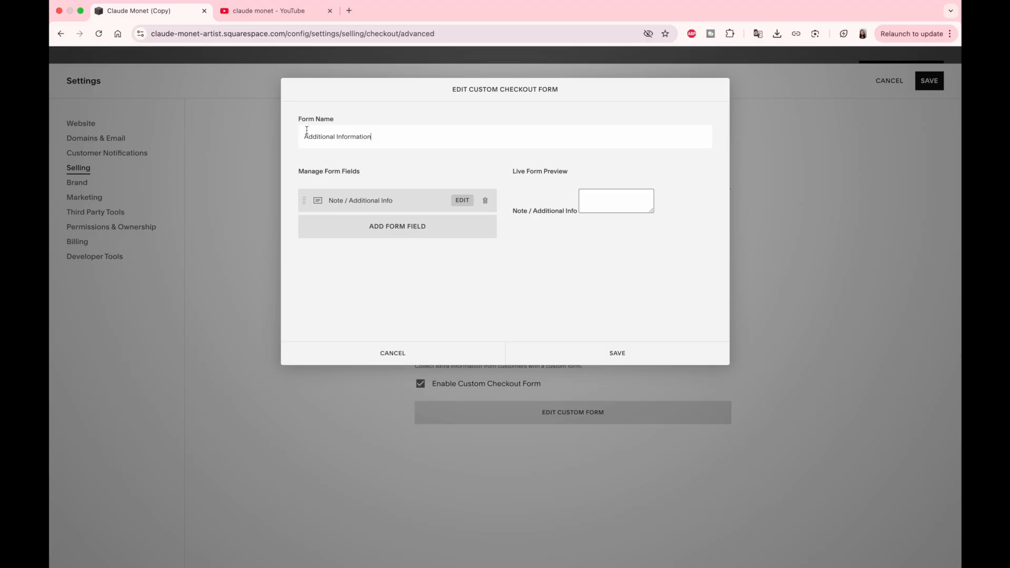
left_click(370, 232)
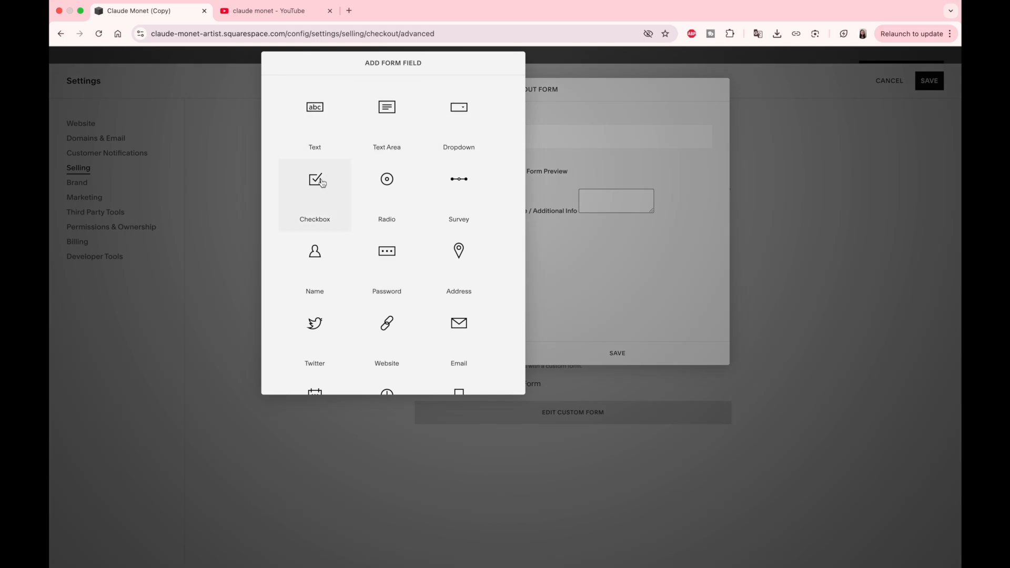
scroll(476, 200, "down", 3)
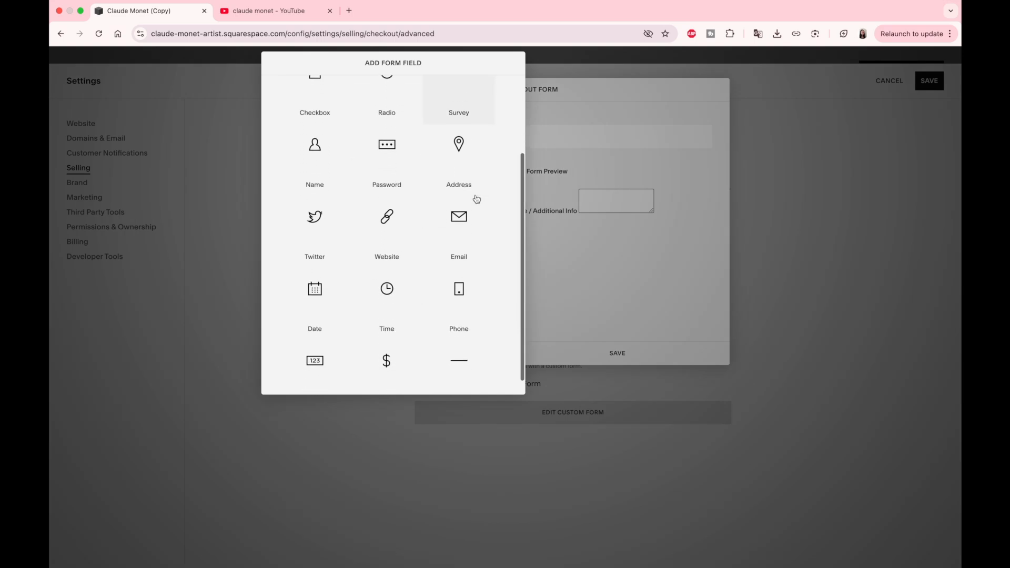
scroll(476, 197, "up", 3)
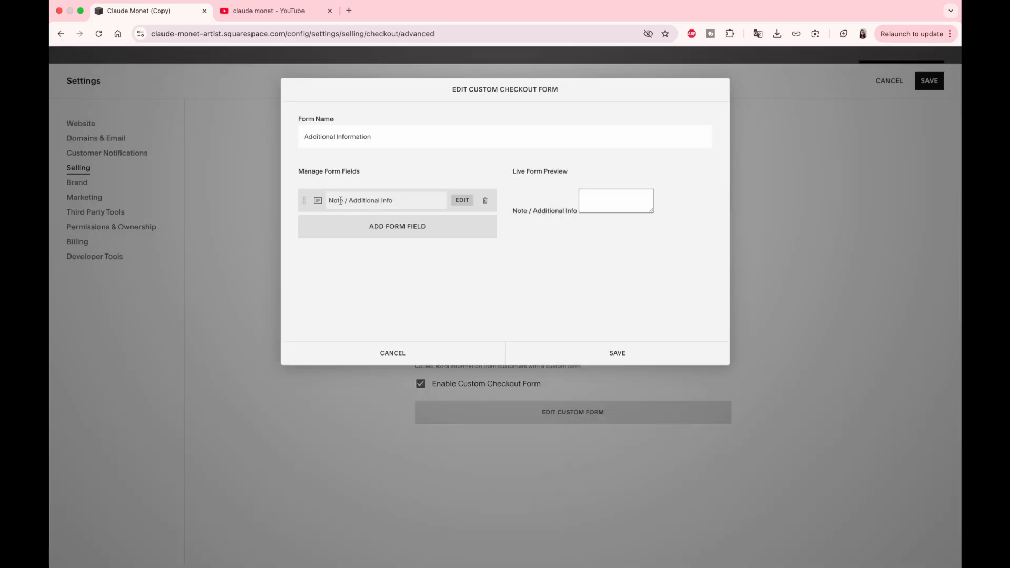
Step: Rename the "Note / Additional Info" field of the custom checkout form to "Note"
left_click(404, 203)
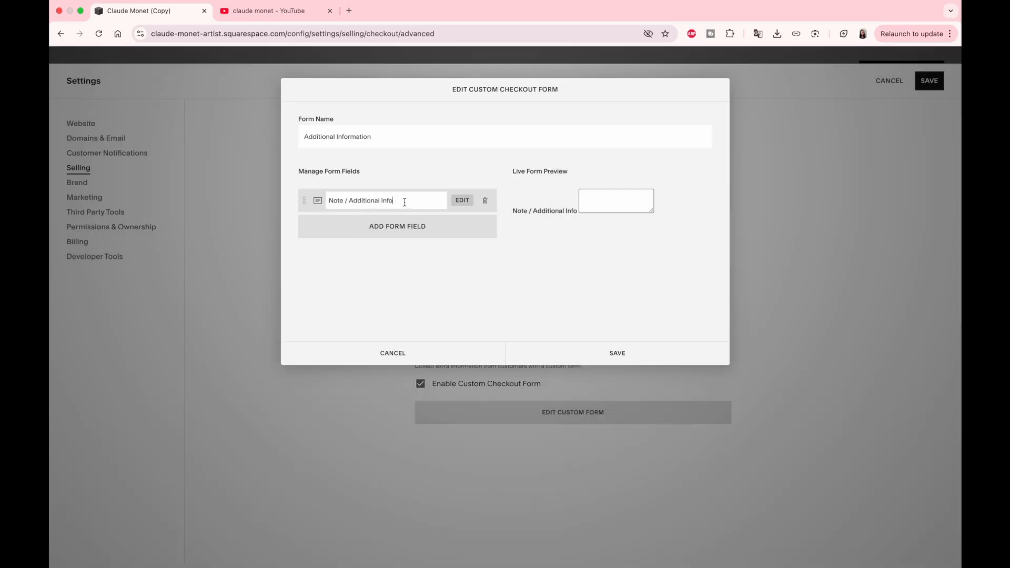
left_click_drag(432, 202, 345, 196)
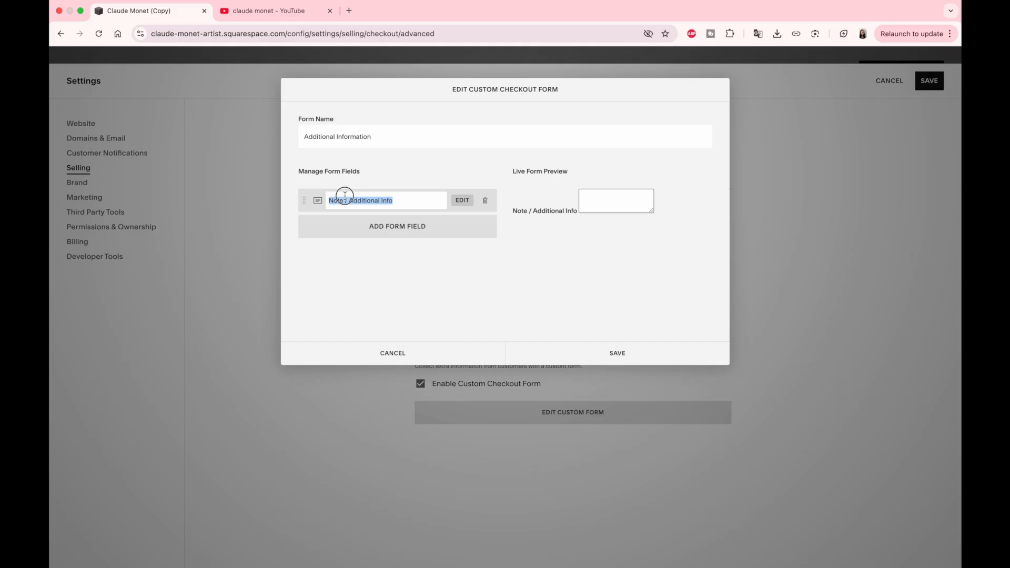
type("Note")
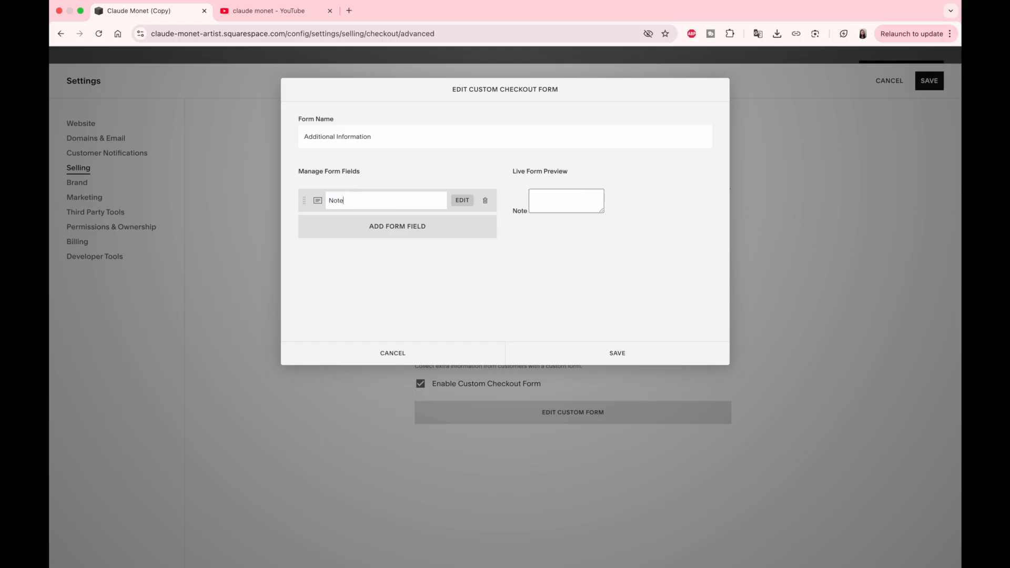
Step: Give the Note field the description "Add any additional information you'd like us to know (e.g. delivery instructions)"
left_click(462, 199)
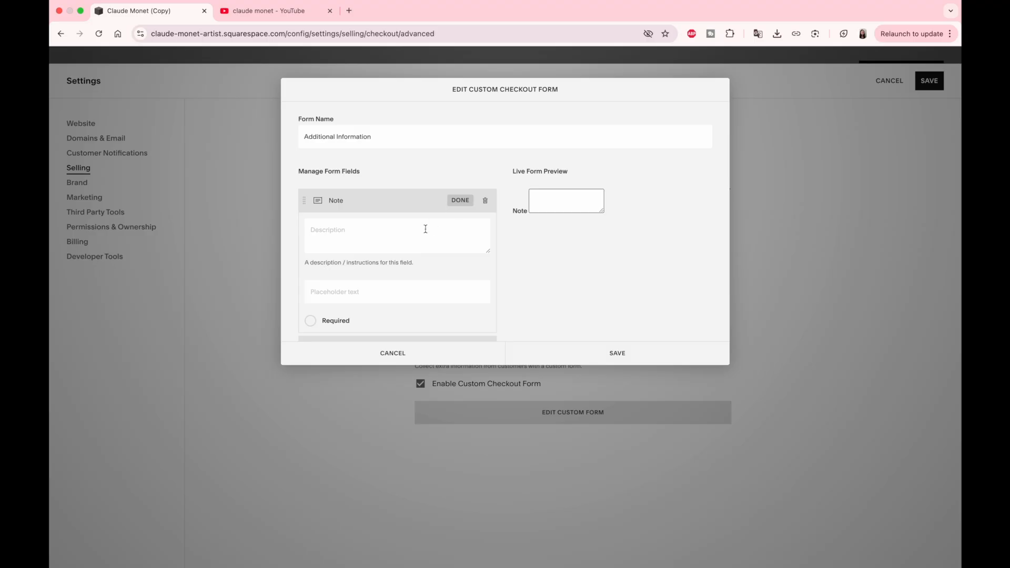
scroll(426, 229, "down", 1)
left_click(425, 229)
type("Add any additio")
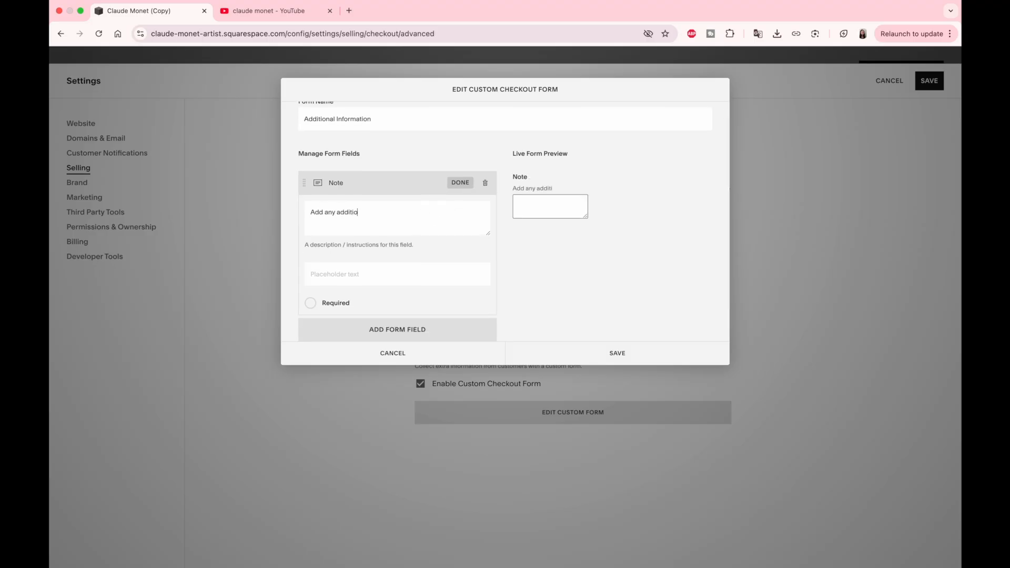
type("nal information you'd like ")
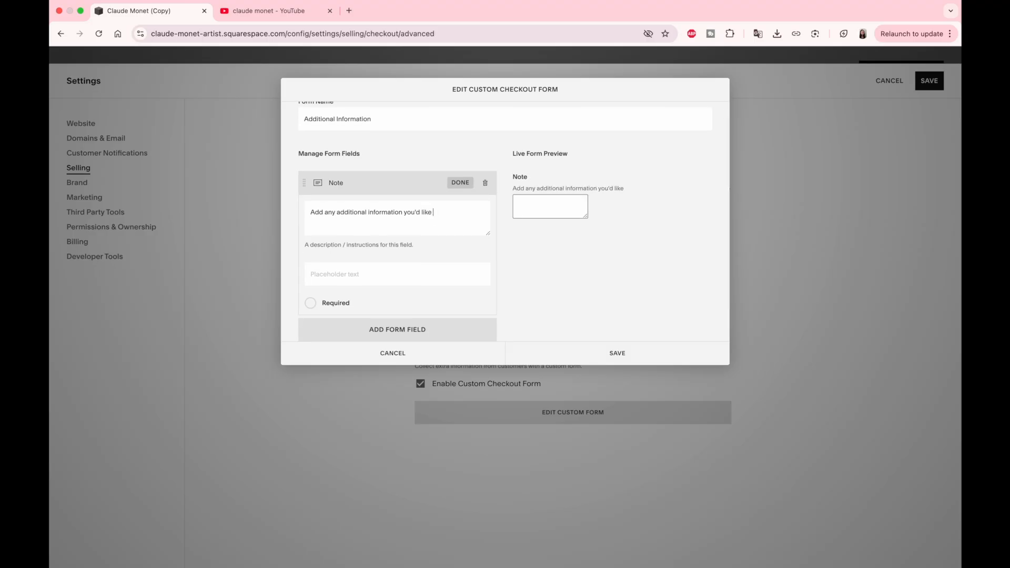
type("us to know (e.g. delivery instru")
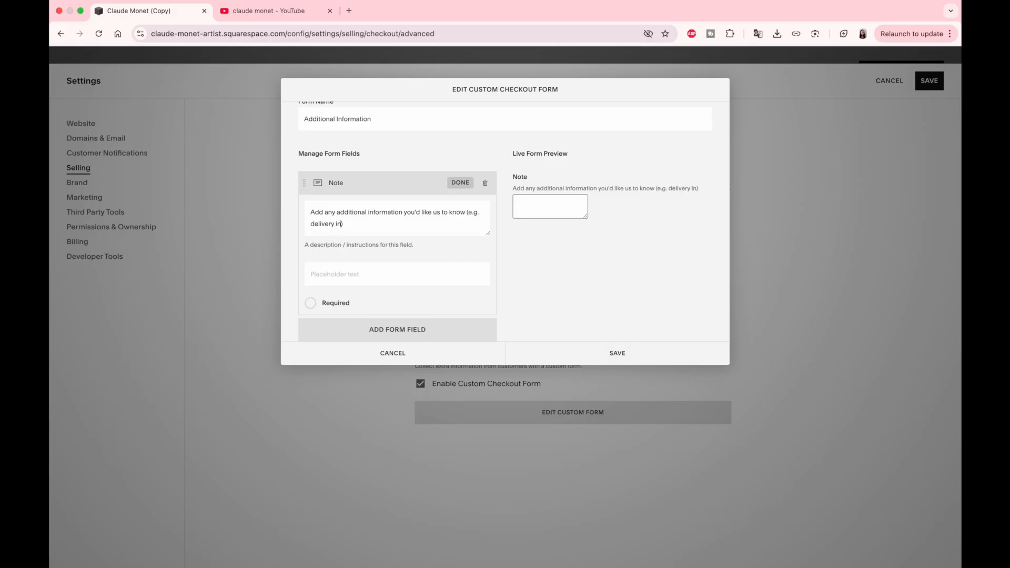
type("ctions")
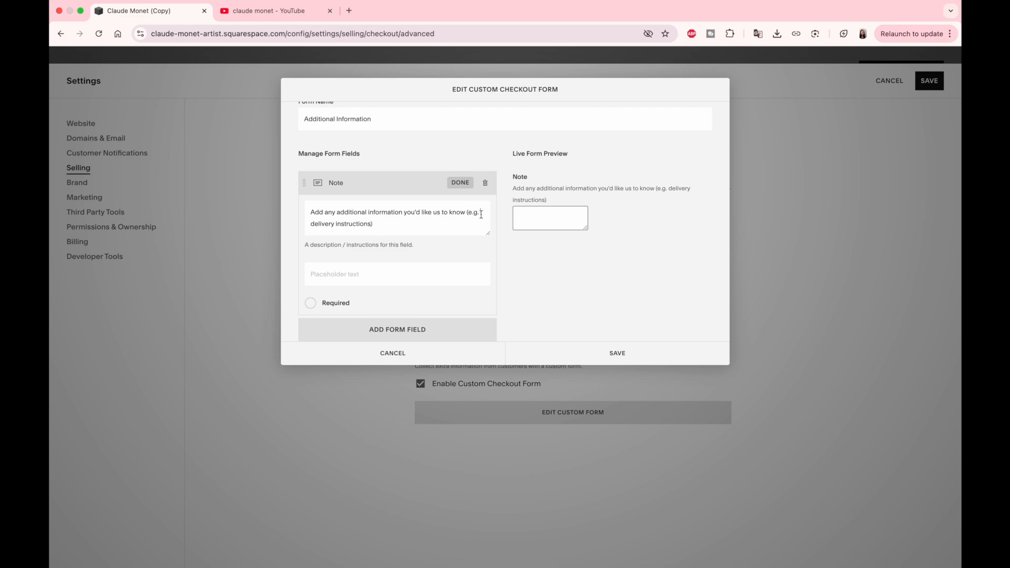
Step: Correct the end of the Note description to "(e.g., delivery instructions)." and open the choice of field types for another form field
left_click(481, 215)
type(",")
key("BackSpace")
type(",")
left_click(461, 231)
type(".")
left_click(416, 330)
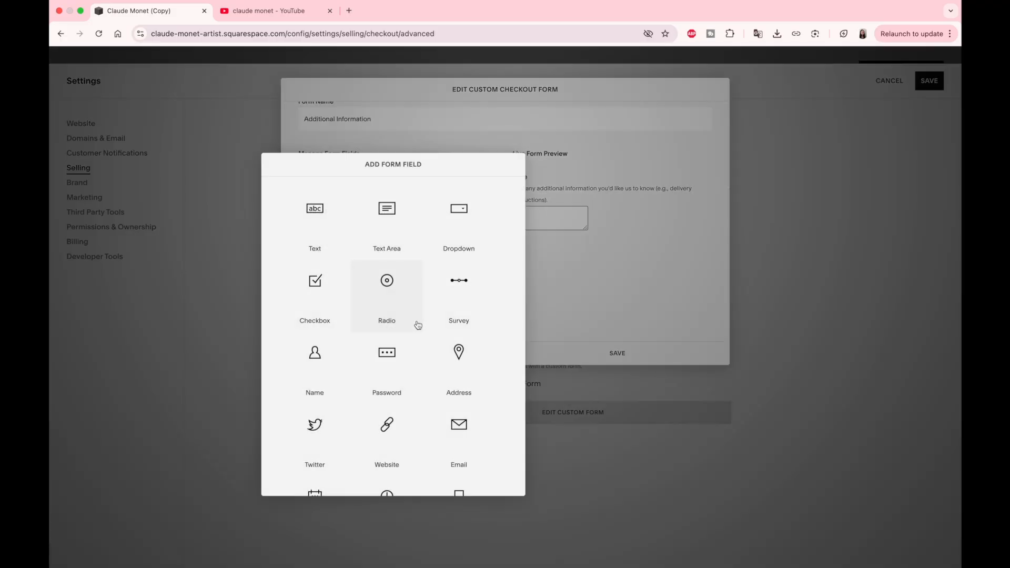
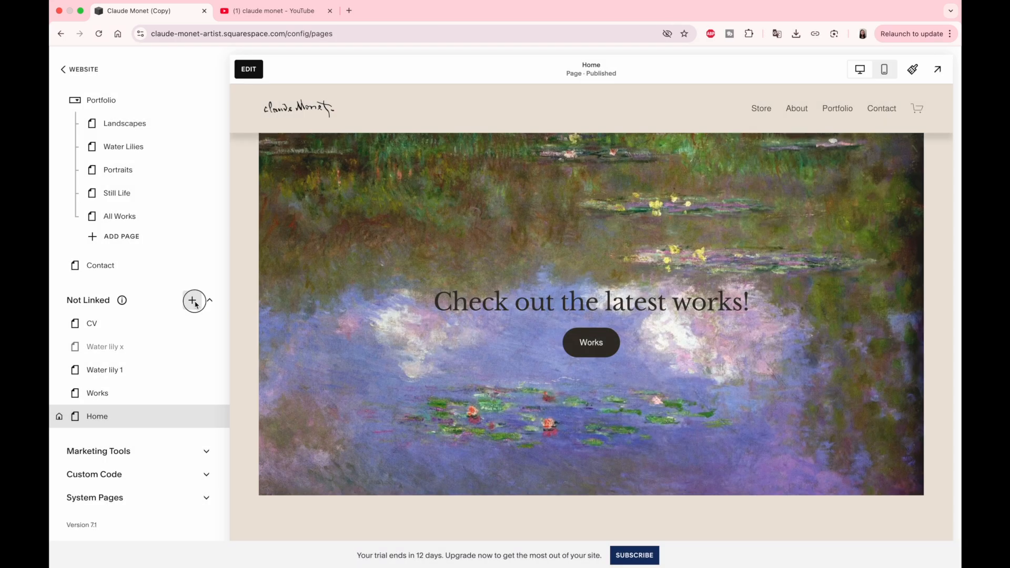
Step: Add a Terms of Service page to the Not Linked pages and change its heading to "Terms and Conditions"
left_click(194, 301)
left_click(289, 189)
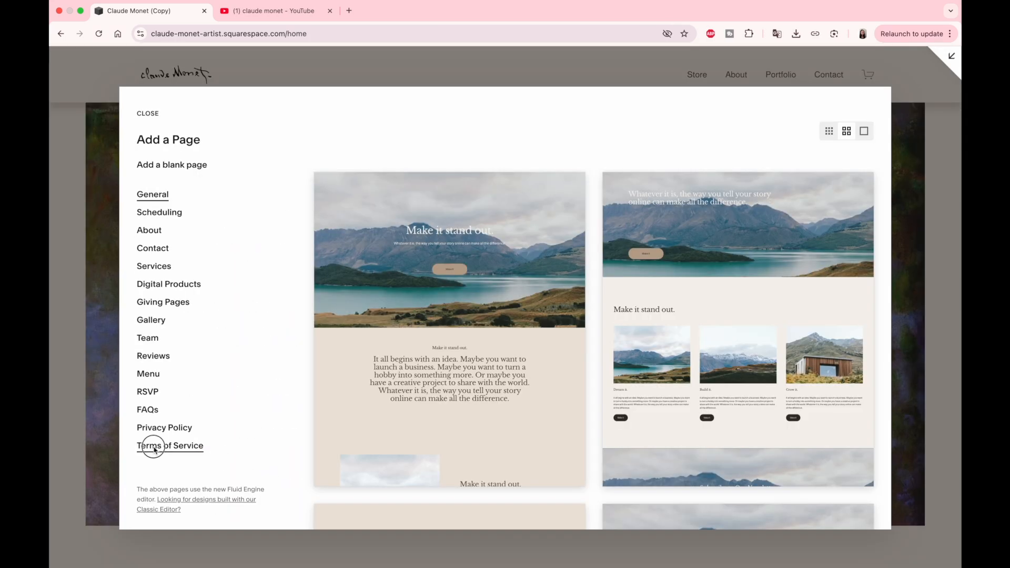
left_click(170, 445)
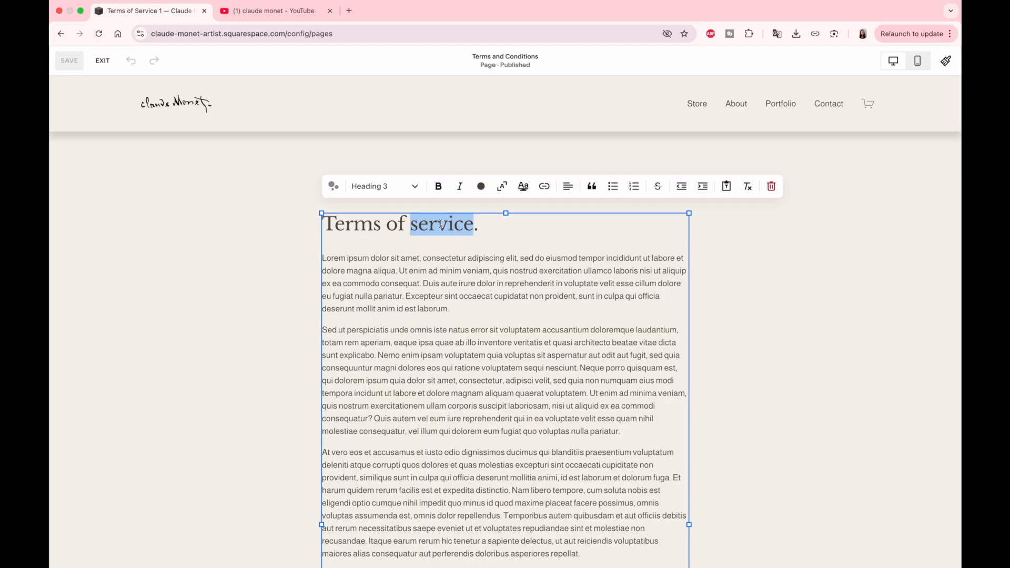
type("and Conditi")
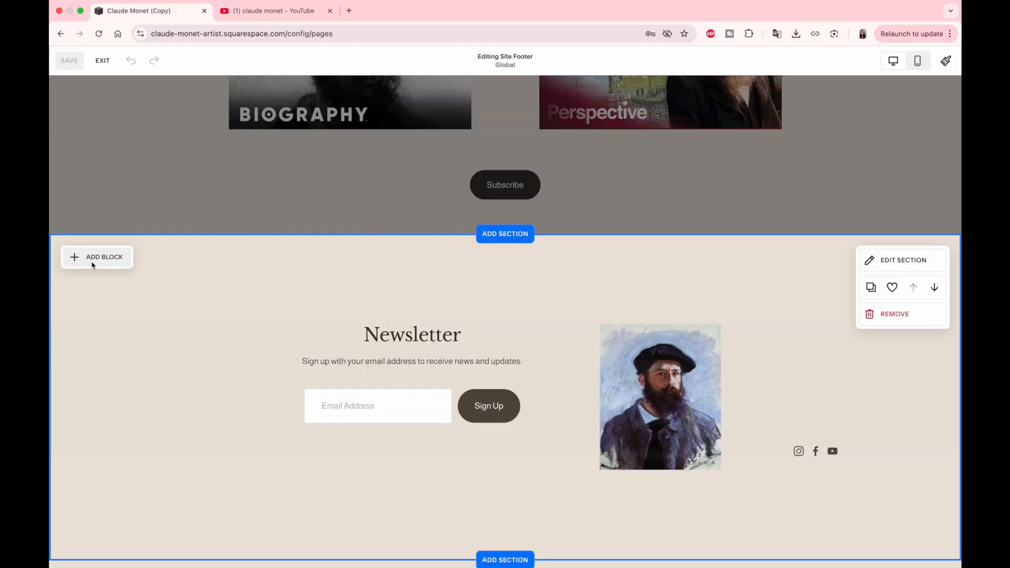
Step: Add a "Terms and Conditions" text block to the site footer and place it above the social media icons
left_click(93, 258)
left_click(119, 206)
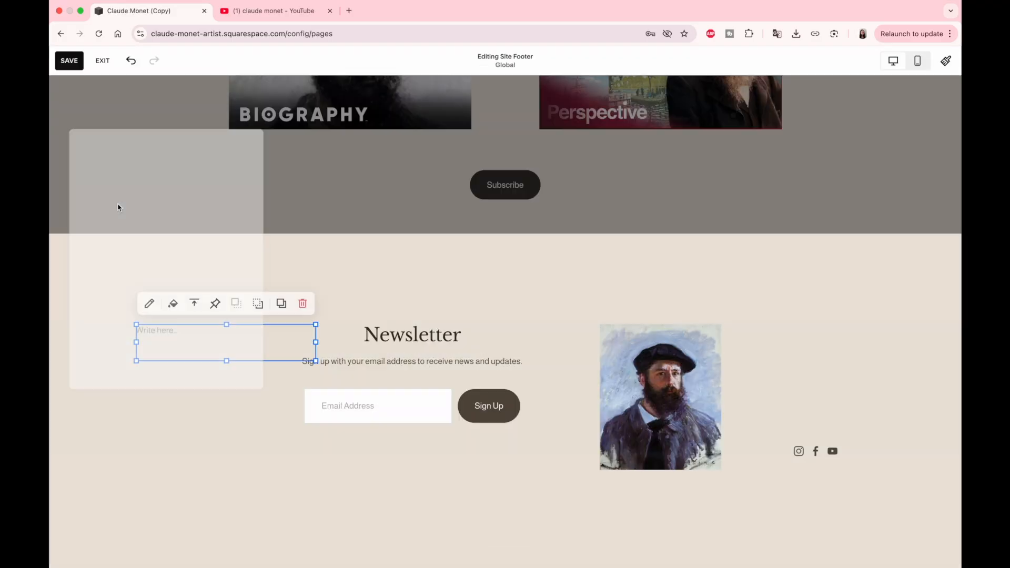
type("Terms and Conditions")
key("Escape")
left_click_drag(179, 336, 874, 420)
Step: Link the footer's "Terms and Conditions" text to the Terms and Conditions page
left_click(772, 390)
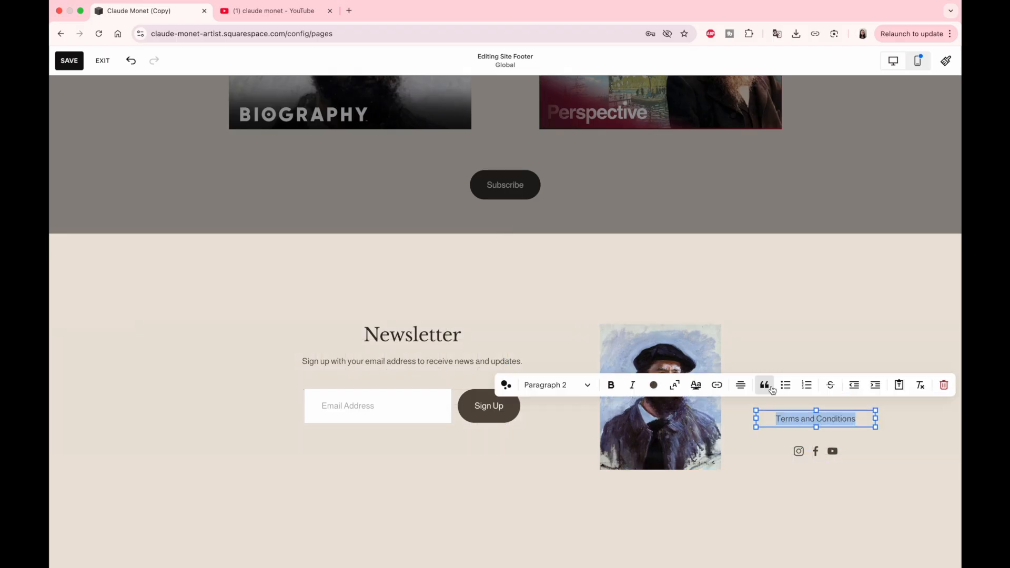
left_click(717, 384)
left_click(712, 443)
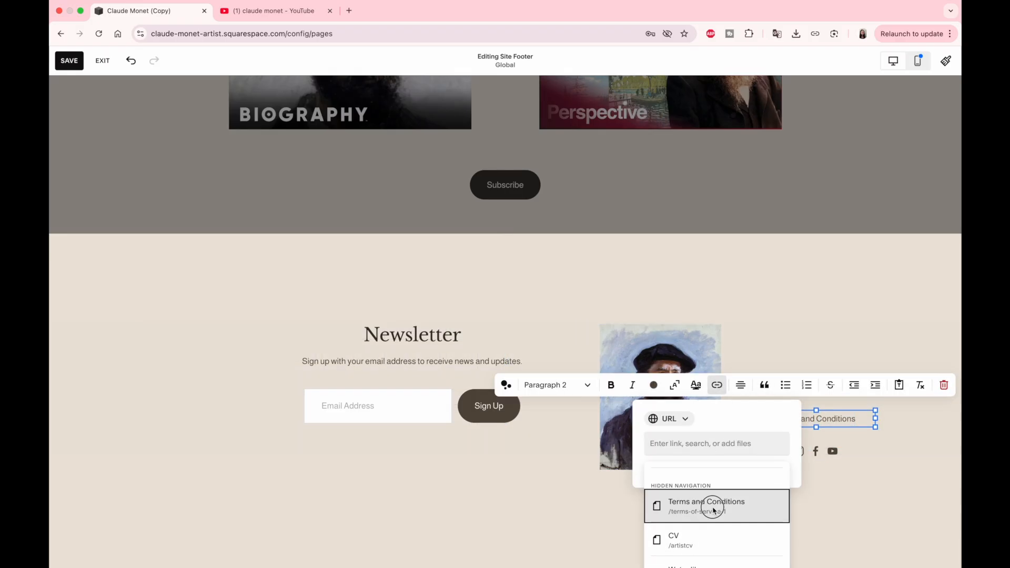
left_click(710, 510)
Step: Add a checkbox field named "Required Field" to the custom checkout form
scroll(268, 279, "down", 2)
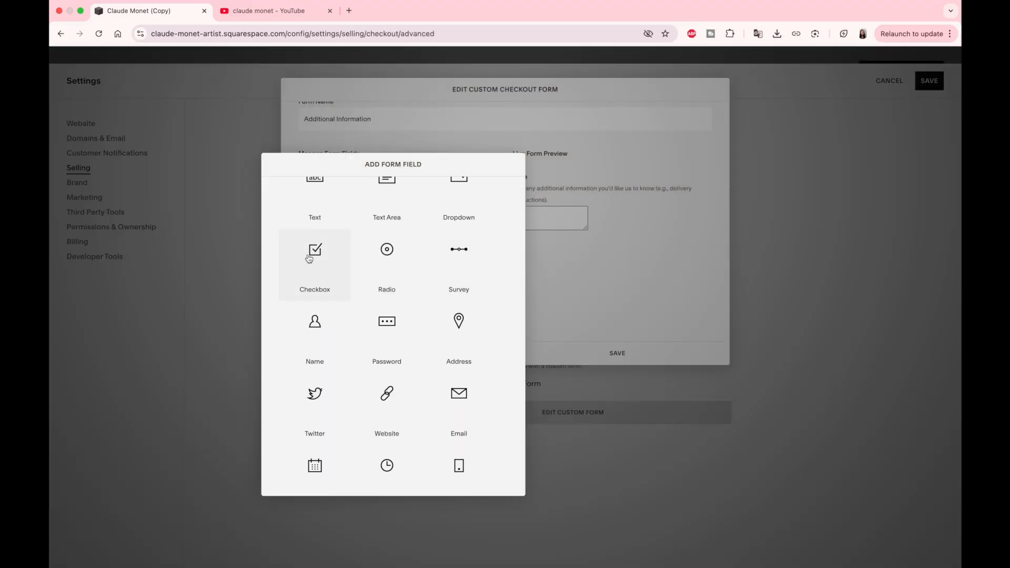
left_click(318, 261)
type("Requi")
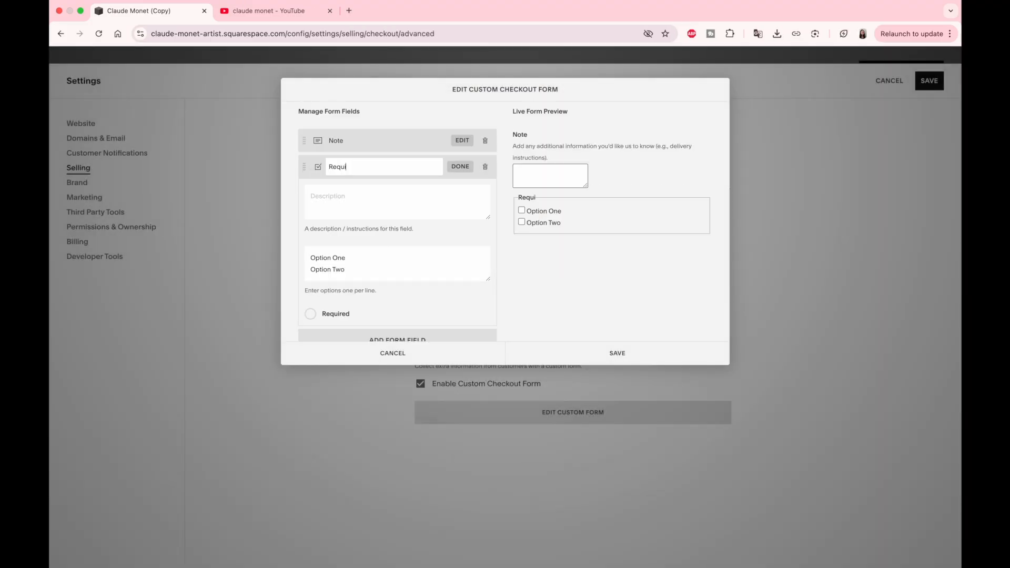
type("red Field")
scroll(350, 207, "down", 1)
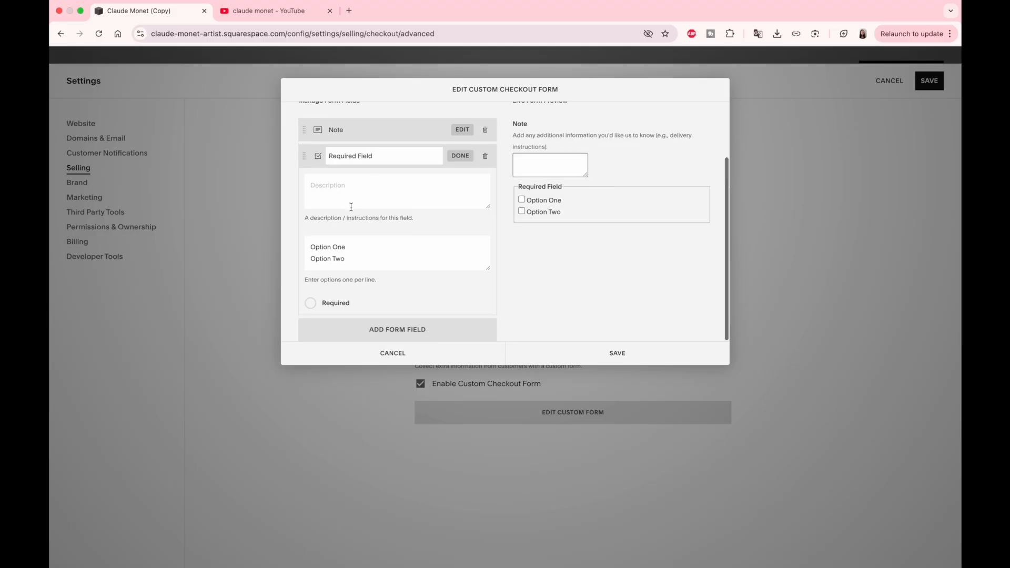
Step: Give the checkbox field the single option "I accept the Terms and Conditions of the shop." and make the field required
left_click_drag(355, 260, 299, 244)
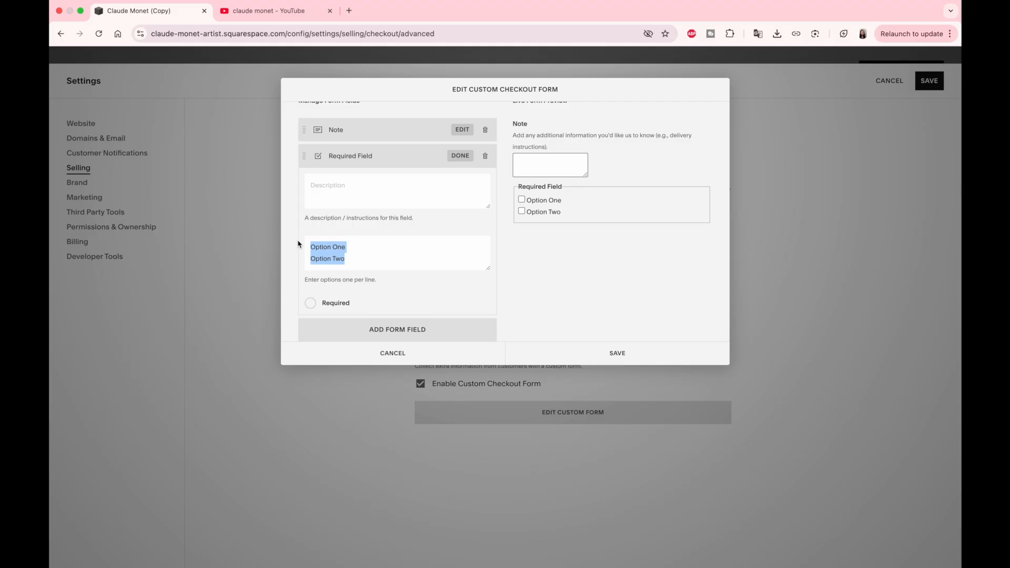
type("I accep")
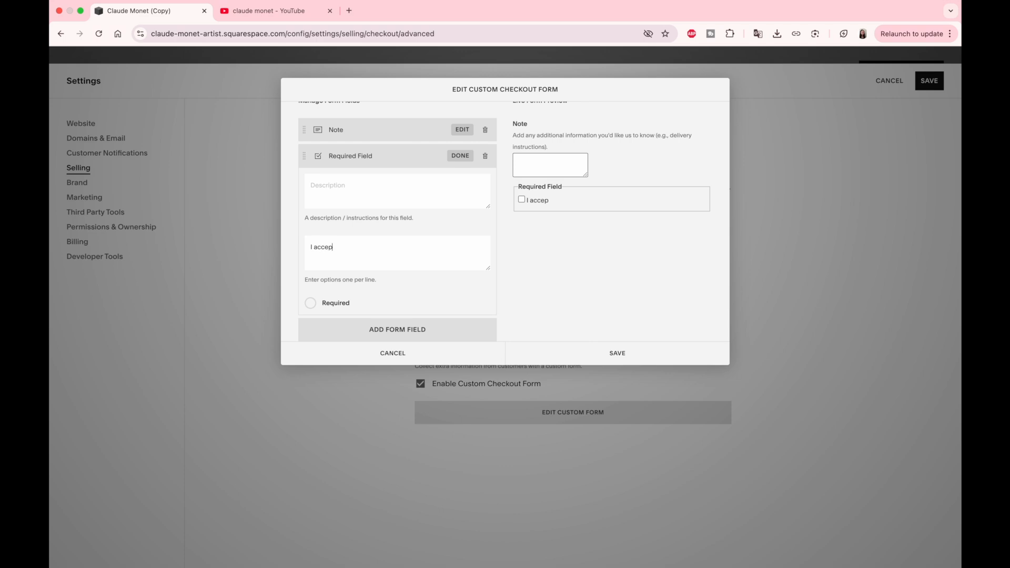
type("t the Terms and Condi")
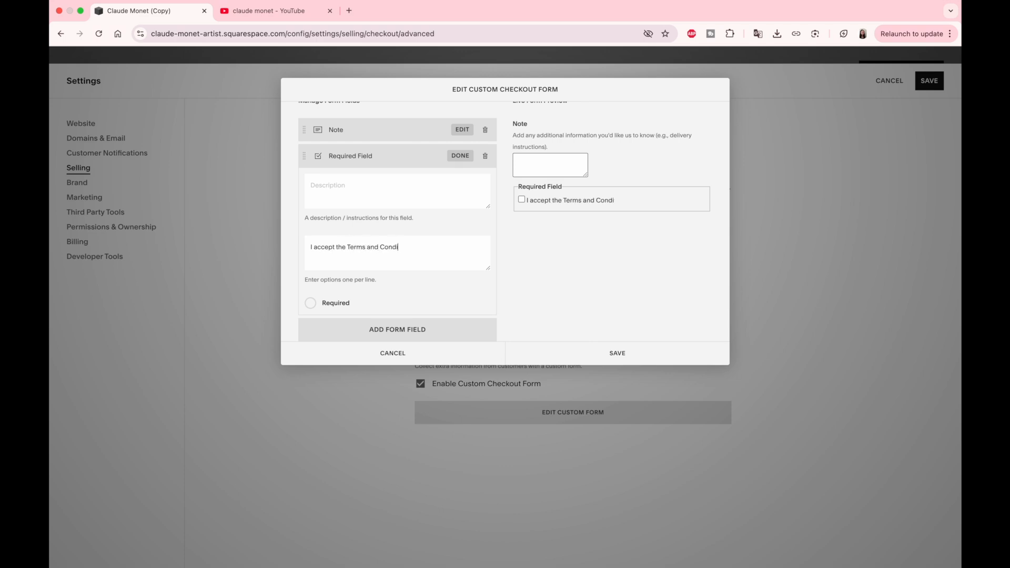
type("tions of the shop.")
left_click(316, 307)
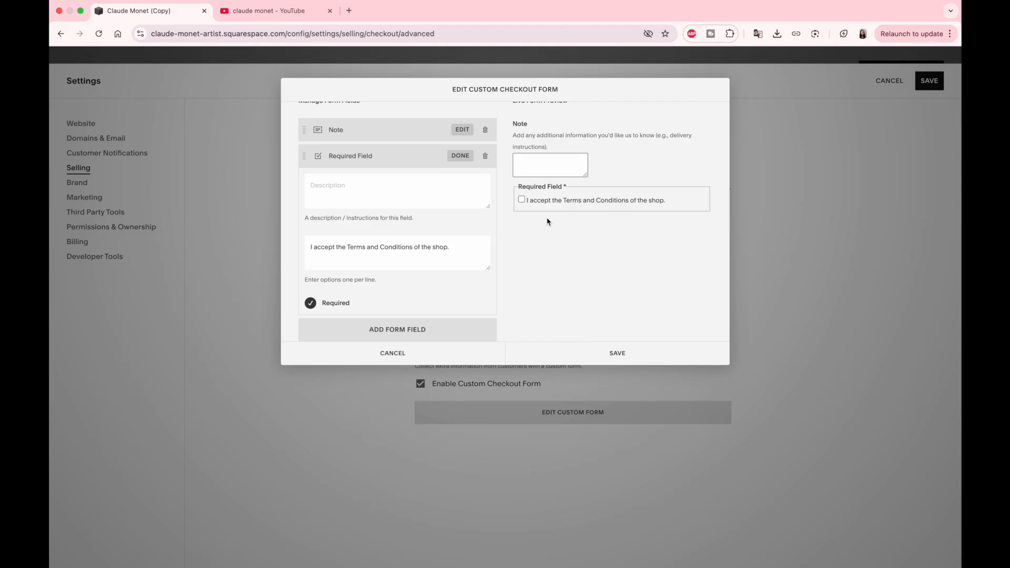
Step: Replace the checkbox field with an untitled section line described "By completing this purchase, you agree to the Terms and Conditions of the shop."
left_click(487, 157)
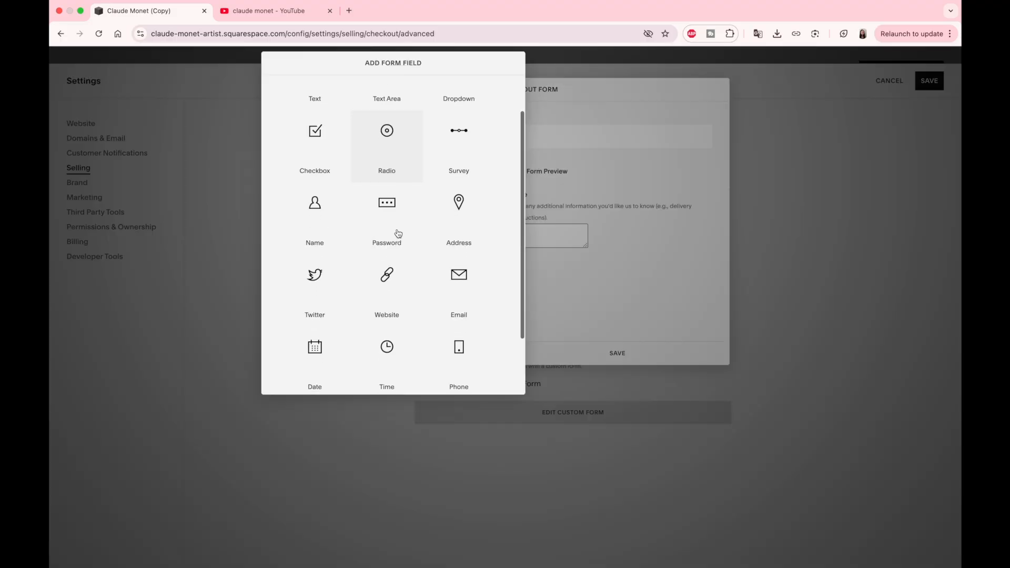
scroll(396, 232, "down", 4)
left_click(459, 371)
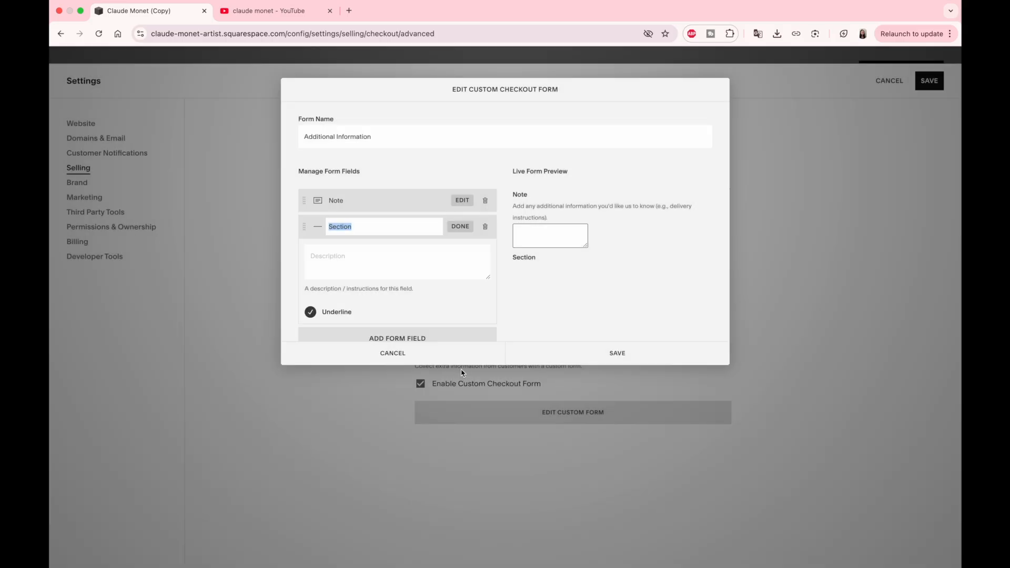
key("BackSpace")
left_click(374, 275)
type("By completing this pur")
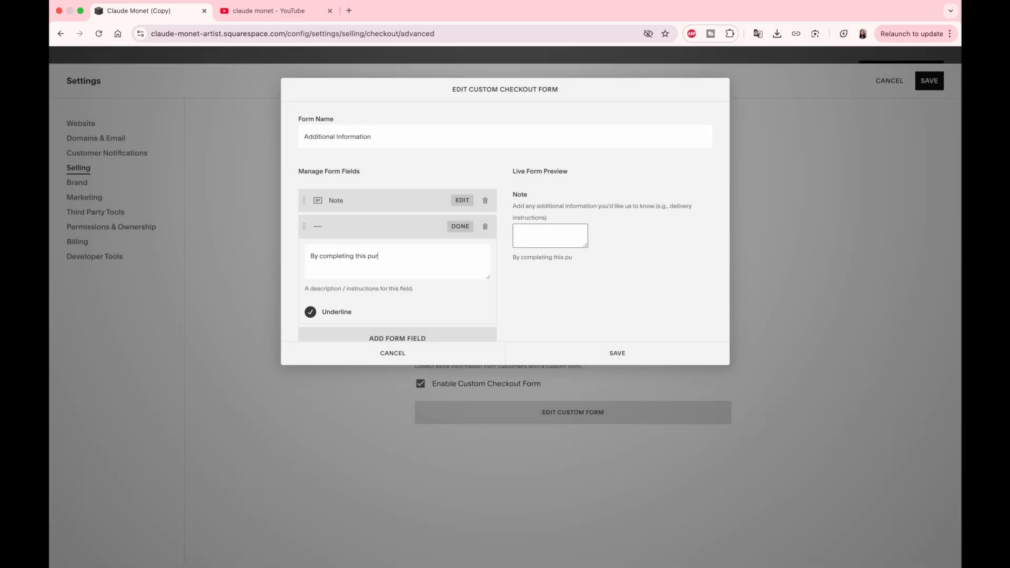
type("chase , you agree to the Ter")
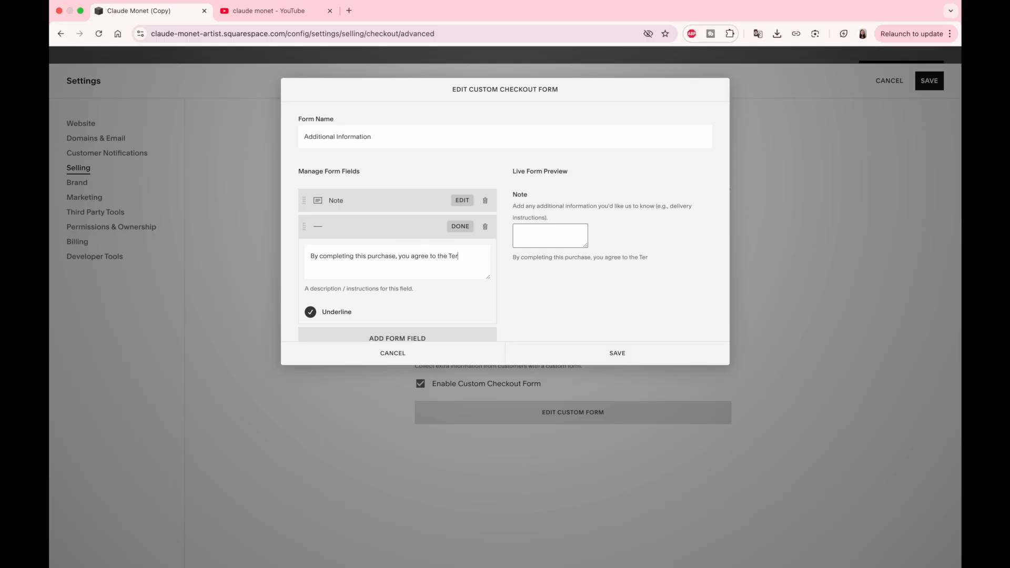
type("ms and Conditions of the shop.")
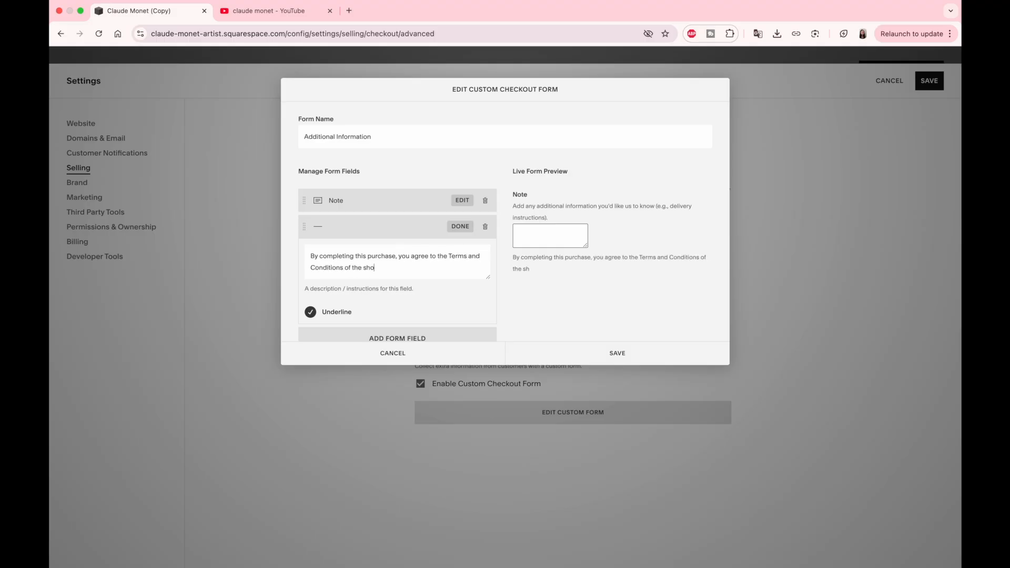
scroll(342, 300, "down", 1)
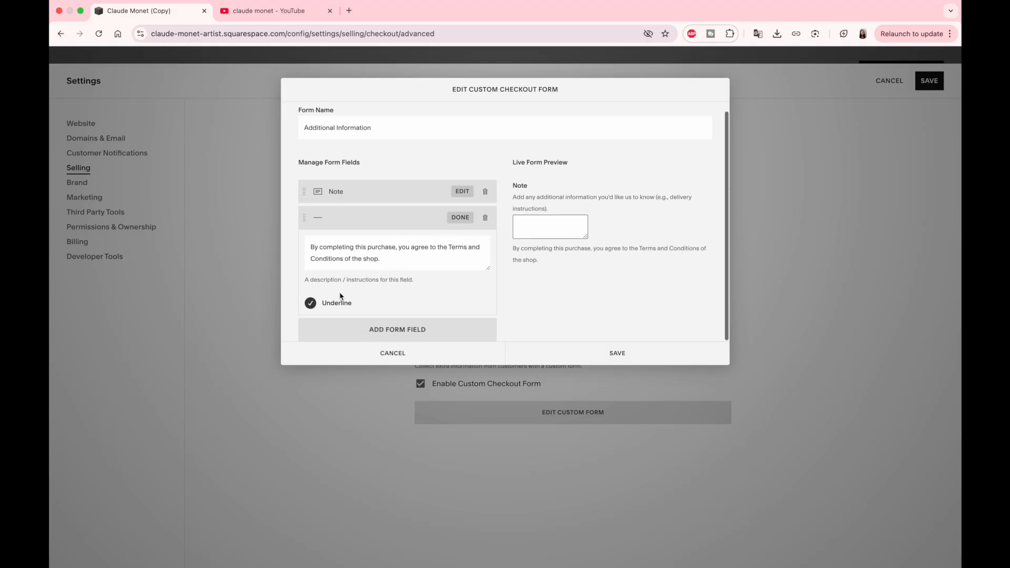
Step: Add a dropdown field named "How did you find my shop?" to the custom checkout form
left_click(436, 333)
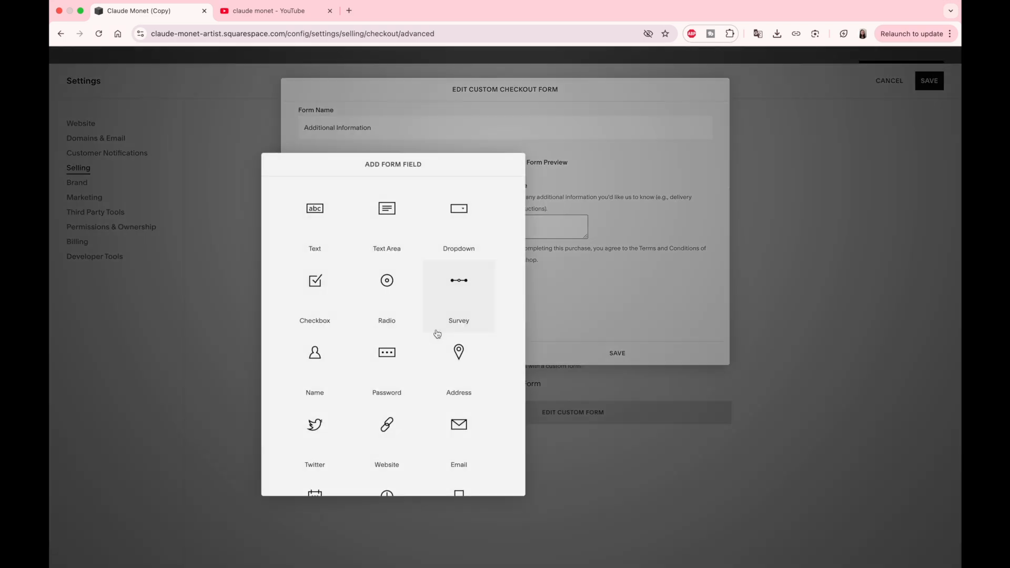
left_click(454, 223)
scroll(455, 221, "down", 3)
type("How did you find me")
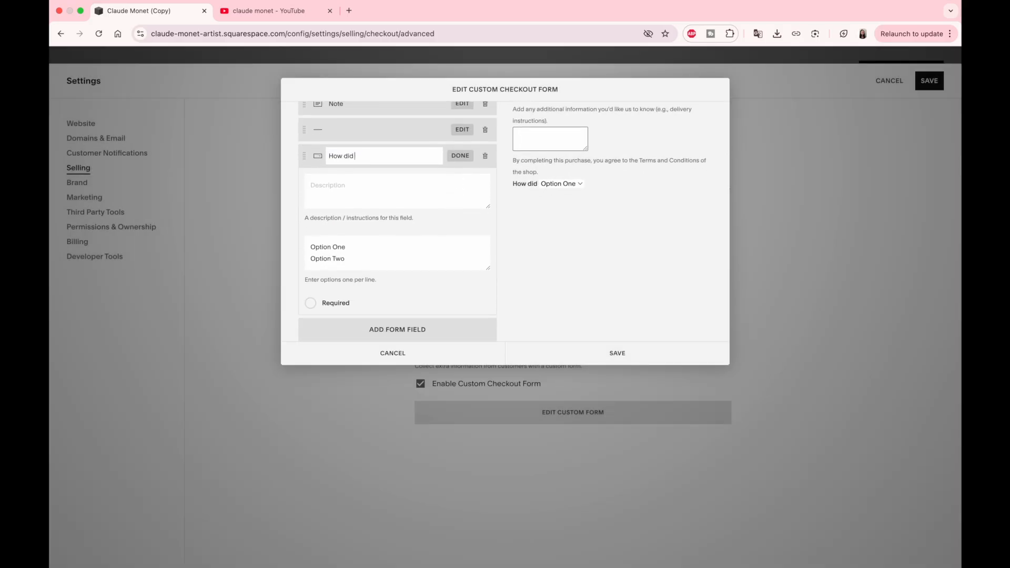
key("BackSpace")
type("y shop?")
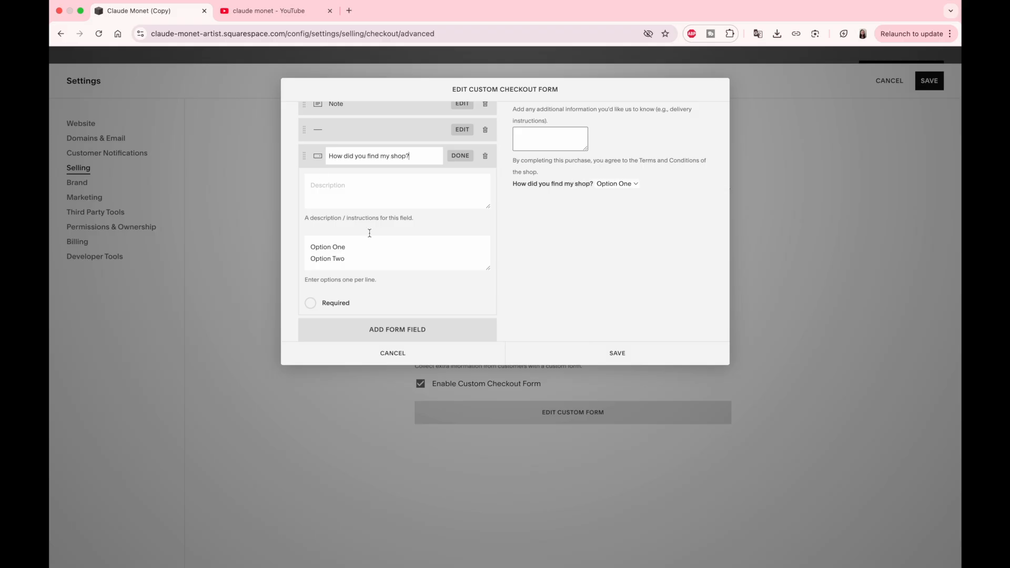
Step: Set the dropdown's options to YouTube, Google search, Social Media, Exhibition and Other, and check them in the form preview
left_click_drag(363, 260, 300, 250)
type("YouTube ")
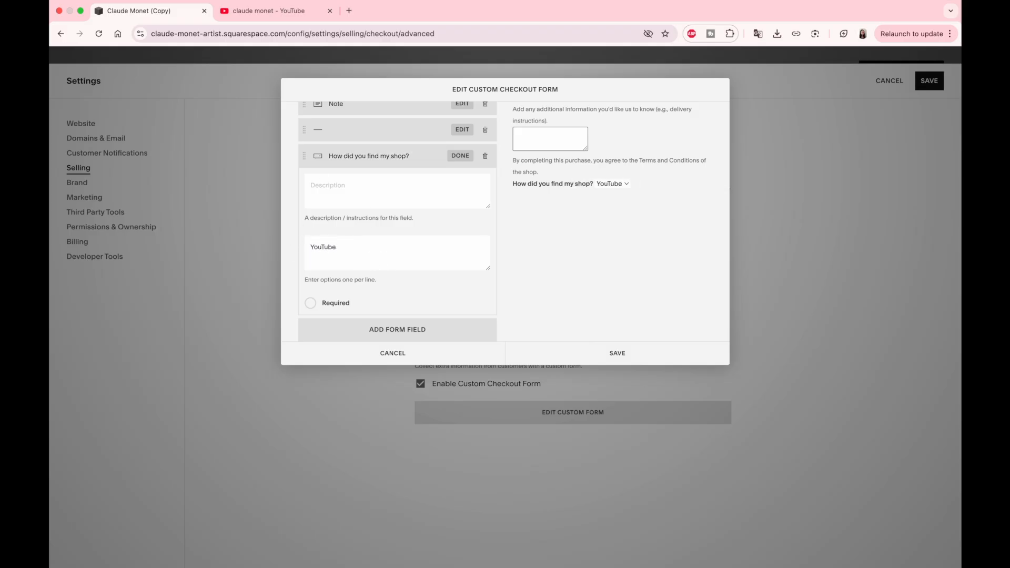
type("Google search")
key("Return")
type("Social")
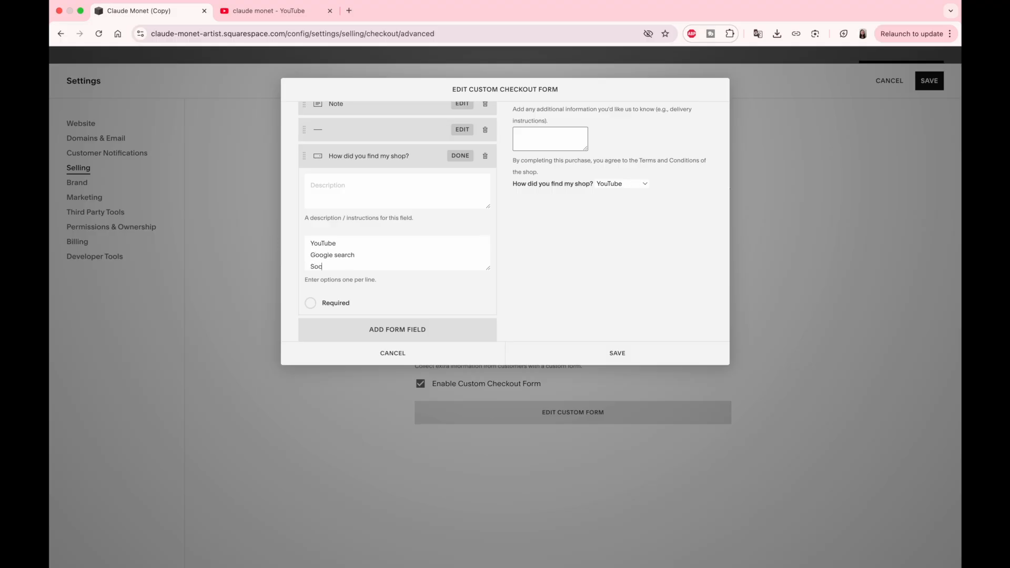
type(" Media")
key("Return")
type("Exhibition")
key("Return")
type("Other")
left_click(645, 184)
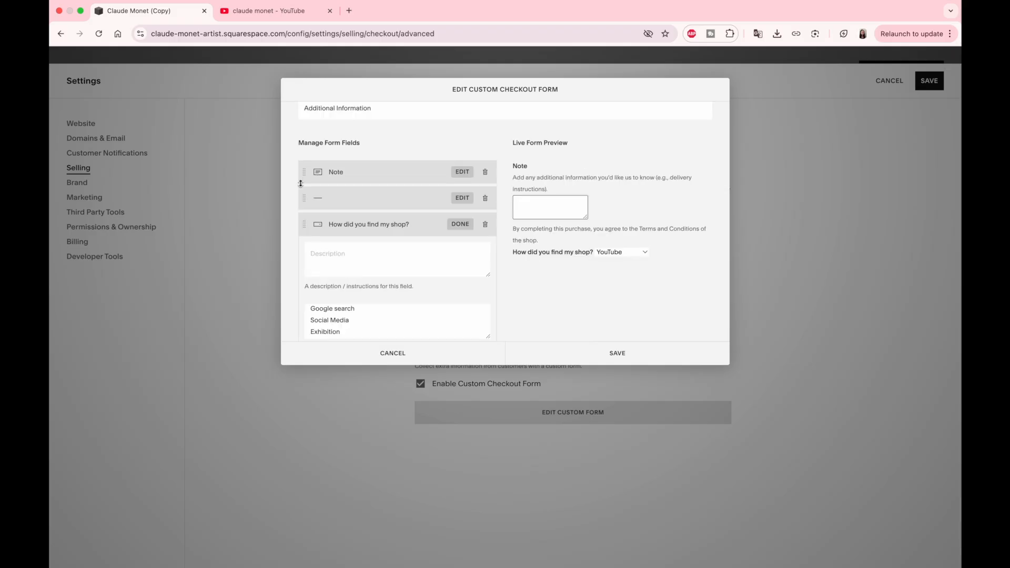
Step: Move the Note field below the terms section line, and save the custom form and the additional fields settings
left_click_drag(304, 171, 305, 200)
scroll(400, 210, "down", 2)
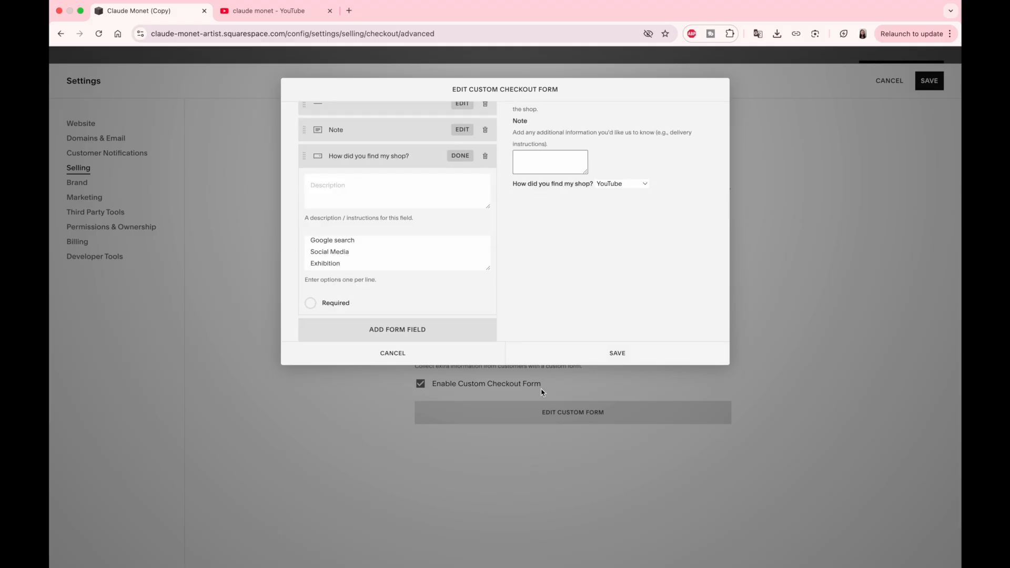
left_click(610, 356)
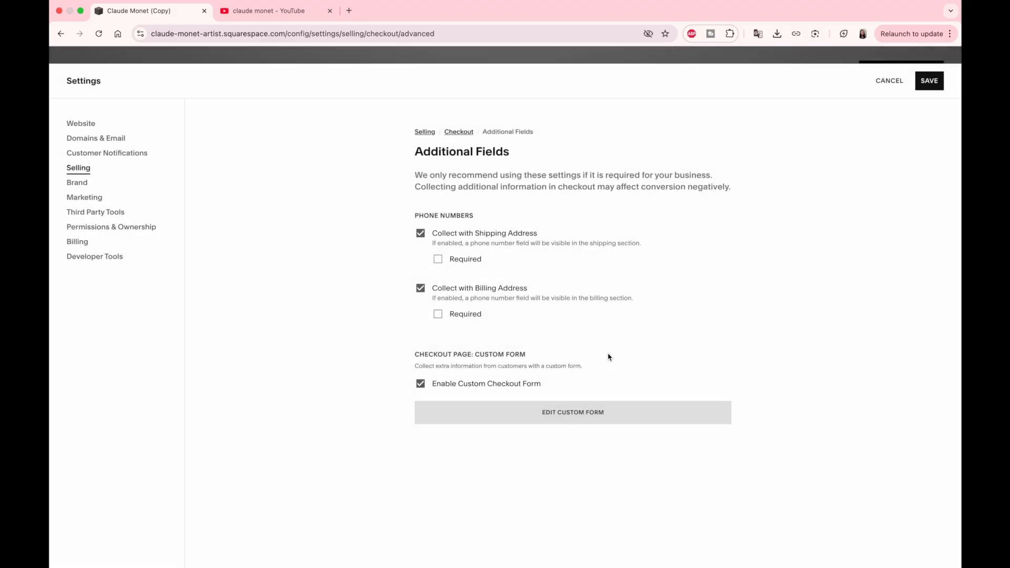
left_click(931, 83)
left_click(930, 82)
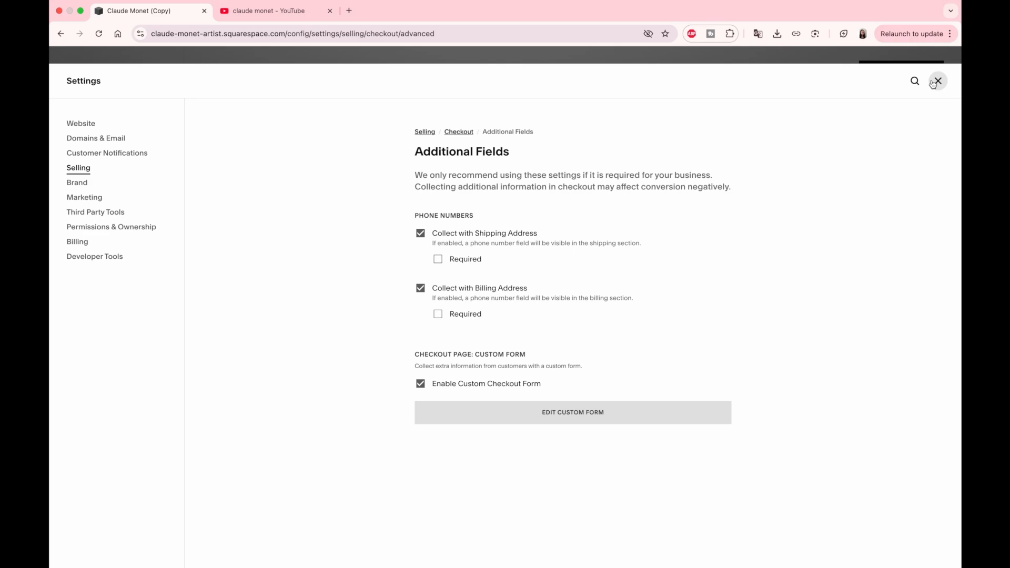
Step: In the store policies settings, fill the return policy with "Describe the return policy for your store, how to return items, and contact info."
left_click(461, 131)
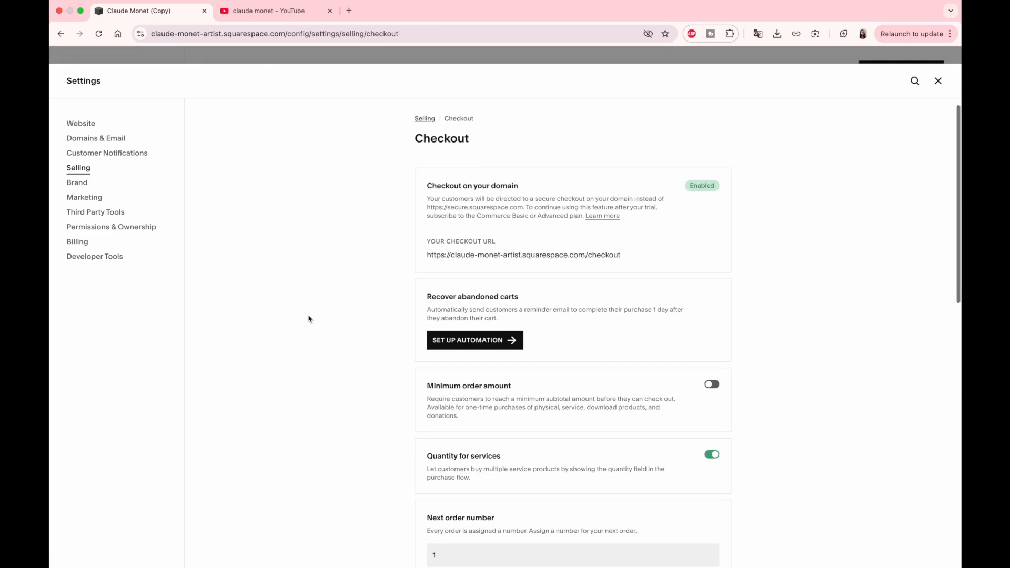
scroll(309, 317, "down", 10)
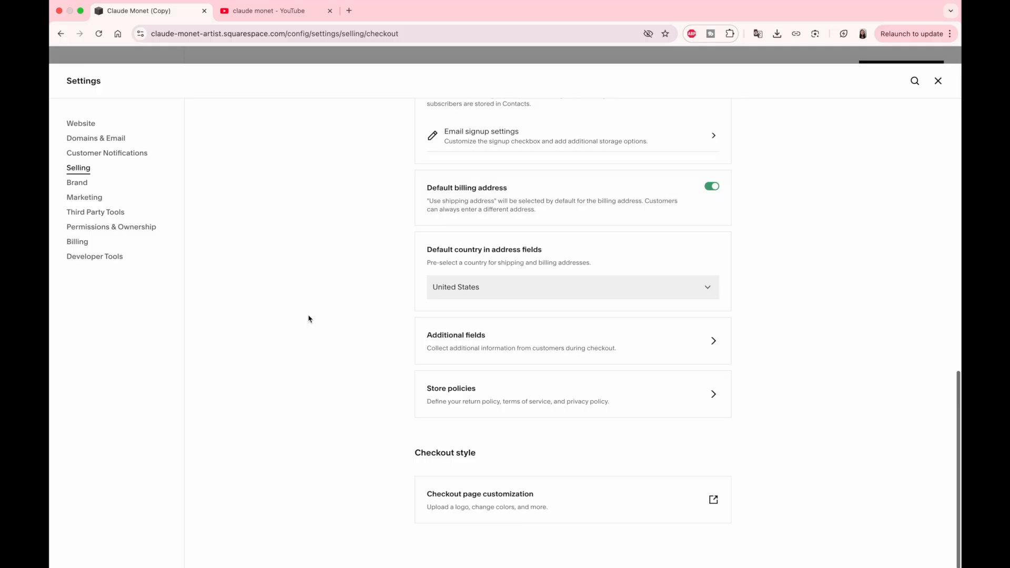
left_click(674, 401)
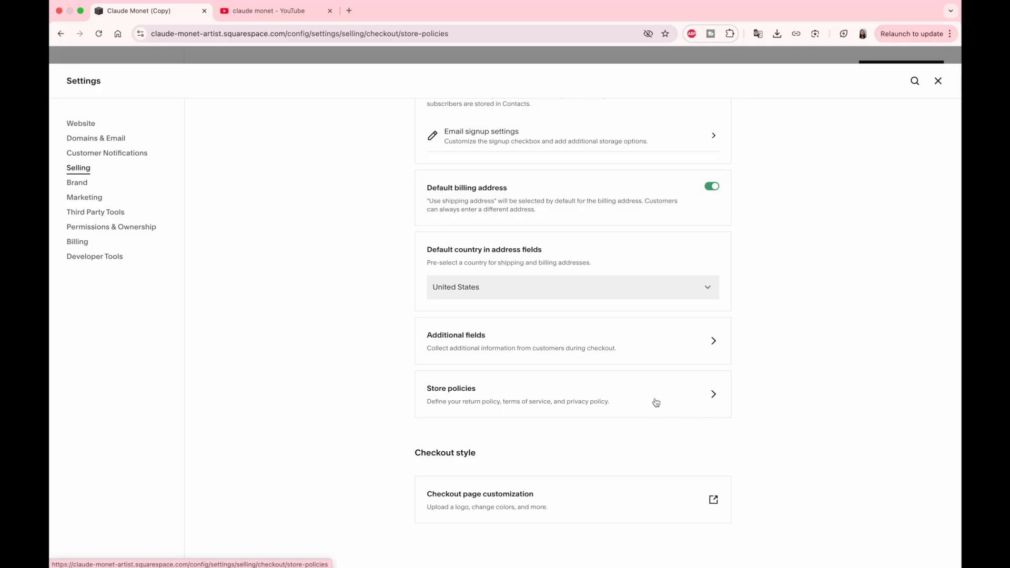
left_click_drag(414, 290, 646, 293)
key("cmd+c")
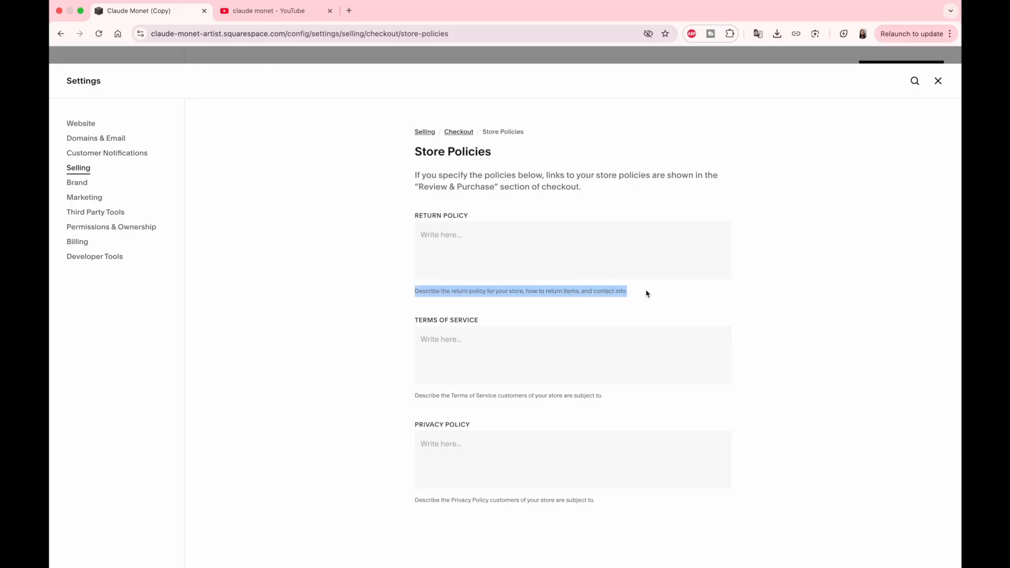
left_click(355, 210)
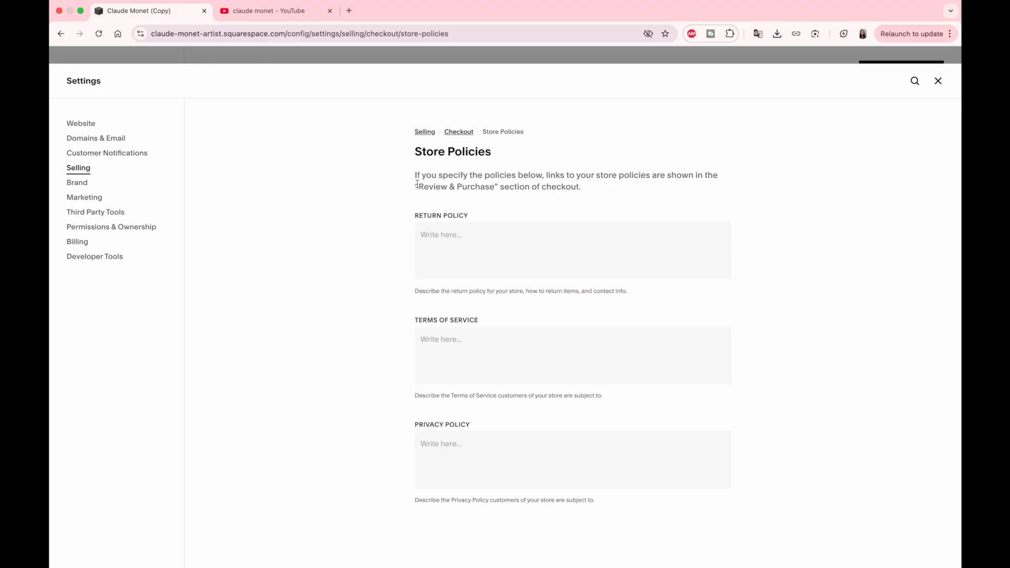
left_click_drag(419, 185, 494, 188)
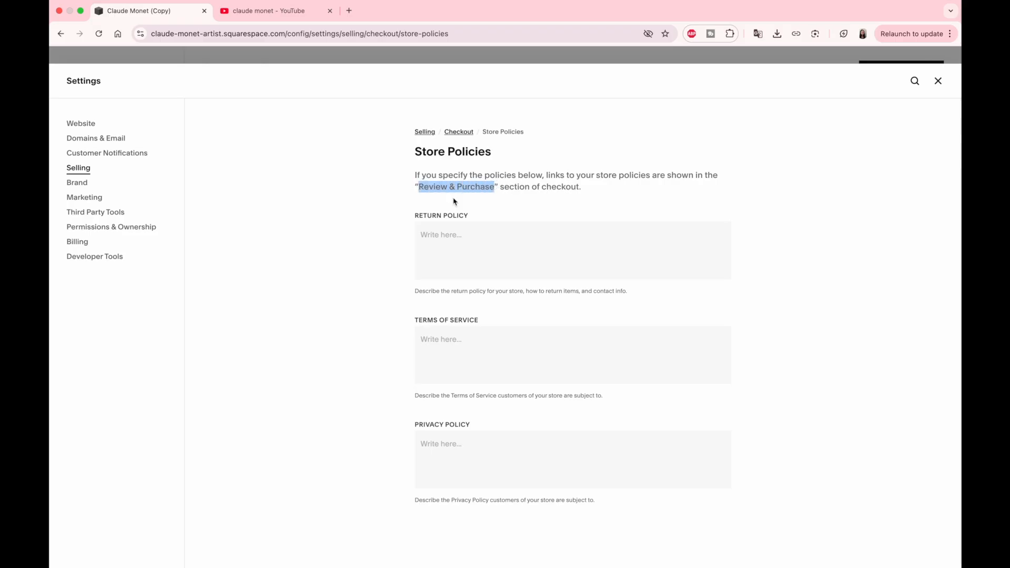
left_click(582, 250)
key("cmd+v")
Step: Fill the Terms of Service and Privacy Policy with the helper descriptions shown beneath them, and save the store policies
left_click(564, 354)
type("Describe the Terms of Service customers of your store are subject to.")
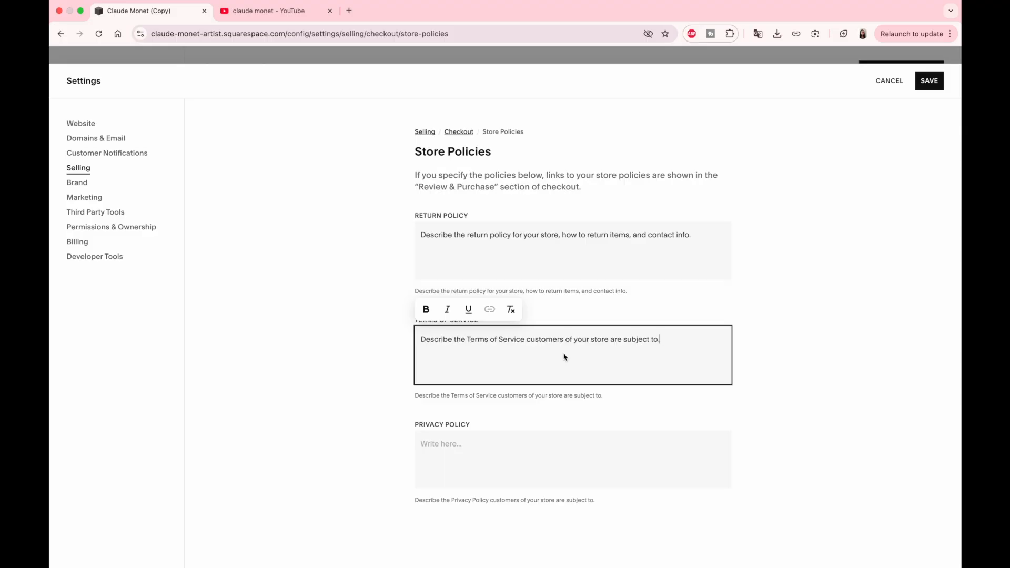
left_click(570, 445)
type("Describe the Privacy Policy customers of your store are subject to.")
left_click(358, 275)
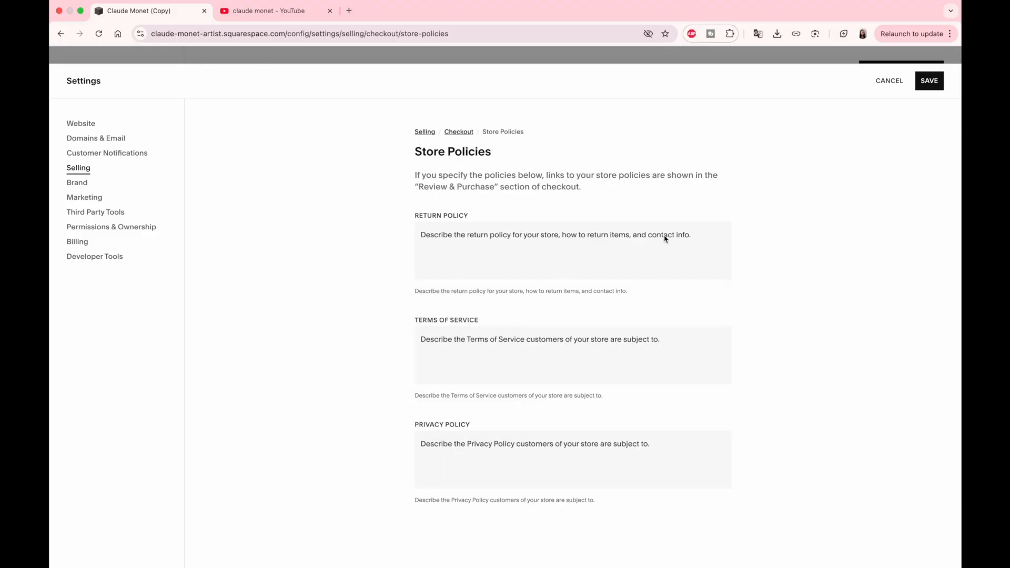
left_click(939, 84)
left_click(939, 81)
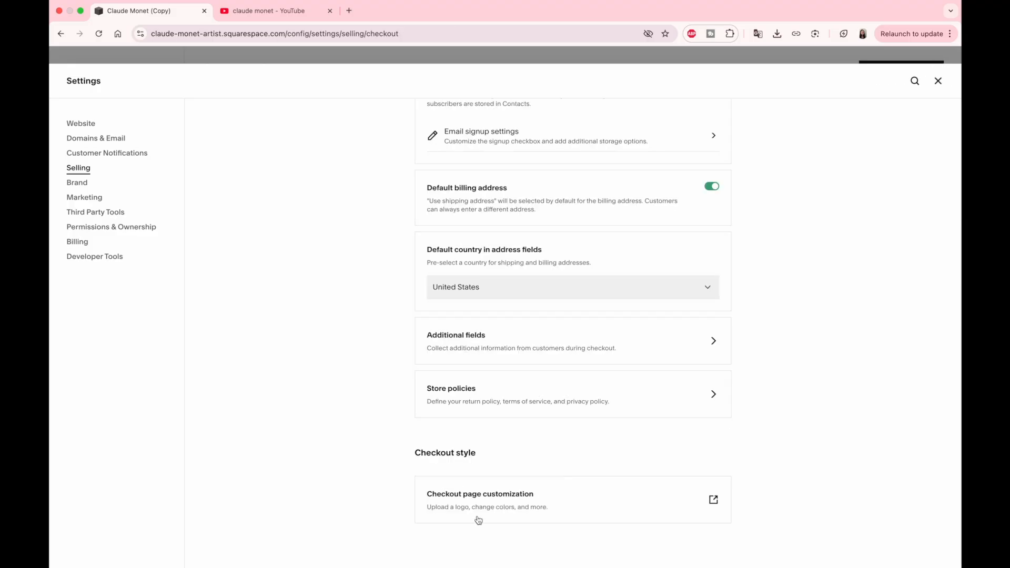
Step: Open the checkout page customization and set the background color to a greyish green, hsl(165, 6%, 54%)
left_click(665, 506)
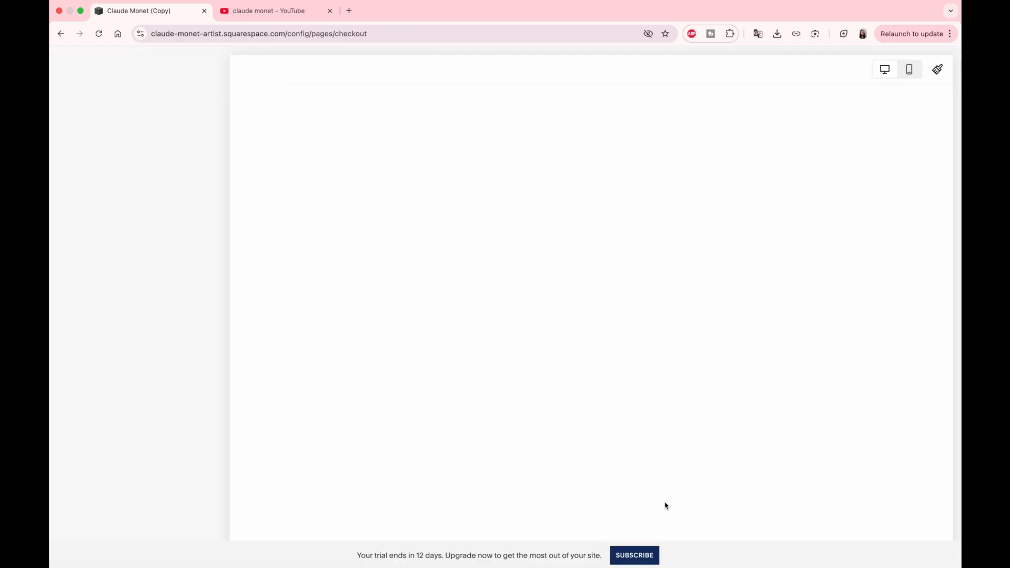
left_click(204, 156)
left_click_drag(78, 212, 102, 211)
left_click_drag(84, 98, 89, 135)
left_click(174, 212)
left_click_drag(176, 216, 136, 212)
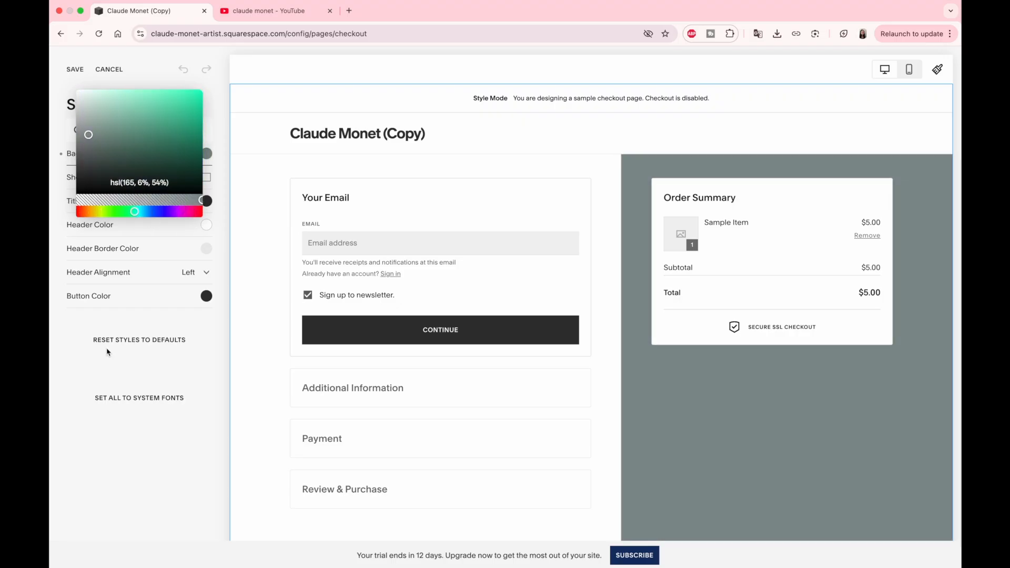
left_click(106, 349)
Step: Show the site logo on the checkout page, with a pale pink header color and a grey header border
left_click(207, 178)
left_click(206, 200)
mouse_move(83, 140)
left_mouse_down()
mouse_move(90, 163)
mouse_move(82, 132)
left_mouse_up()
left_click(79, 323)
Step: Try out the header alignment options and a different button color for the checkout page
left_click(206, 248)
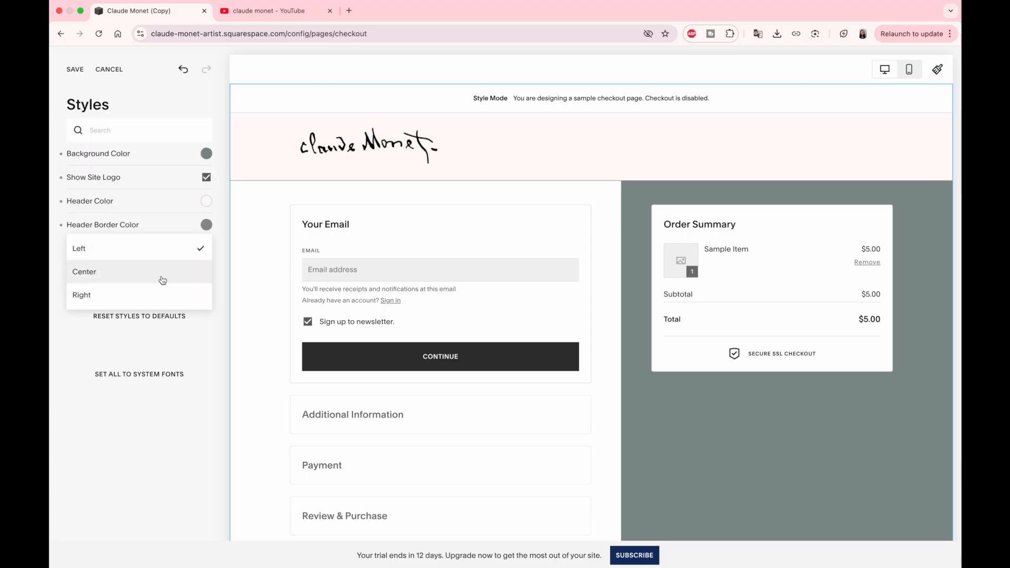
left_click(162, 279)
left_click(206, 273)
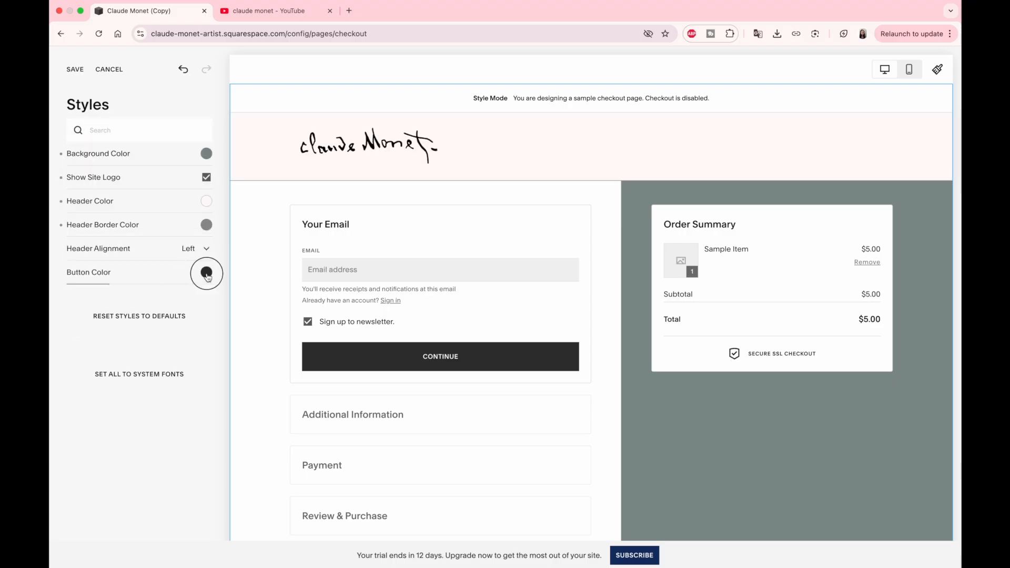
mouse_move(124, 293)
left_mouse_down()
mouse_move(154, 247)
mouse_move(99, 290)
left_mouse_up()
left_click(142, 314)
Step: Discard the unsaved checkout page style changes and return to the main website overview
left_click(109, 69)
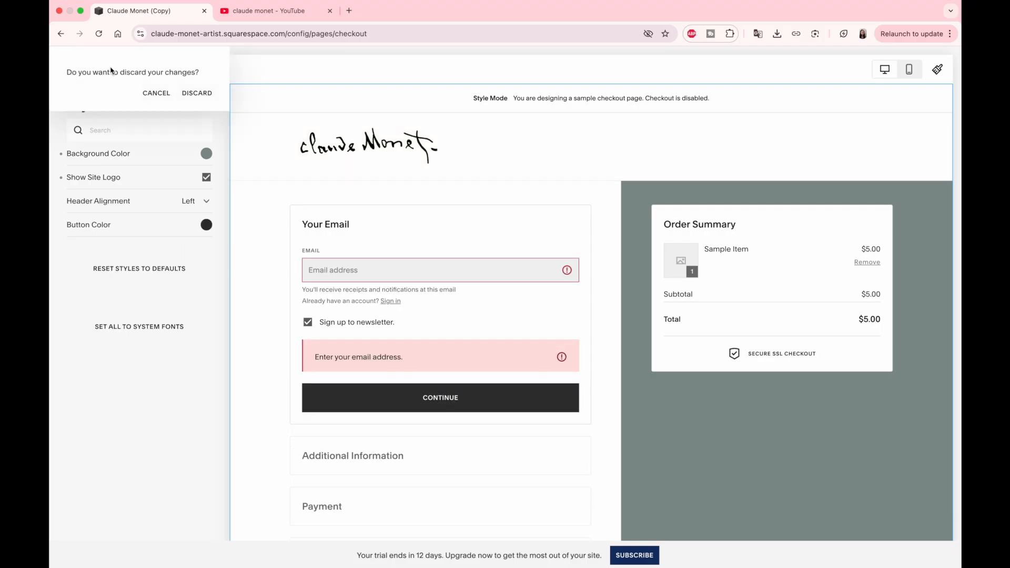
left_click(205, 95)
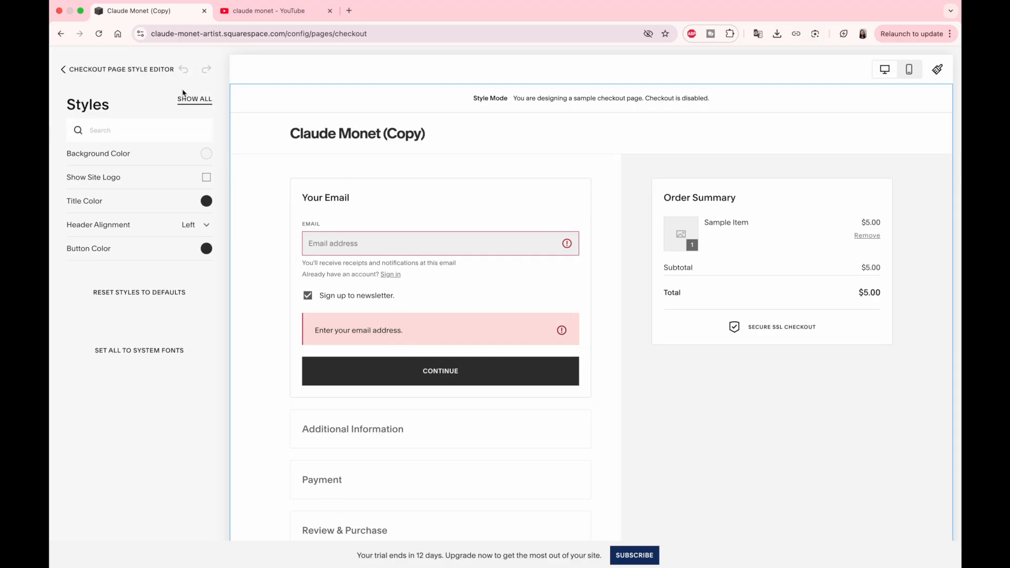
scroll(457, 237, "down", 1)
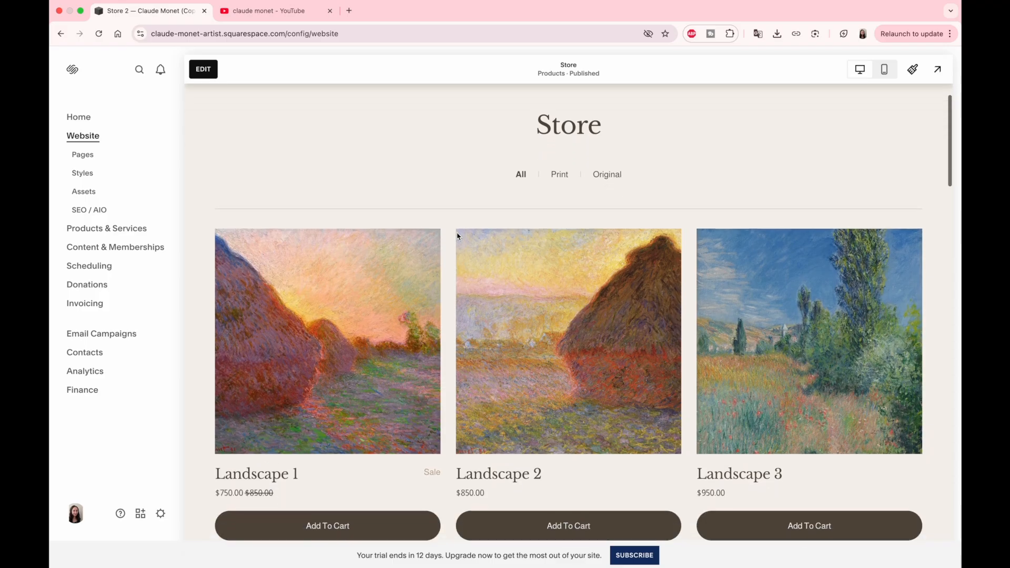
Step: Add Landscape 3 to the cart, go to checkout, and enter the customer's name and shipping address for delivery
left_click(826, 522)
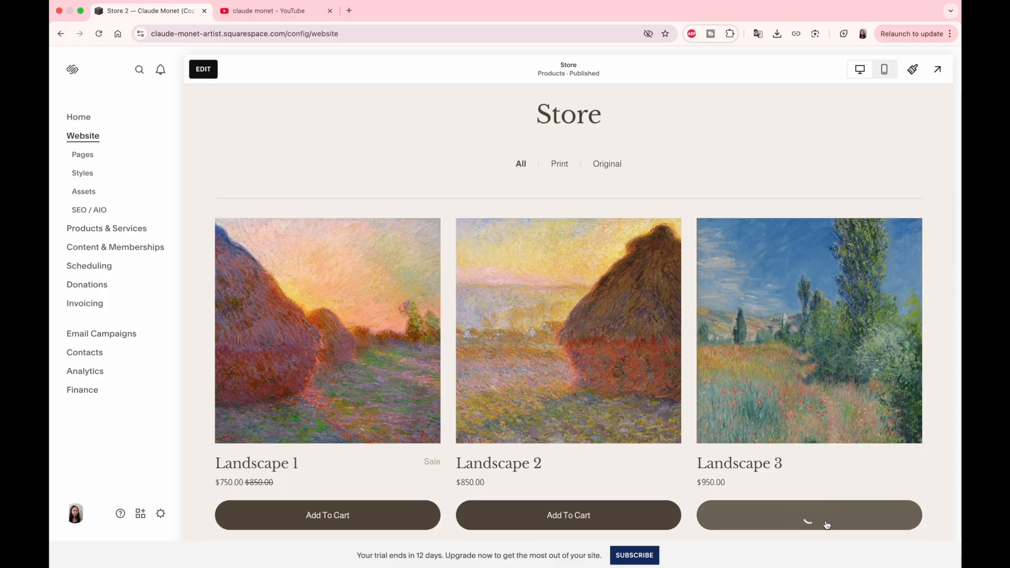
scroll(834, 165, "up", 1)
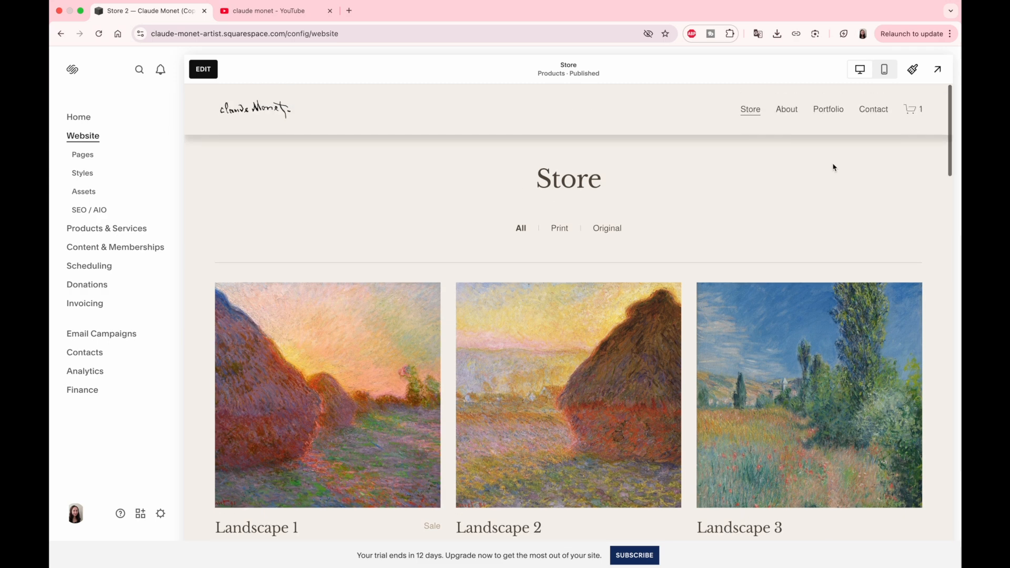
left_click(911, 110)
left_click(816, 312)
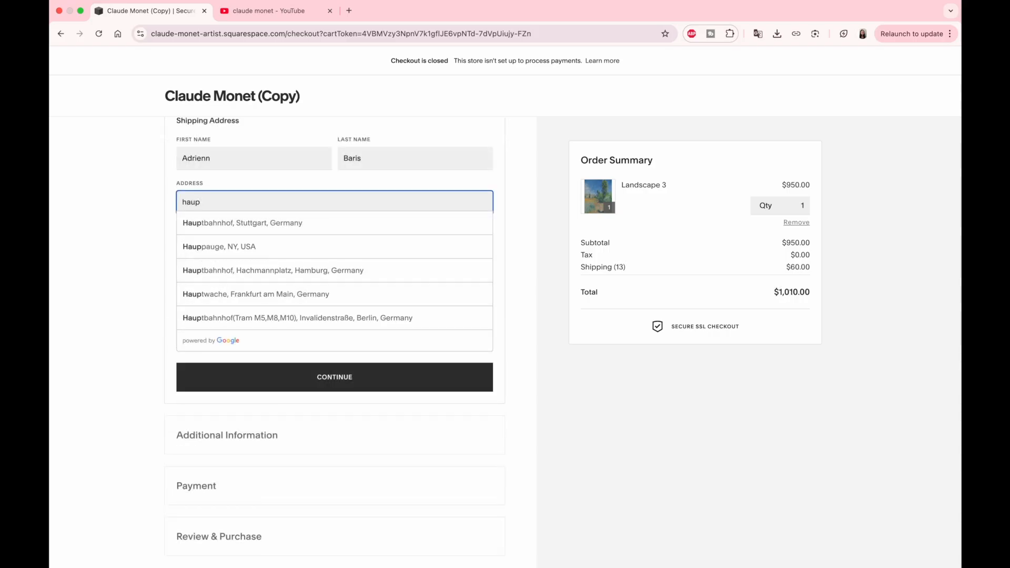
left_click(266, 222)
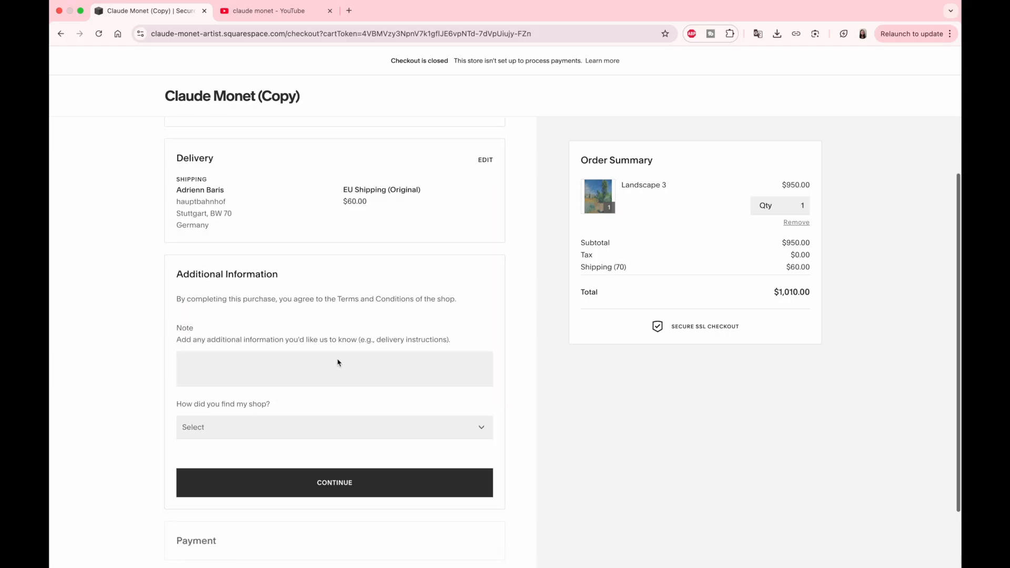
Step: Fill in the checkout's additional information with the note "Delivery is..." and YouTube as how the shop was found, and continue
scroll(338, 362, "down", 3)
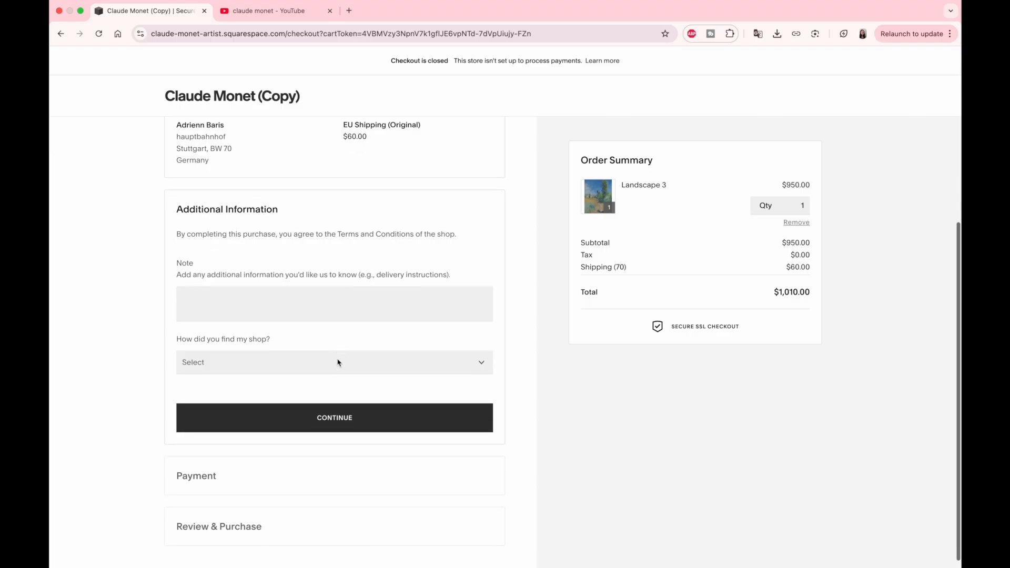
triple_click(318, 233)
key("Tab")
type("Delivery")
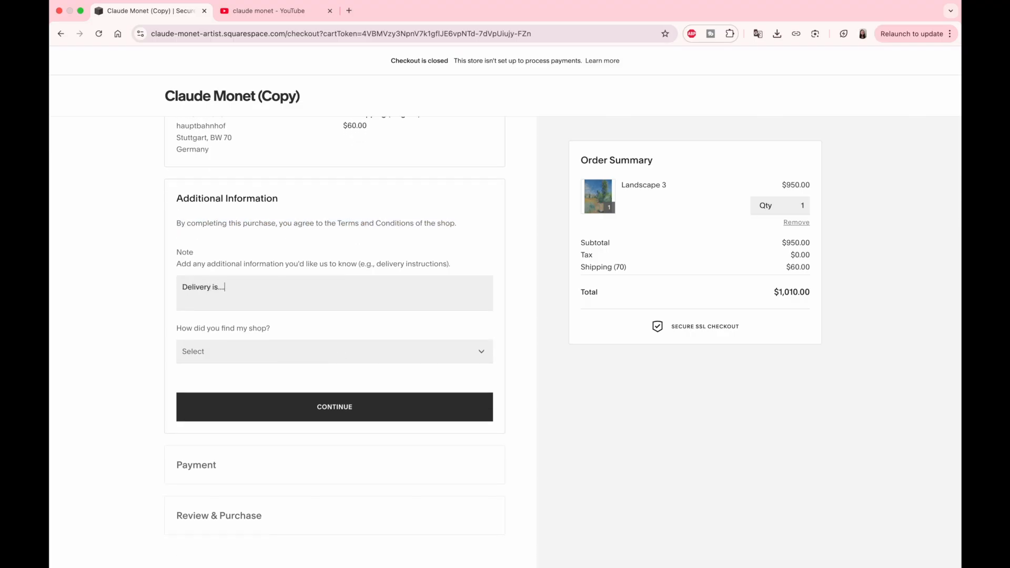
left_click(272, 354)
left_click(205, 353)
left_click(374, 407)
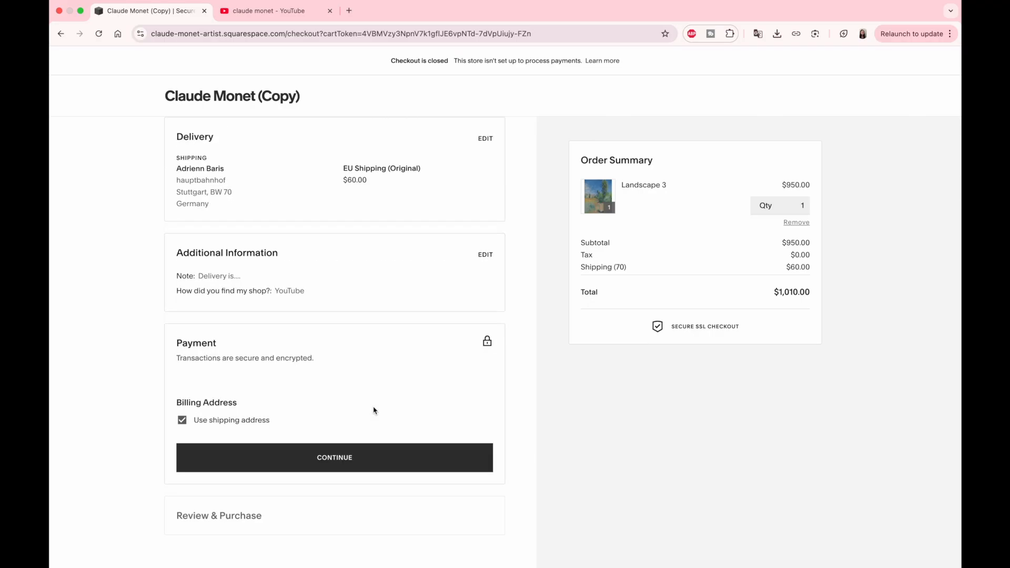
Step: Try to continue past the payment section with the shipping address used for billing, and check the Review & Purchase section
left_click(332, 456)
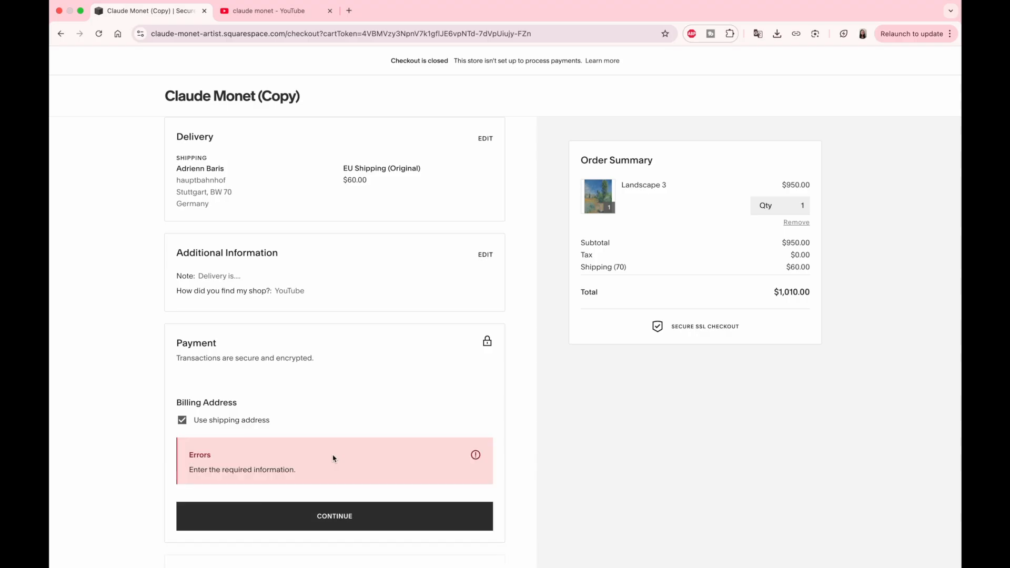
scroll(333, 458, "down", 2)
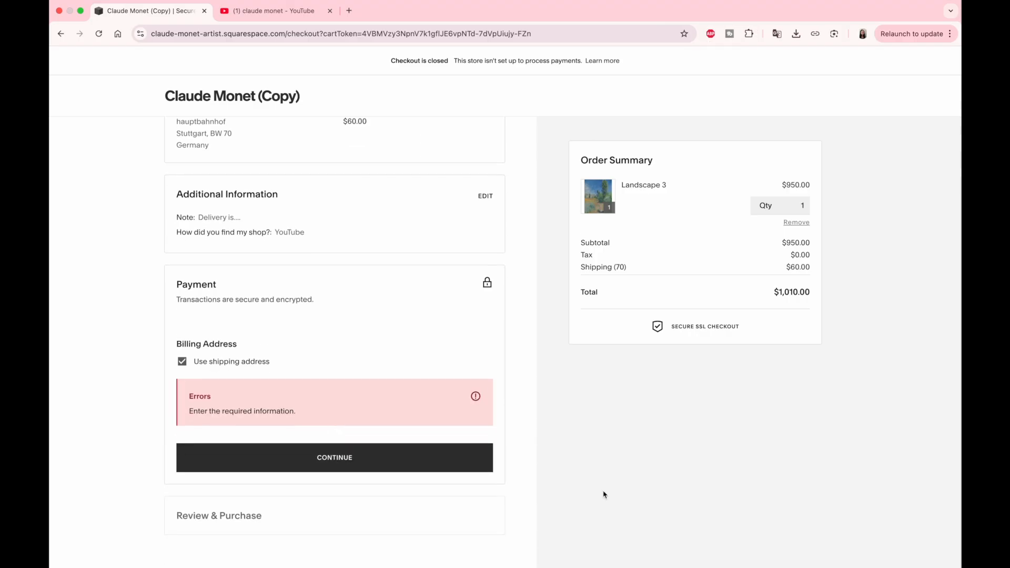
left_click_drag(173, 516, 295, 522)
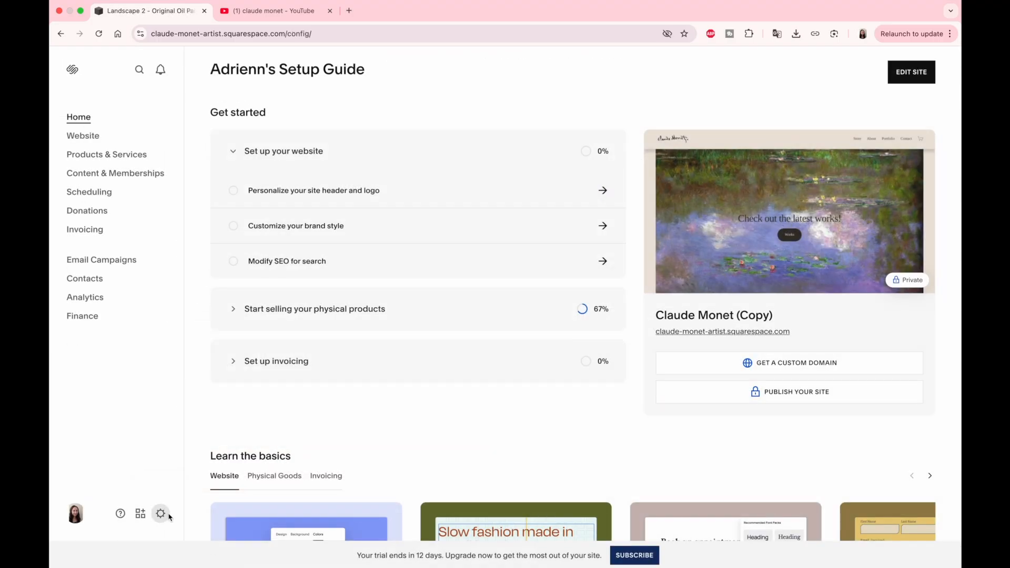
Step: Open the Taxes page in the site's selling settings
left_click(162, 514)
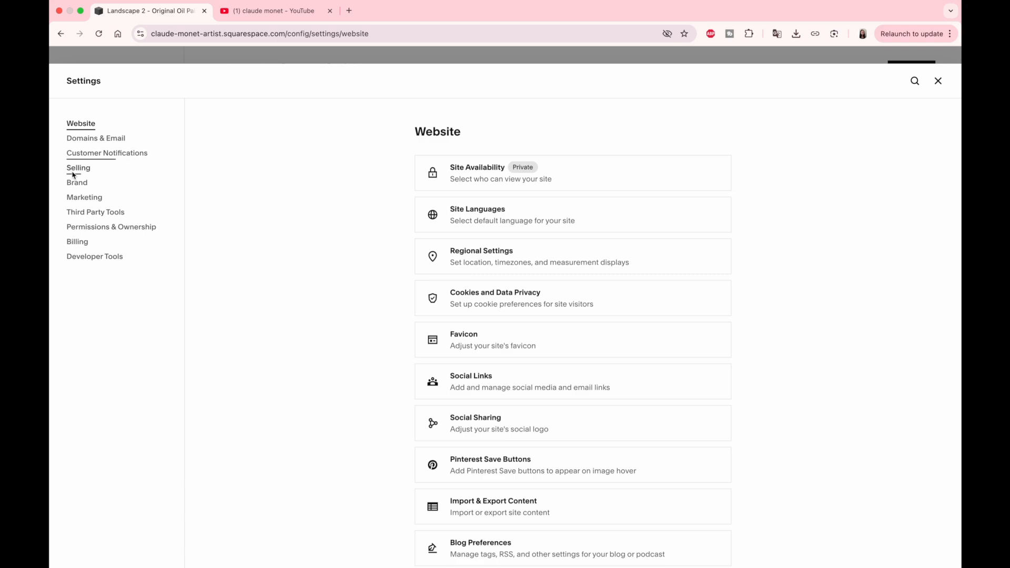
left_click(77, 169)
scroll(304, 307, "down", 2)
left_click(544, 327)
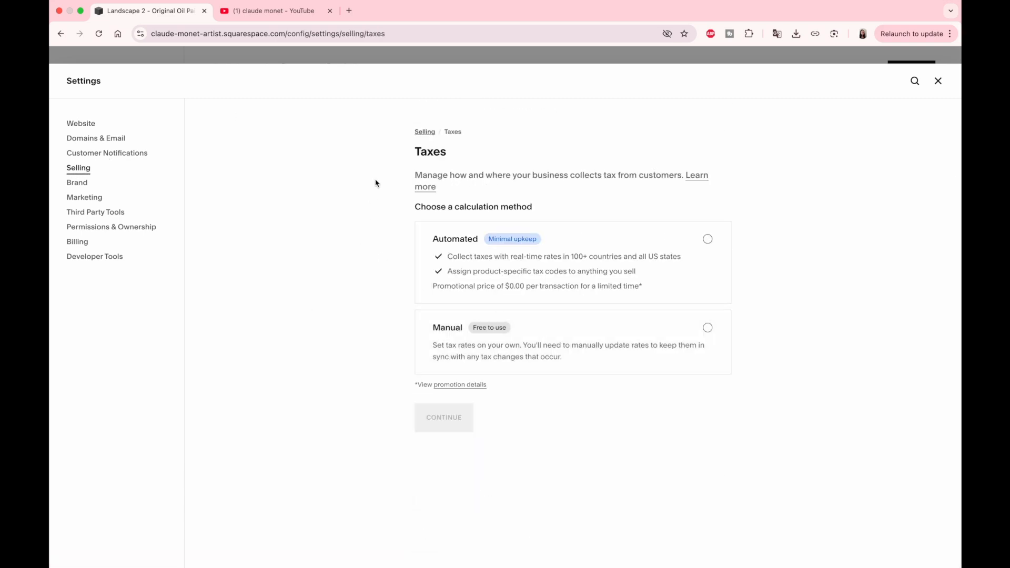
Step: Set up automated tax calculation with Sweden as the country of business operation and Privatperson / Enskild firma as the business type
left_click(530, 238)
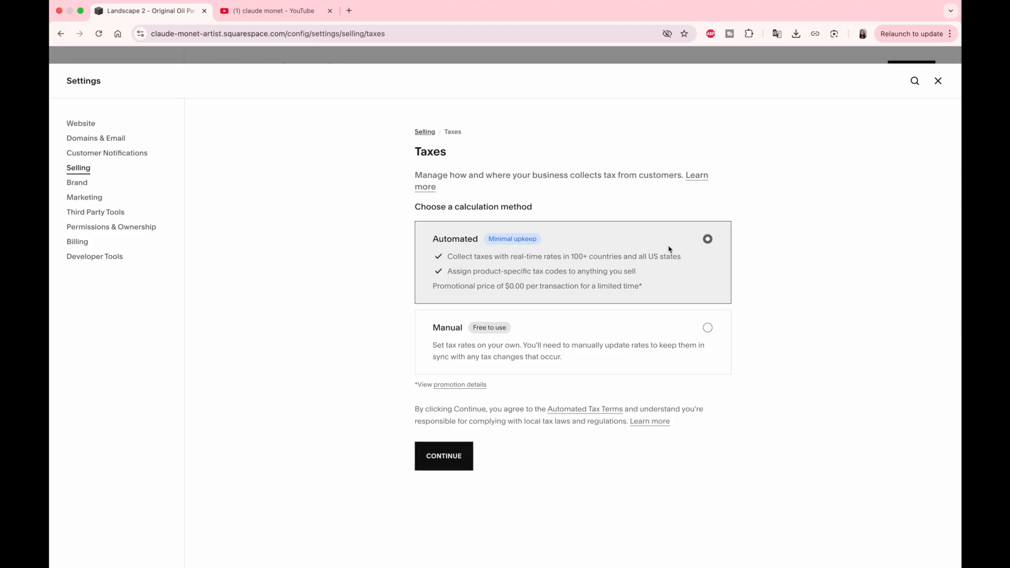
left_click(442, 461)
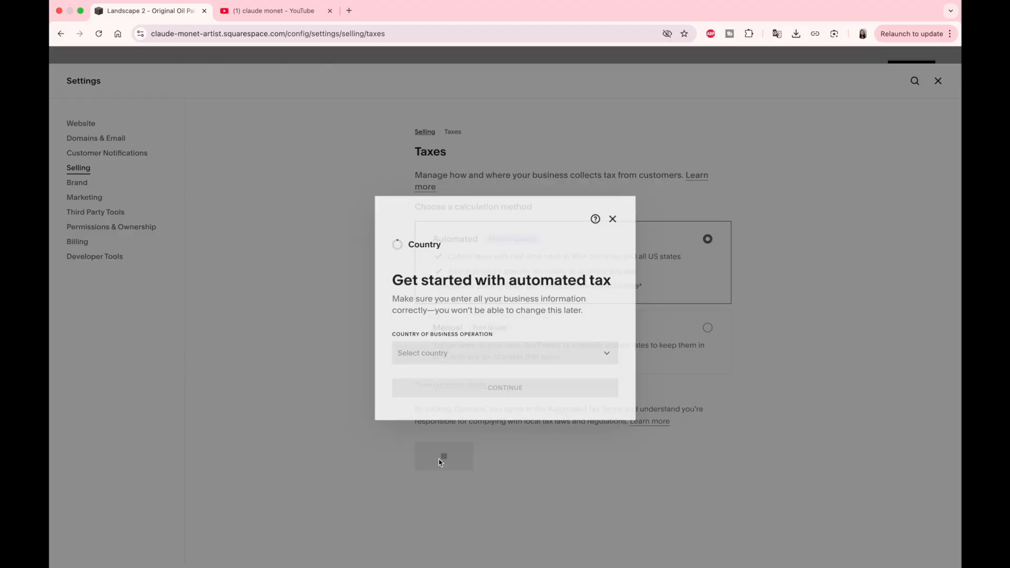
left_click(502, 352)
left_click(413, 544)
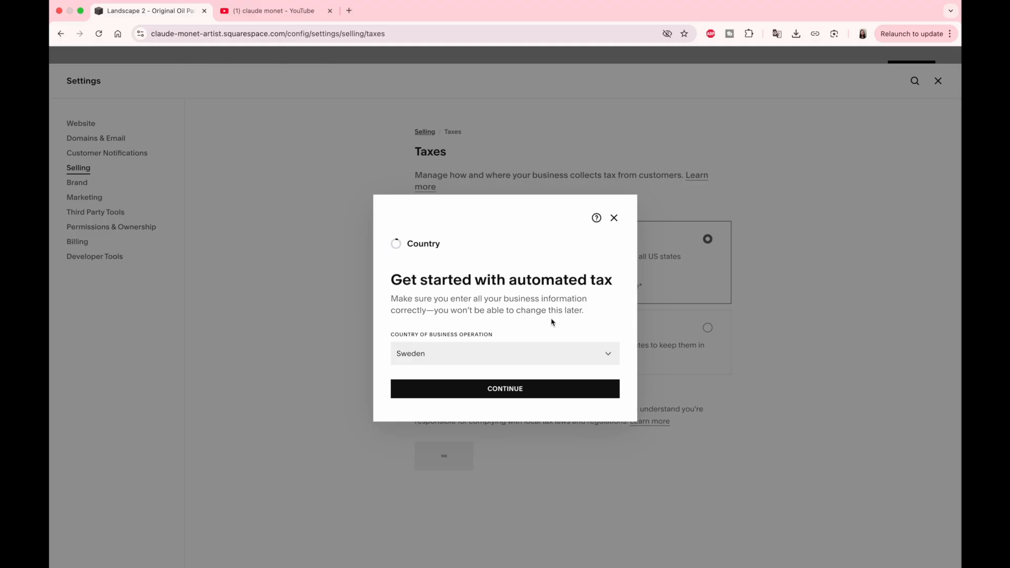
left_click(551, 394)
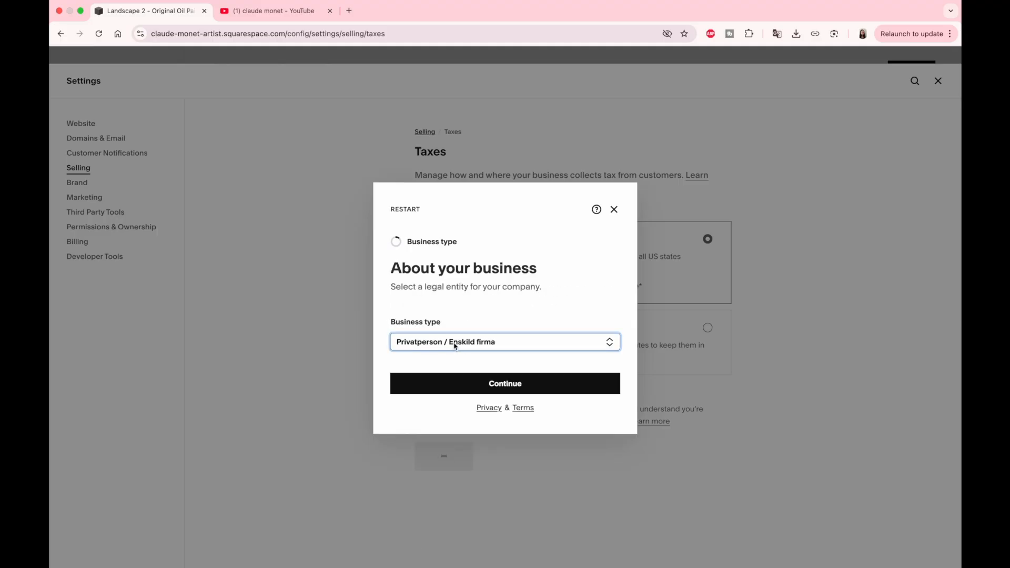
left_click(534, 392)
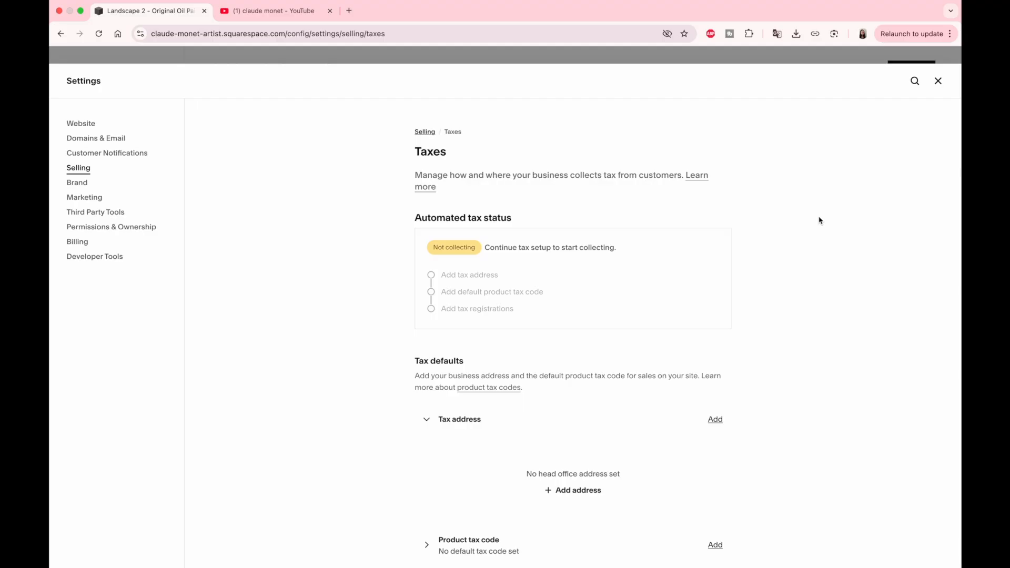
Step: Examine the automated tax status, tax defaults and registrations, and browse the Physical preset product tax codes
scroll(782, 234, "down", 1)
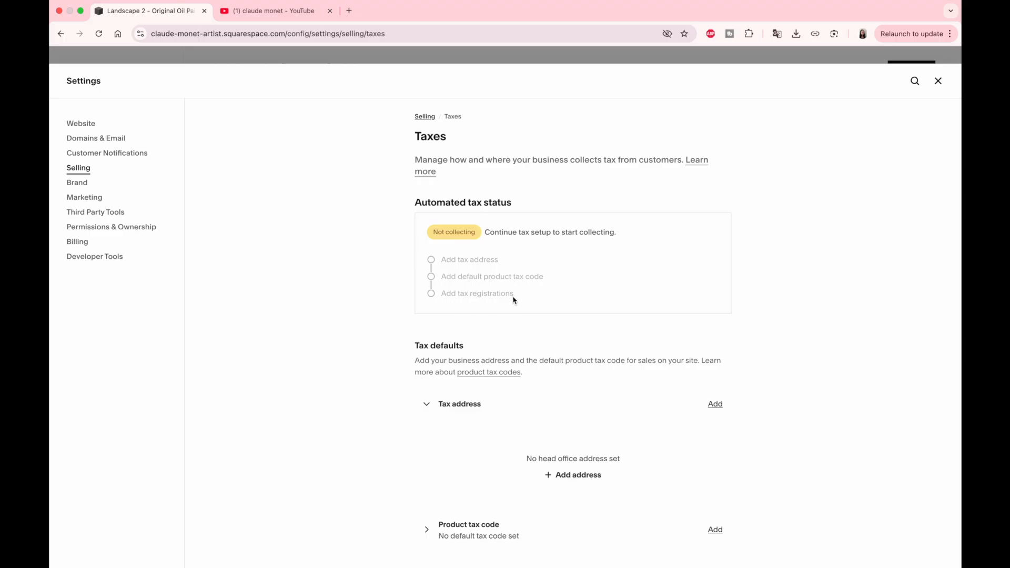
scroll(514, 299, "down", 3)
scroll(514, 300, "down", 4)
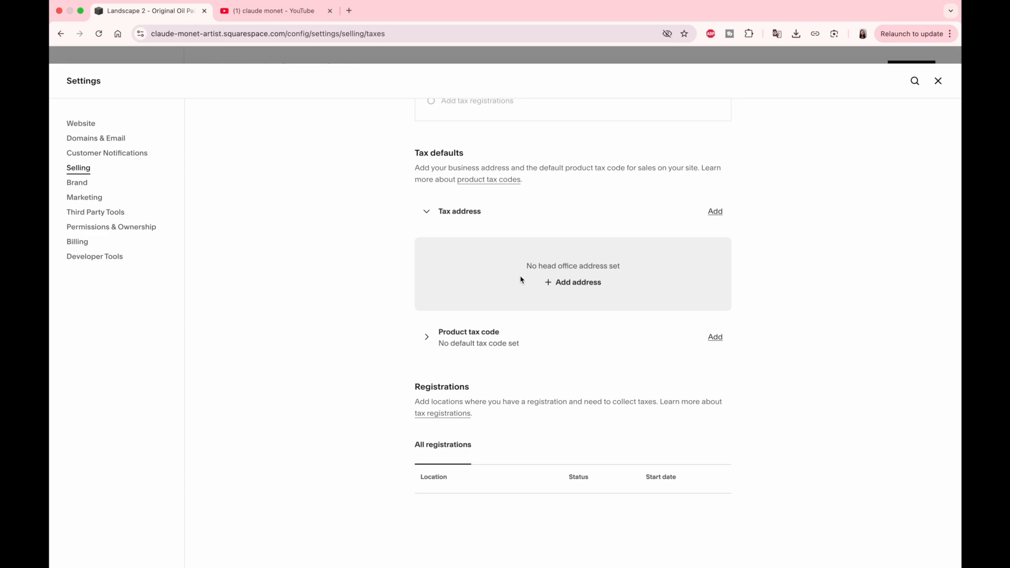
scroll(521, 279, "down", 3)
left_click(717, 259)
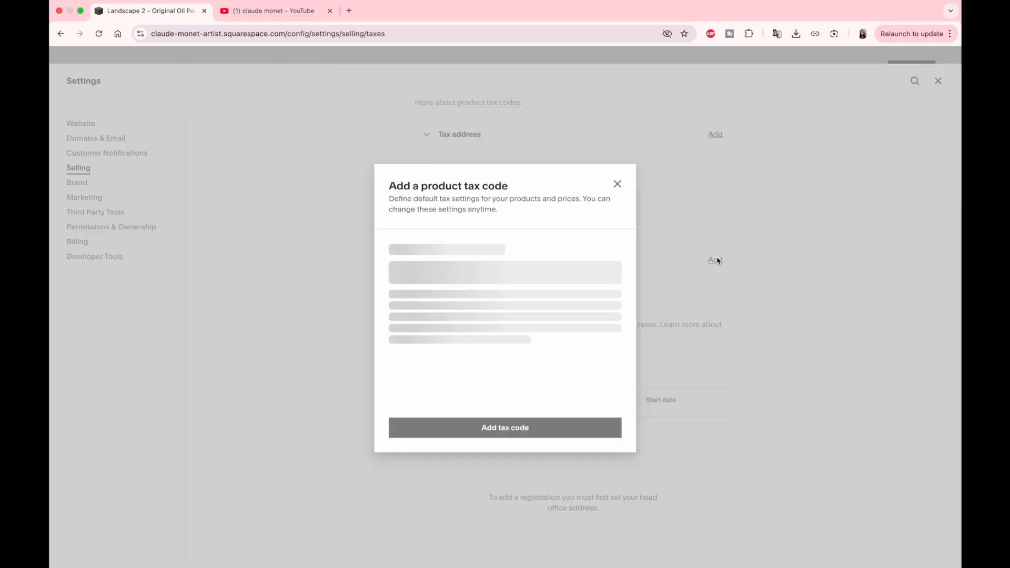
left_click(550, 273)
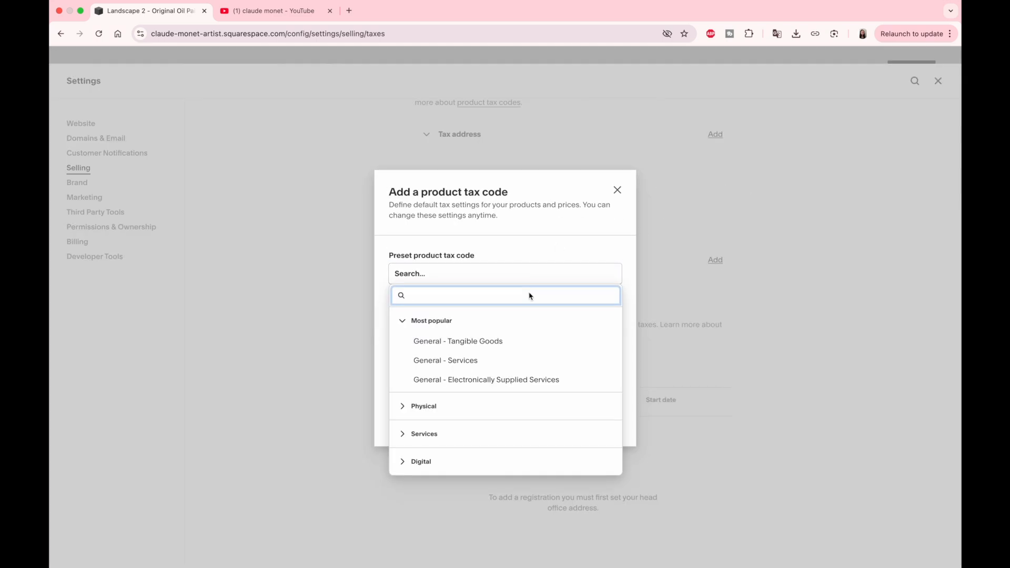
left_click(458, 403)
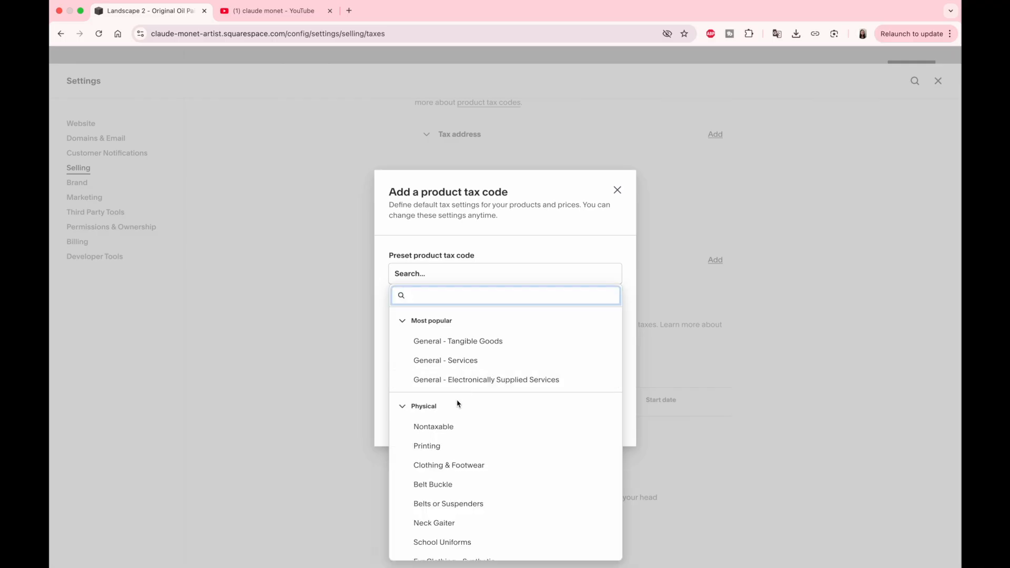
scroll(471, 419, "down", 3)
Step: Look over the additional tax settings and set tax to be included in the product price
scroll(471, 419, "down", 8)
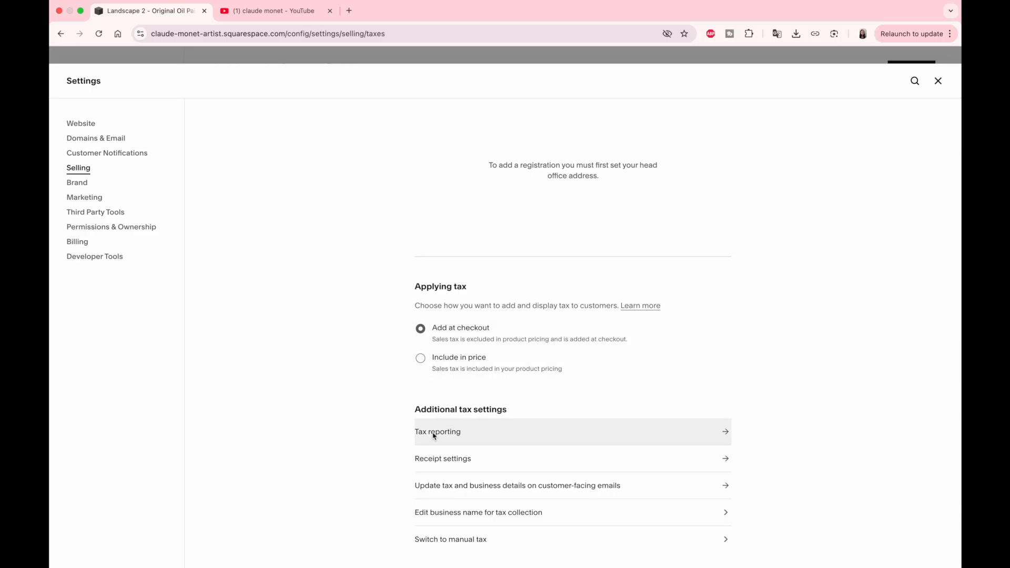
left_click_drag(406, 411, 534, 415)
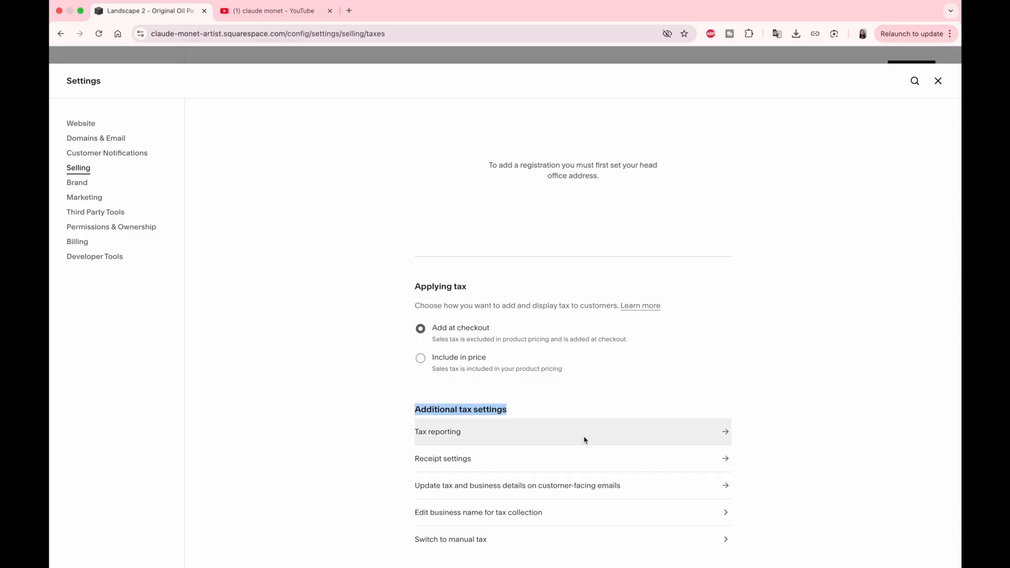
left_click(841, 368)
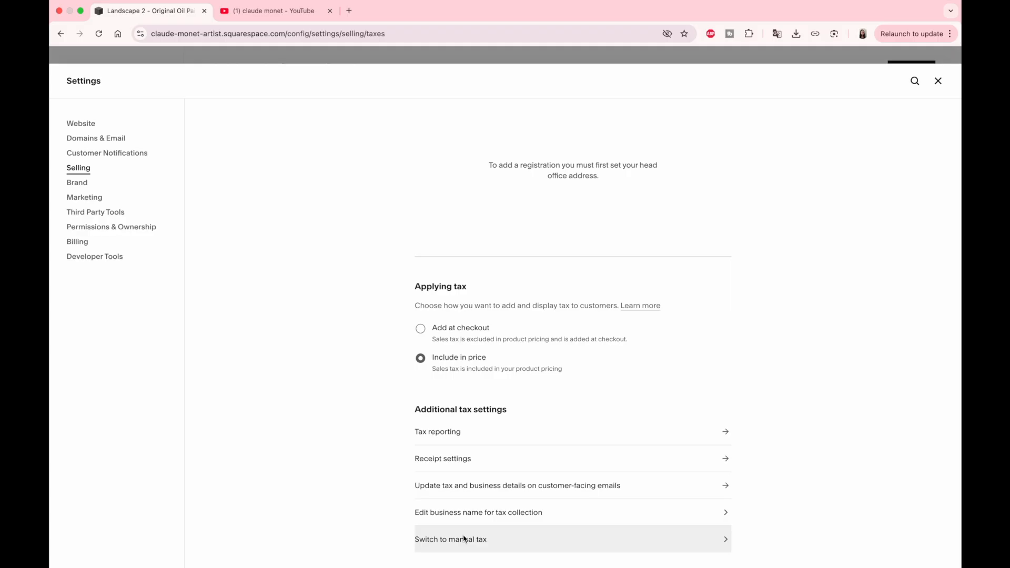
Step: Switch the store from automated tax to manual tax and confirm the change
left_click(464, 538)
left_click(420, 363)
left_click(395, 440)
scroll(526, 452, "down", 2)
left_click(592, 462)
Step: Start adding a manual tax rate for Sweden, try editing its tax name and country rate, and cancel it
left_click(437, 235)
left_click(489, 293)
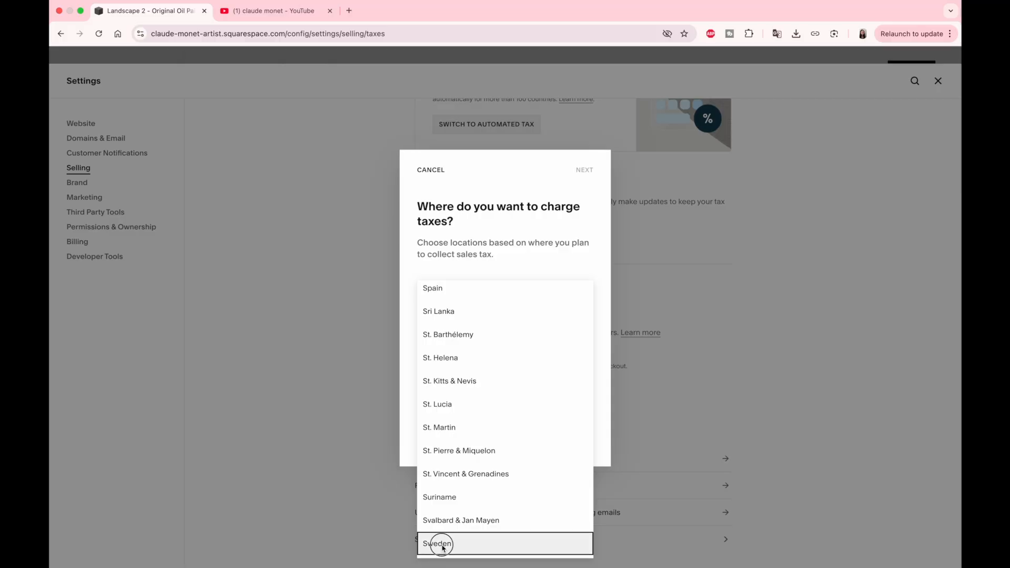
left_click(444, 545)
left_click(584, 170)
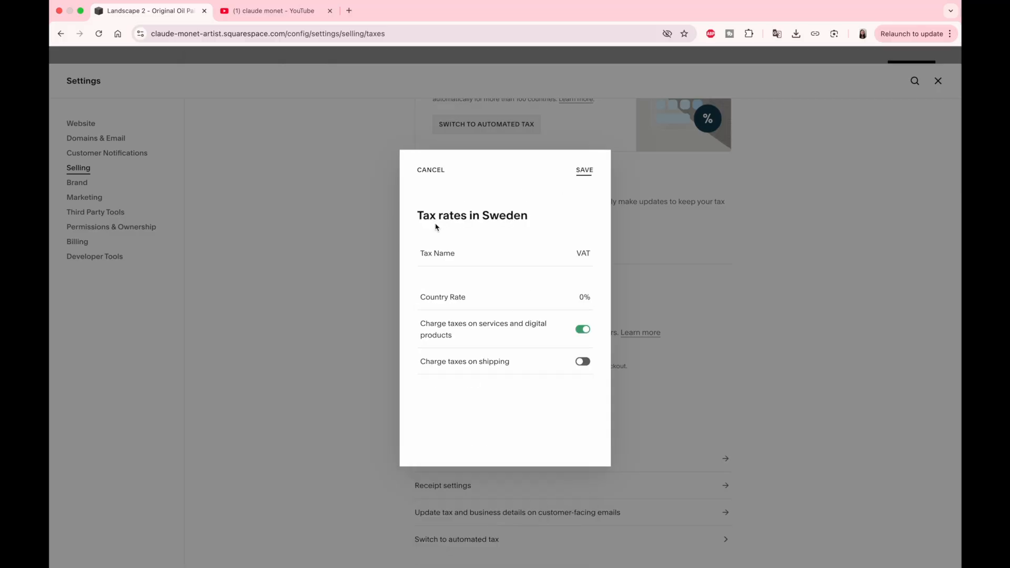
left_click(583, 254)
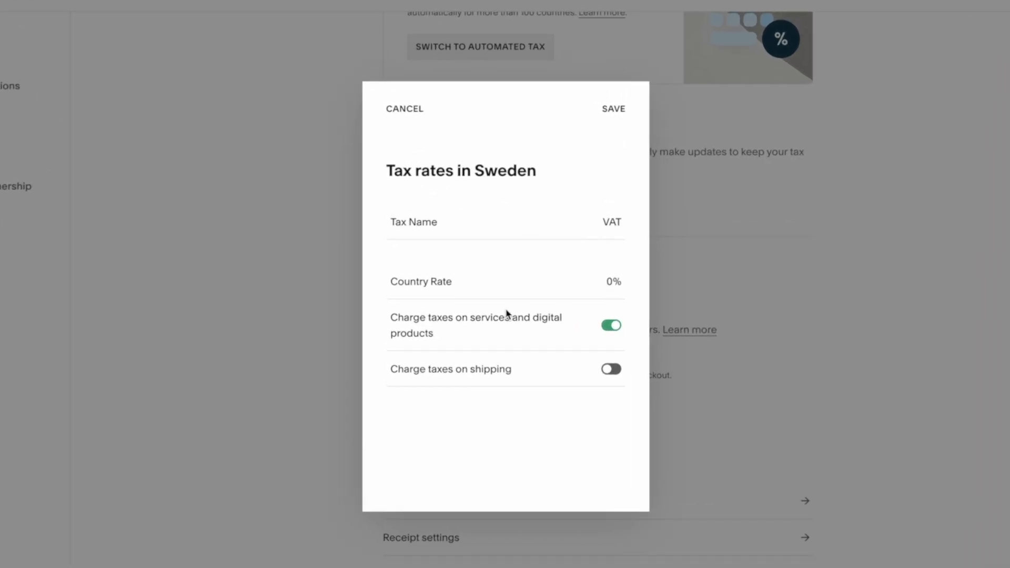
left_click(596, 294)
key("BackSpace")
left_click(404, 108)
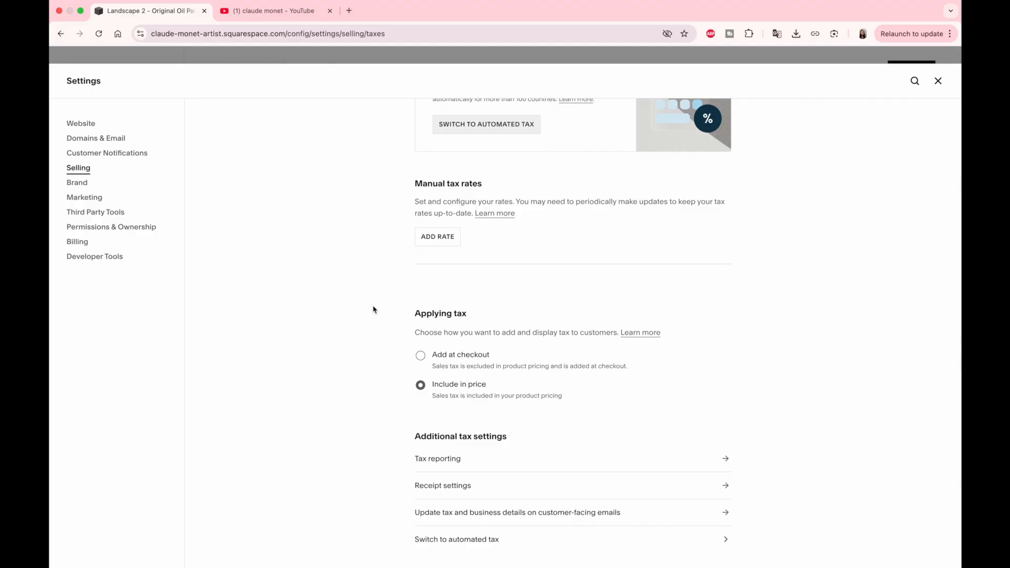
Step: Leave the tax settings and look through the product listings on the full-screen store page
key("Escape")
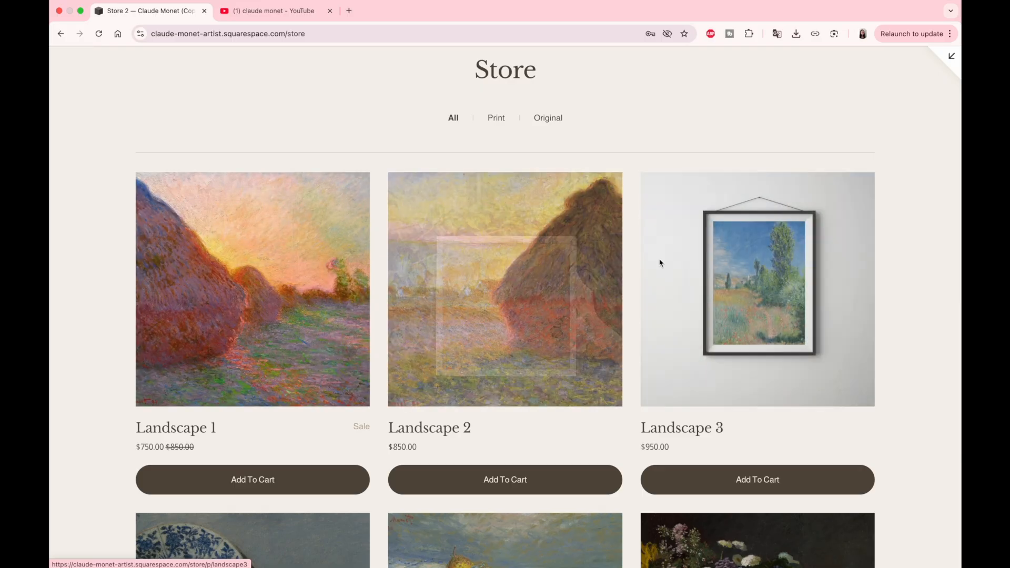
scroll(635, 208, "down", 5)
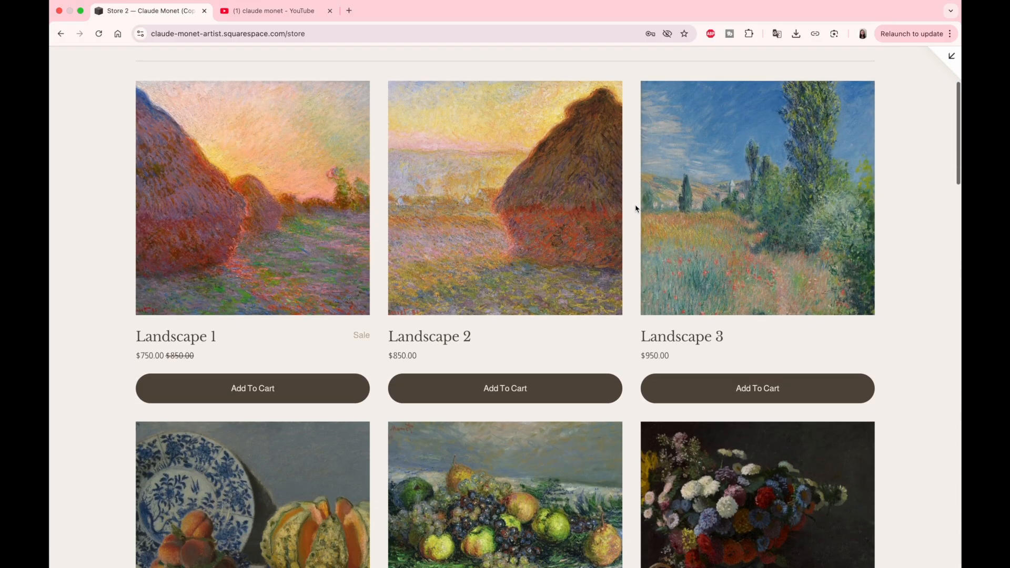
scroll(635, 209, "down", 6)
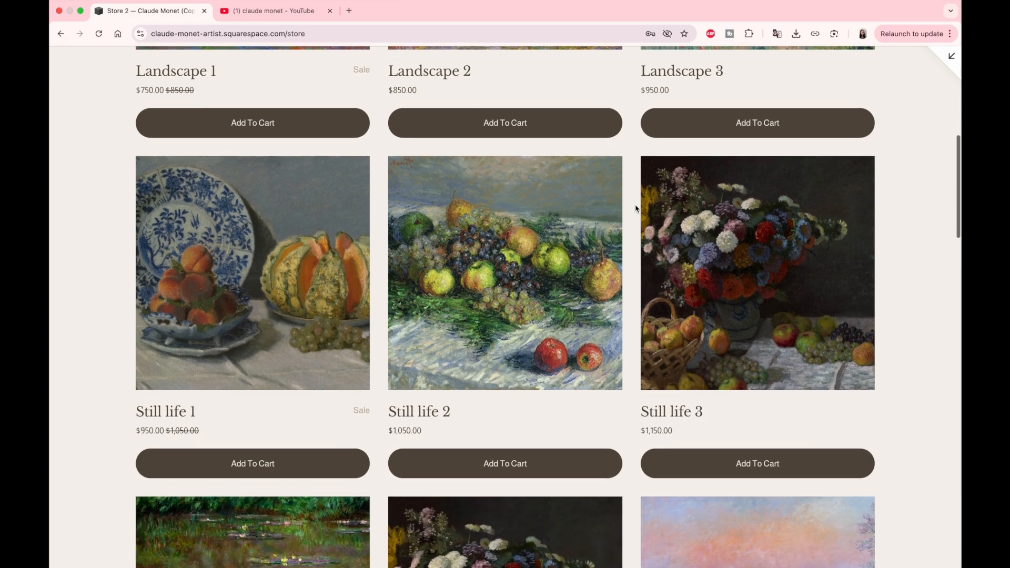
scroll(636, 209, "down", 5)
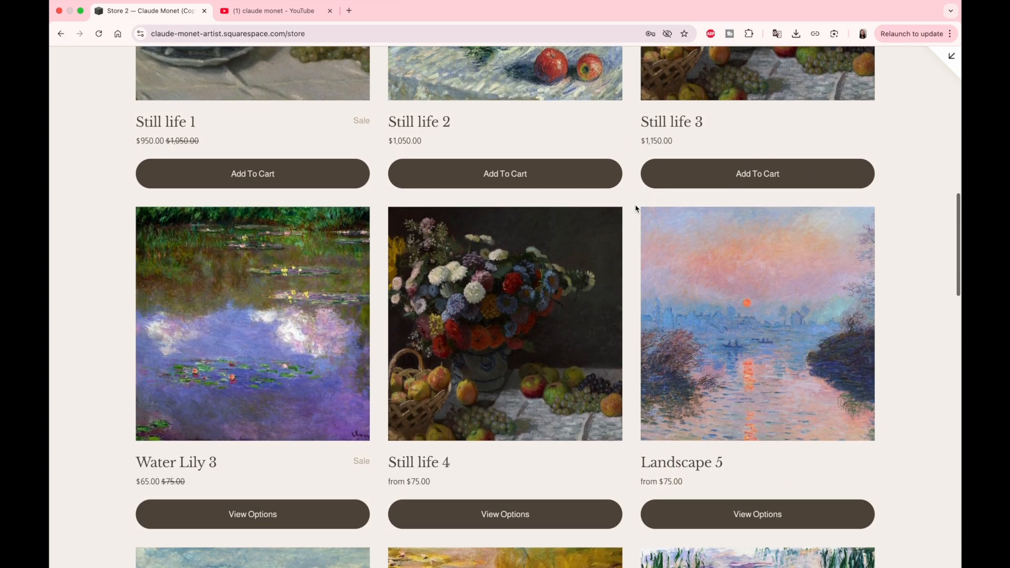